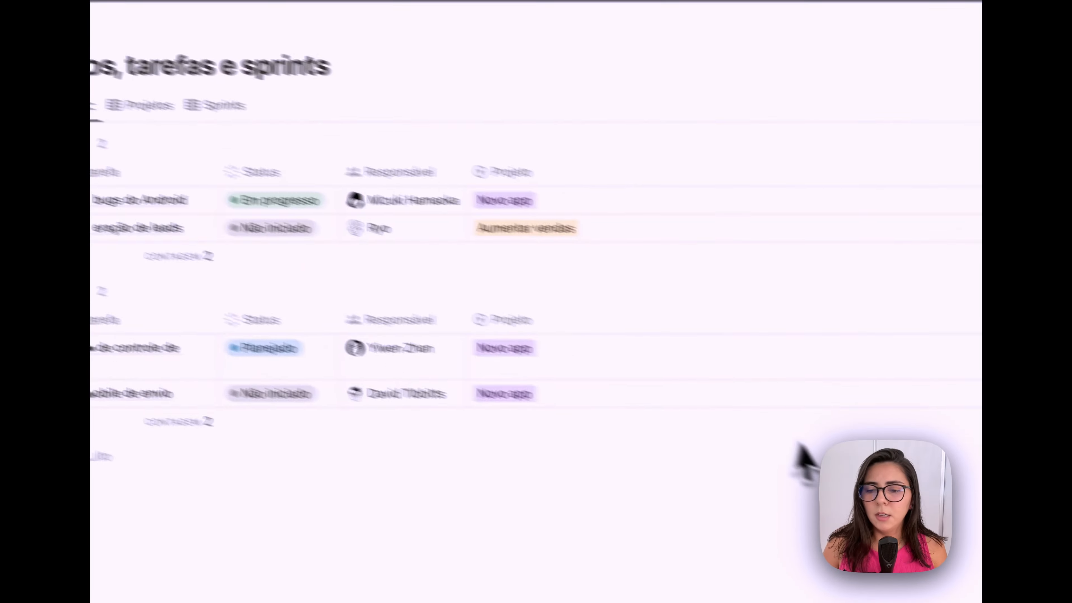
# - Duplicate the project management template with 'Obter modelo' and open Projetos from the sidebar
pyautogui.click(744, 452)
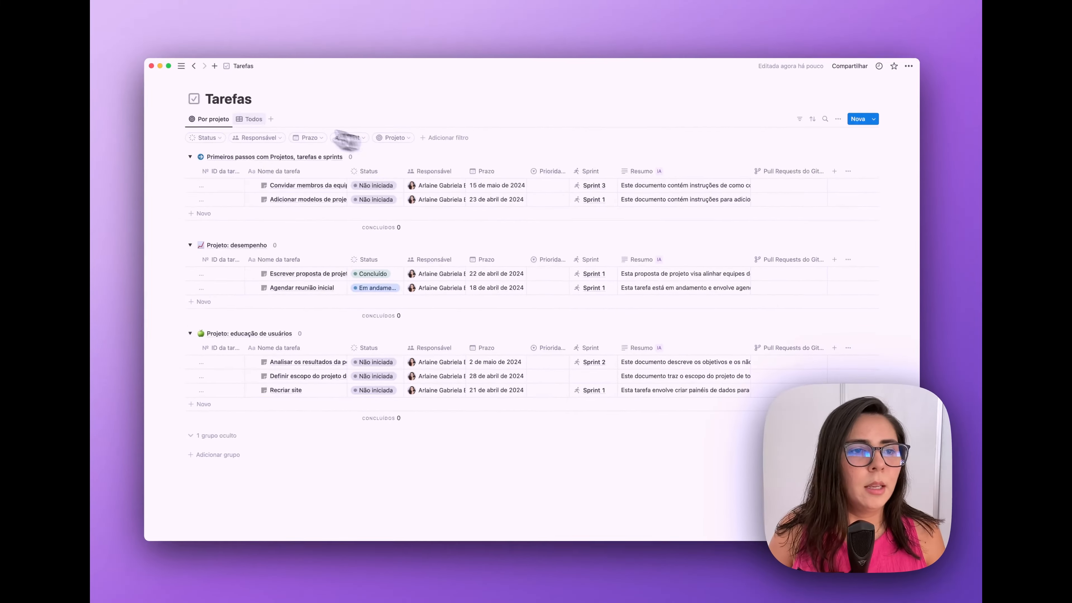
pyautogui.moveTo(160, 148)
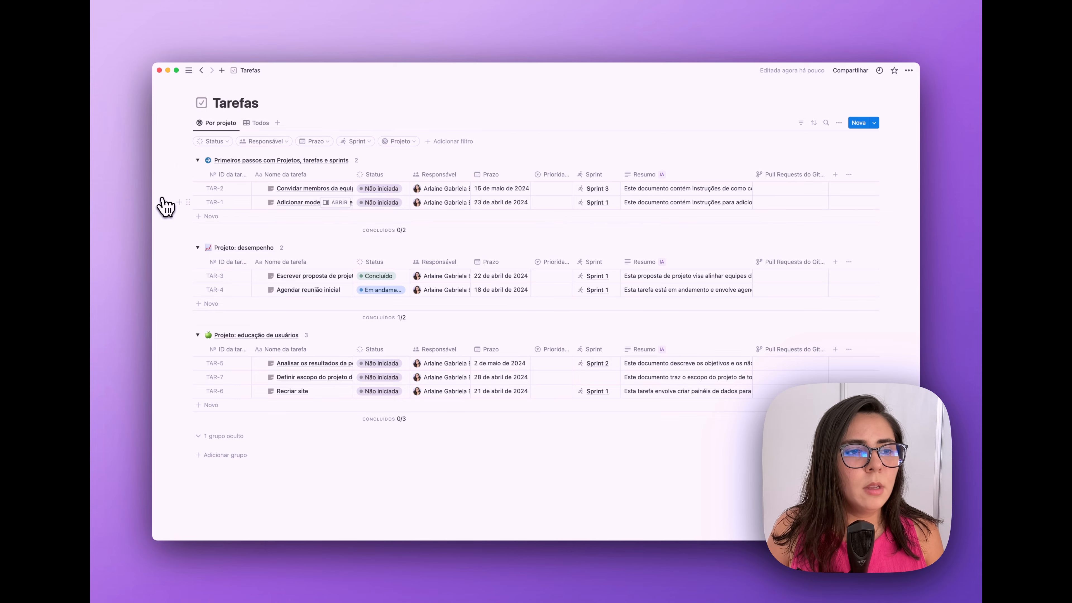
pyautogui.moveTo(162, 206)
pyautogui.click(192, 181)
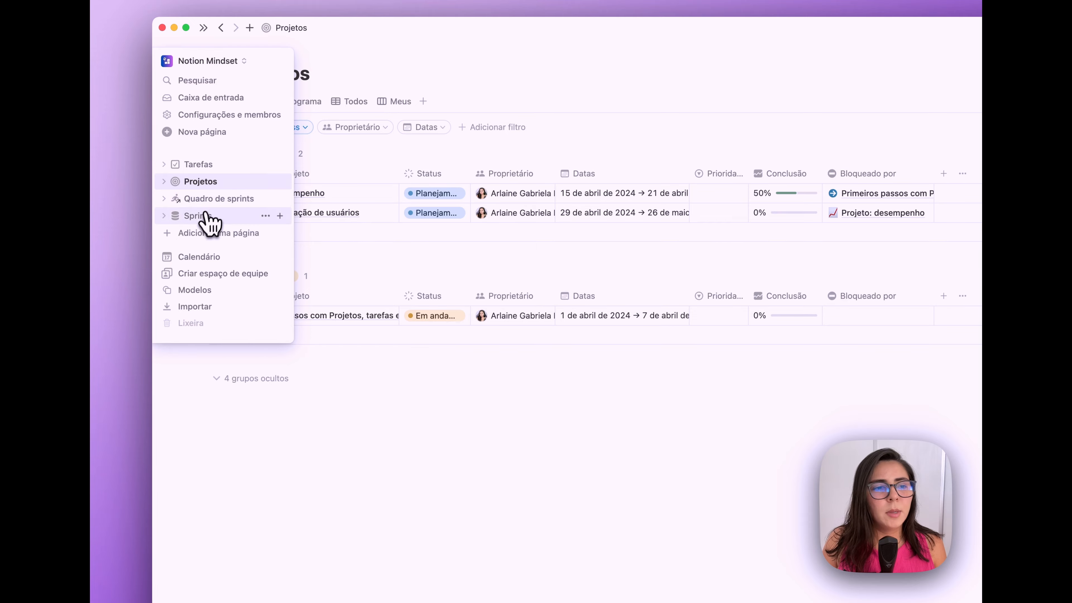
# - Widen the Proprietário, Nome da tarefa and Status do sprint columns so their contents fit
pyautogui.click(204, 217)
pyautogui.click(204, 199)
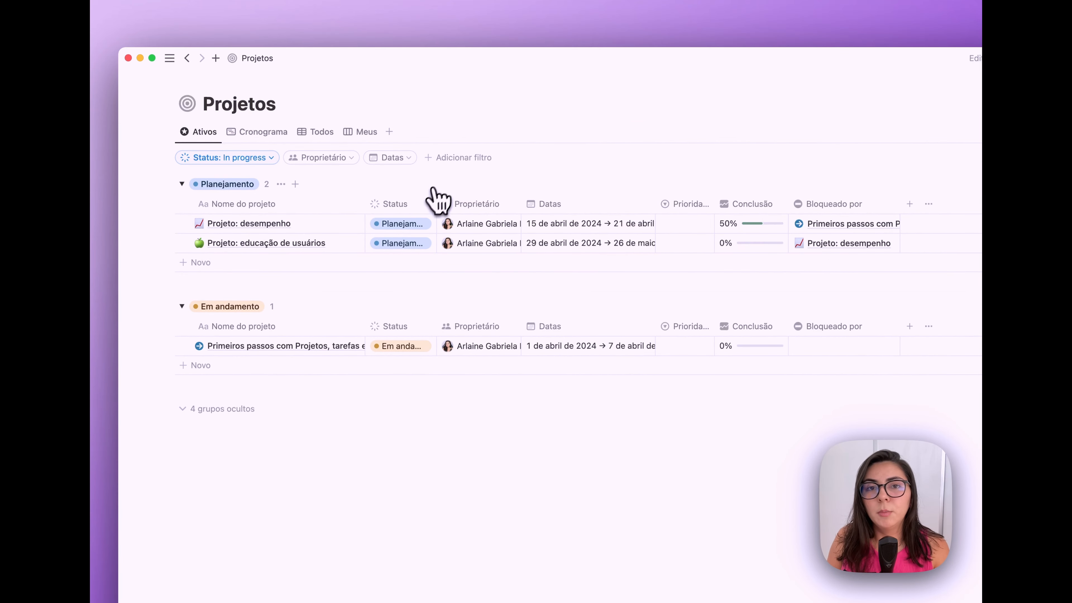
pyautogui.moveTo(521, 206); pyautogui.dragTo(562, 207)
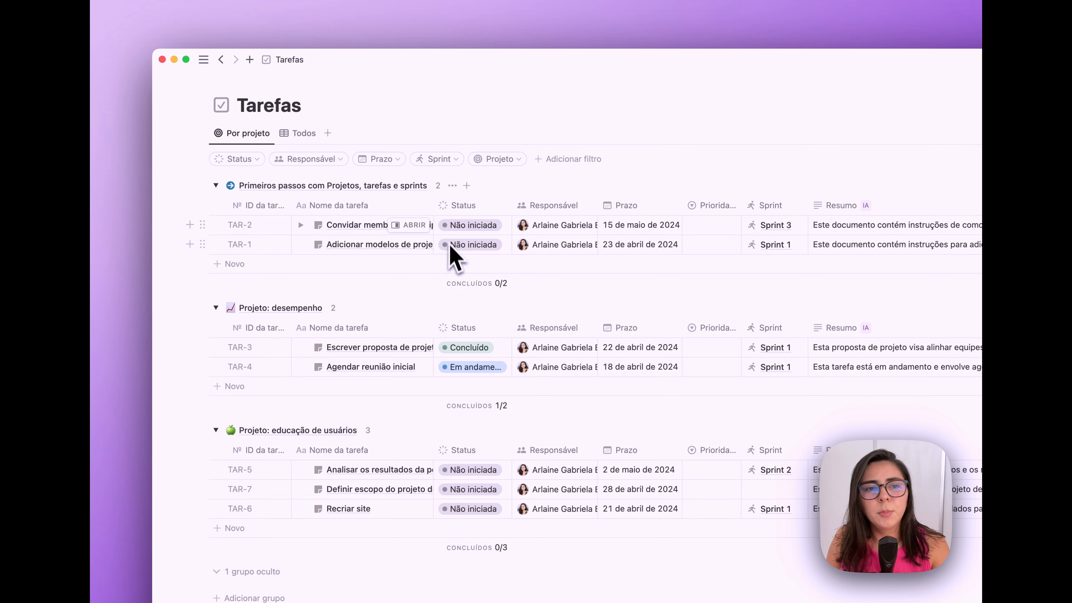
pyautogui.moveTo(433, 211); pyautogui.dragTo(498, 220)
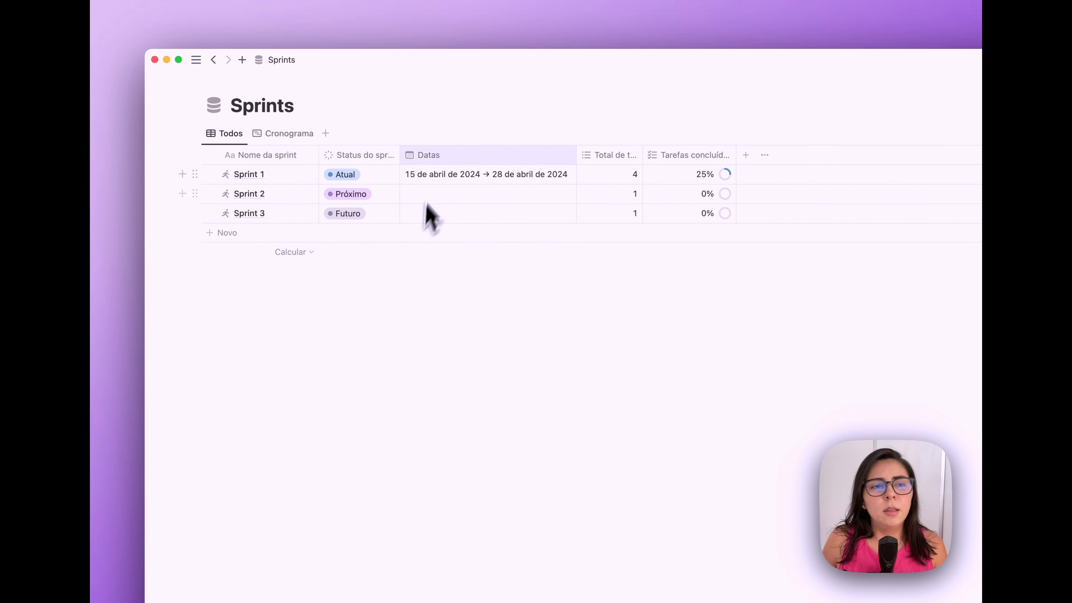
pyautogui.moveTo(399, 156); pyautogui.dragTo(411, 156)
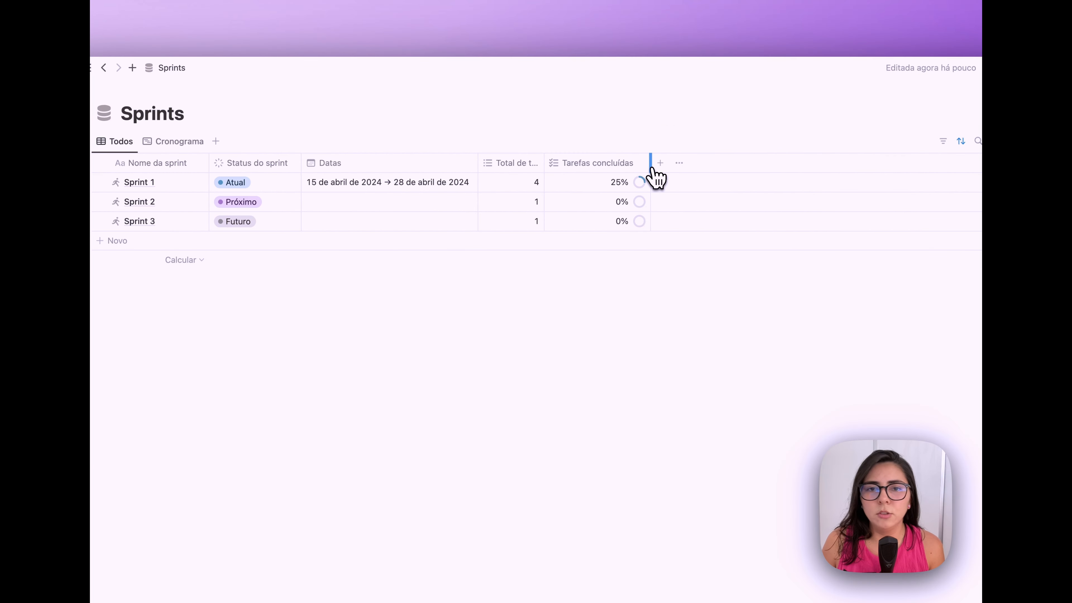
# - Open the Total de tarefas column options, then go through Projetos to the Tarefas database
pyautogui.click(547, 176)
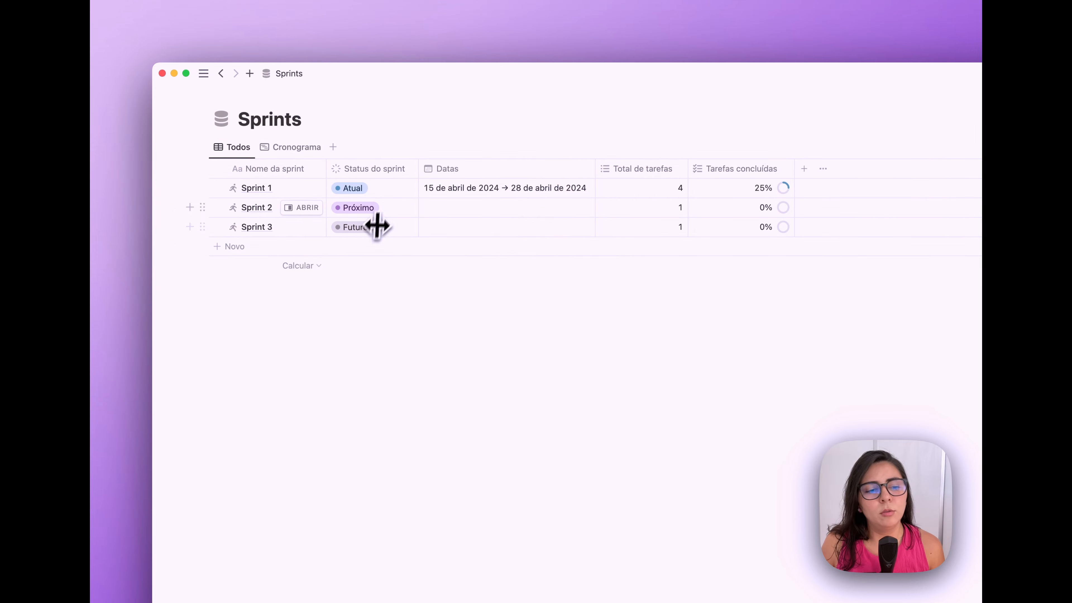
pyautogui.moveTo(168, 249)
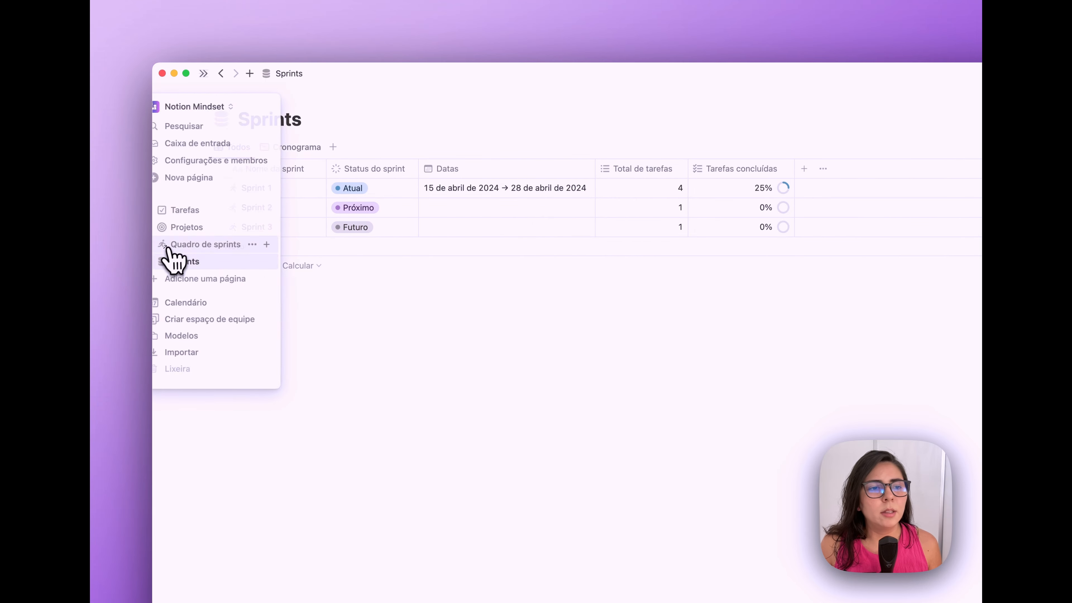
pyautogui.click(202, 232)
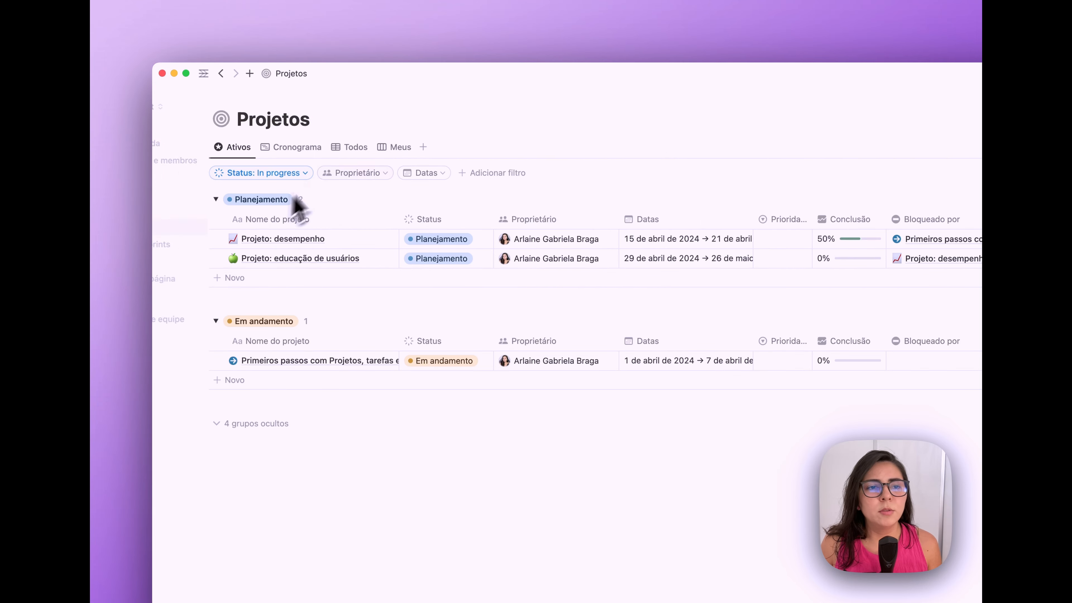
pyautogui.click(320, 149)
pyautogui.click(354, 148)
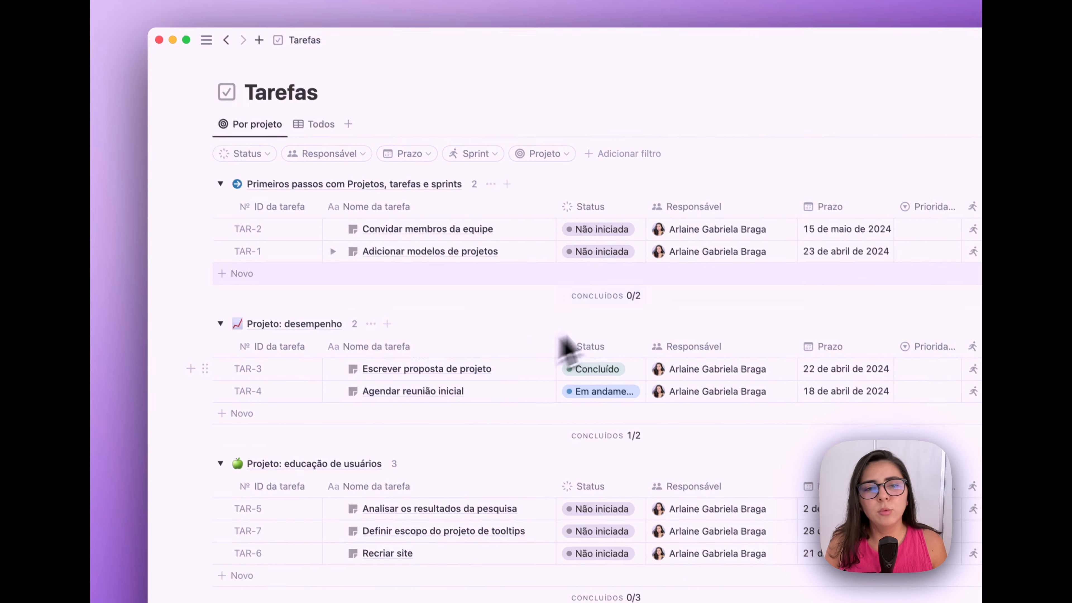
# - Widen the Status column so 'Em andamento' fits, and check the first task's GitHub pull request options
pyautogui.moveTo(603, 167); pyautogui.dragTo(621, 159)
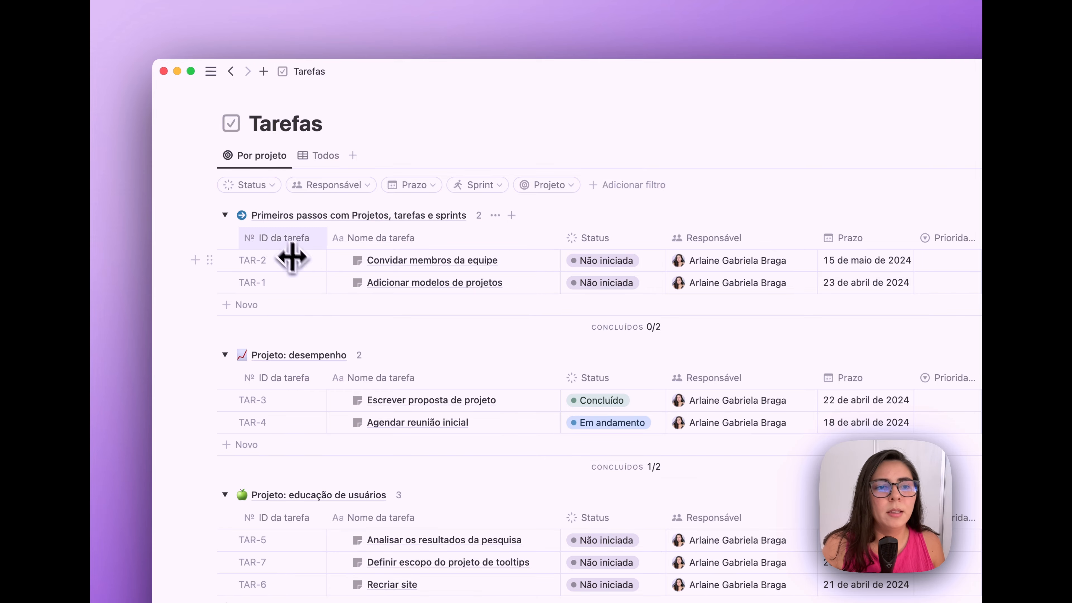
pyautogui.hscroll(3, 506, 248)
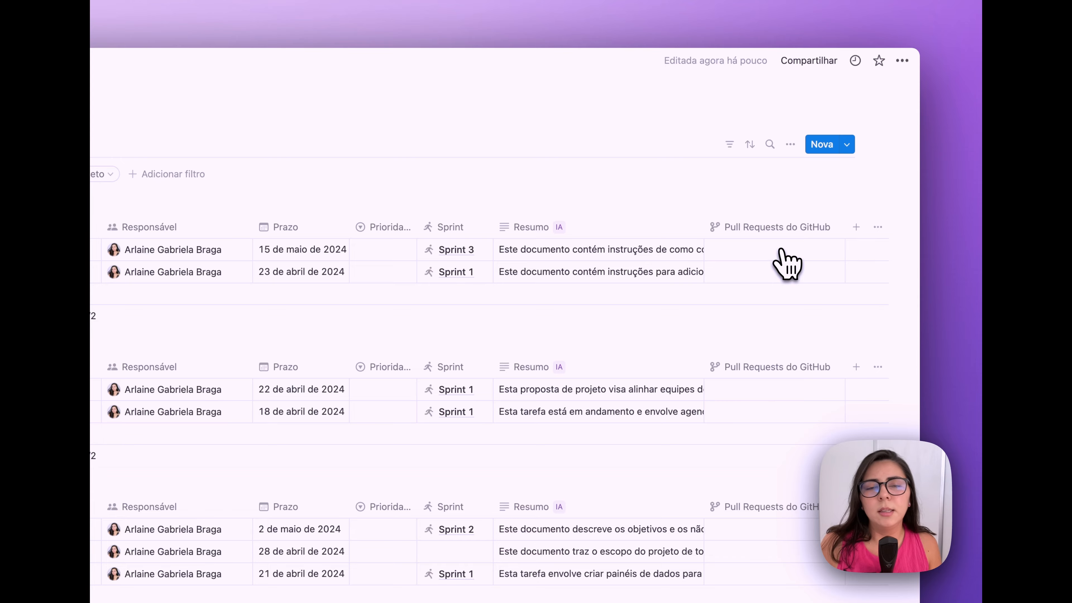
pyautogui.click(788, 250)
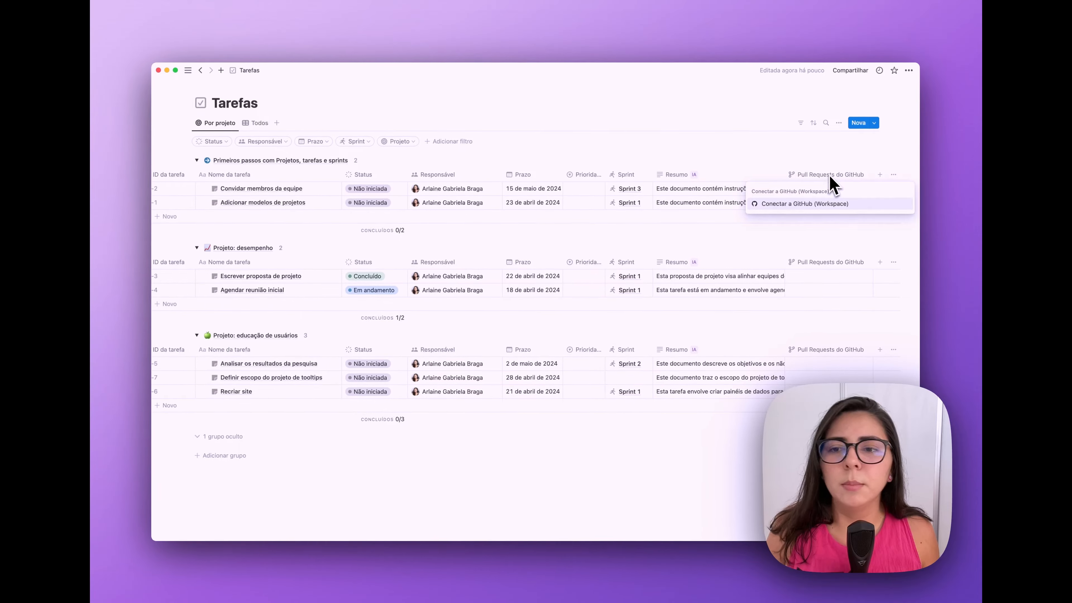
pyautogui.click(773, 228)
pyautogui.hscroll(-3, 572, 204)
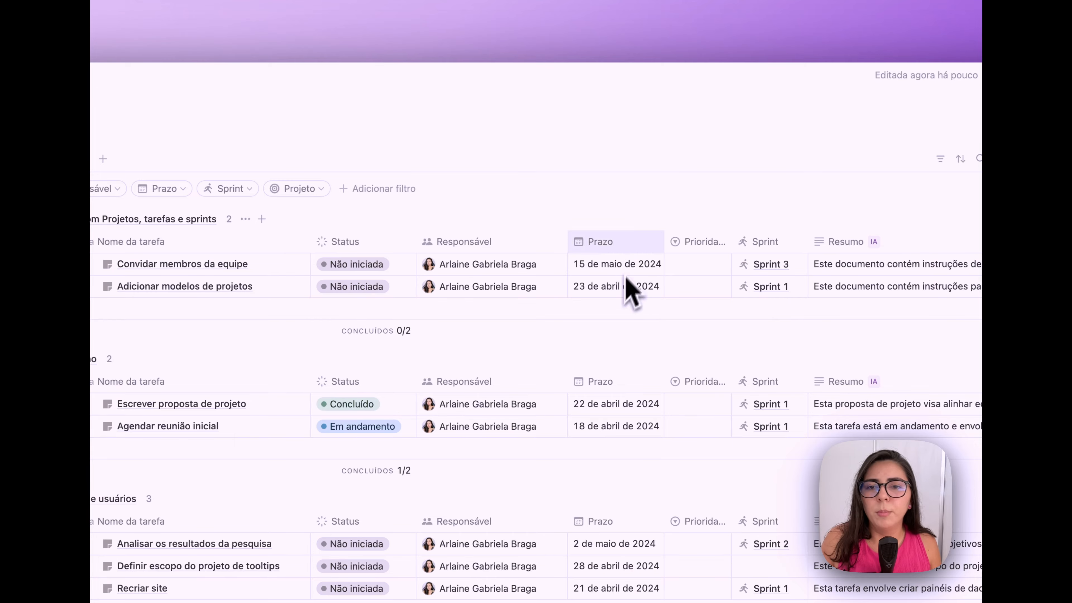
# - Widen the Prioridade column, check the priority choices, and preview the 'Agendar reunião inicial' task
pyautogui.moveTo(728, 240); pyautogui.dragTo(746, 241)
pyautogui.click(717, 264)
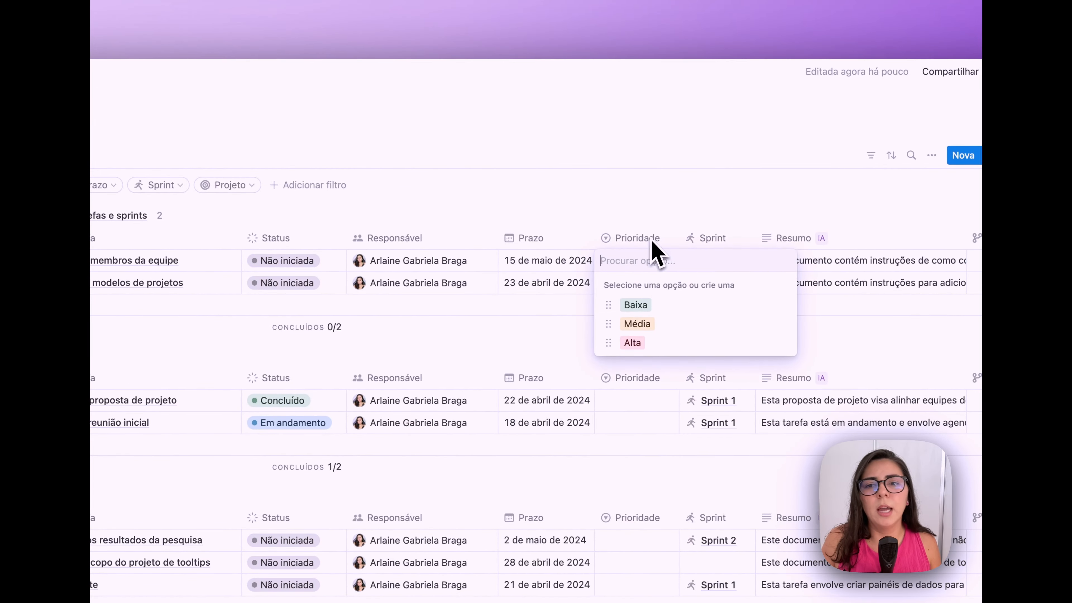
pyautogui.press('Escape')
pyautogui.hscroll(5, 661, 253)
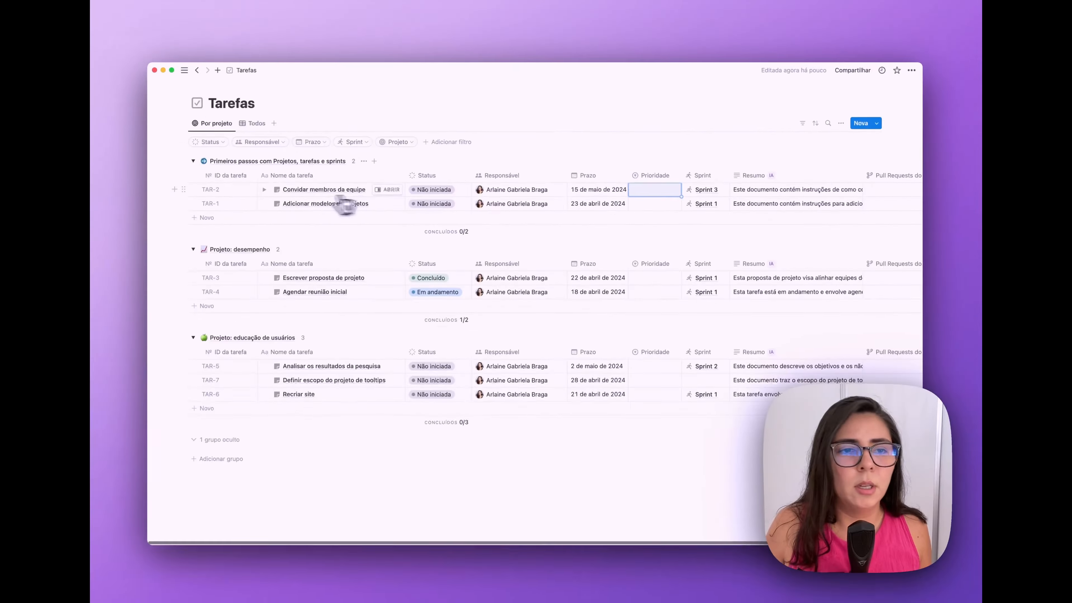
pyautogui.click(386, 291)
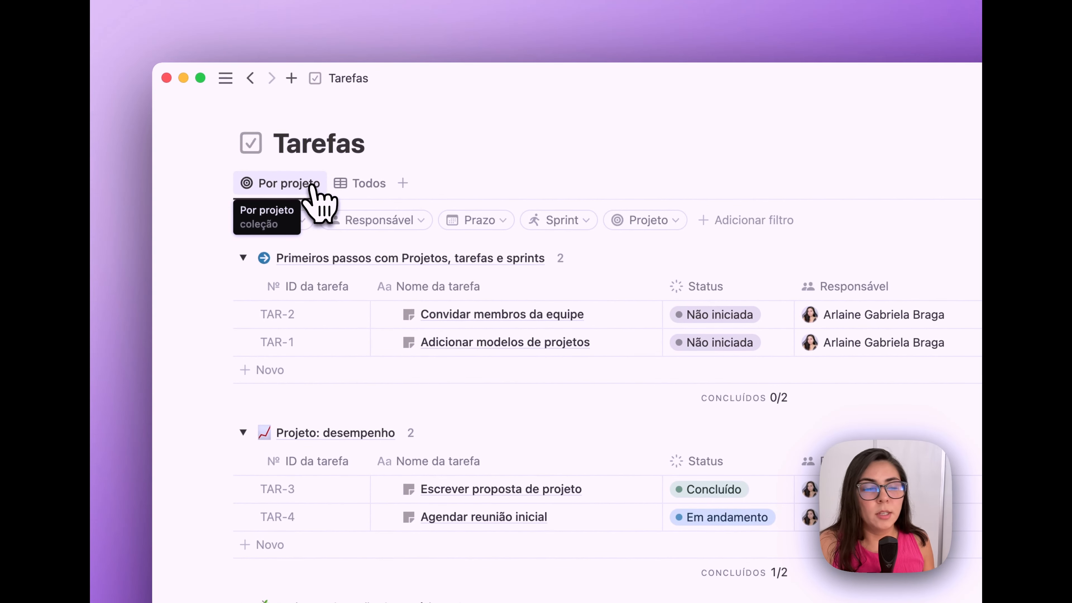
# - Review the Todos and Por projeto task views and the Projeto, Sprint and Prazo filters
pyautogui.click(358, 182)
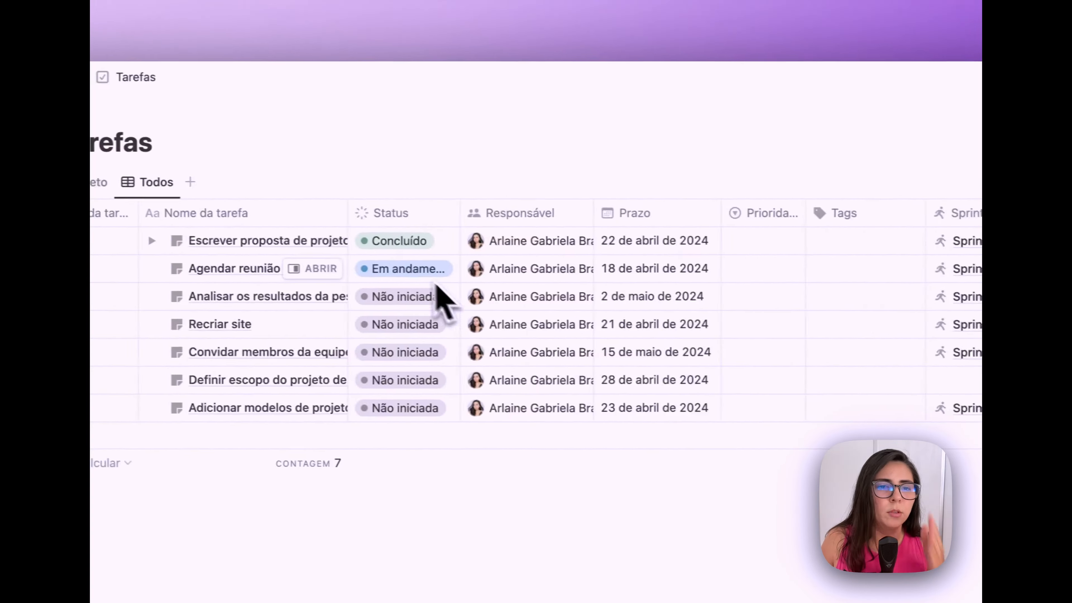
pyautogui.click(103, 182)
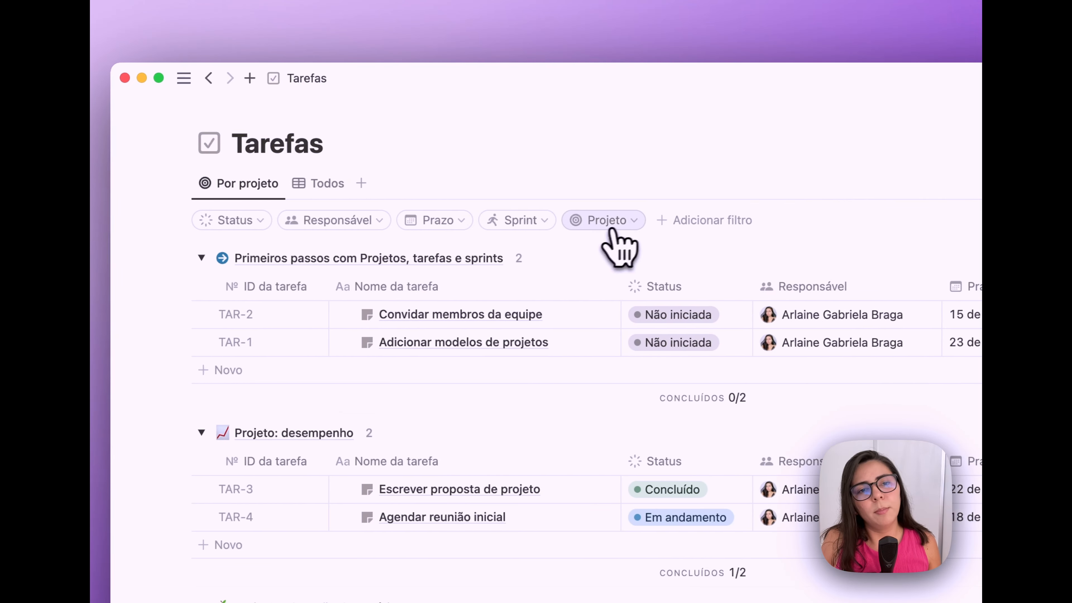
pyautogui.click(617, 224)
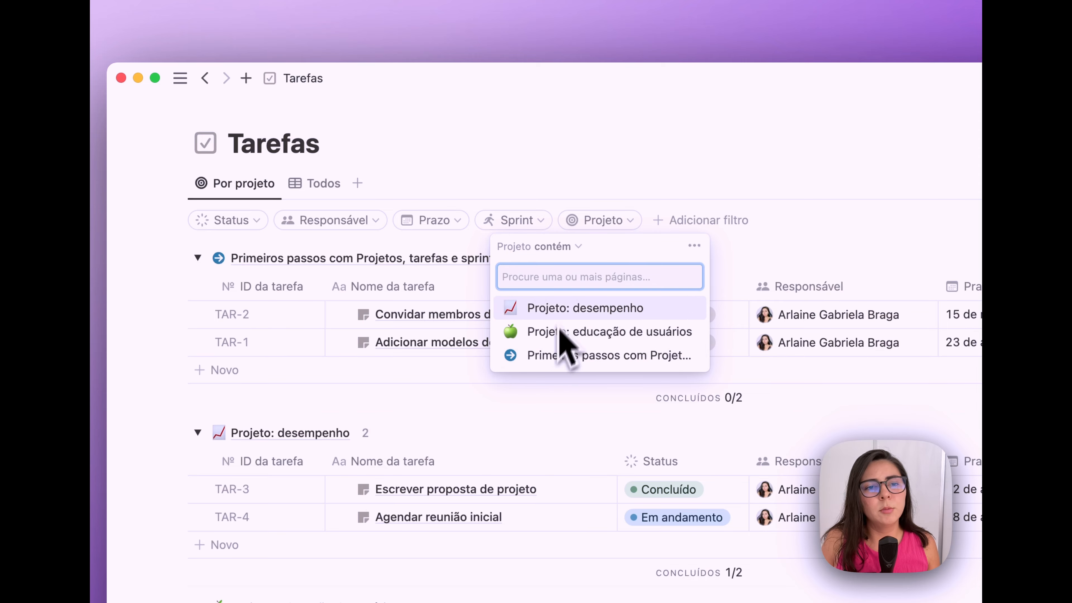
pyautogui.click(524, 233)
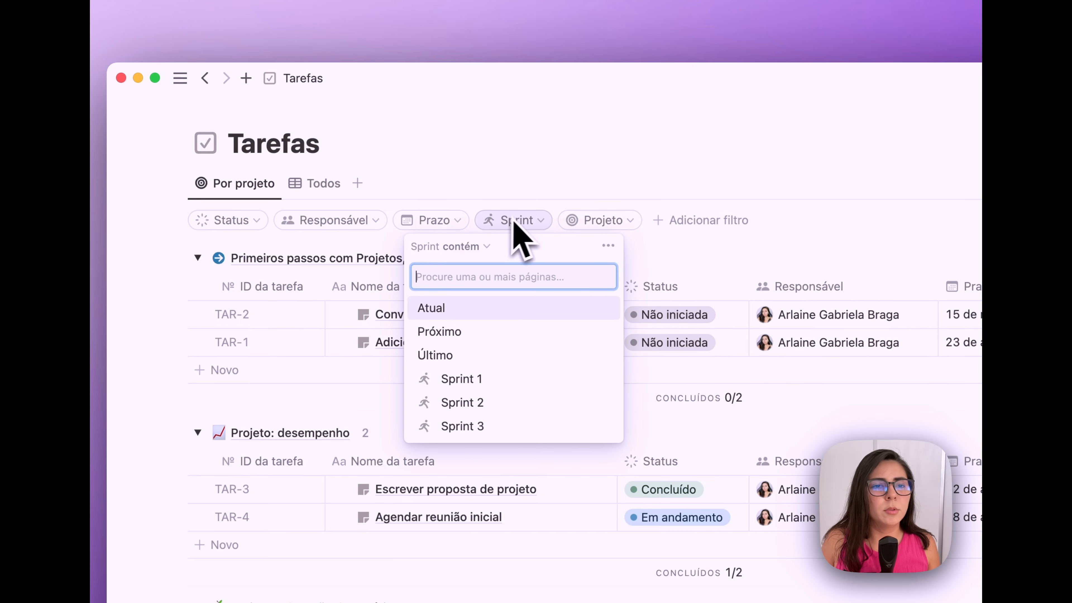
pyautogui.click(455, 222)
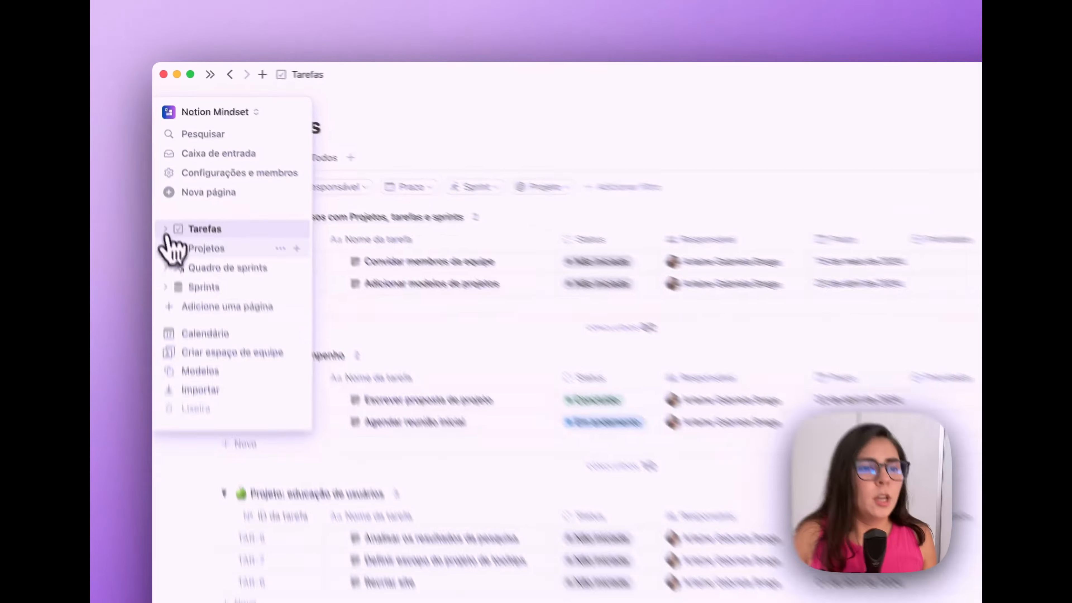
pyautogui.click(190, 248)
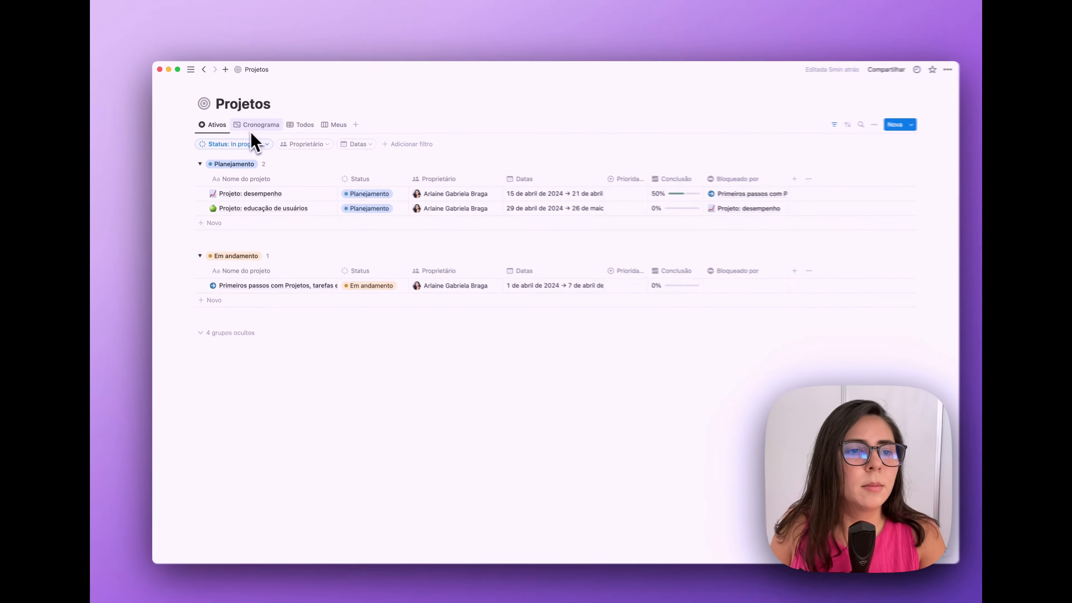
# - Browse the Cronograma, Todos and Meus project views, checking the Proprietário: Eu filter
pyautogui.click(258, 124)
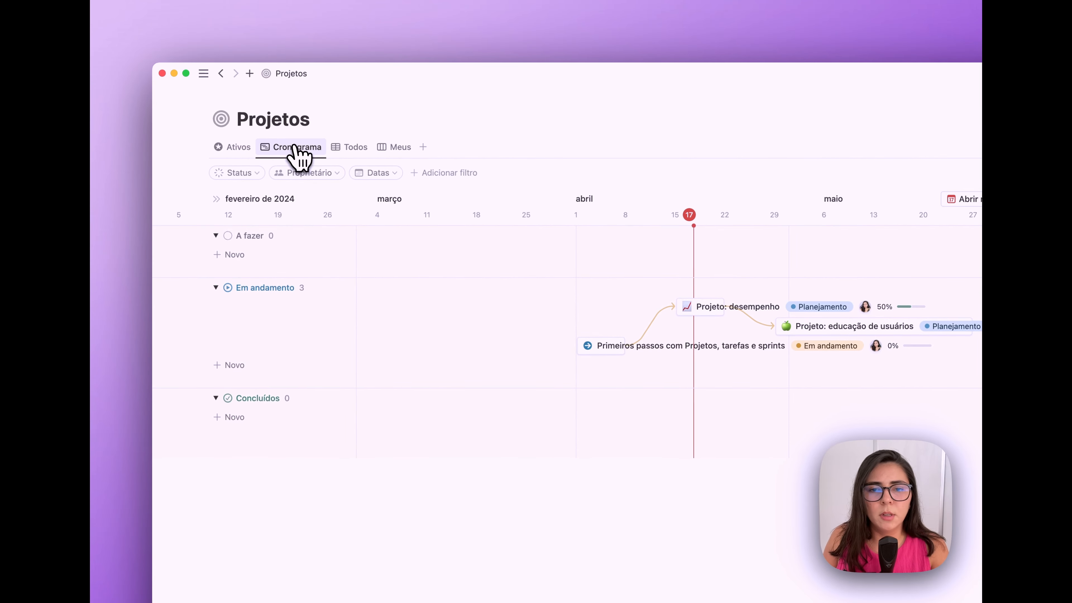
pyautogui.click(350, 147)
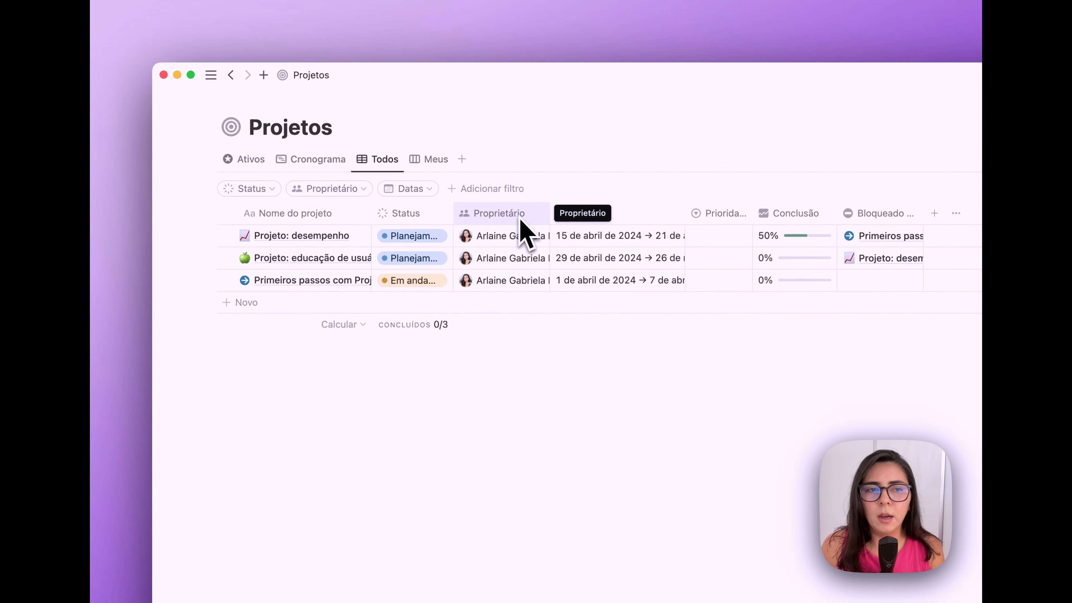
pyautogui.click(436, 161)
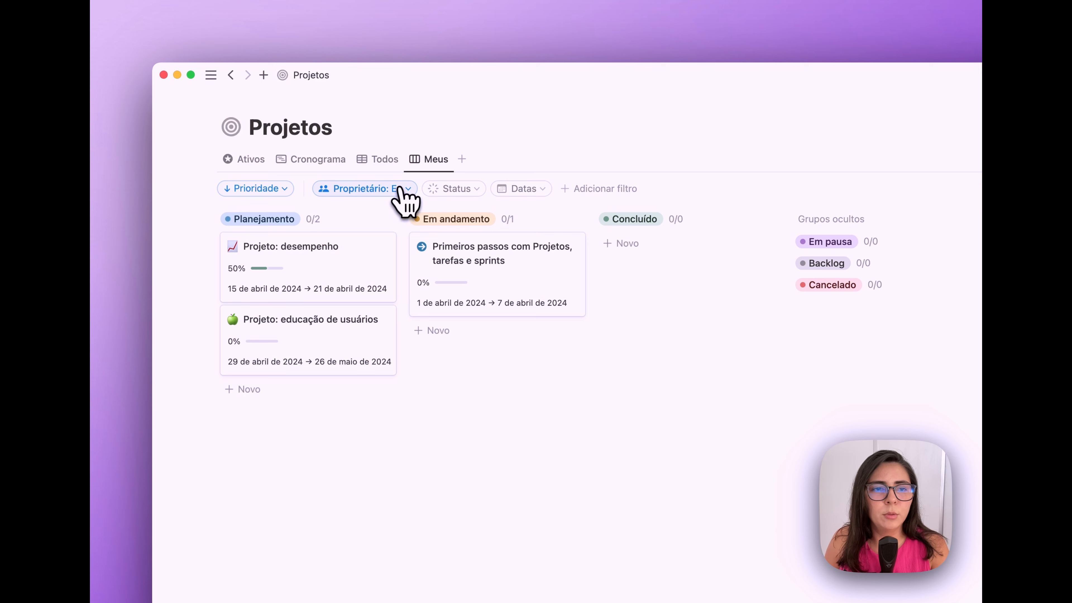
pyautogui.click(406, 198)
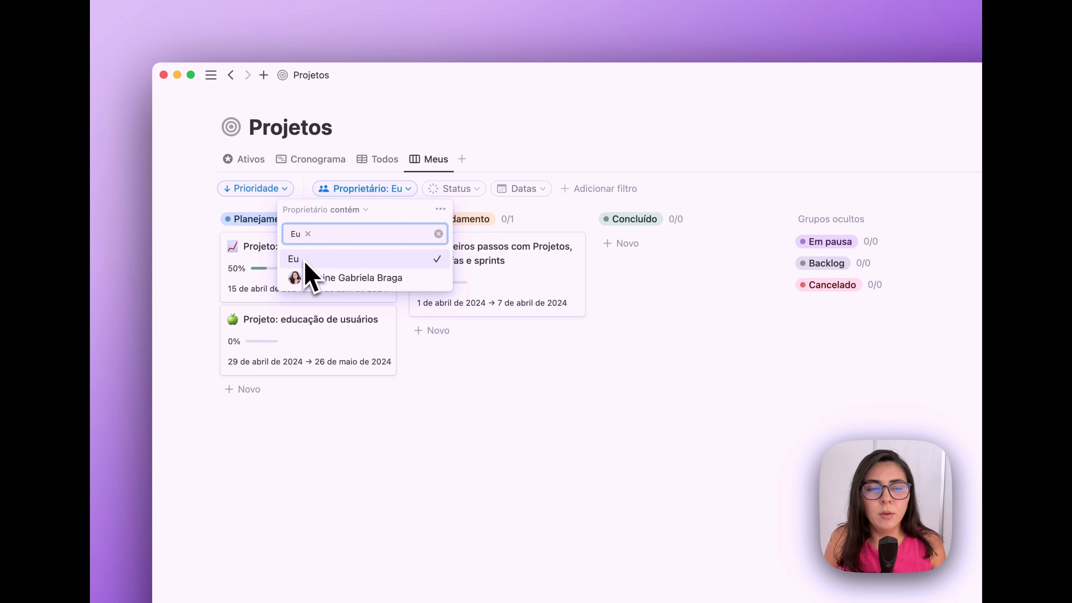
pyautogui.click(396, 192)
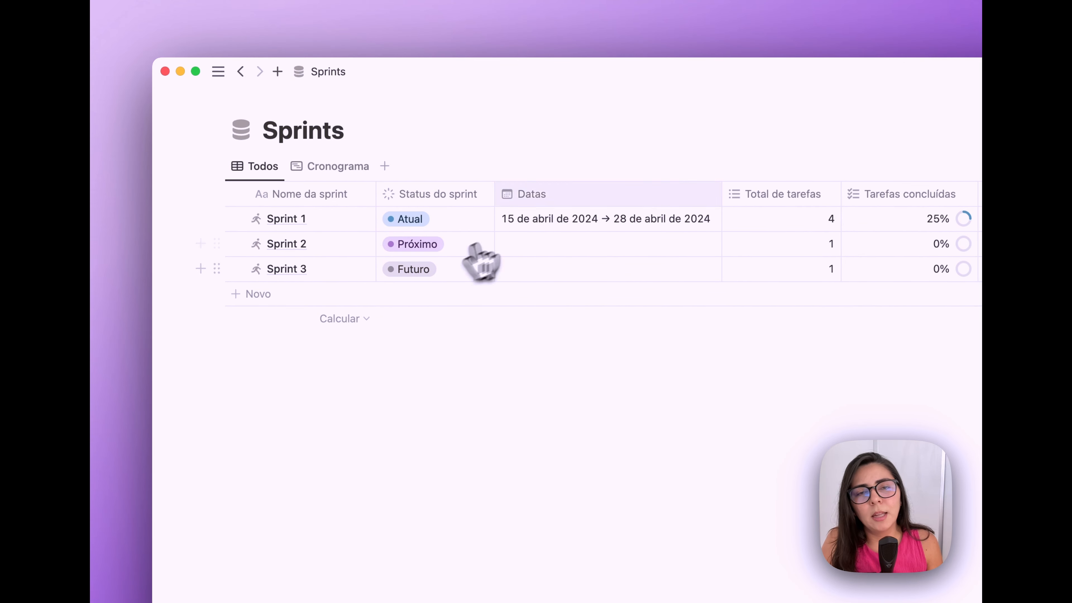
# - Keep Sprint 1's status as Atual and move its start date to 11 April on the timeline
pyautogui.click(464, 222)
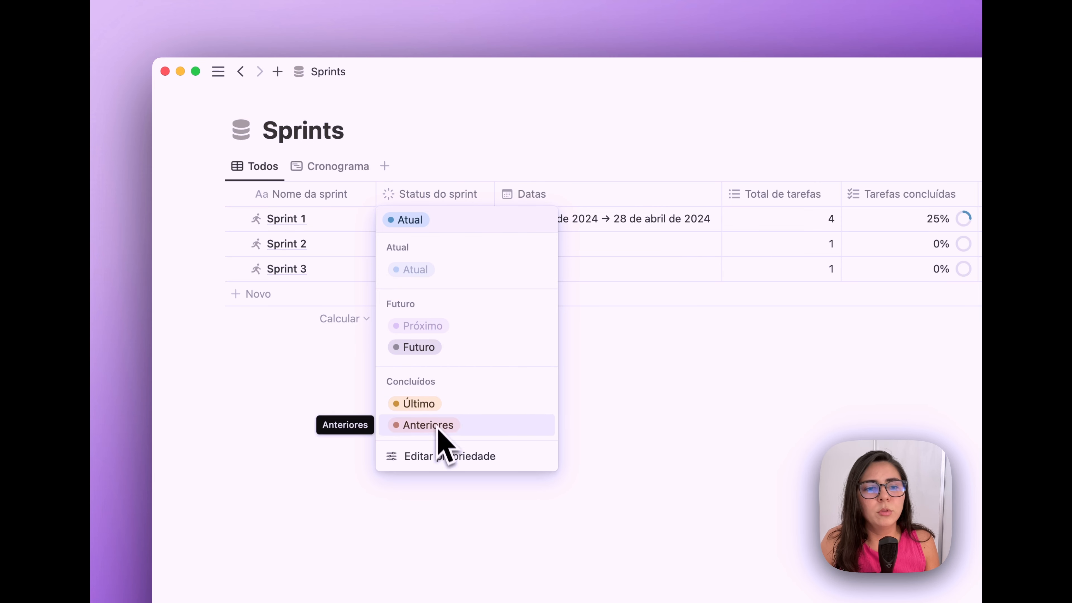
pyautogui.click(608, 380)
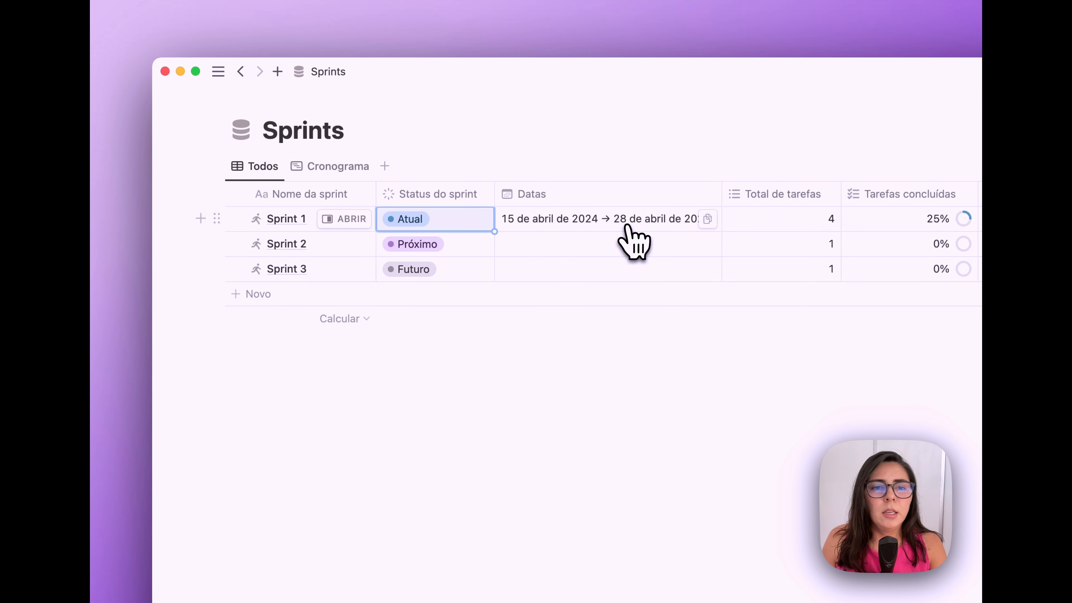
pyautogui.press('Escape')
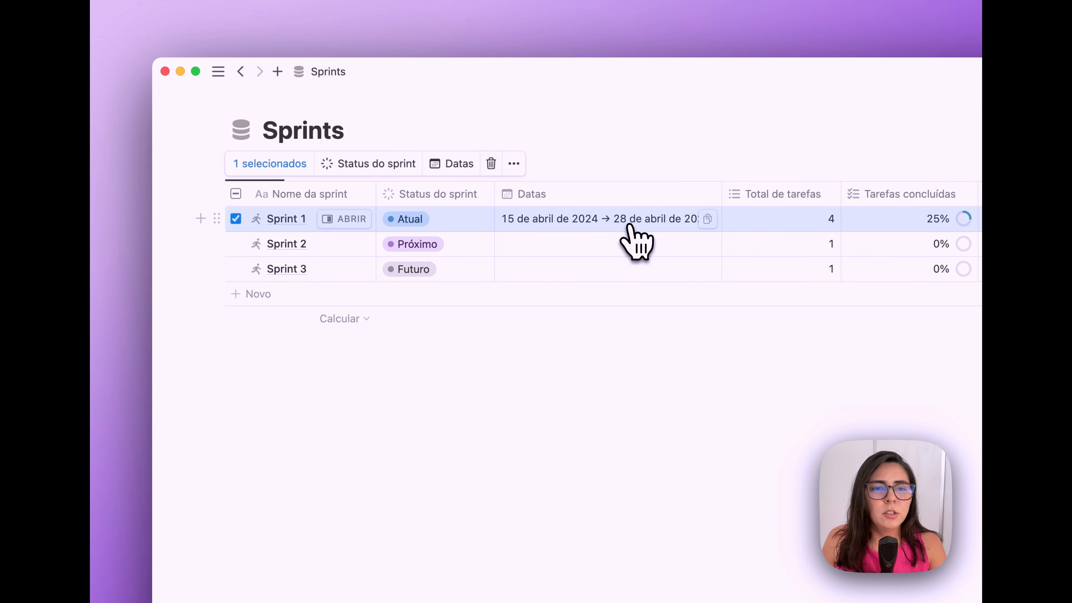
pyautogui.click(235, 218)
pyautogui.click(333, 173)
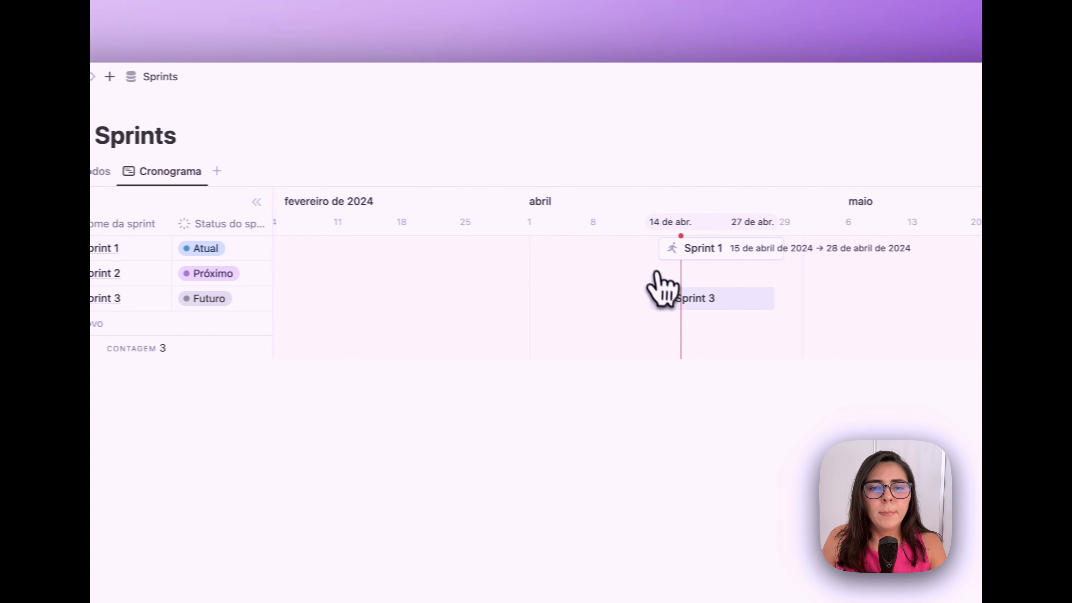
pyautogui.moveTo(639, 248)
pyautogui.mouseDown()
pyautogui.moveTo(603, 247)
pyautogui.moveTo(619, 248)
pyautogui.mouseUp()
pyautogui.click(215, 172)
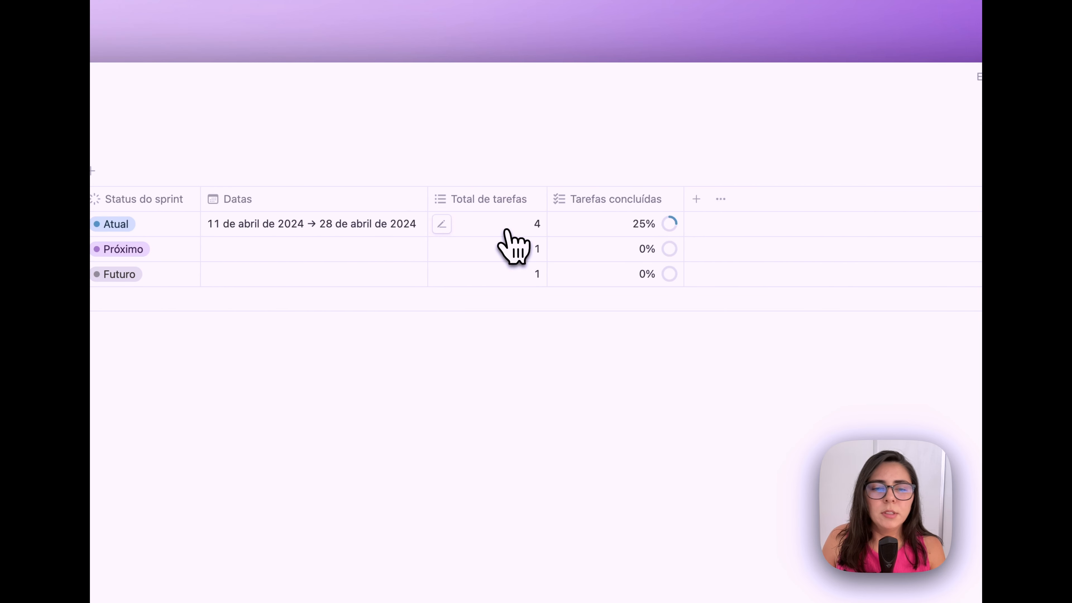
# - Inspect how the Total de tarefas rollup is calculated, then open the Quadro de sprints board
pyautogui.click(505, 230)
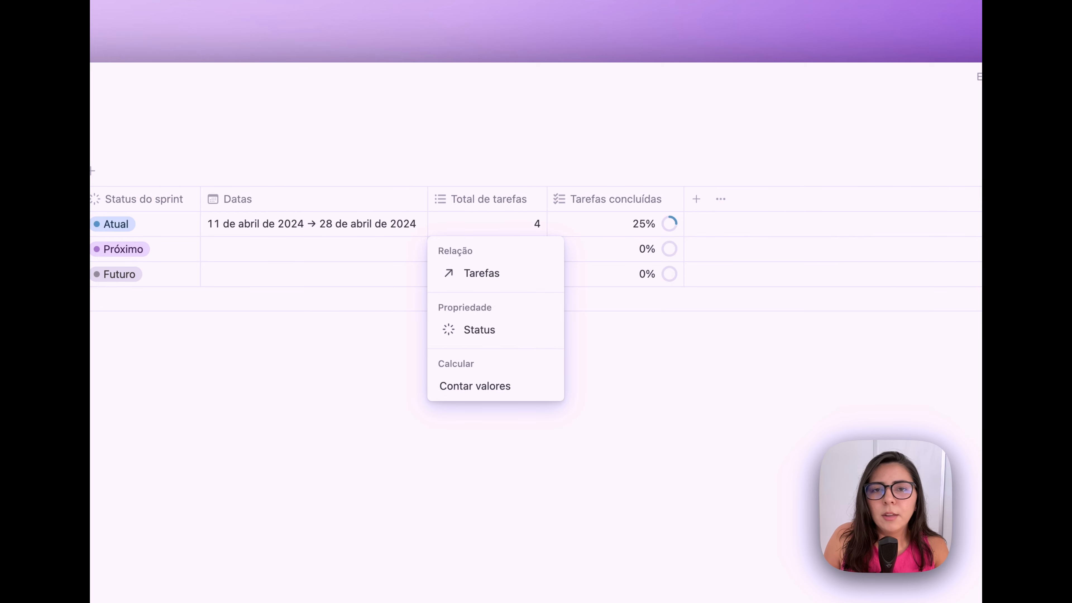
pyautogui.press('Escape')
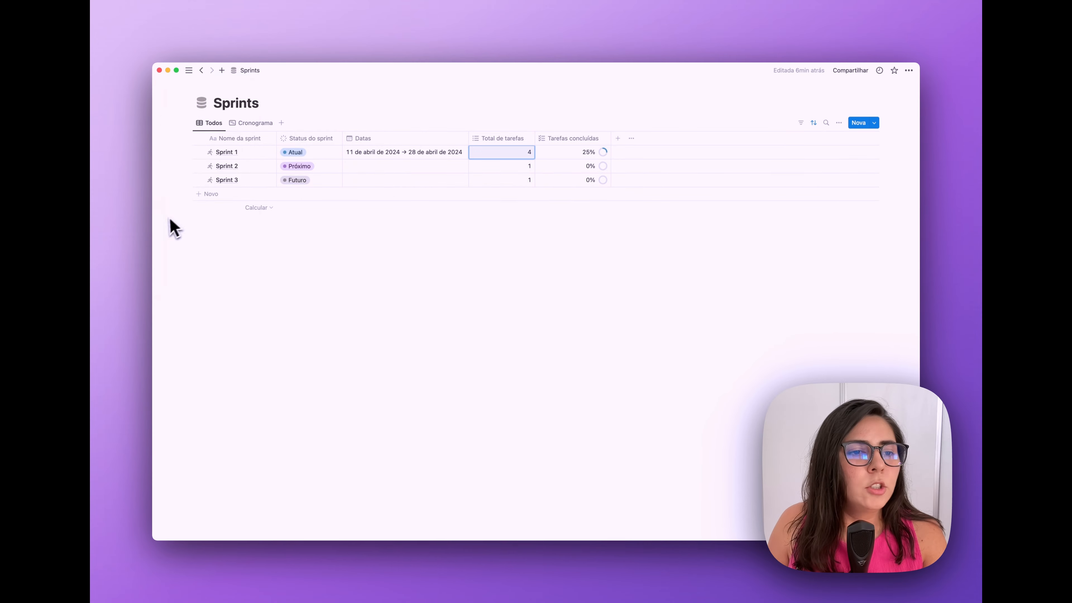
pyautogui.moveTo(160, 232)
pyautogui.click(186, 192)
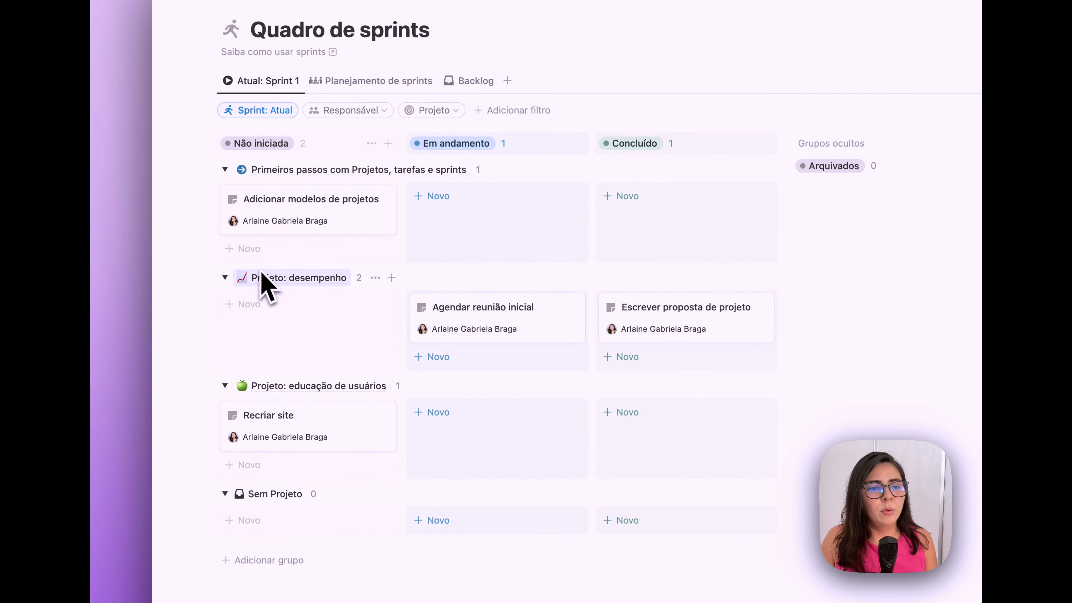
# - Collapse and re-expand the Primeiros passos group, then switch to the Planejamento de sprints view
pyautogui.click(225, 170)
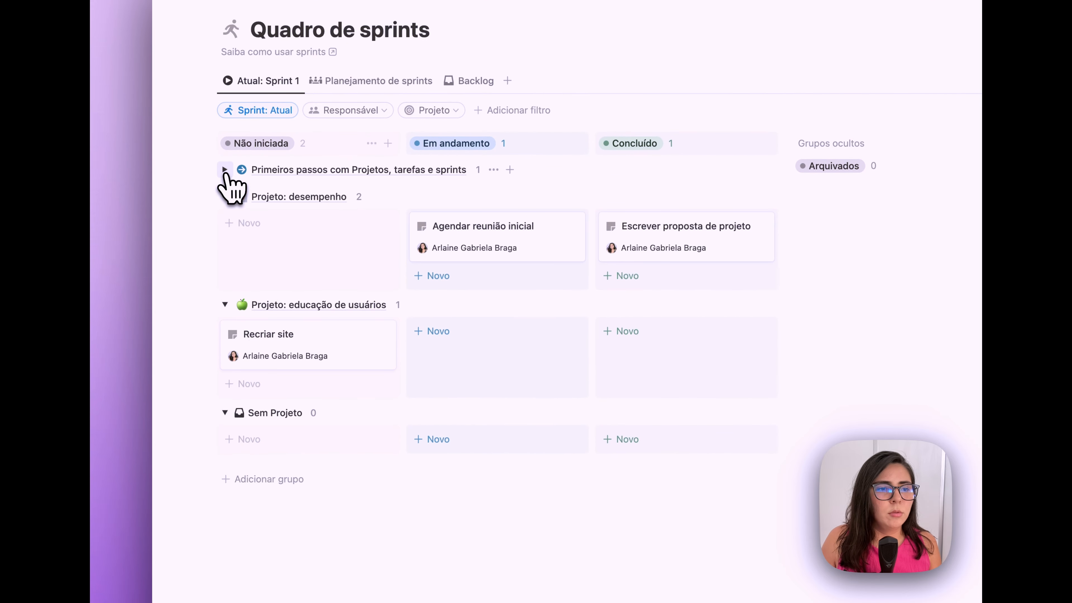
pyautogui.click(225, 170)
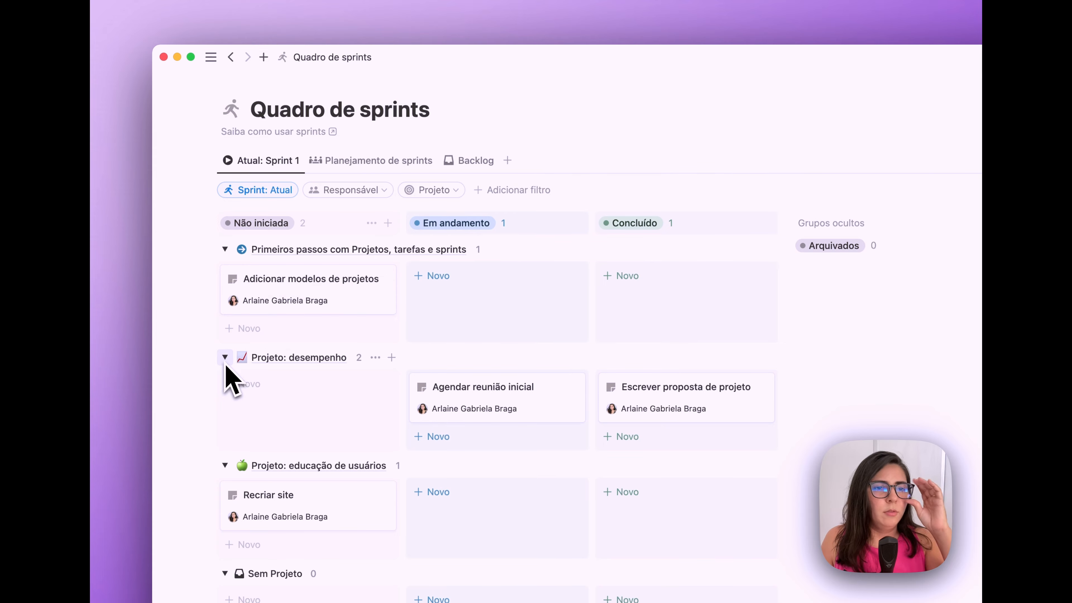
pyautogui.click(383, 165)
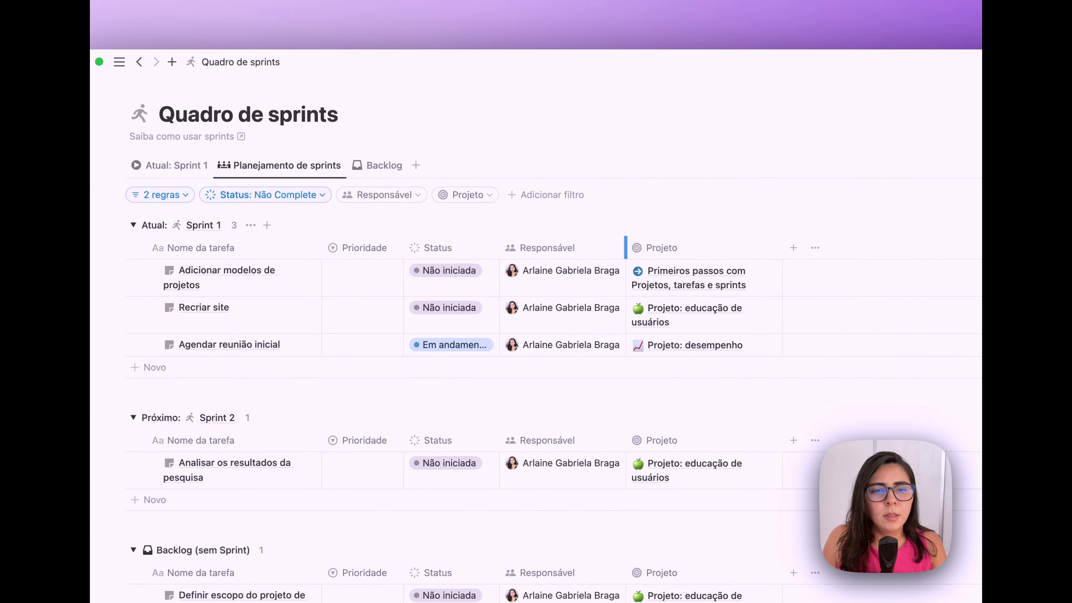
# - Widen the Responsável, Status and Nome da tarefa columns in the planning view
pyautogui.moveTo(625, 248); pyautogui.dragTo(678, 249)
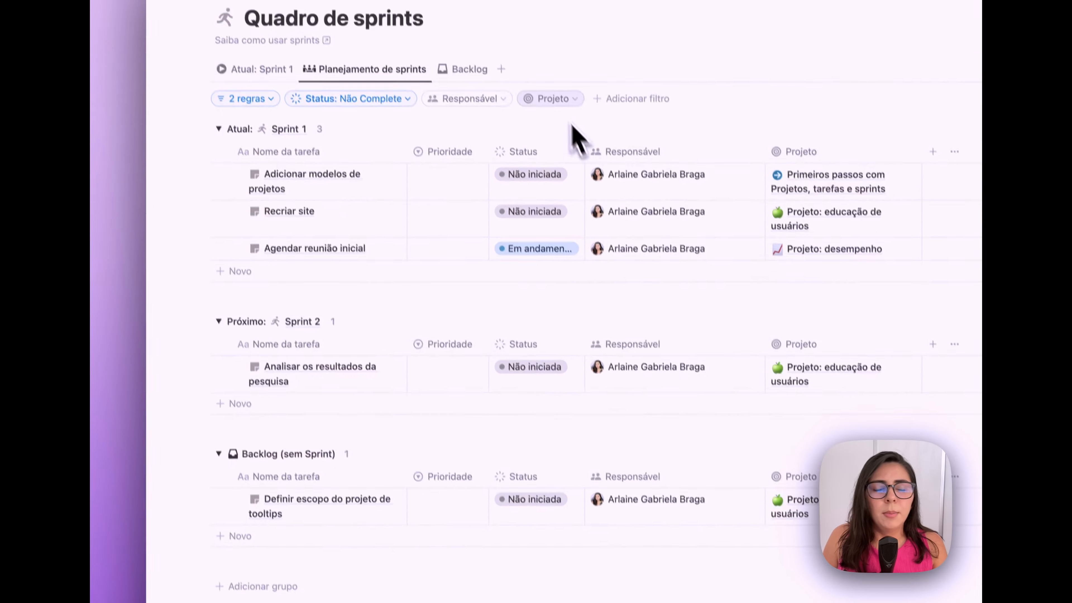
pyautogui.moveTo(586, 151); pyautogui.dragTo(630, 151)
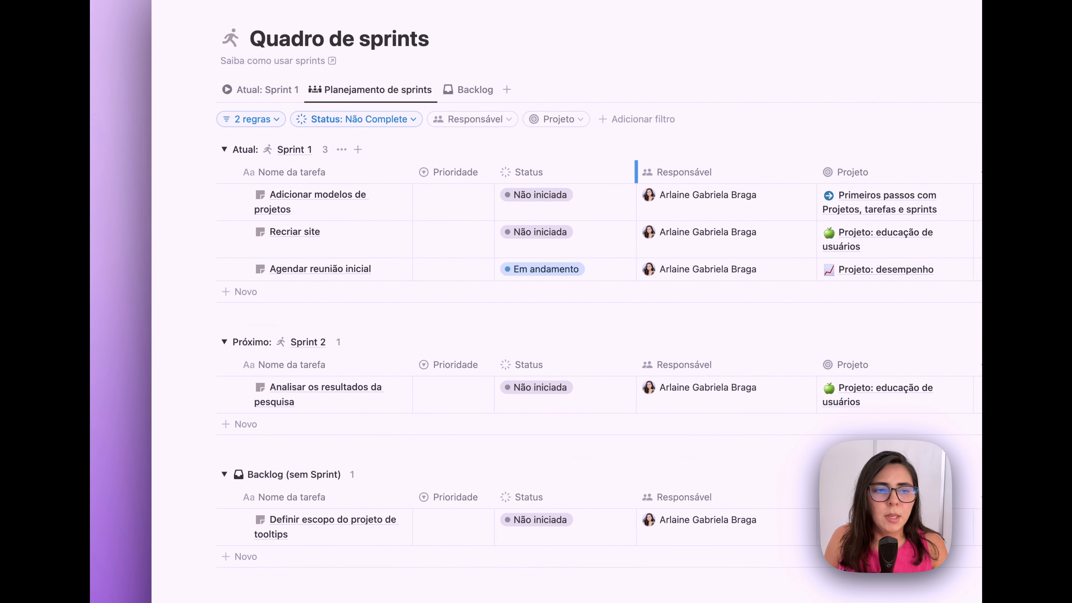
pyautogui.moveTo(412, 171); pyautogui.dragTo(466, 173)
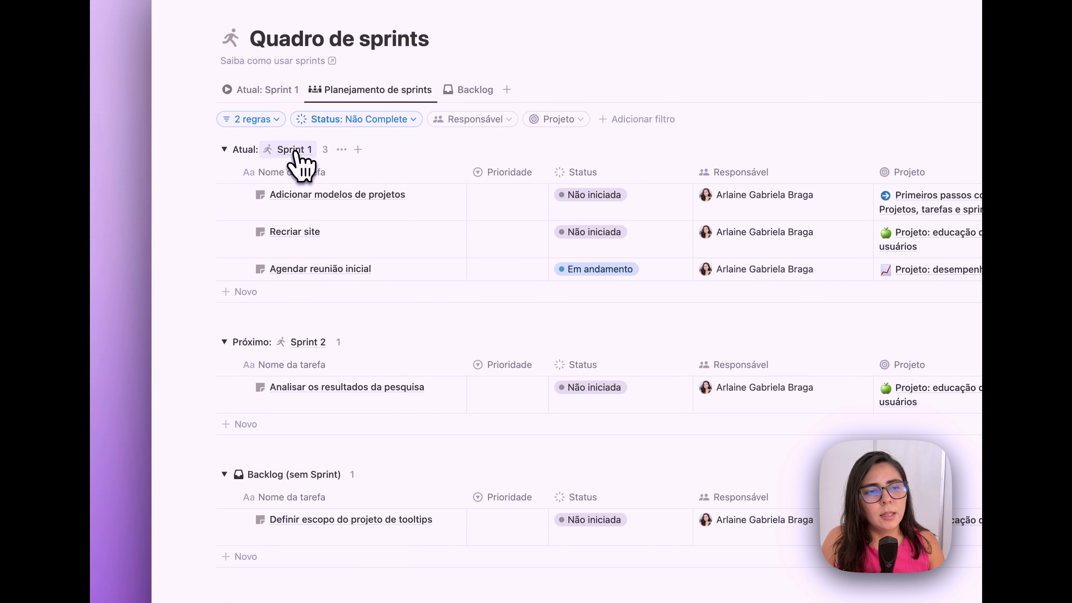
# - Drag 'Agendar reunião inicial' into the Sprint 2 group, then open the Backlog view
pyautogui.scroll(-2, 311, 304)
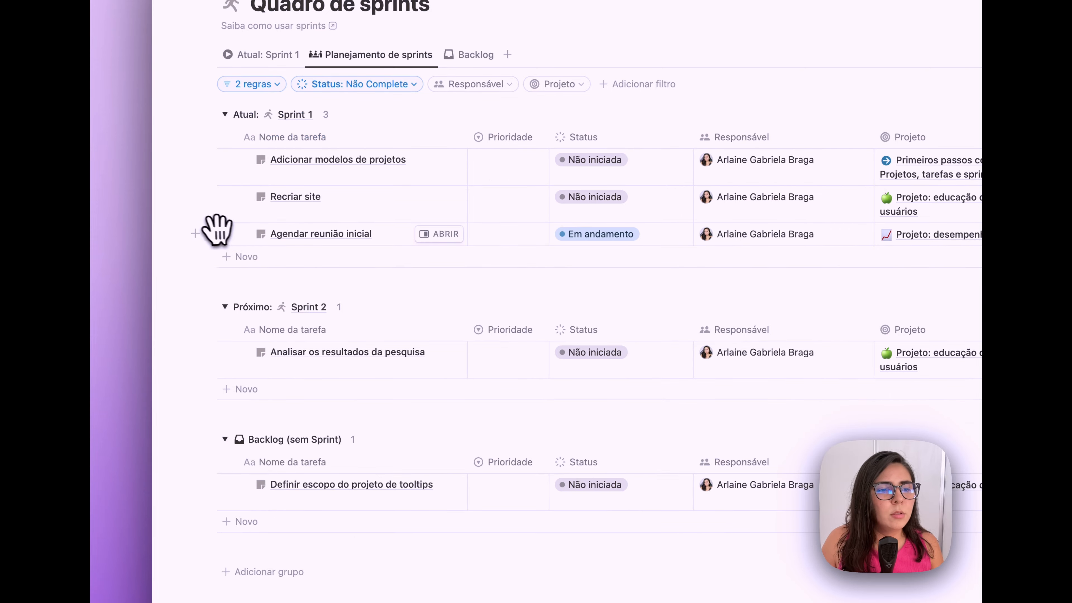
pyautogui.moveTo(210, 232); pyautogui.dragTo(279, 387)
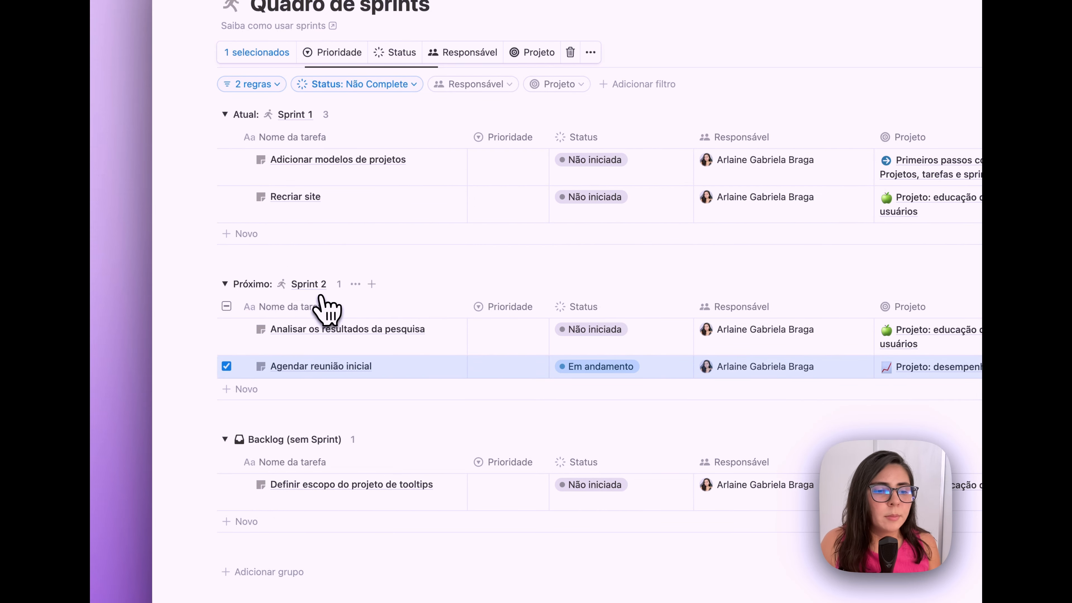
pyautogui.scroll(-2, 314, 411)
pyautogui.scroll(-1, 313, 436)
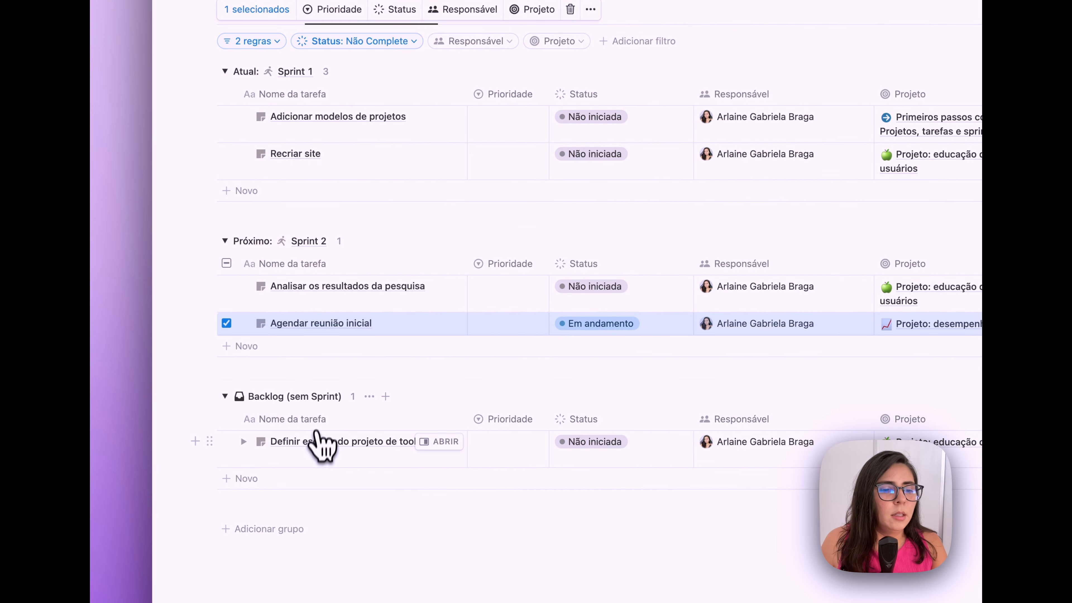
pyautogui.moveTo(293, 400)
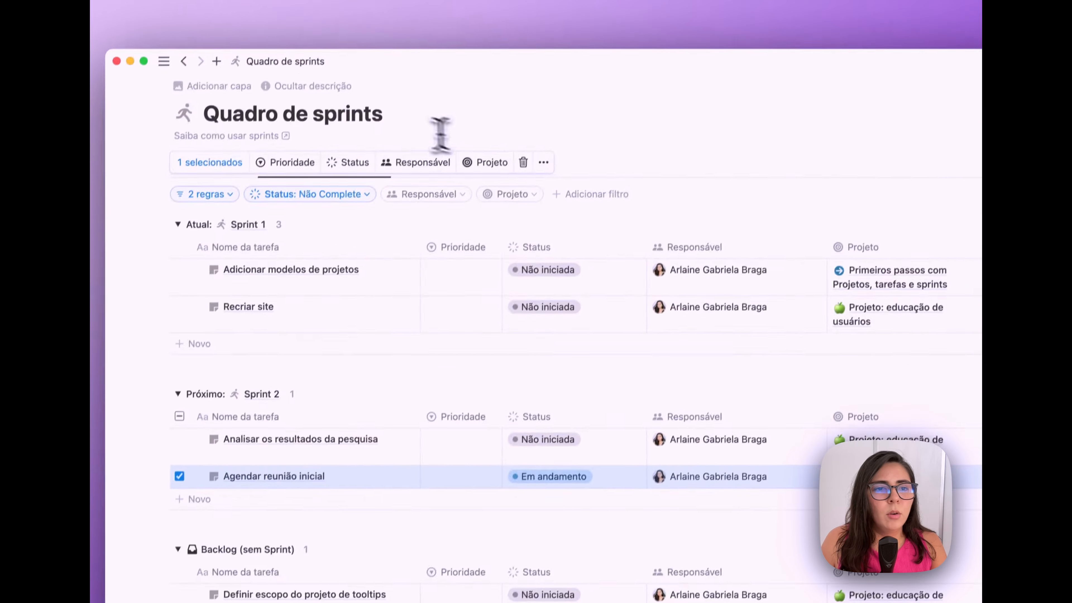
pyautogui.click(365, 126)
pyautogui.click(422, 178)
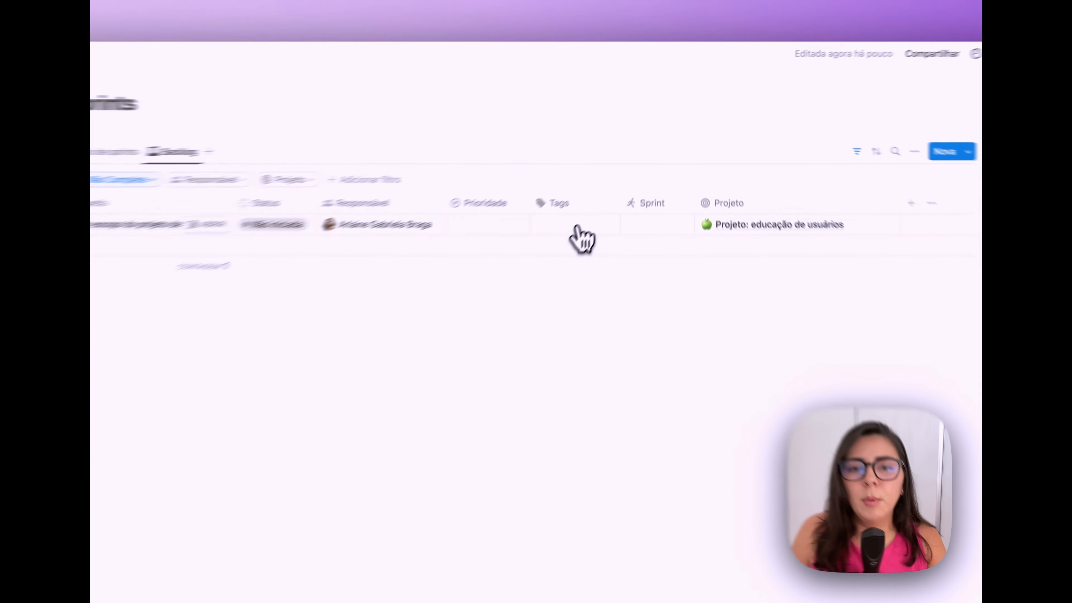
# - Look at task TAR-7's Tags options and close them without making changes
pyautogui.click(614, 186)
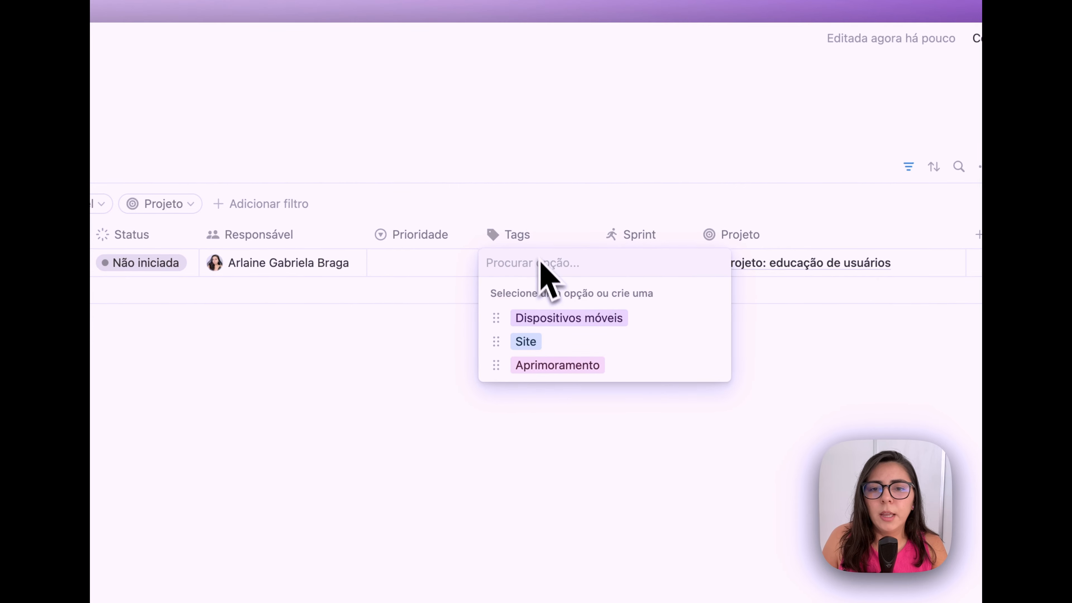
pyautogui.press('Escape')
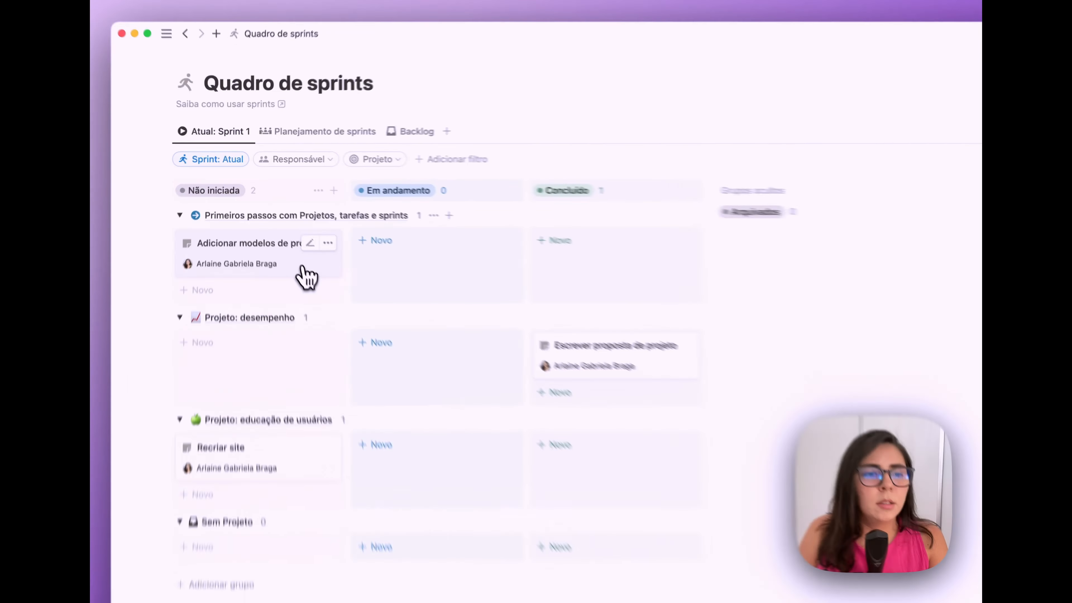
# - Drag the Adicionar modelos de projetos card through Em andamento into Concluído
pyautogui.moveTo(278, 224); pyautogui.dragTo(367, 226)
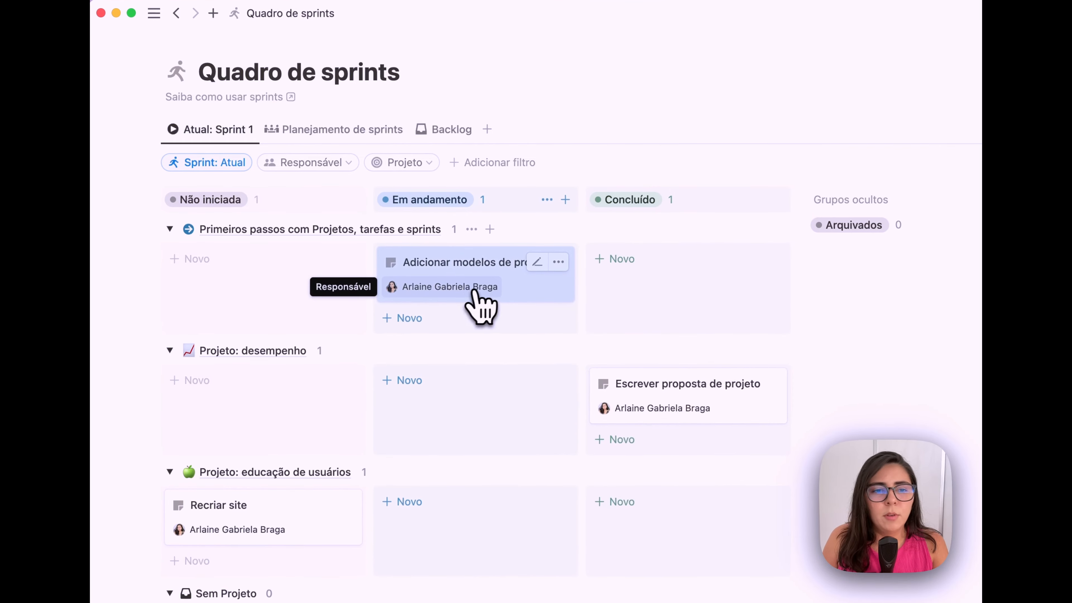
pyautogui.moveTo(544, 301); pyautogui.dragTo(659, 274)
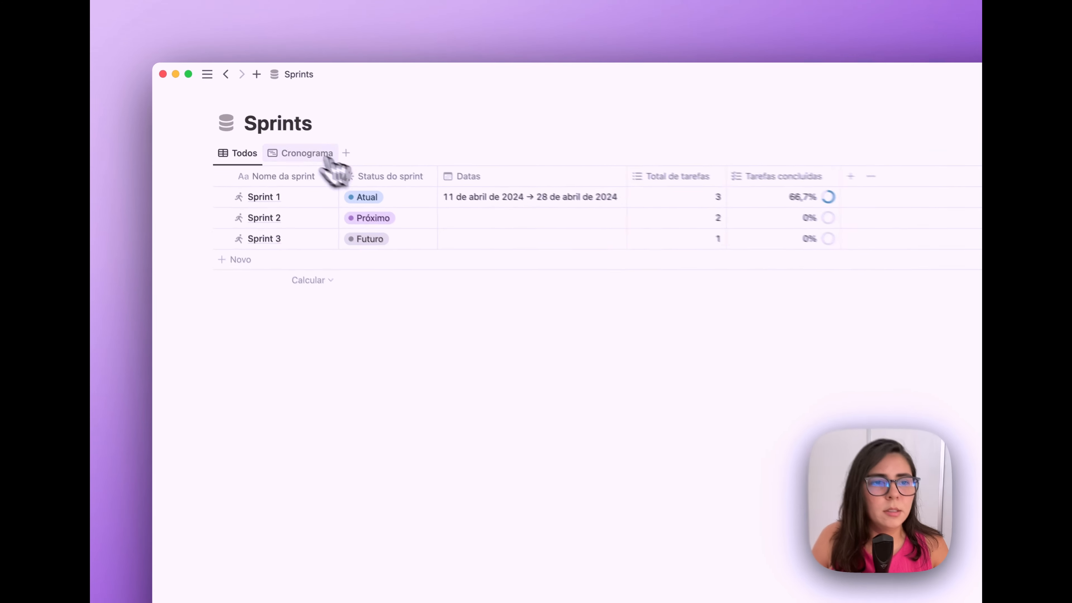
# - In the Cronograma timeline, schedule Sprint 2 from 1 May to 15 May
pyautogui.click(329, 157)
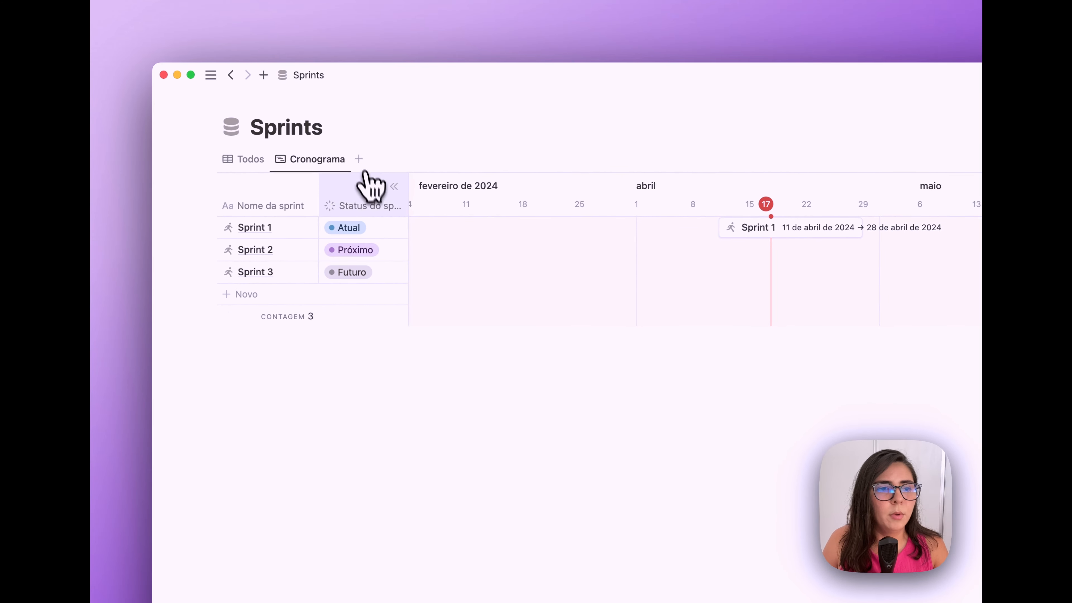
pyautogui.moveTo(307, 250); pyautogui.dragTo(604, 252)
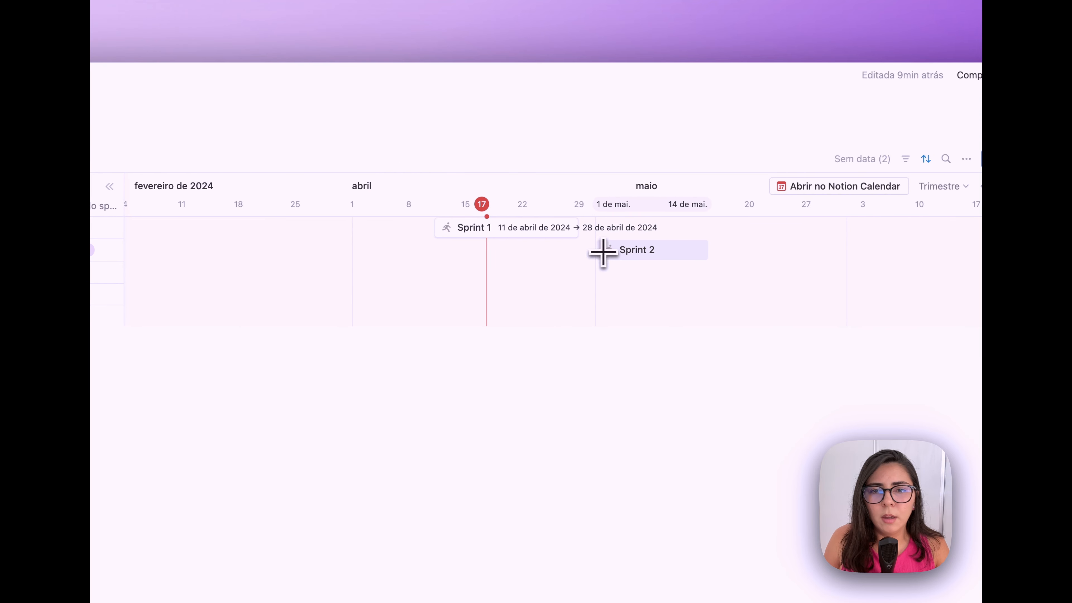
pyautogui.moveTo(707, 250); pyautogui.dragTo(732, 249)
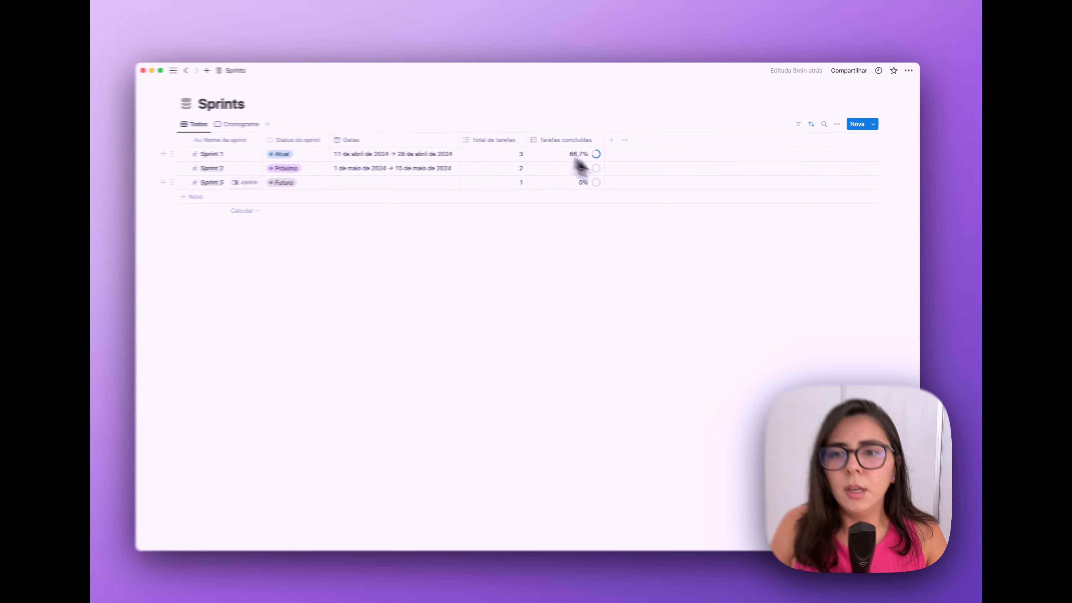
# - Open the Quadro de sprints page and bring up Sprint 1's summary to finish it
pyautogui.click(254, 123)
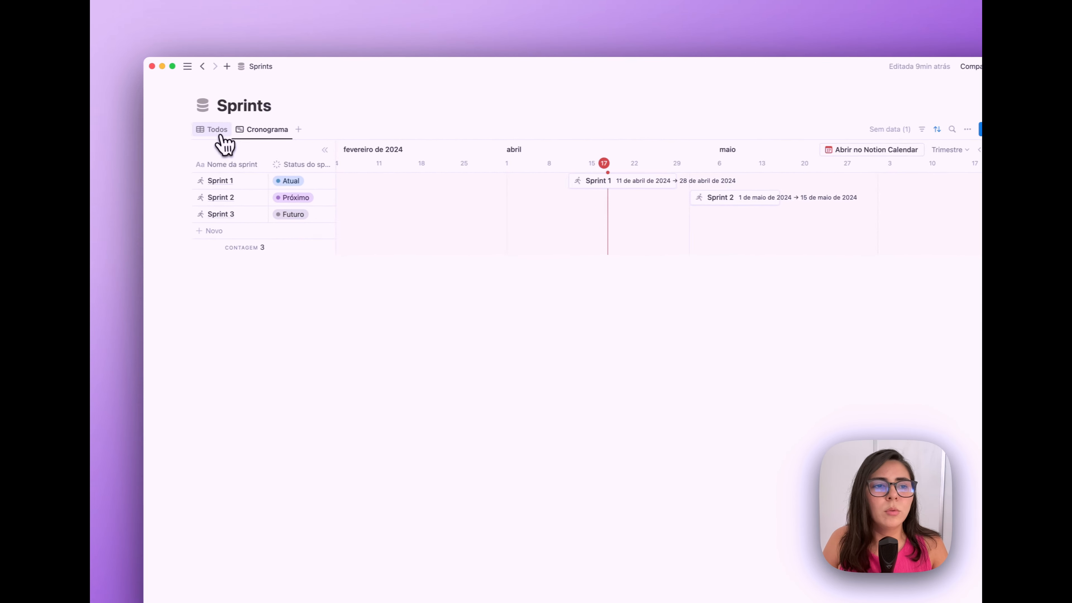
pyautogui.click(133, 133)
pyautogui.moveTo(157, 257)
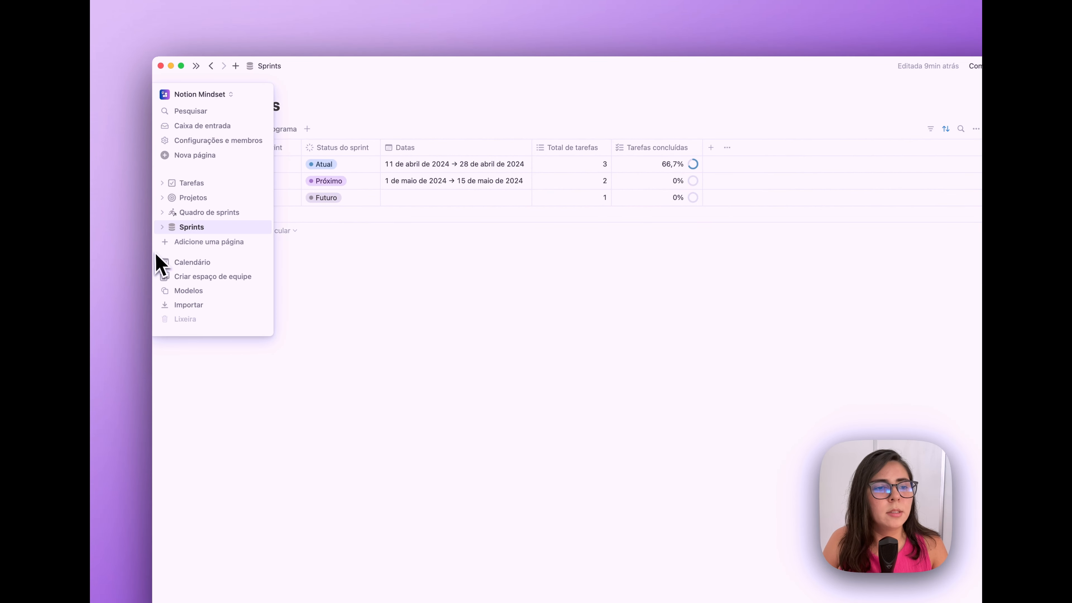
pyautogui.click(200, 213)
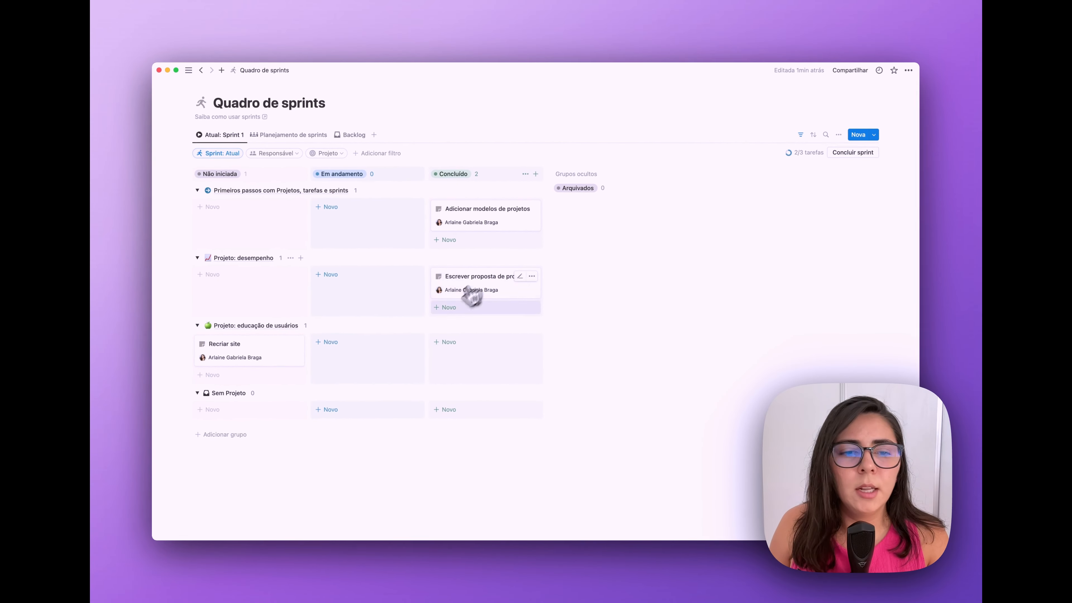
pyautogui.click(853, 152)
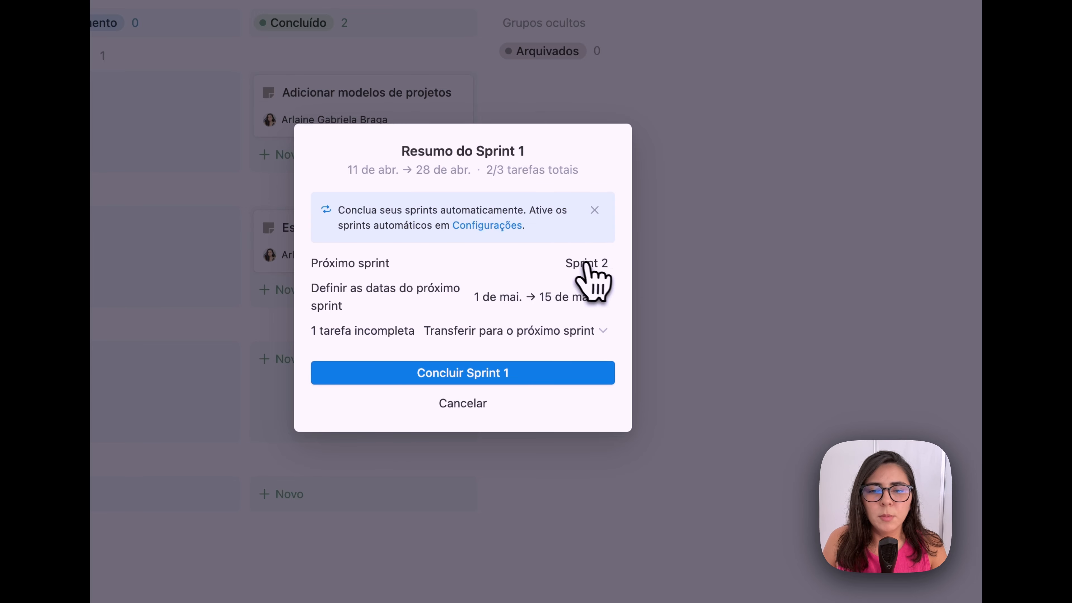
# - Give the next sprint dates 1–15 May, transfer the unfinished task, and conclude Sprint 1
pyautogui.click(585, 300)
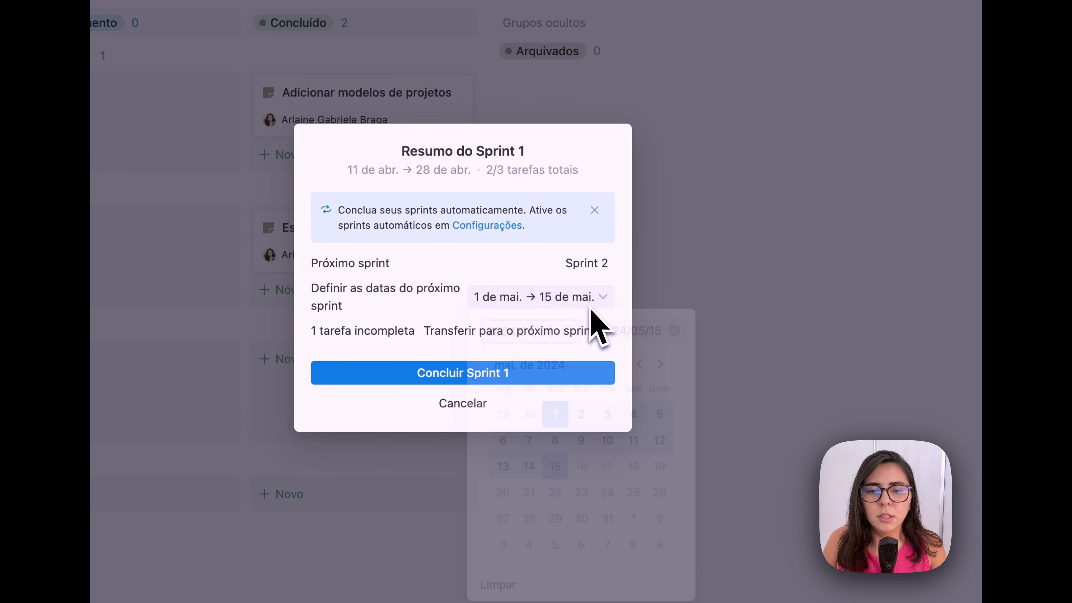
pyautogui.click(577, 300)
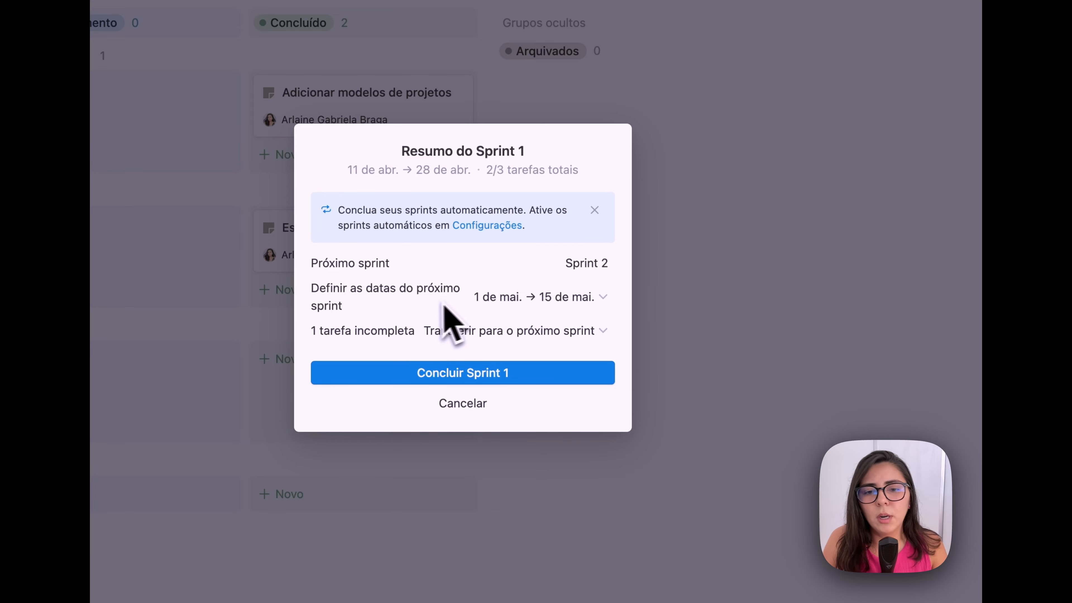
pyautogui.click(501, 300)
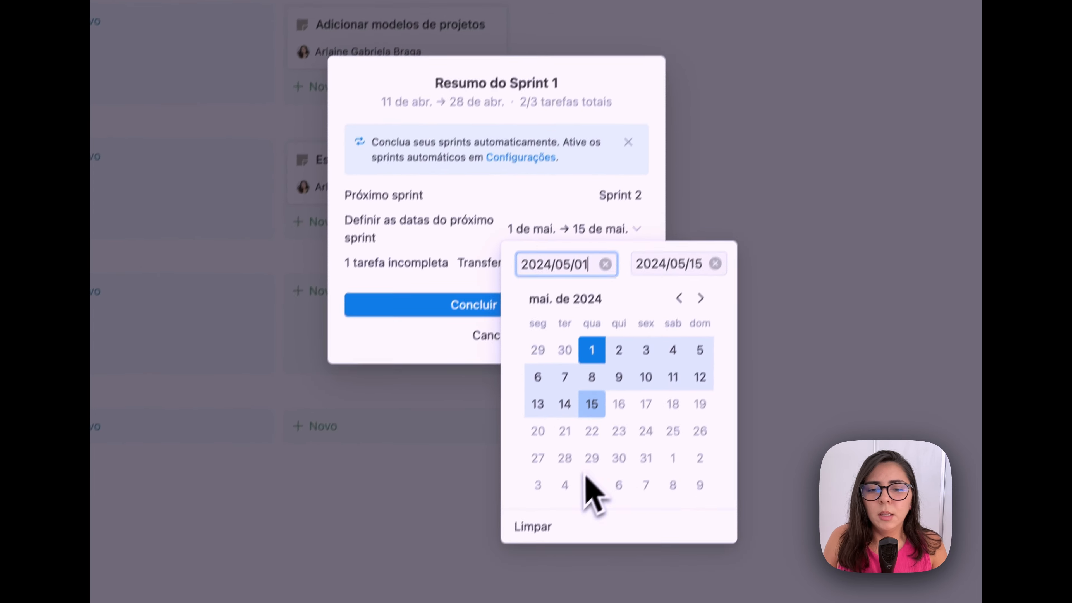
pyautogui.click(658, 239)
pyautogui.click(631, 378)
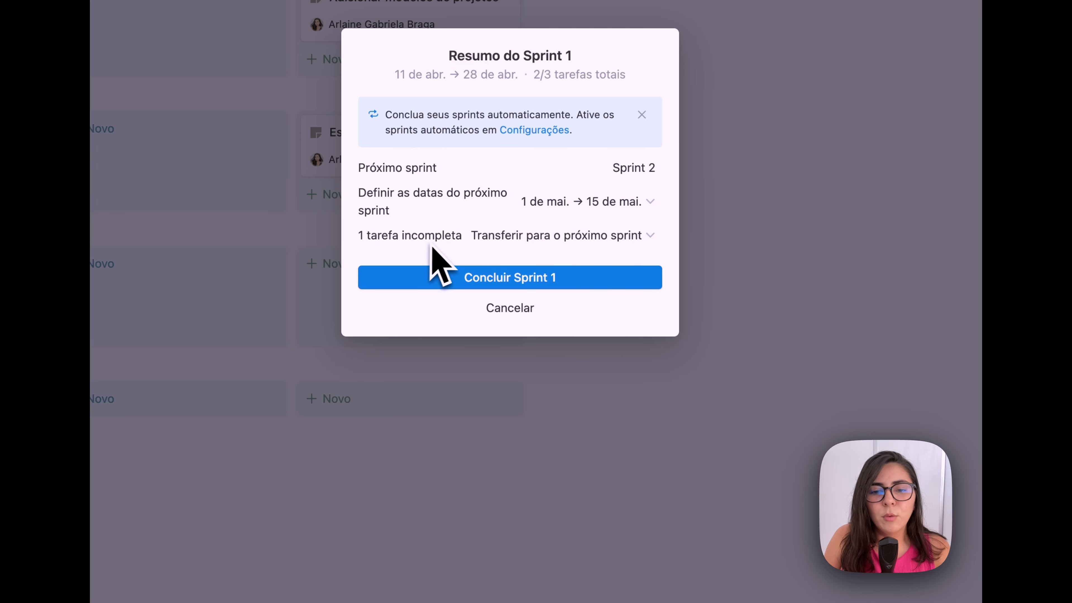
pyautogui.click(624, 241)
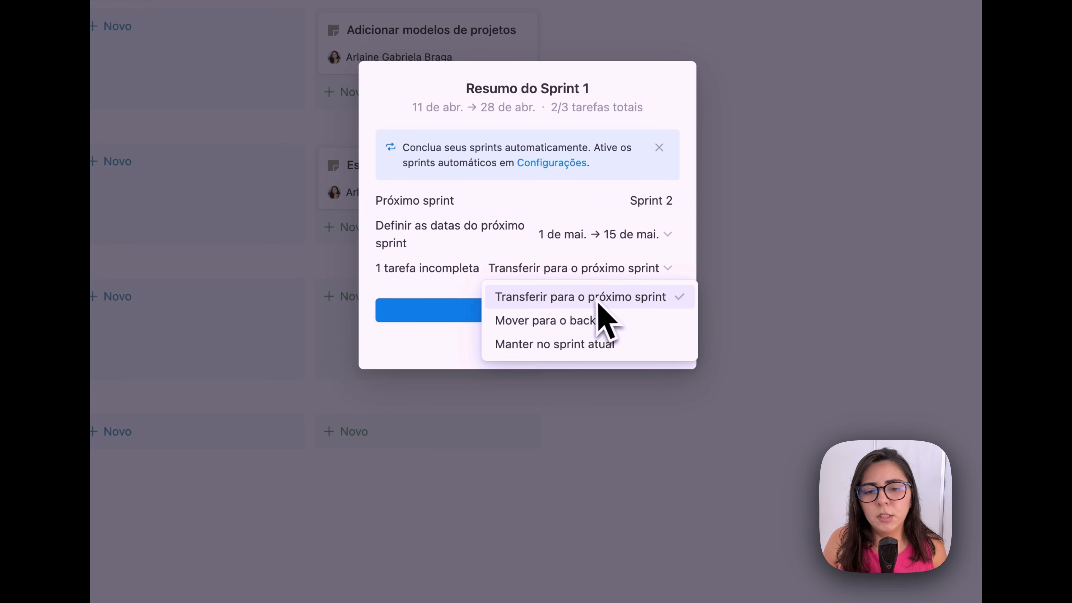
pyautogui.click(445, 307)
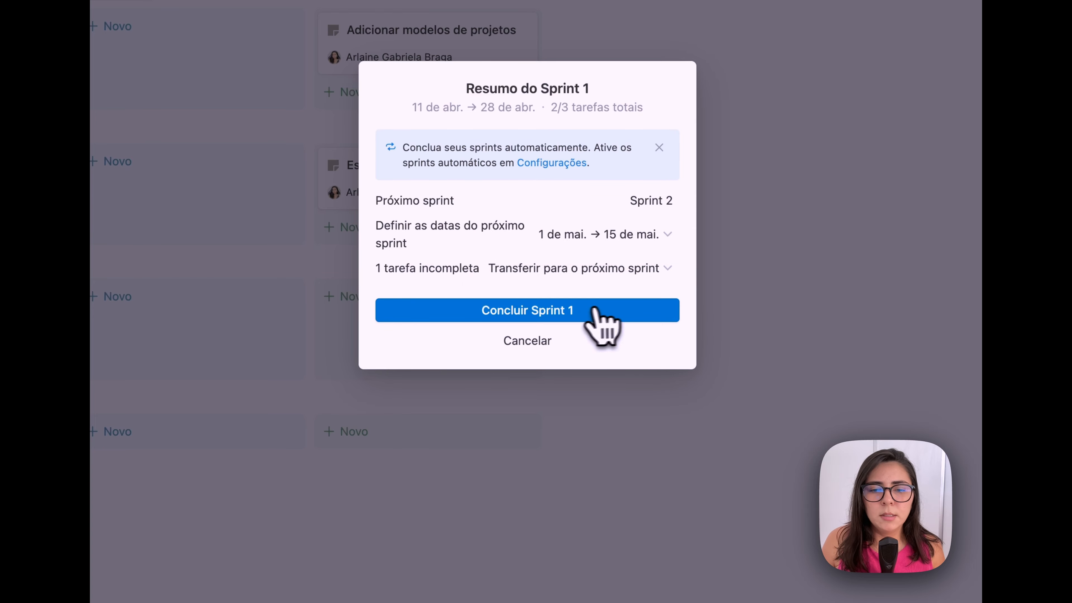
pyautogui.click(577, 309)
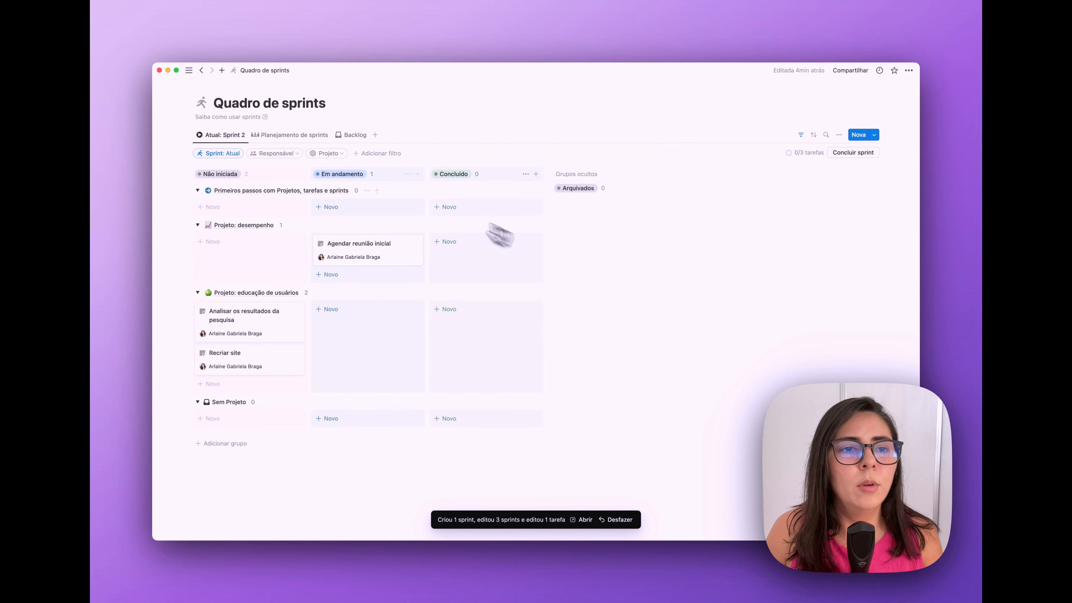
# - Check the Planejamento de sprints table and Atual: Sprint 2 board, then open Sprints
pyautogui.click(310, 135)
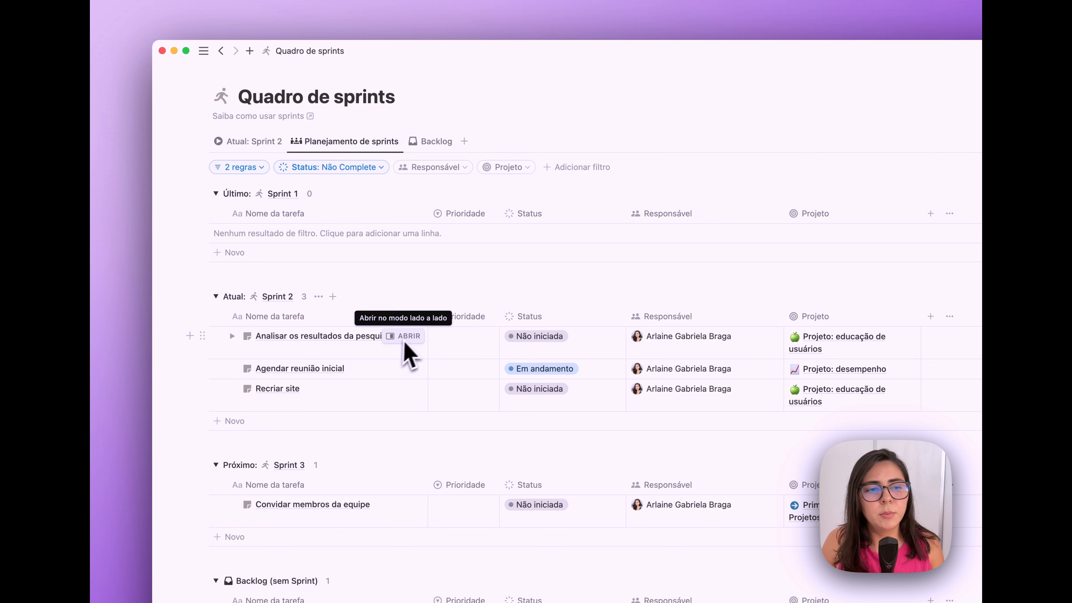
pyautogui.click(270, 142)
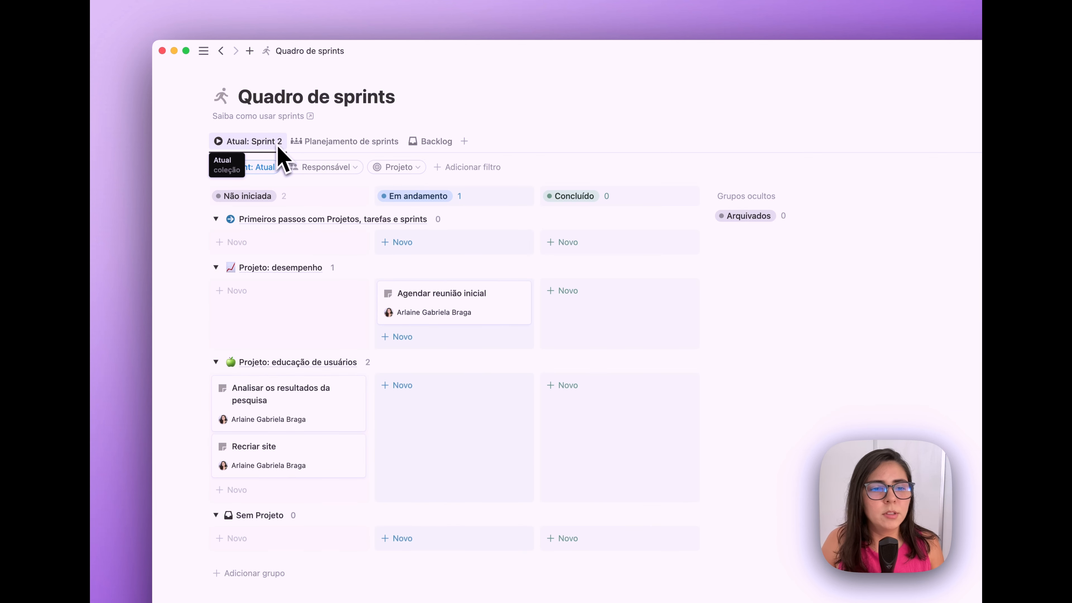
pyautogui.click(213, 239)
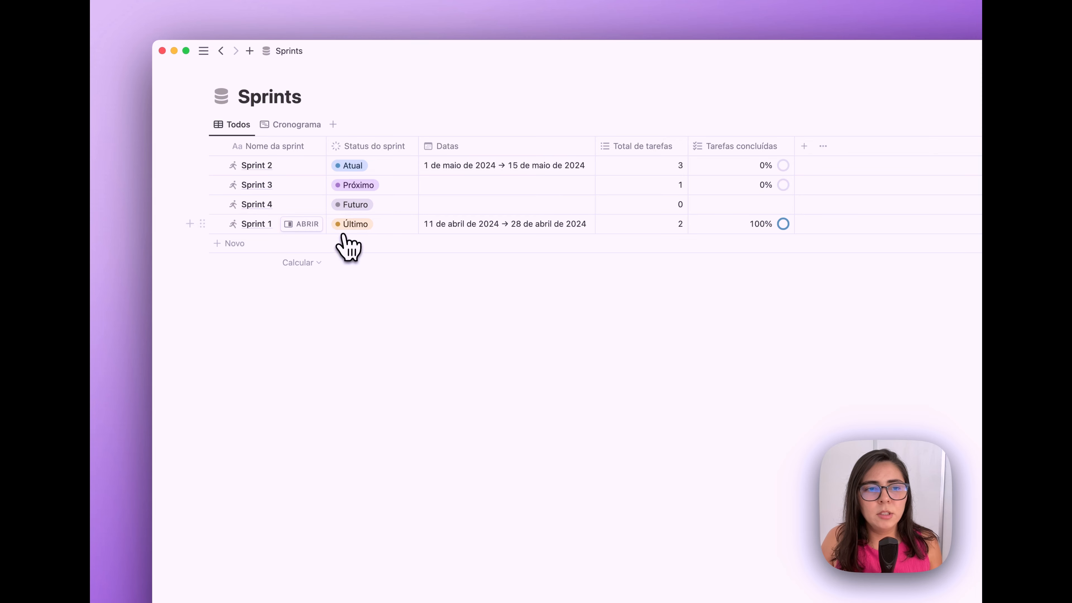
# - Check Sprint 1's Status do sprint options and leave it set to Último
pyautogui.click(379, 230)
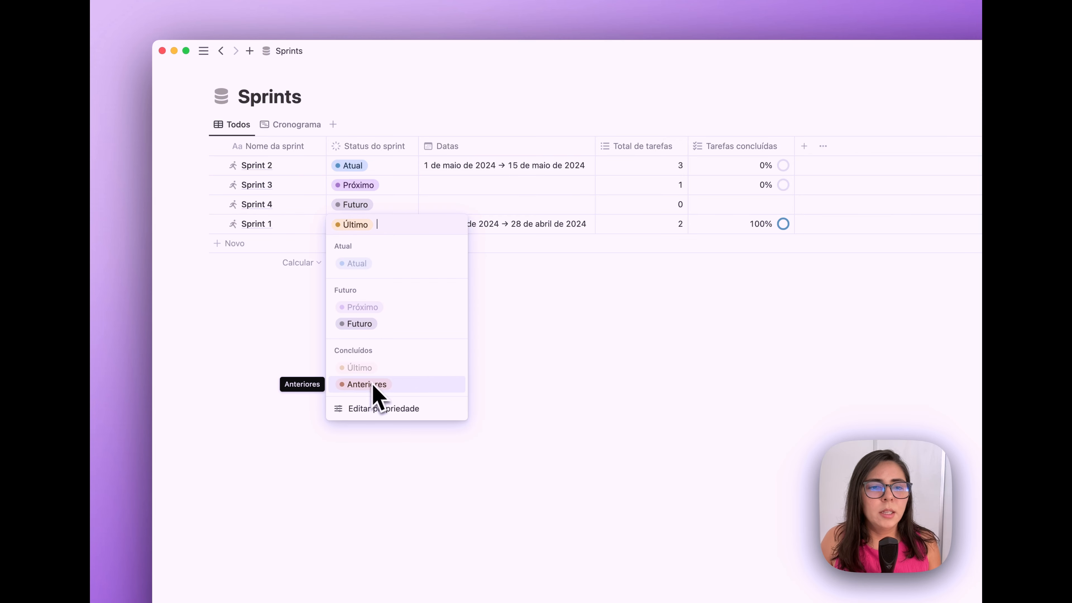
pyautogui.press('Escape')
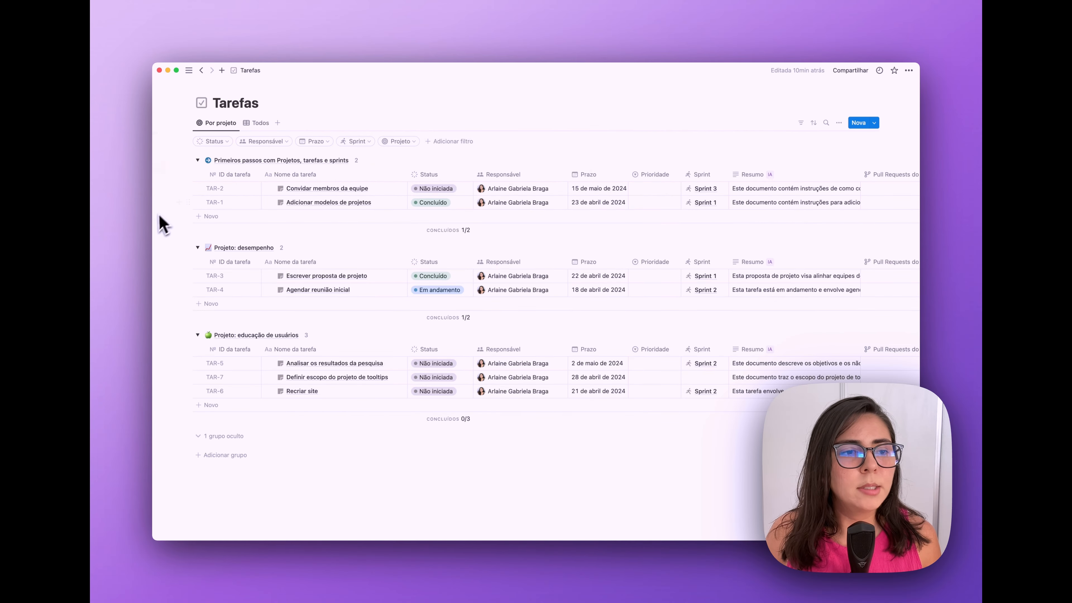
pyautogui.moveTo(157, 230)
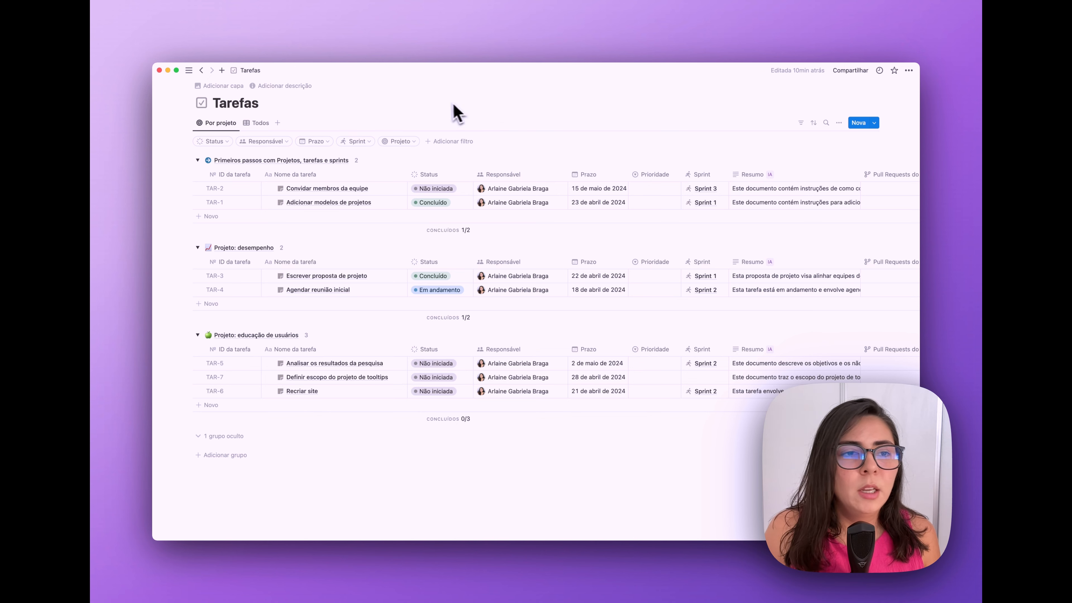
pyautogui.moveTo(163, 179)
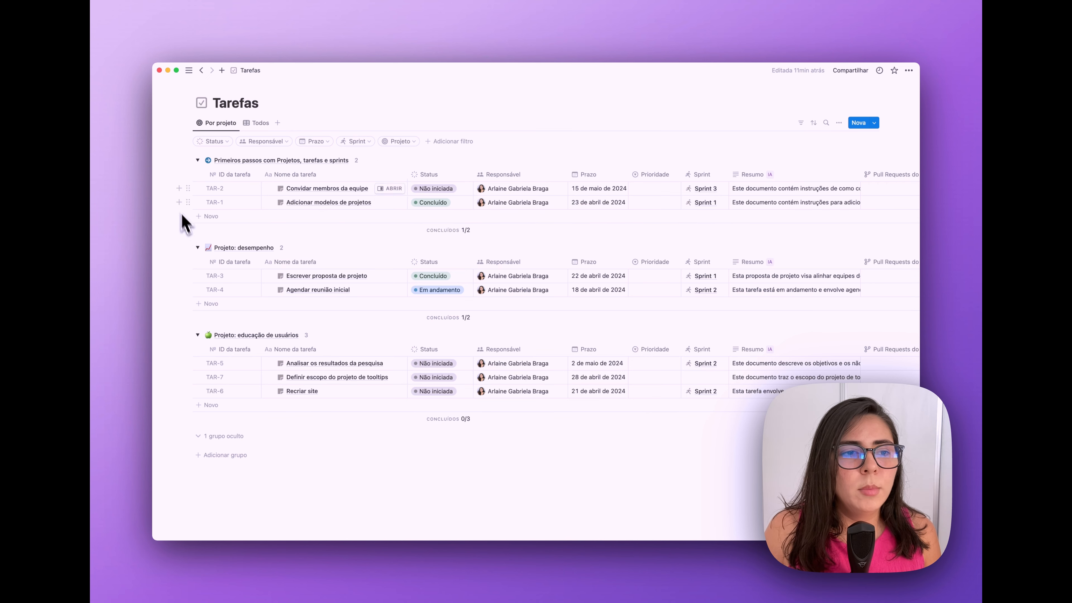
pyautogui.moveTo(164, 209)
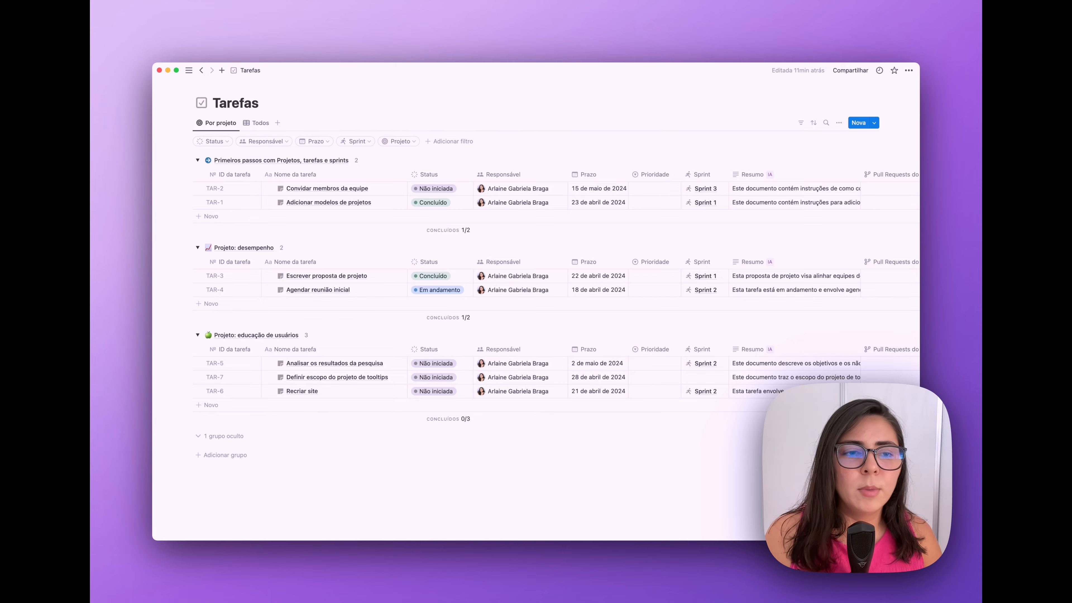
pyautogui.moveTo(227, 185)
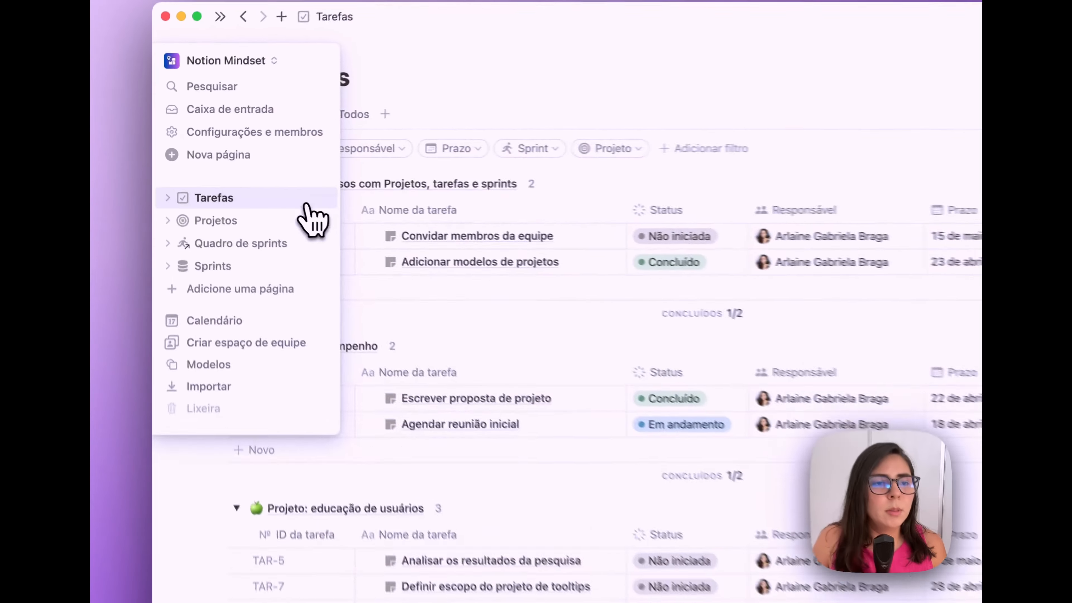
# - From Tarefas' sidebar menu, choose Excluir and confirm 'Excluir Tarefas, Sprints, e Projetos'
pyautogui.click(233, 168)
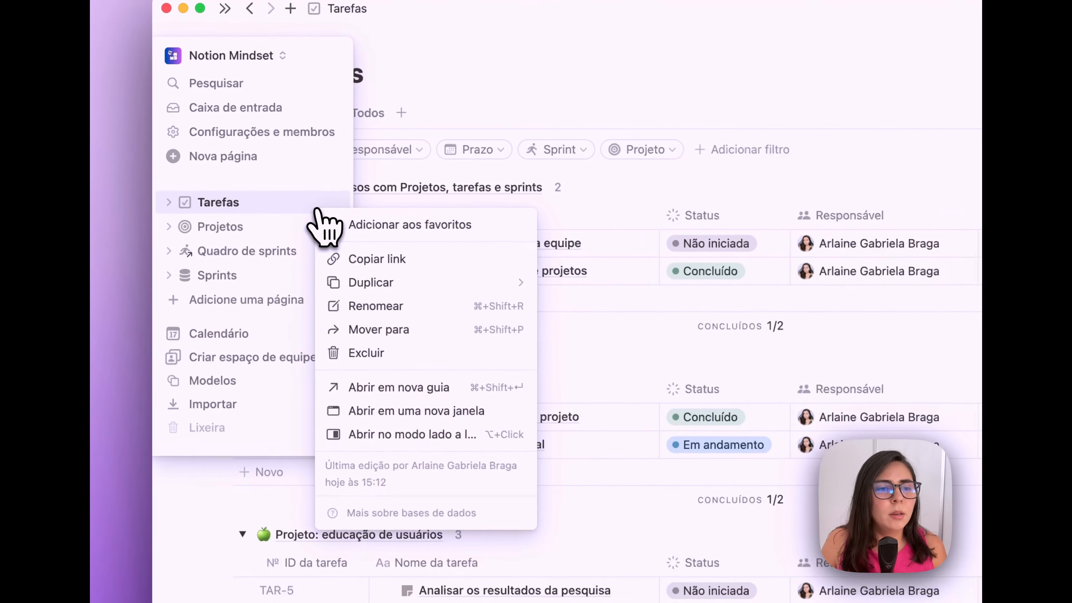
pyautogui.click(371, 356)
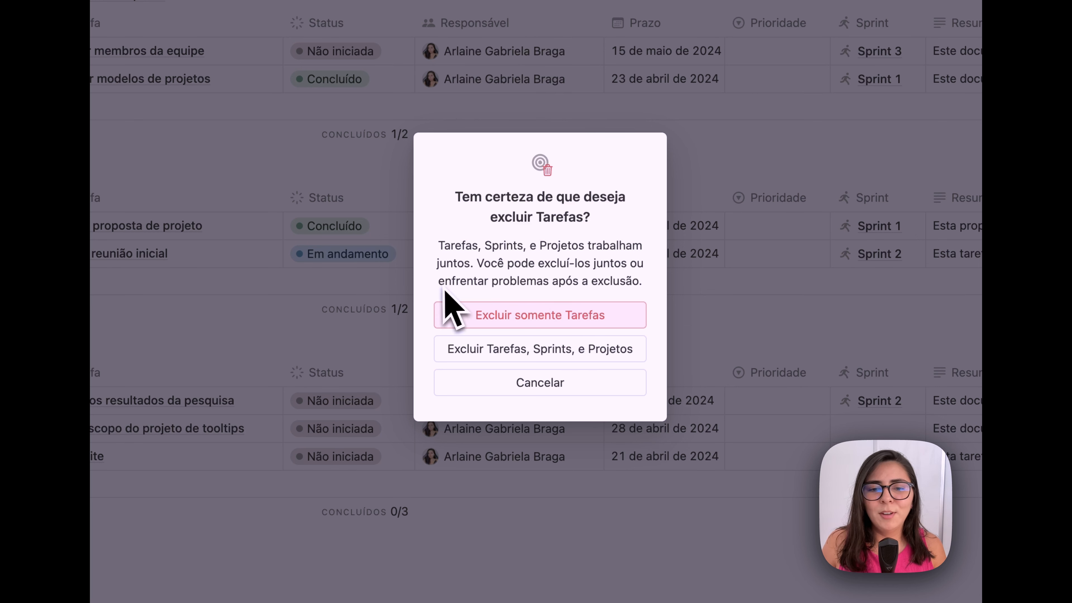
pyautogui.moveTo(438, 281); pyautogui.dragTo(636, 273)
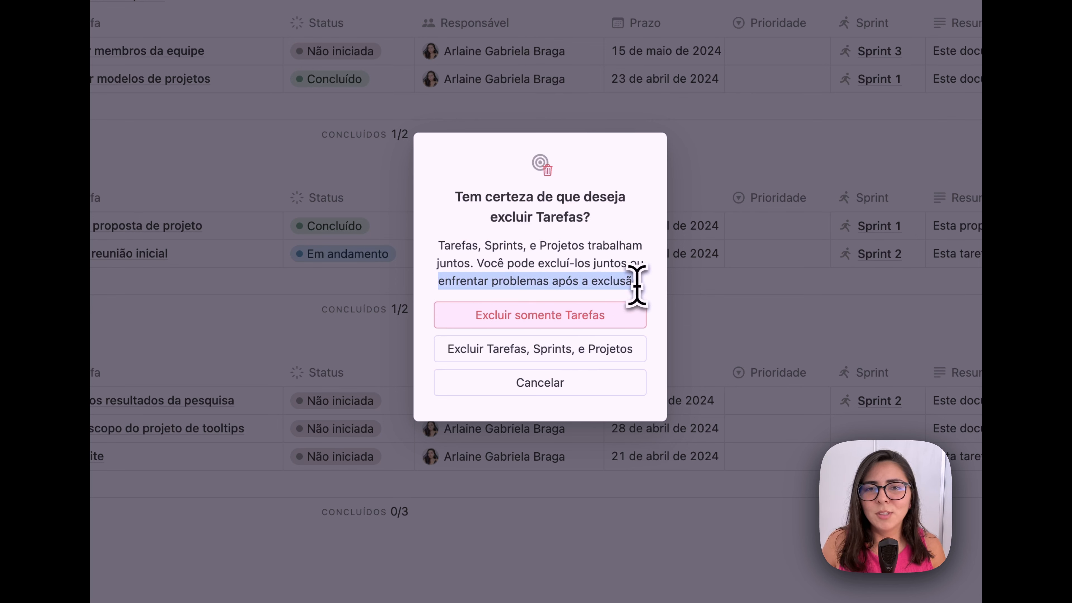
pyautogui.click(591, 281)
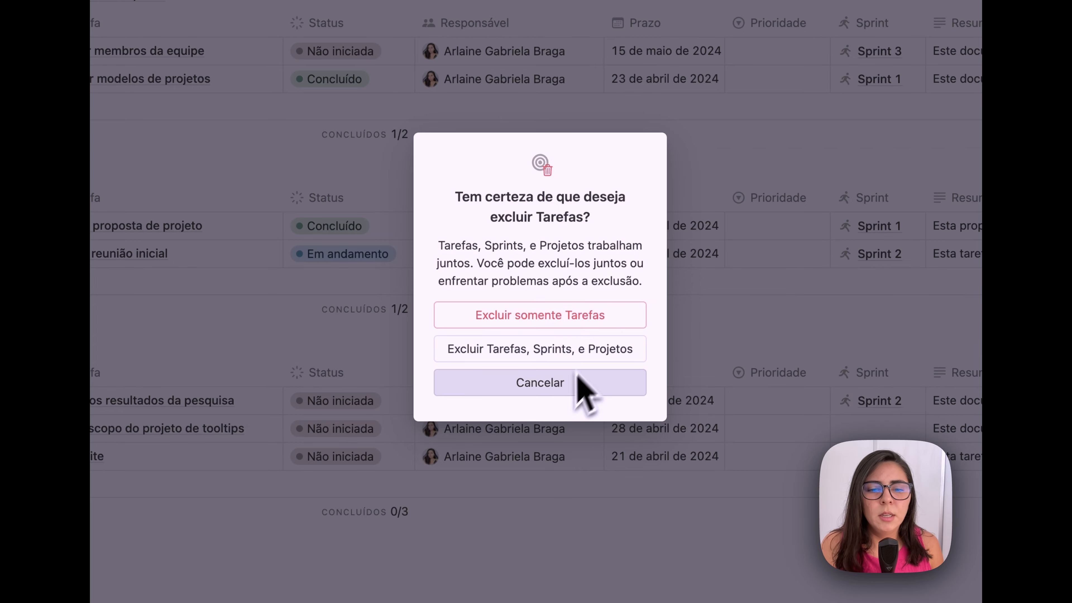
pyautogui.click(564, 350)
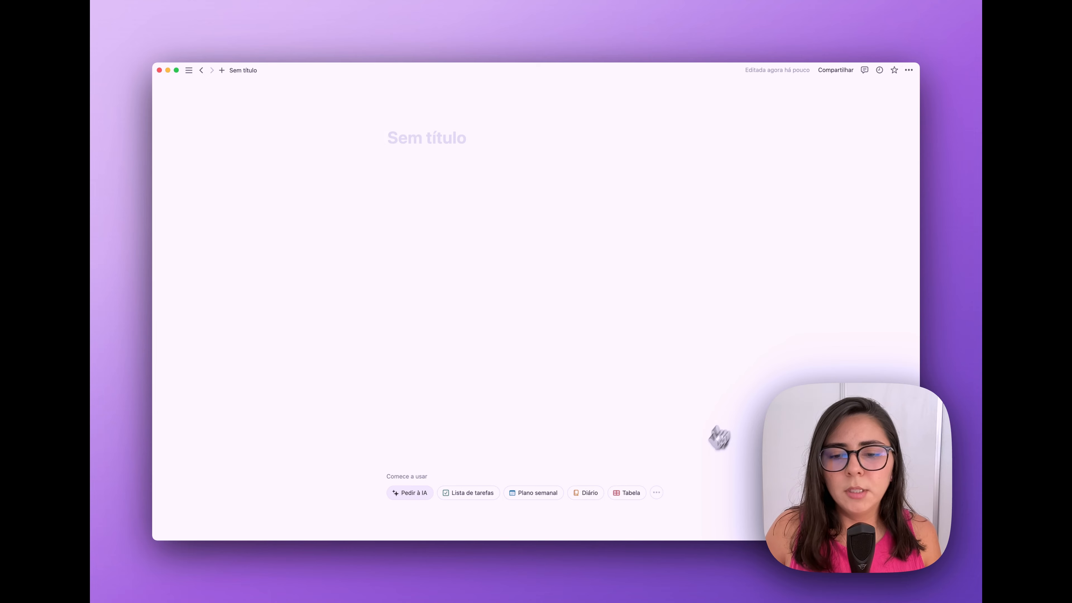
# - Browse the Projetos template category and get the 'Projetos, tarefas e sprints' template
pyautogui.click(657, 493)
pyautogui.click(678, 476)
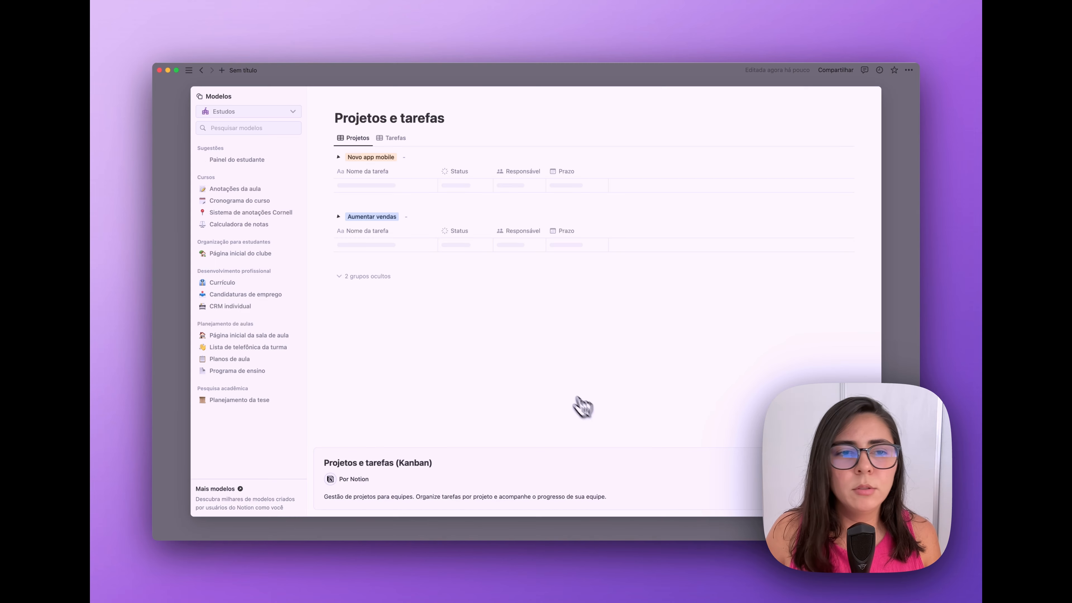
pyautogui.click(275, 112)
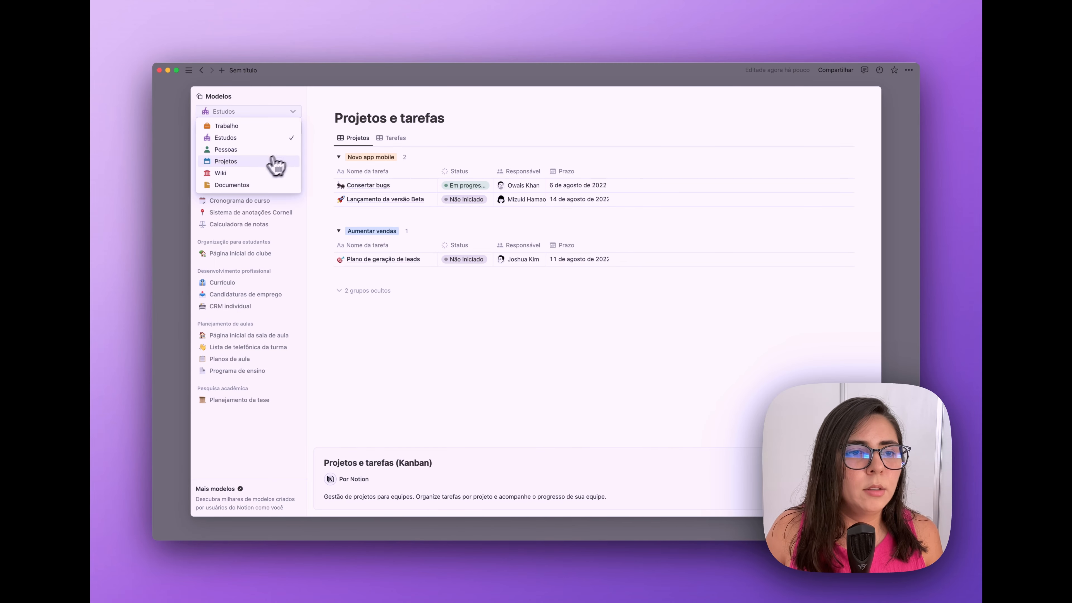
pyautogui.click(280, 160)
pyautogui.click(258, 172)
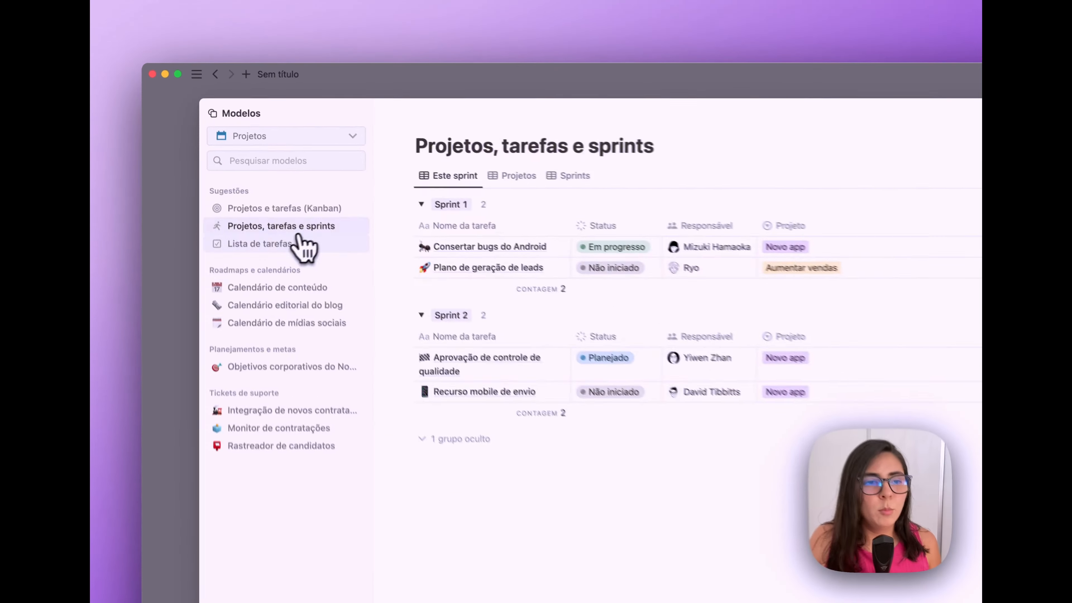
pyautogui.click(247, 183)
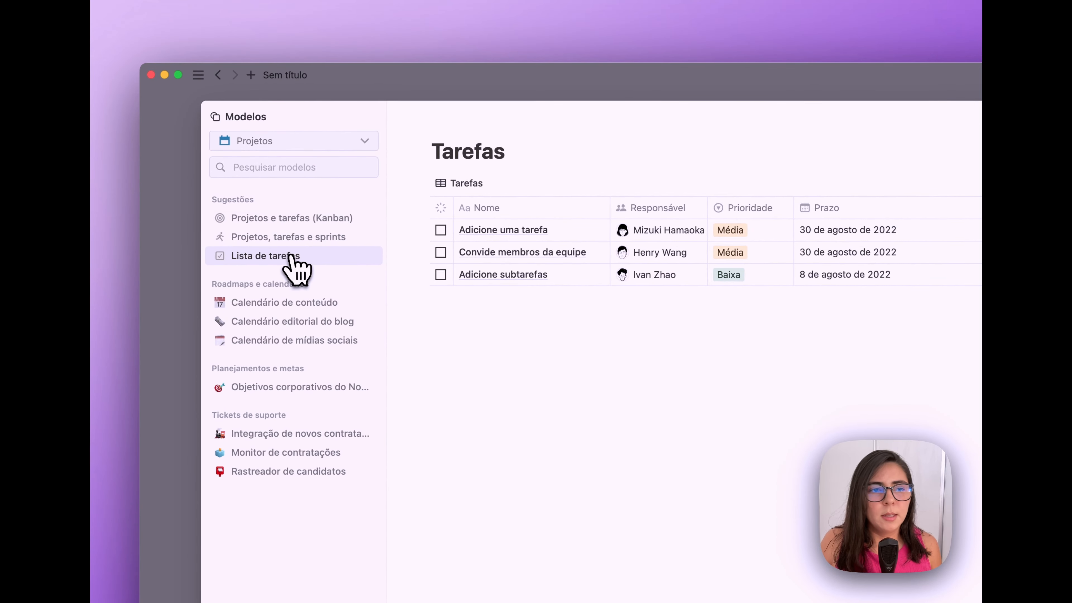
pyautogui.click(298, 218)
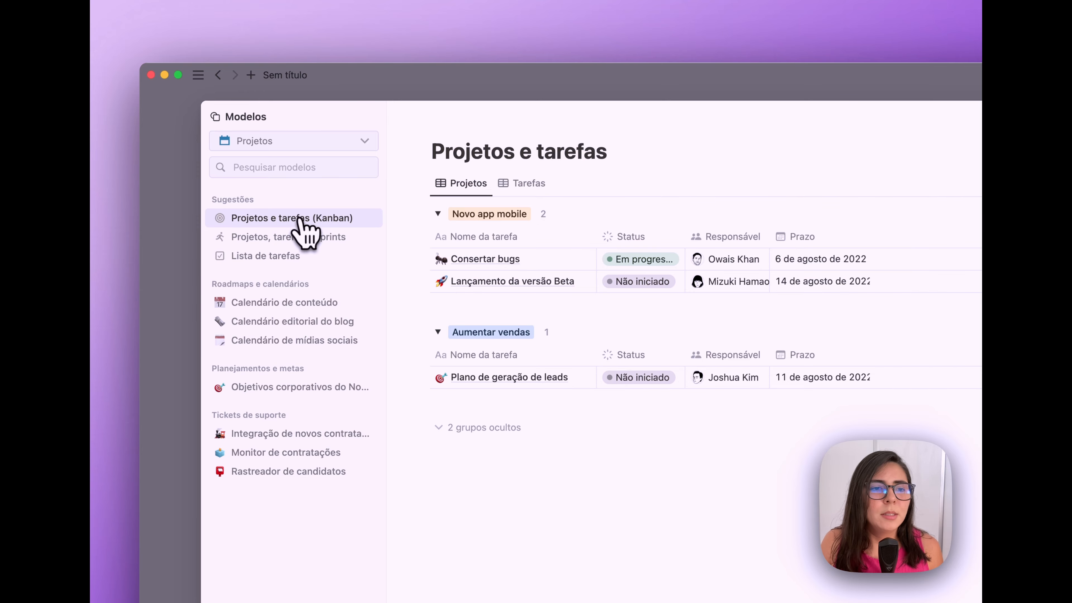
pyautogui.click(310, 239)
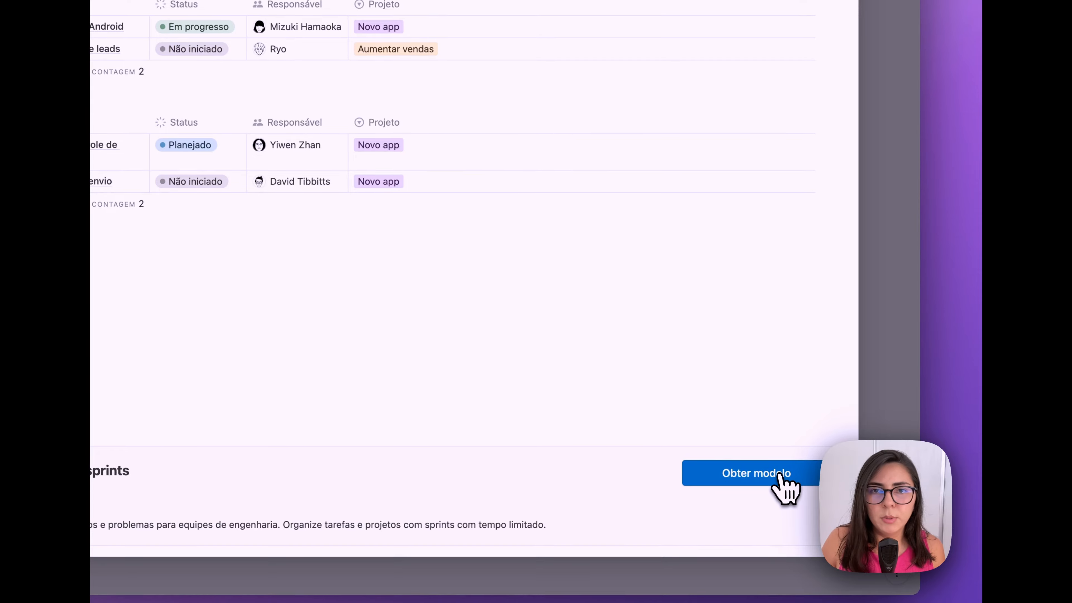
pyautogui.click(757, 475)
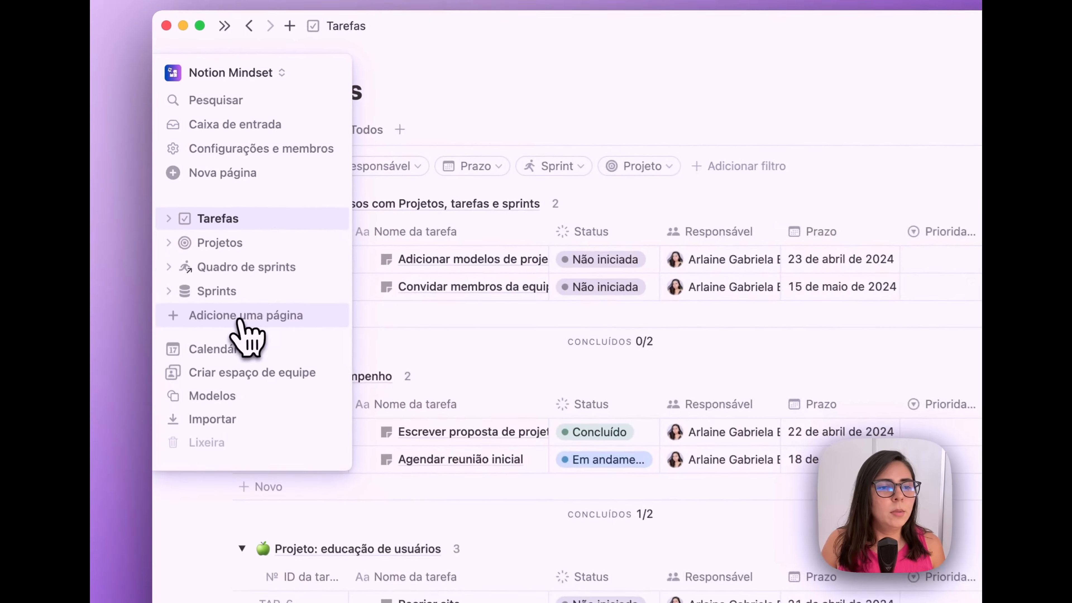
# - Create a new blank page titled 'Gestão de Projetos'
pyautogui.click(244, 291)
pyautogui.write('Gestão de Projetos')
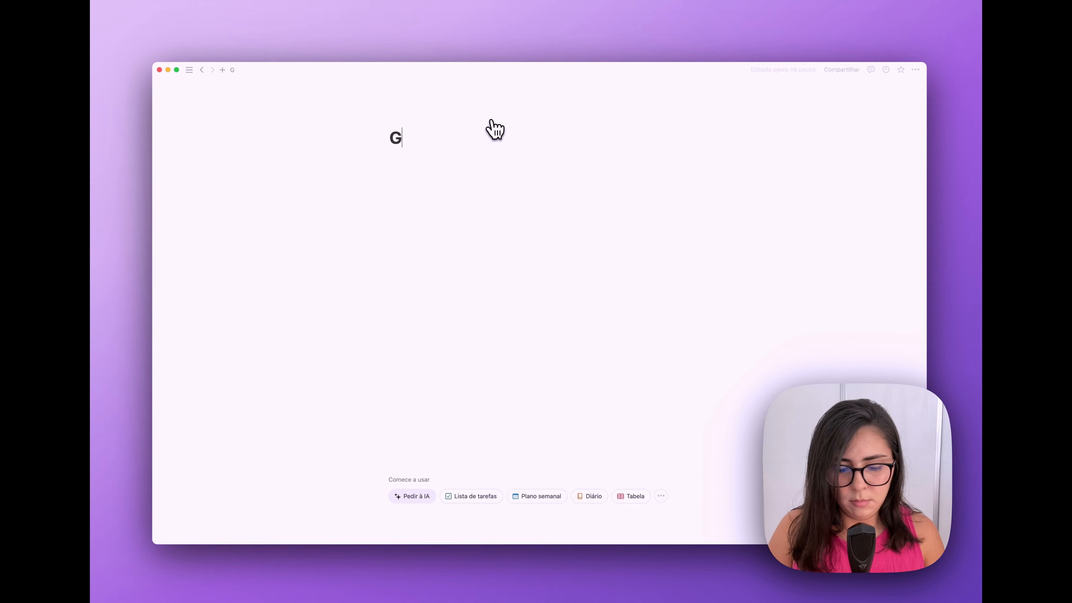
pyautogui.click(979, 66)
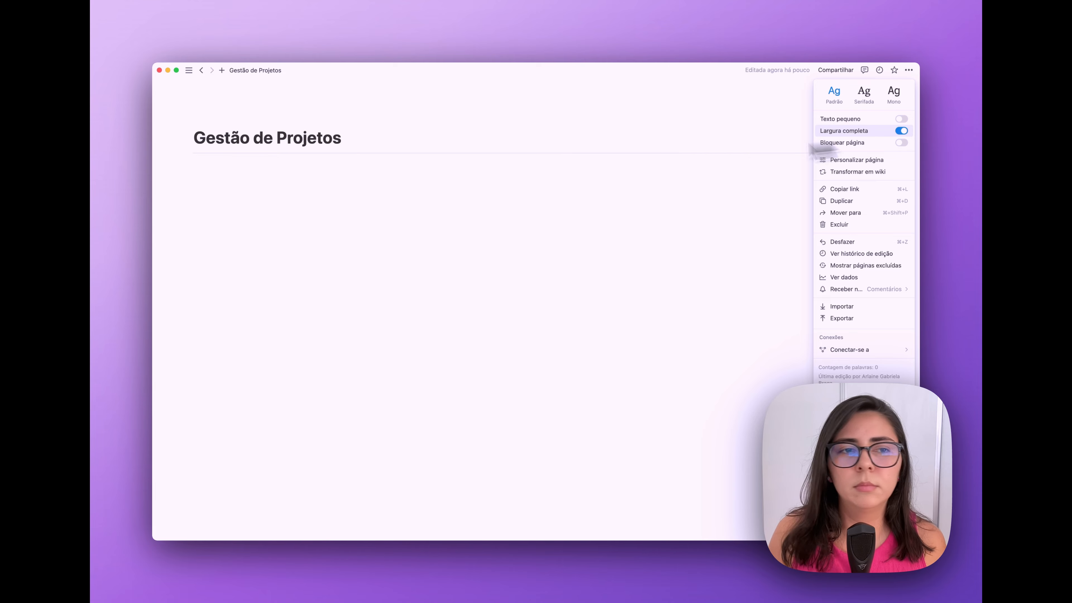
pyautogui.click(383, 187)
# - Drag Tarefas, Projetos, Sprints and Quadro de sprints links into four columns under the title
pyautogui.moveTo(167, 191)
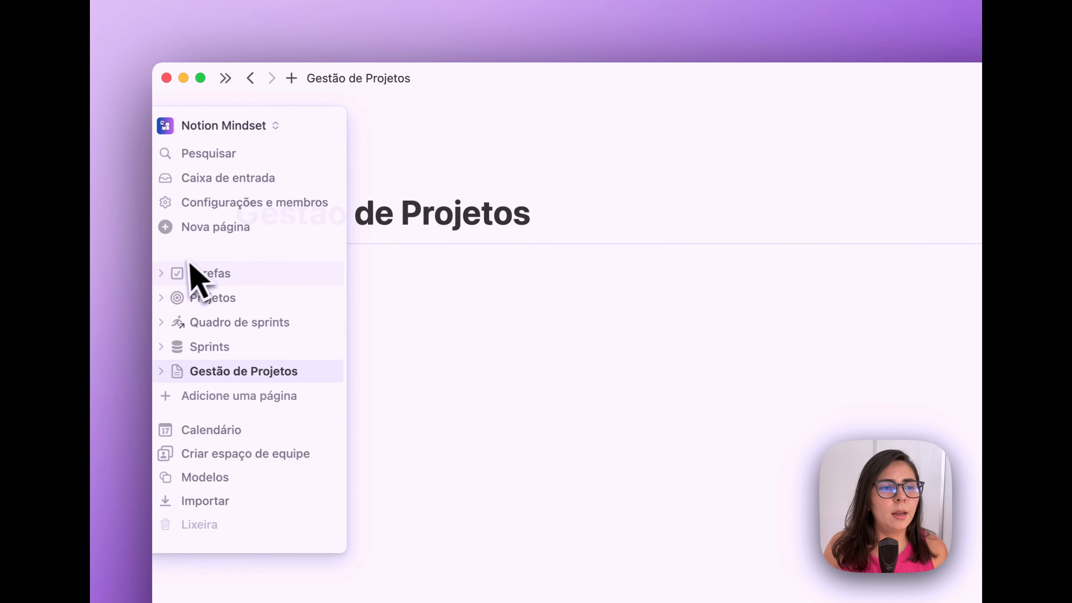
pyautogui.moveTo(196, 273); pyautogui.dragTo(443, 240)
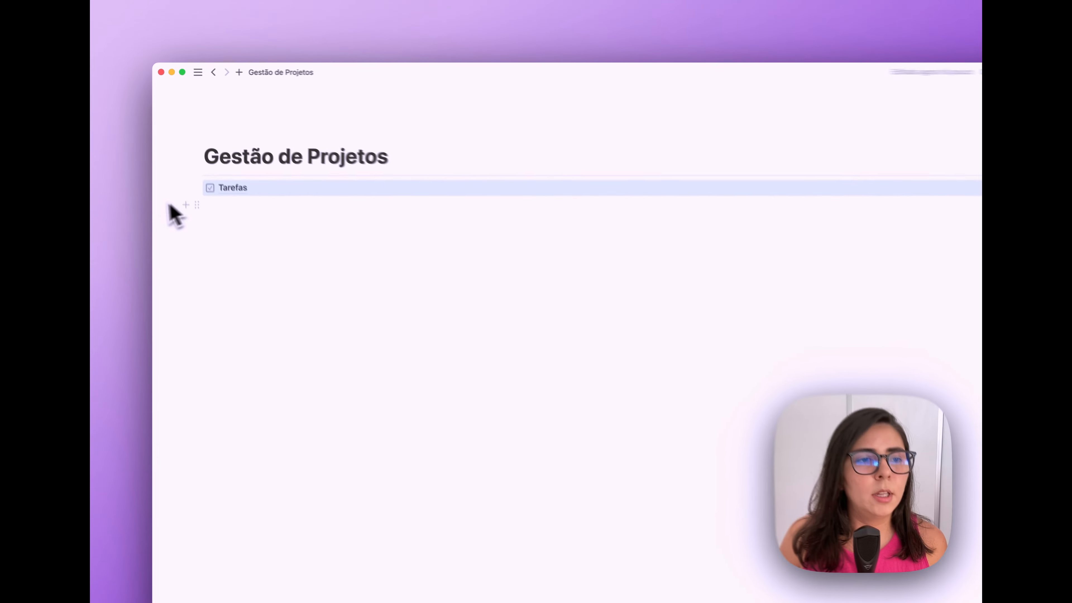
pyautogui.moveTo(140, 216)
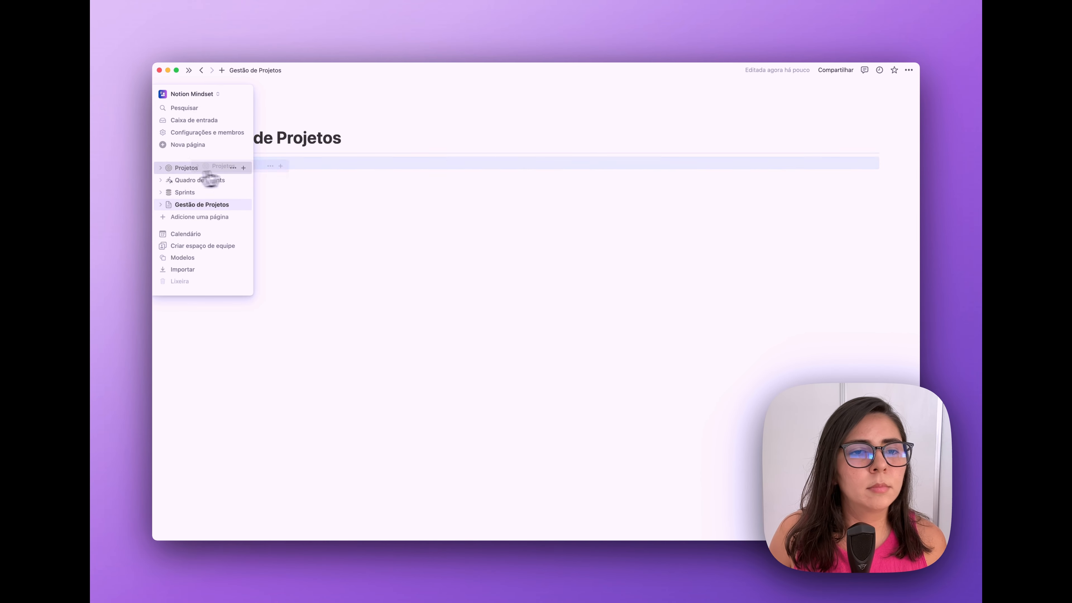
pyautogui.moveTo(210, 180); pyautogui.dragTo(858, 171)
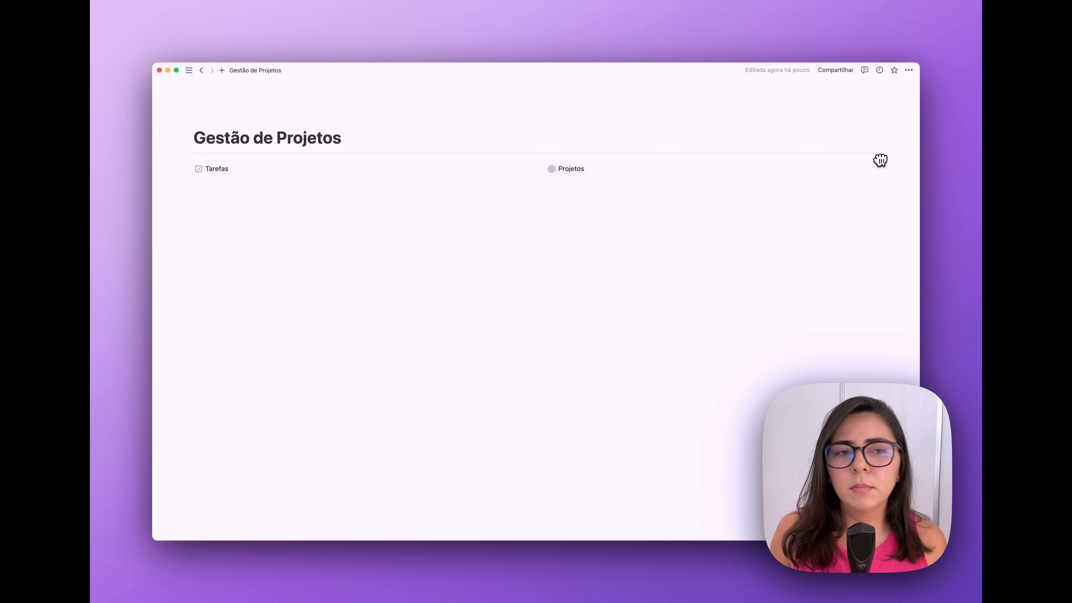
pyautogui.moveTo(157, 193)
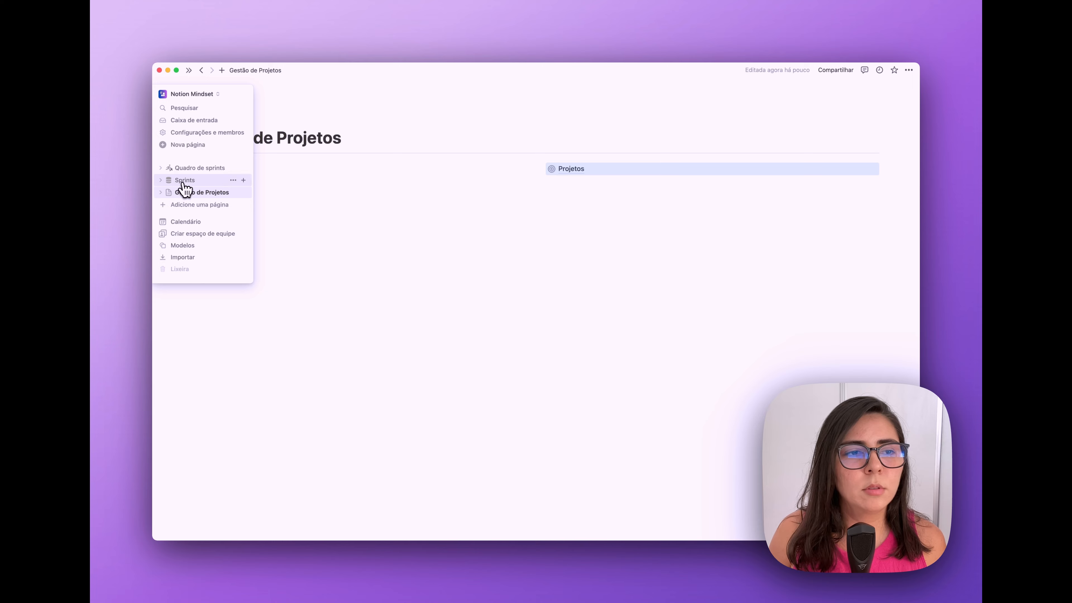
pyautogui.moveTo(185, 189); pyautogui.dragTo(882, 166)
pyautogui.moveTo(178, 201)
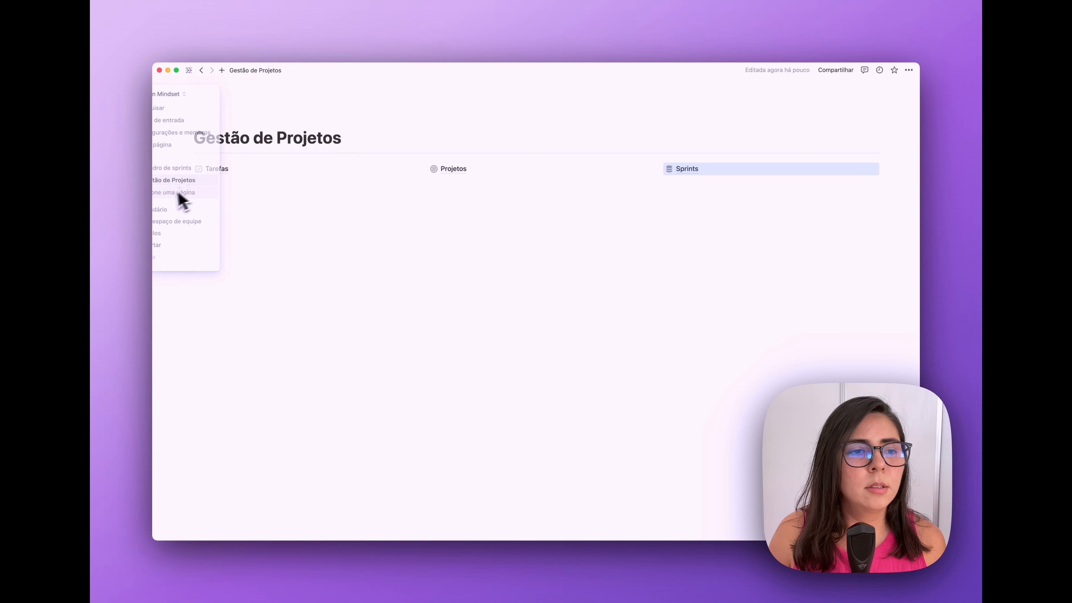
pyautogui.moveTo(188, 169); pyautogui.dragTo(673, 176)
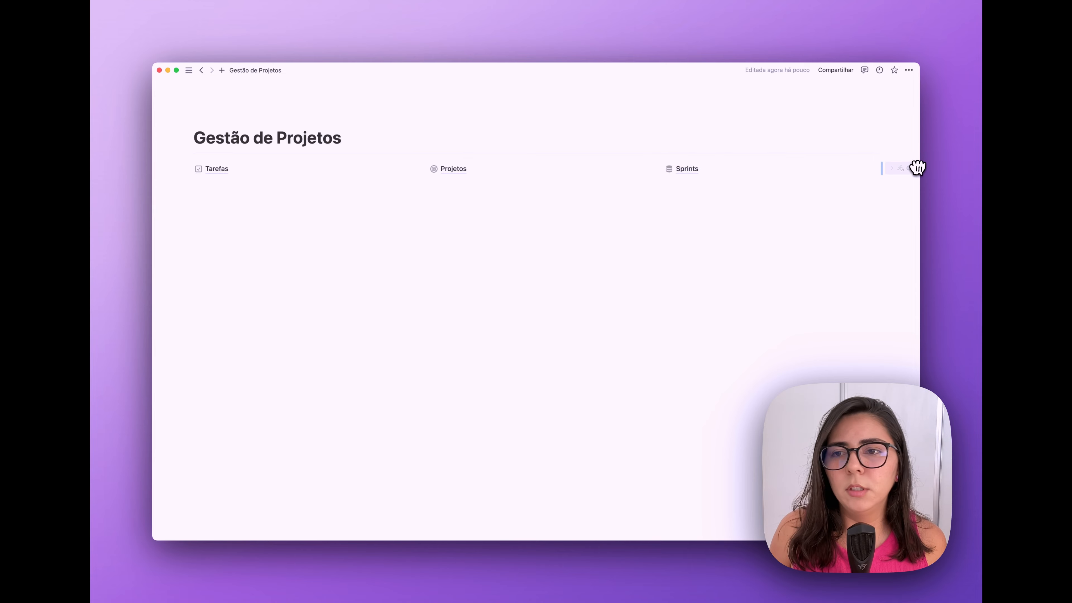
pyautogui.moveTo(164, 174)
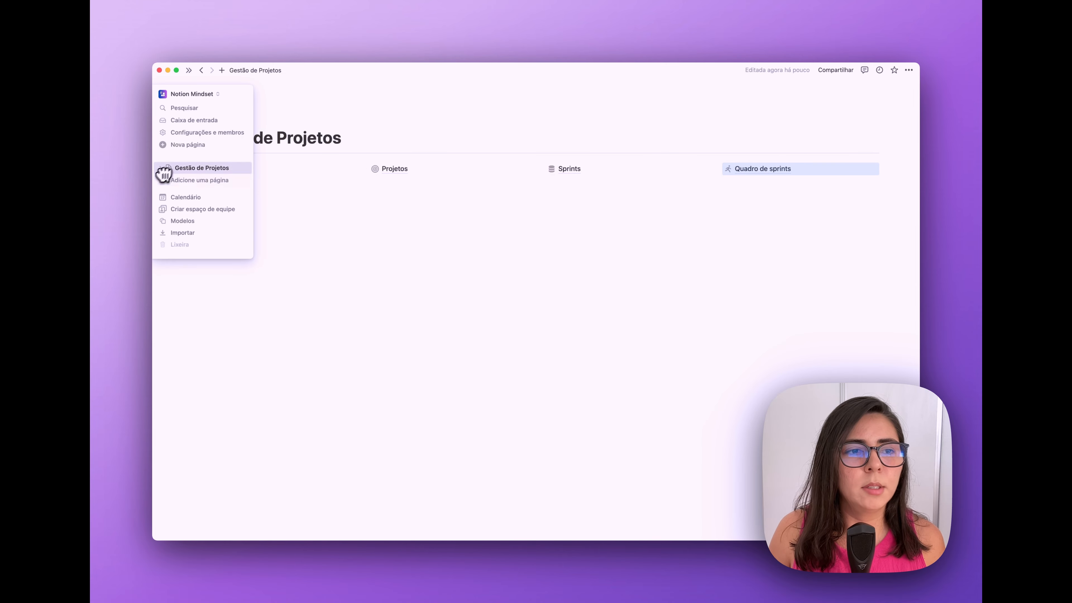
pyautogui.click(418, 193)
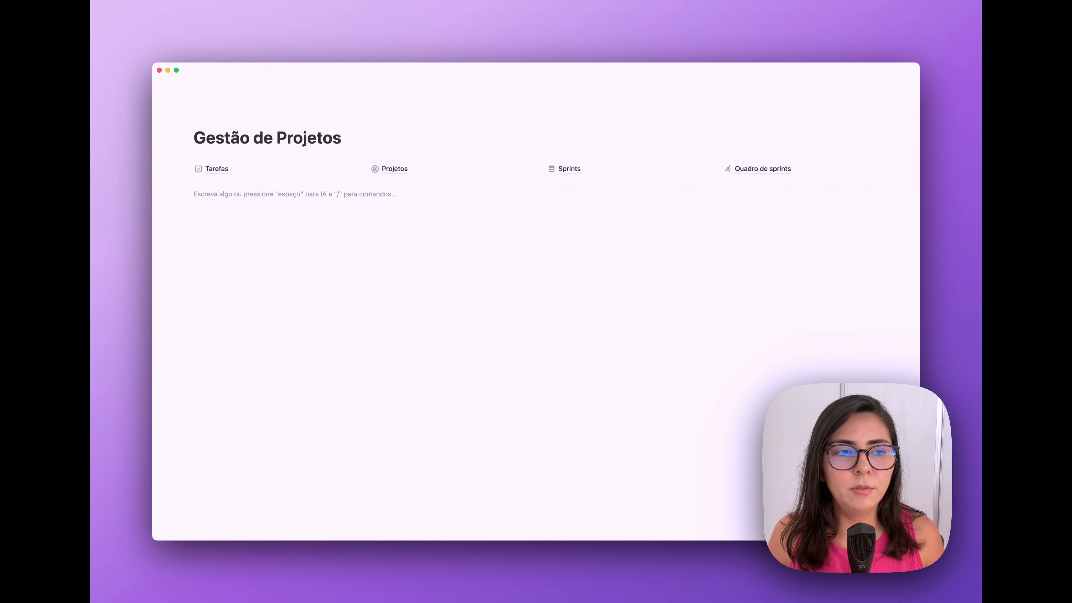
# - Copy the Tarefas Por projeto view link and paste it as a linked database view on the page
pyautogui.click(217, 168)
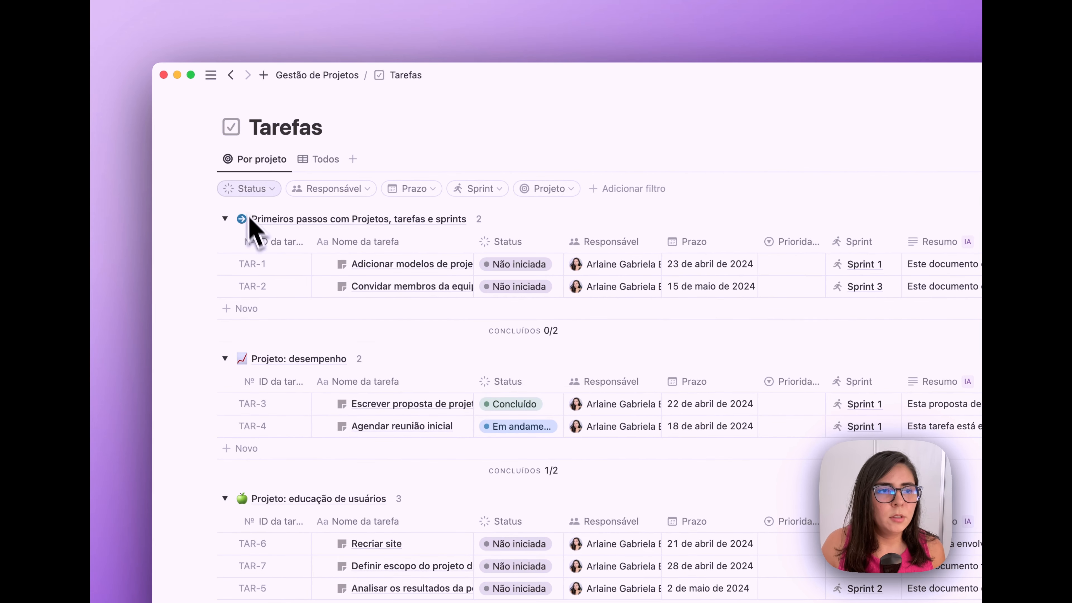
pyautogui.click(218, 165)
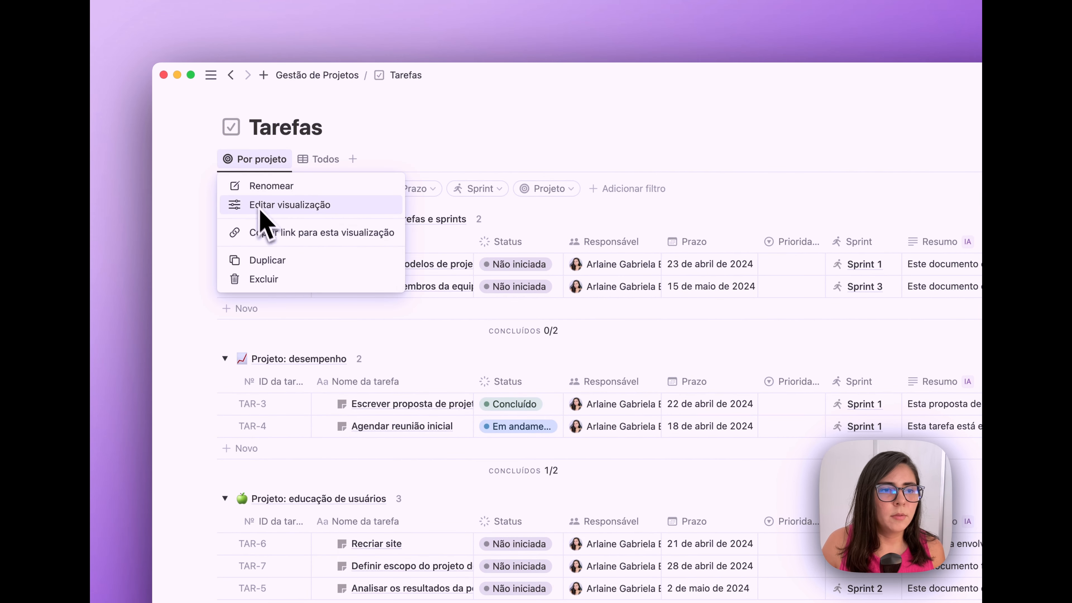
pyautogui.click(274, 233)
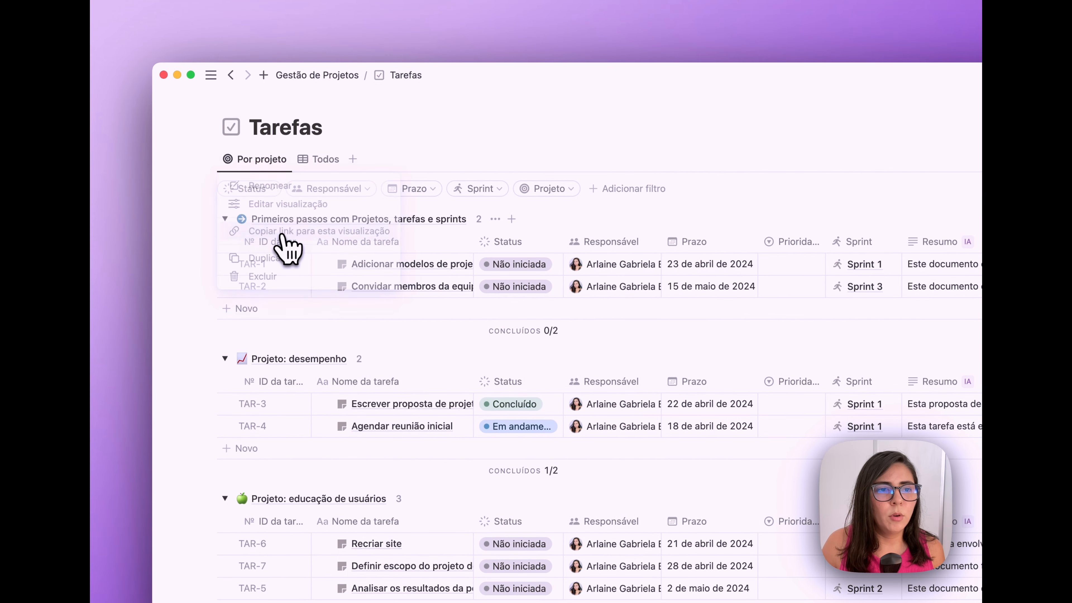
pyautogui.click(340, 79)
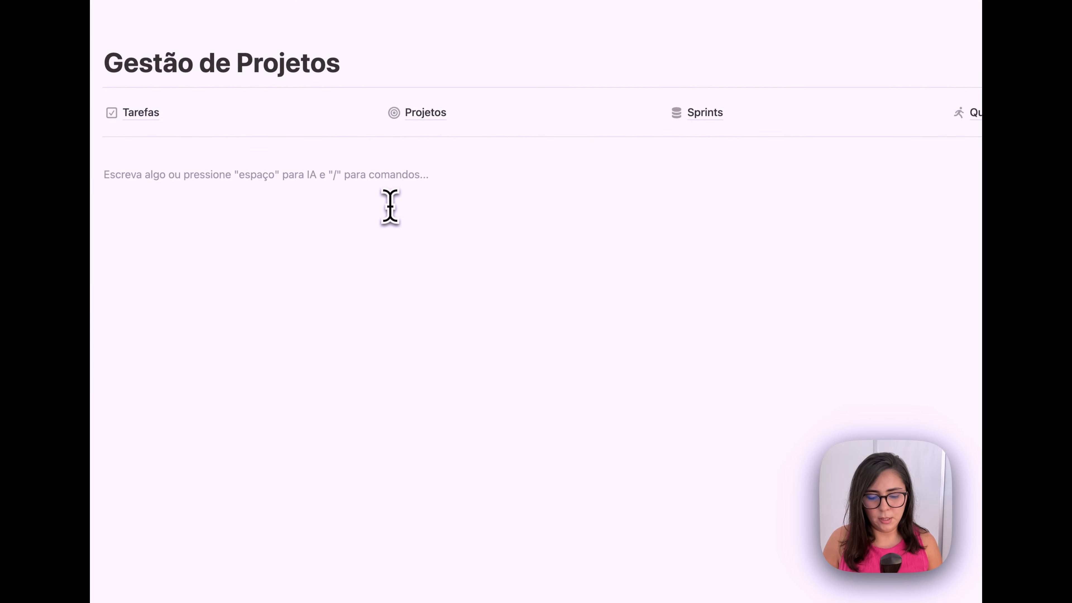
pyautogui.press('super+v')
pyautogui.press('Return')
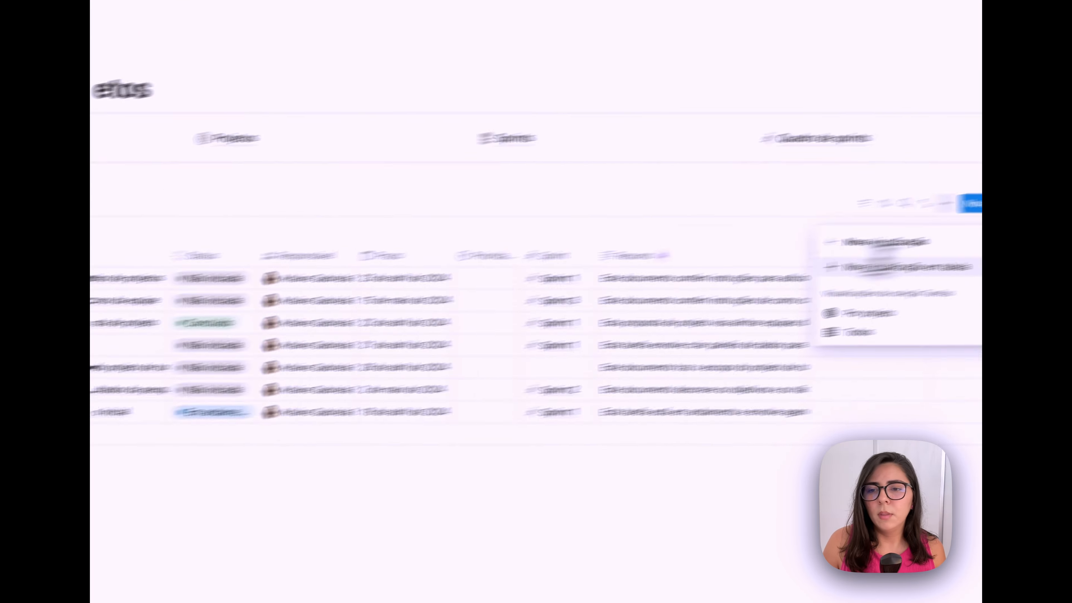
# - Hide the Pull Requests do GitHub and Resumo columns in the linked Tarefas table
pyautogui.click(878, 266)
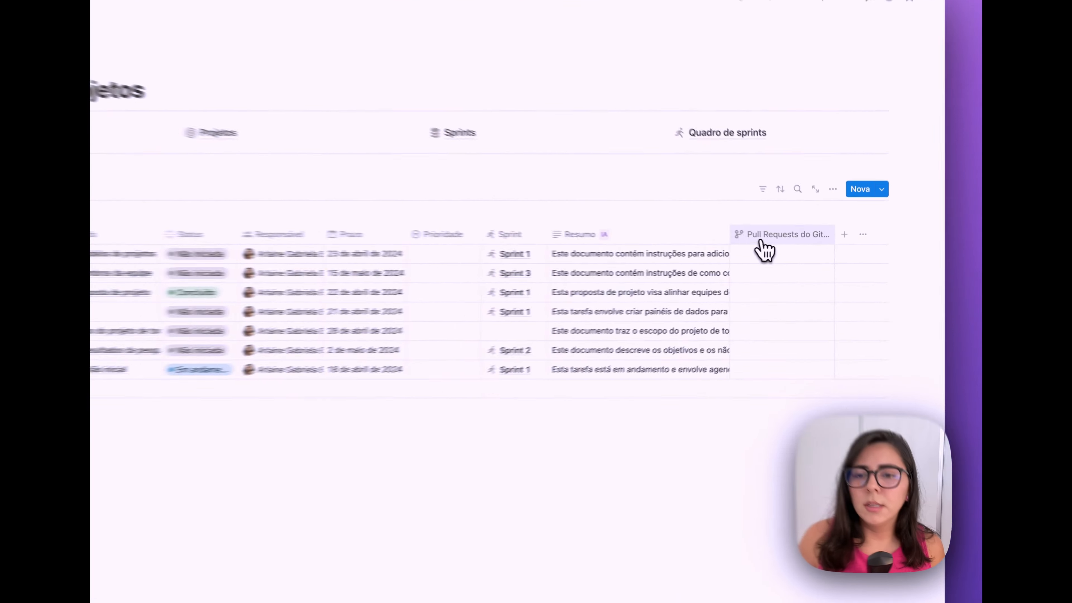
pyautogui.click(766, 245)
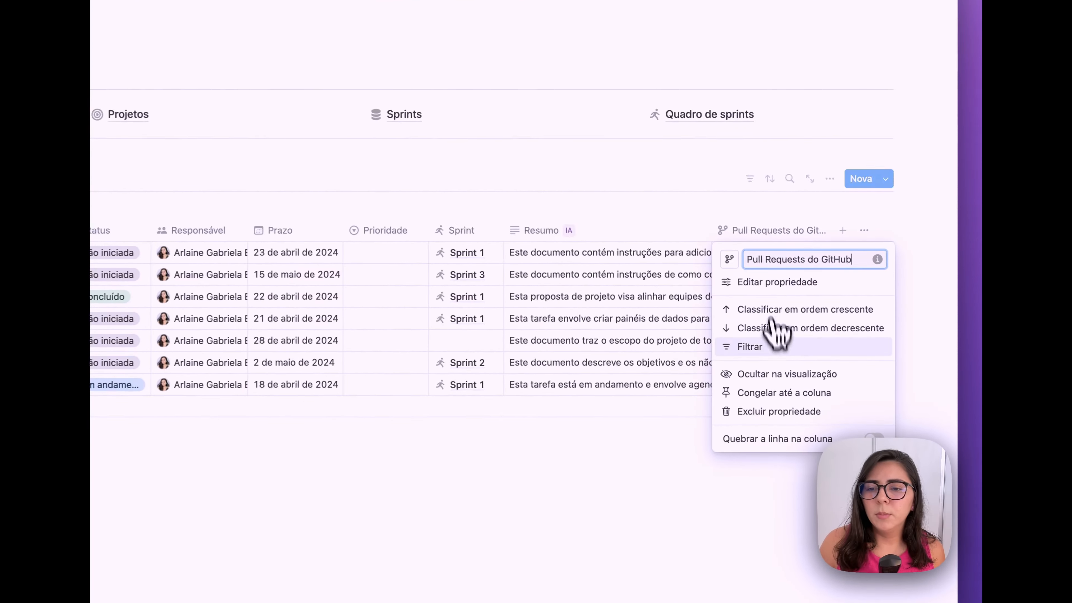
pyautogui.click(764, 374)
pyautogui.click(676, 234)
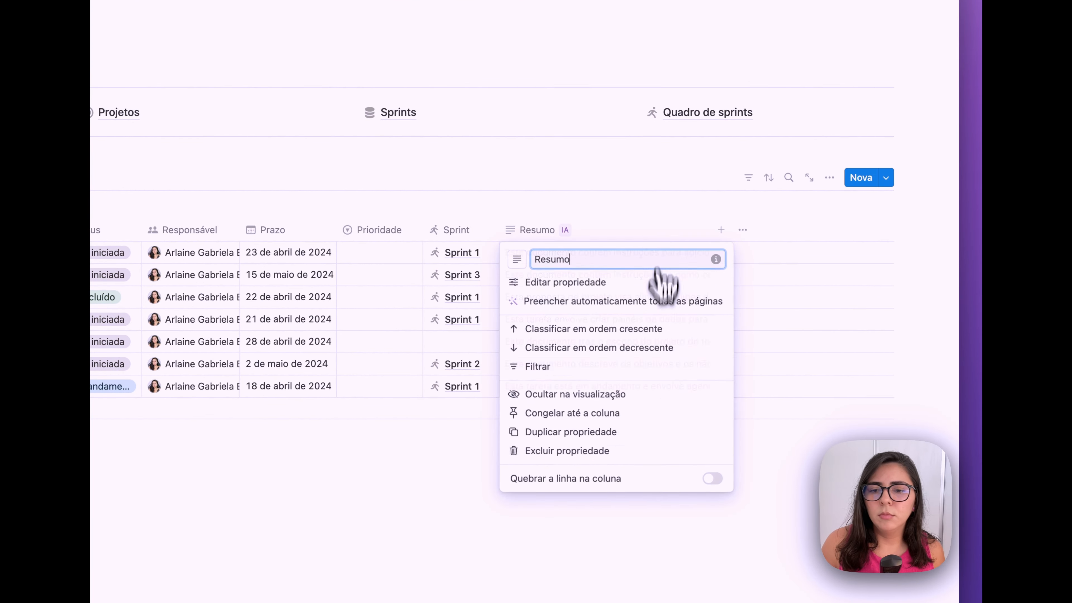
pyautogui.click(610, 394)
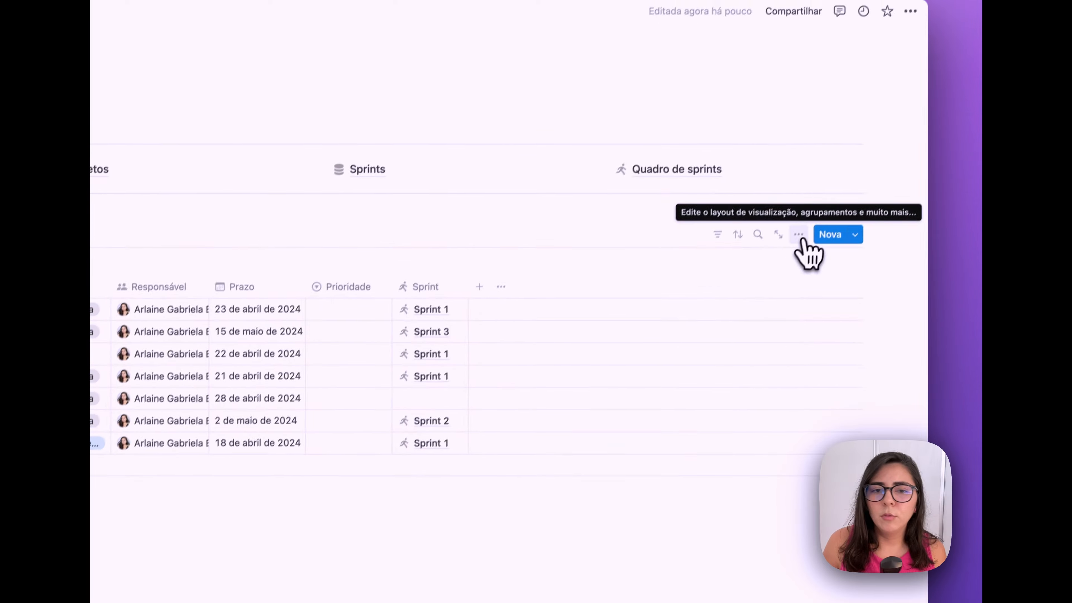
# - Turn off vertical lines in the table's layout settings
pyautogui.click(829, 178)
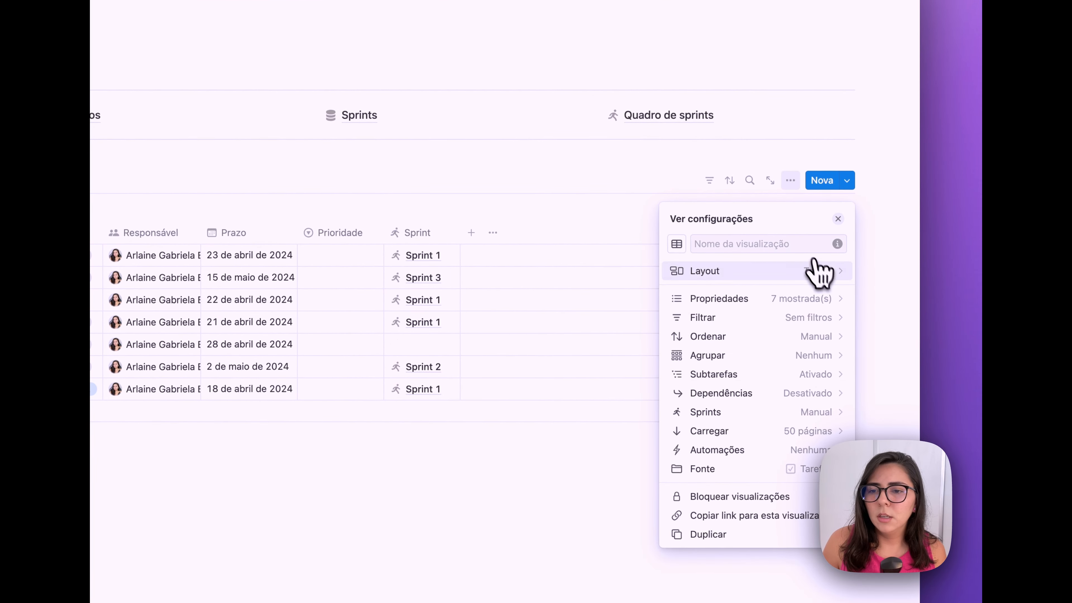
pyautogui.click(816, 271)
pyautogui.click(834, 405)
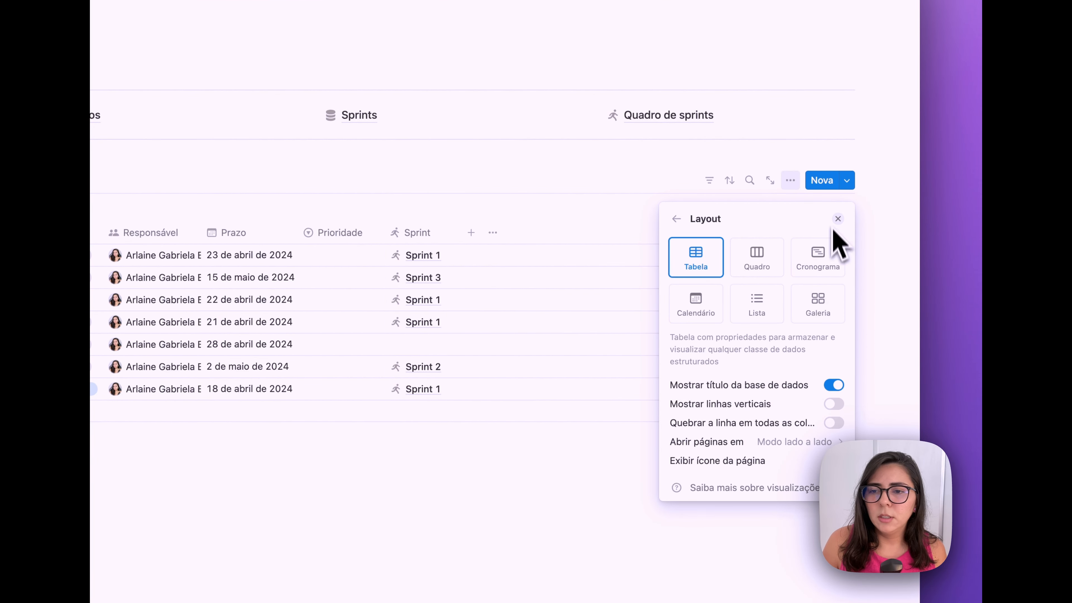
pyautogui.click(838, 218)
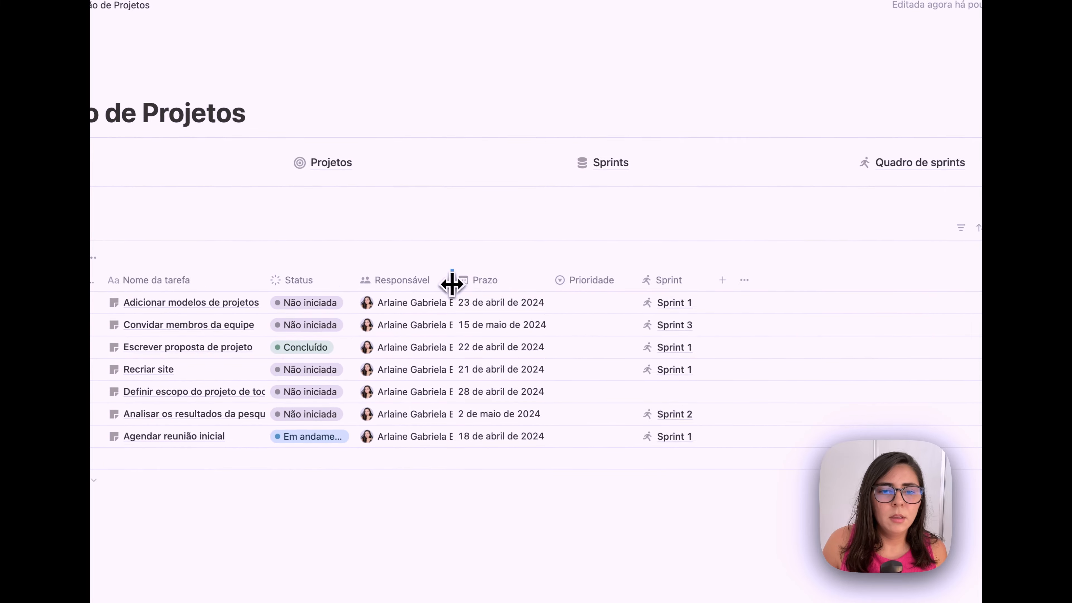
# - Widen the Responsável and Status columns and begin renaming Nome da tarefa
pyautogui.moveTo(450, 282); pyautogui.dragTo(497, 287)
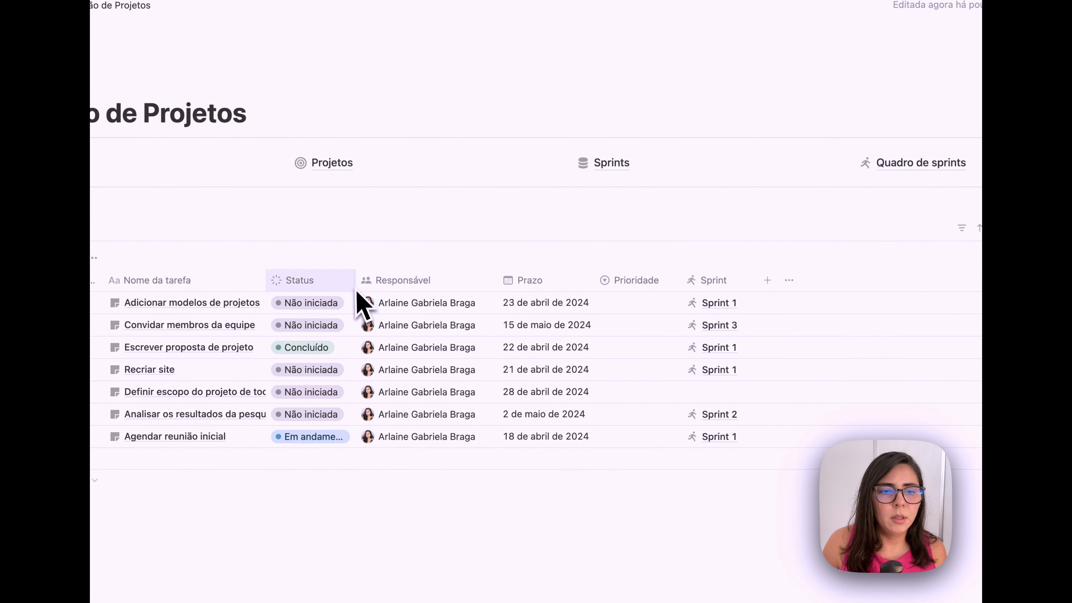
pyautogui.moveTo(354, 282); pyautogui.dragTo(378, 283)
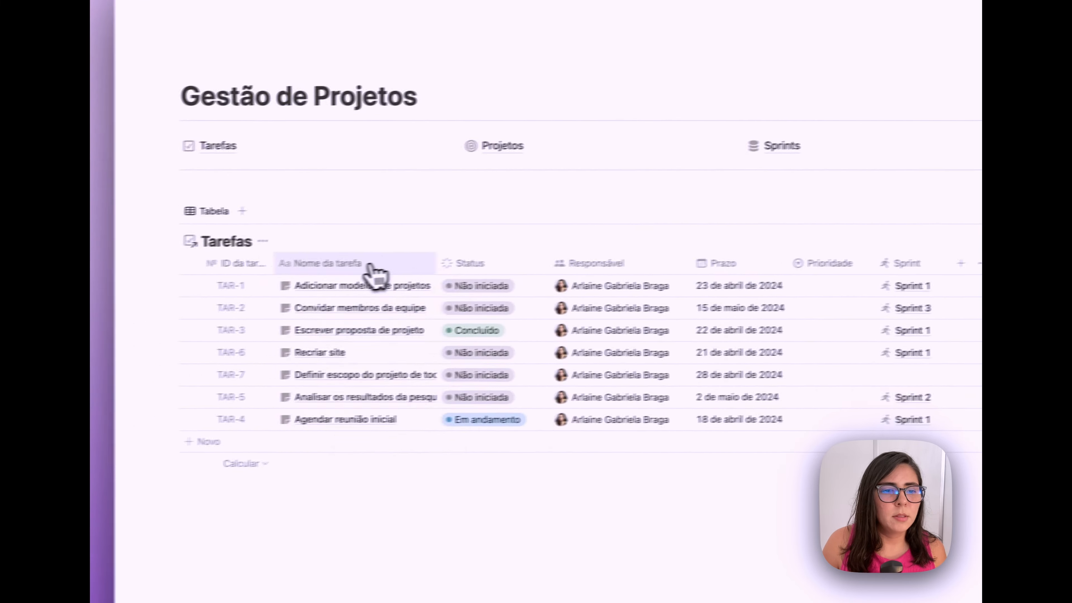
pyautogui.click(179, 280)
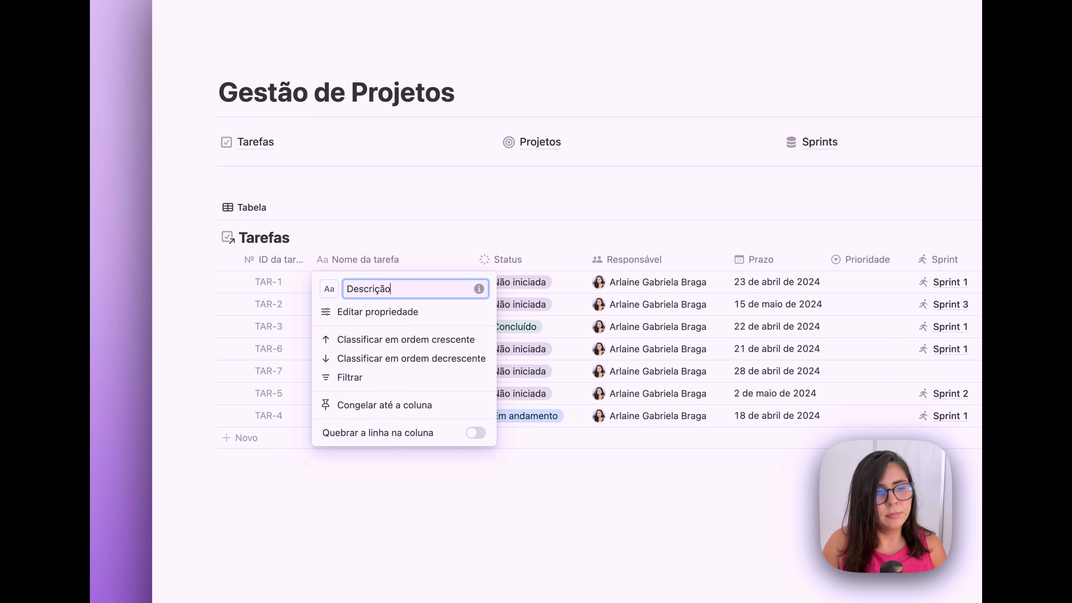
# - Rename the task-name column to 'Descrição' and widen the ID da tarefa column
pyautogui.write('Descrição')
pyautogui.press('Return')
pyautogui.moveTo(308, 264); pyautogui.dragTo(319, 265)
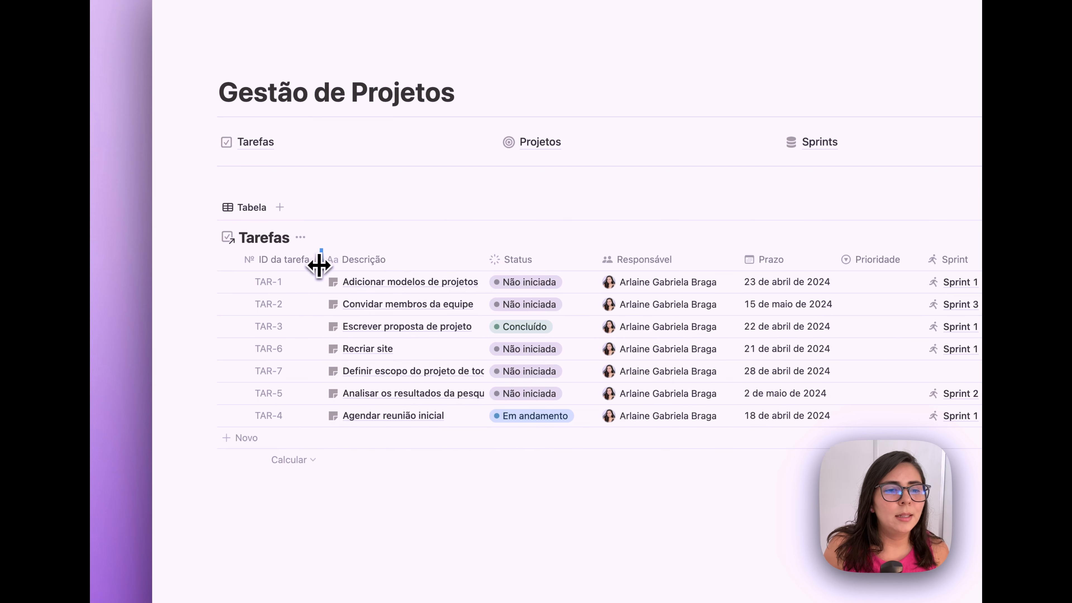
pyautogui.click(314, 265)
pyautogui.click(299, 319)
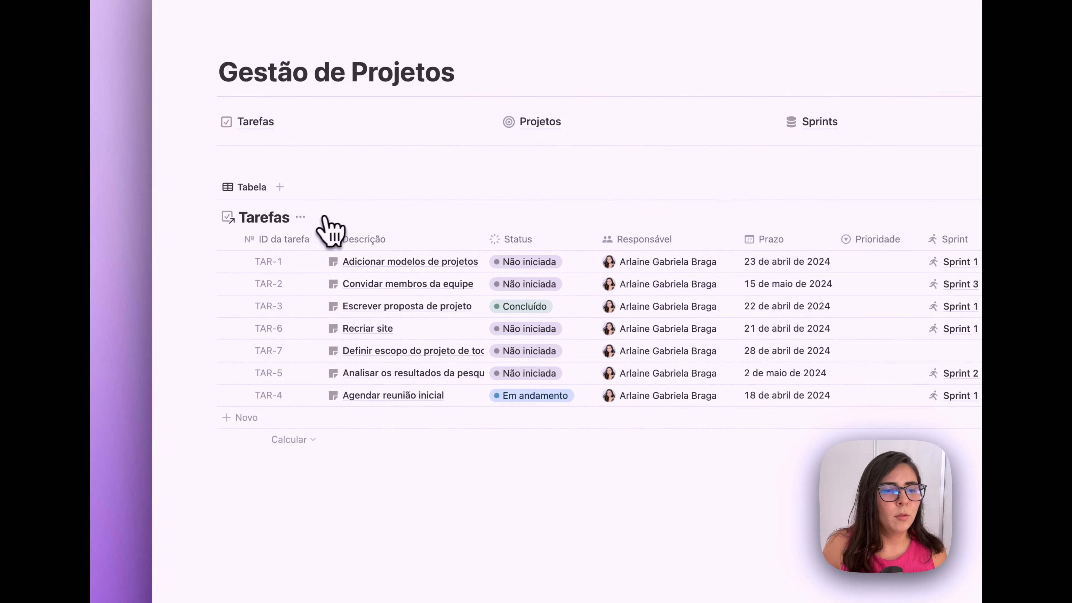
# - Hide the table title and name the view 'Tarefas | Sprint Atual' with a checkmark icon
pyautogui.click(327, 231)
pyautogui.click(314, 288)
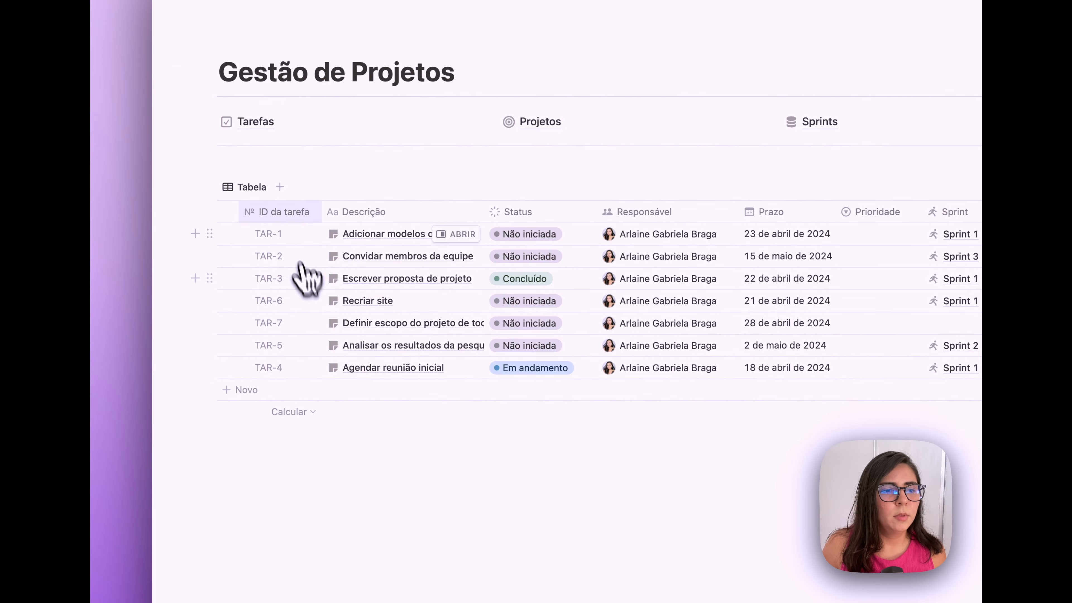
pyautogui.click(258, 190)
pyautogui.click(268, 219)
pyautogui.write('T')
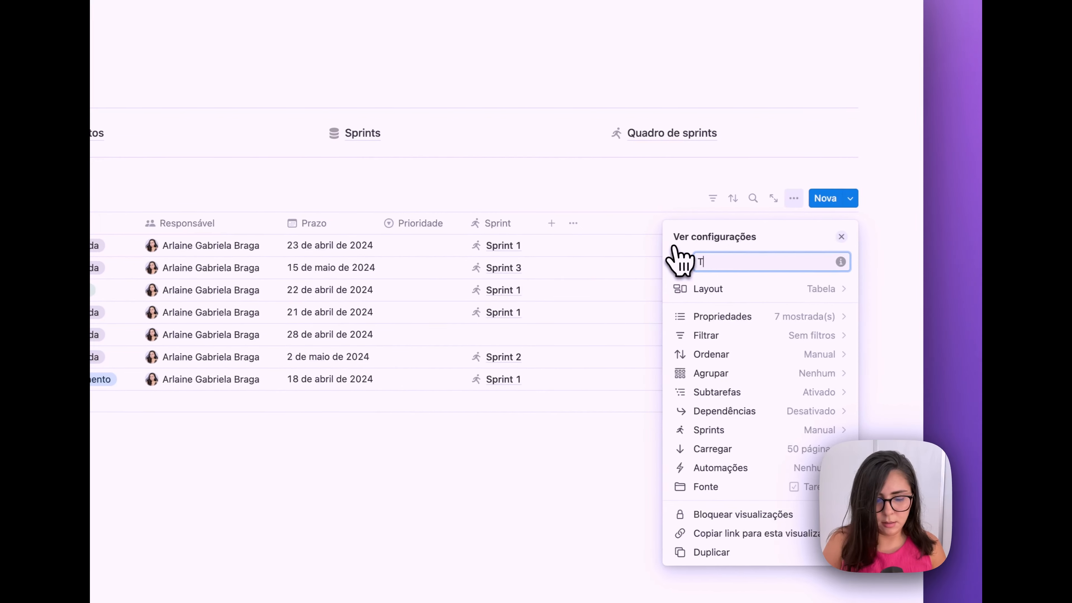
pyautogui.write('arefas | Sprint Atual')
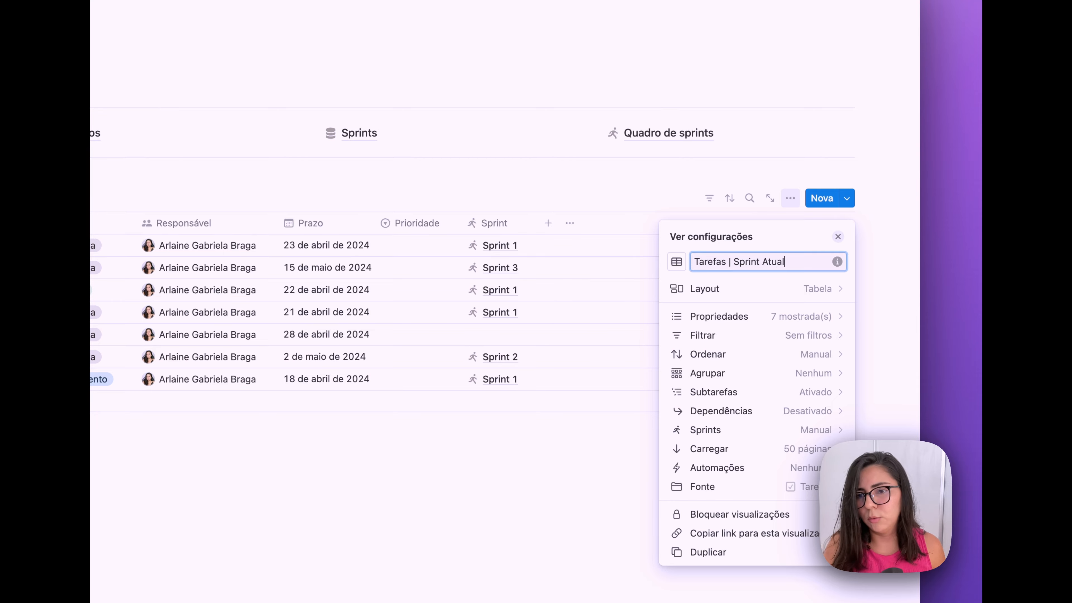
pyautogui.click(677, 262)
pyautogui.write('che')
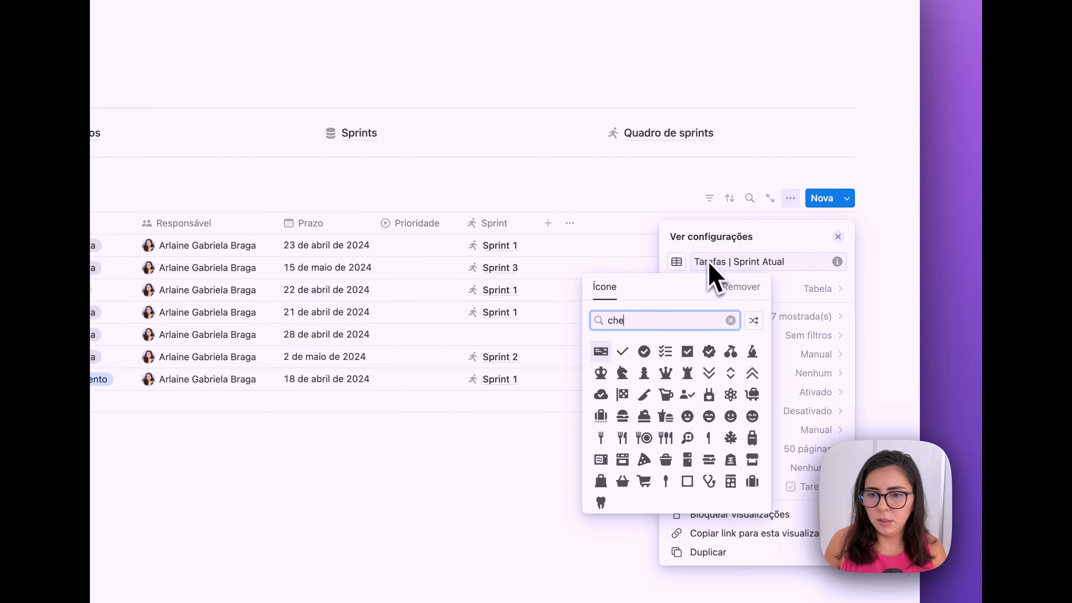
pyautogui.click(631, 342)
pyautogui.click(838, 237)
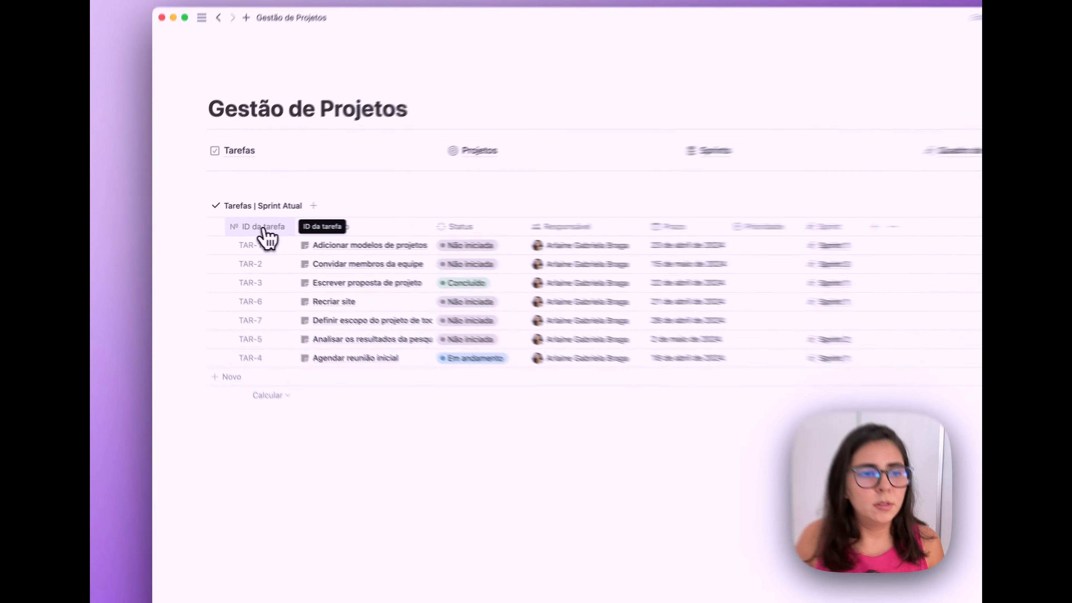
# - Hide the ID da tarefa column and set Pull Requests to always hide on task pages
pyautogui.click(239, 227)
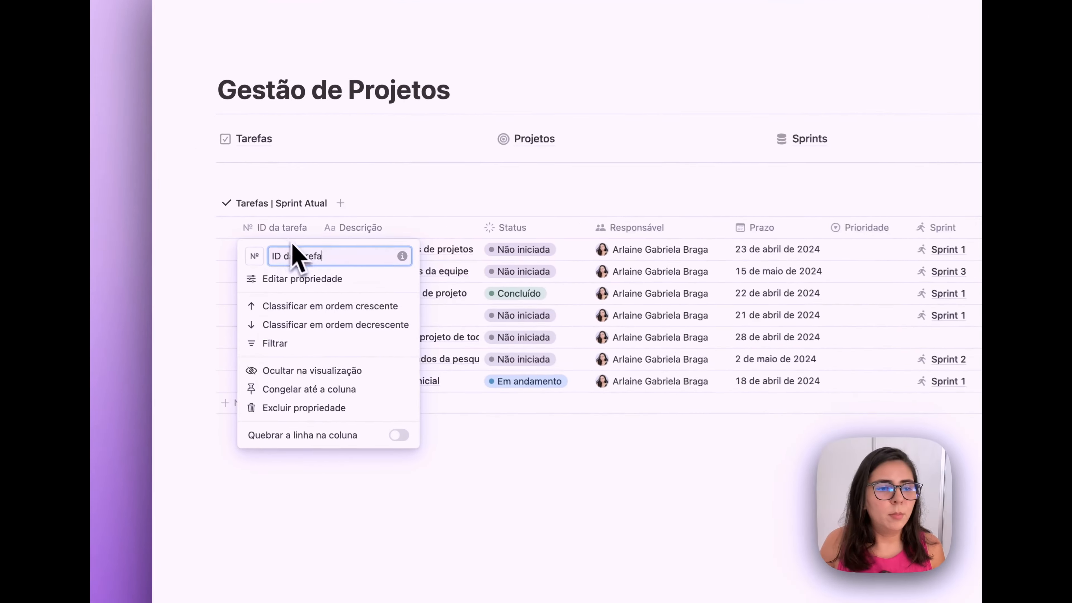
pyautogui.click(291, 373)
pyautogui.click(380, 249)
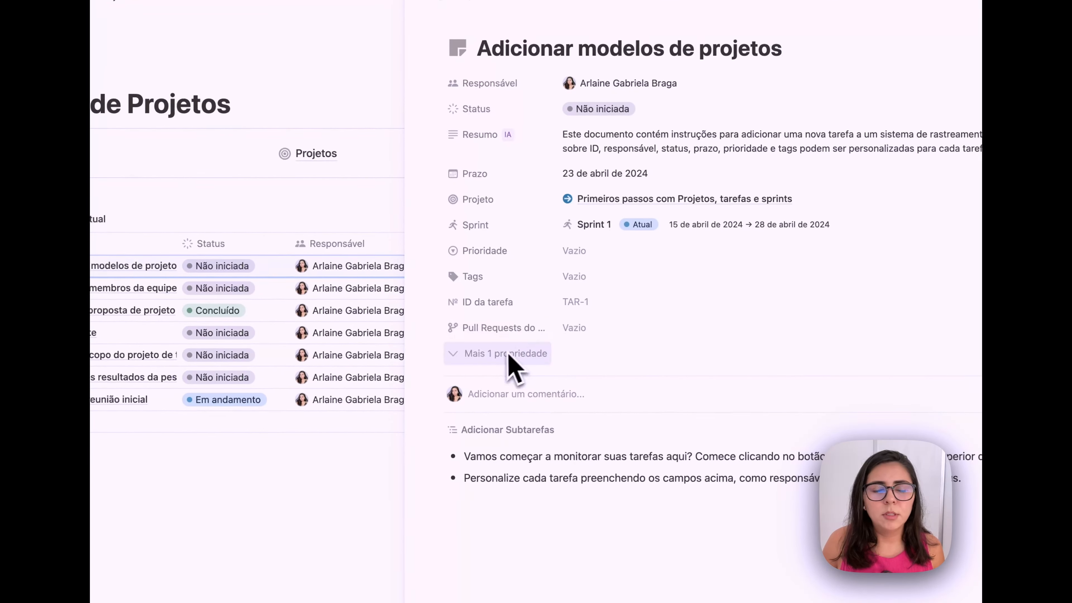
pyautogui.click(439, 329)
pyautogui.moveTo(537, 362)
pyautogui.moveTo(557, 427)
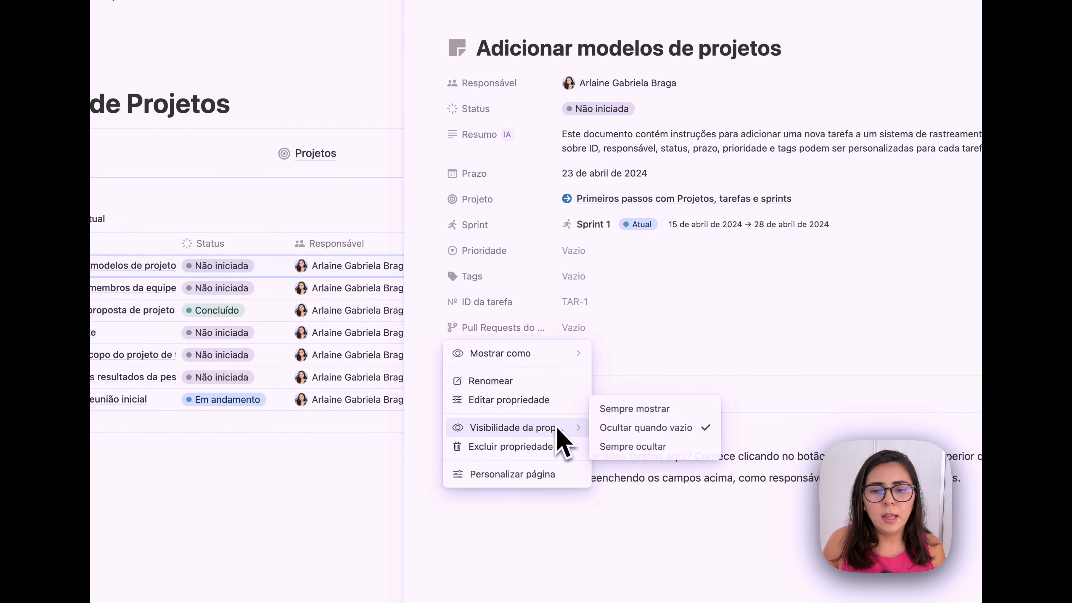
pyautogui.click(628, 447)
# - Set ID da tarefa and Resumo to always hide on task pages
pyautogui.click(450, 307)
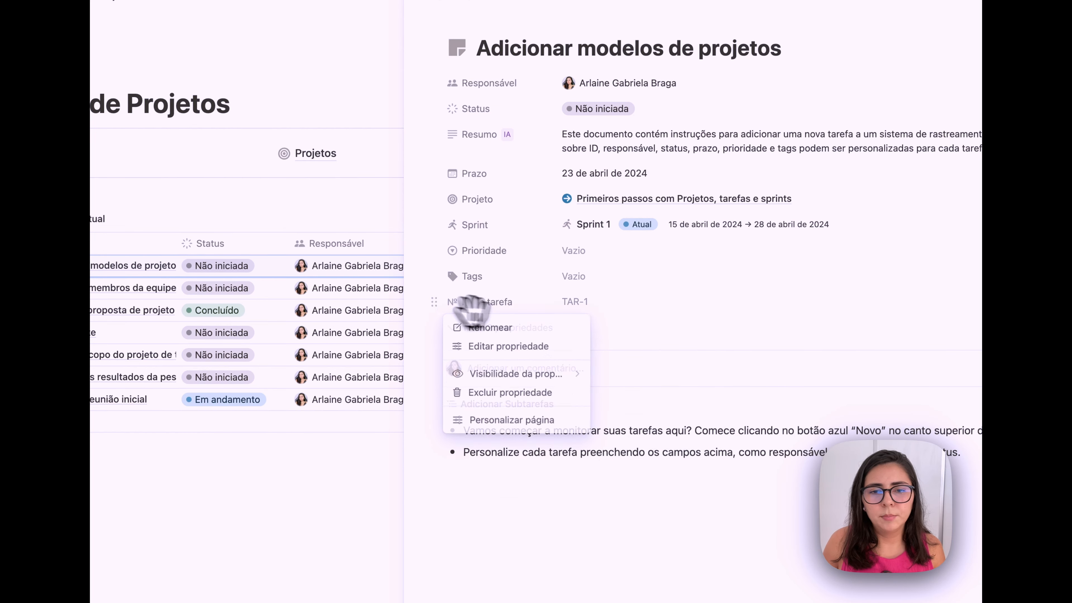
pyautogui.moveTo(560, 390)
pyautogui.click(593, 401)
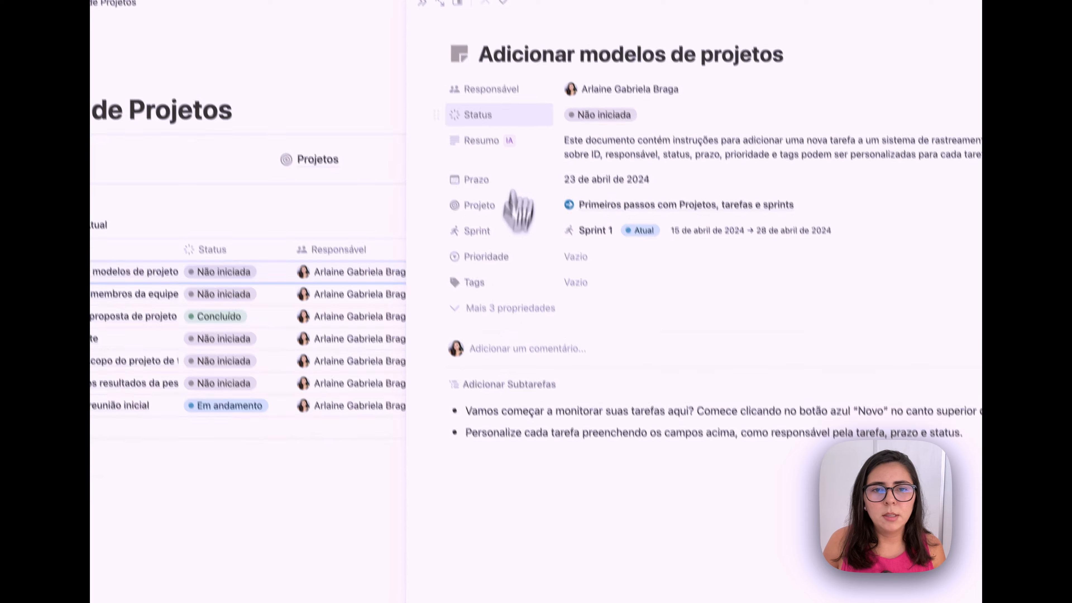
pyautogui.click(477, 134)
pyautogui.moveTo(581, 290)
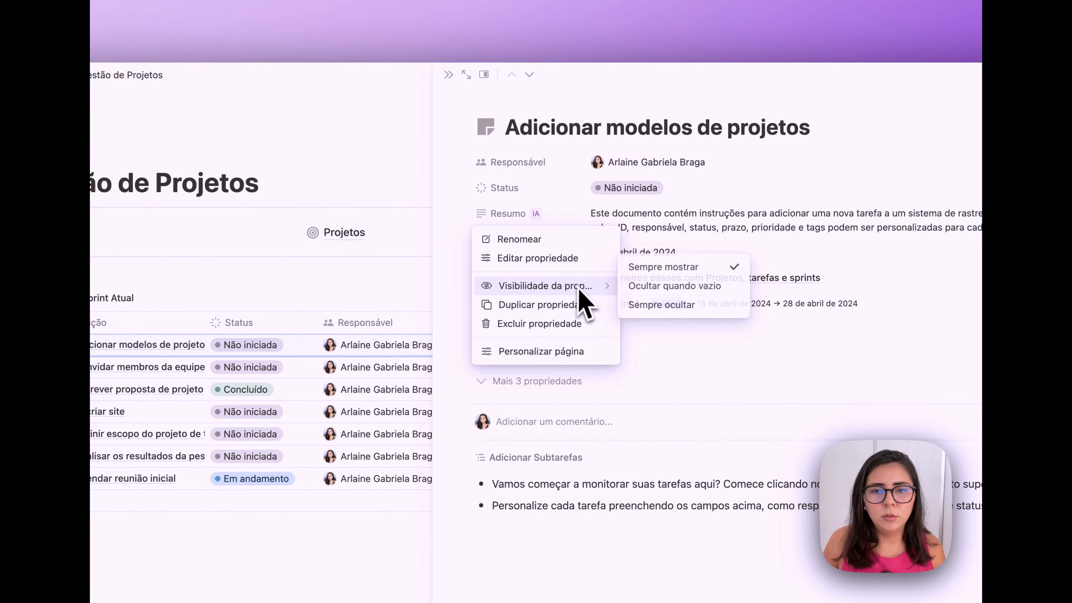
pyautogui.click(652, 305)
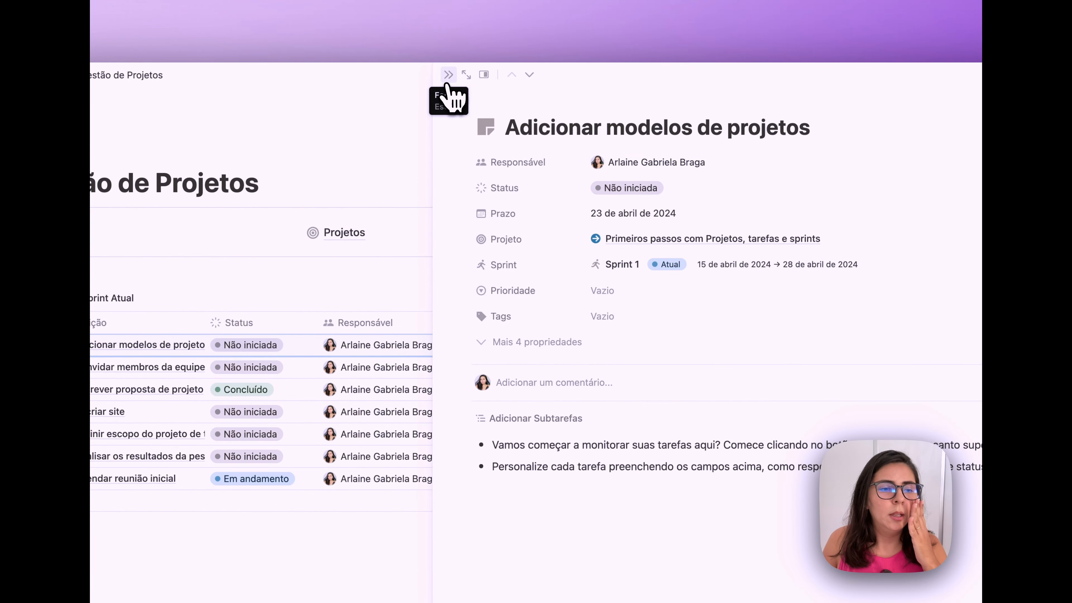
pyautogui.click(448, 75)
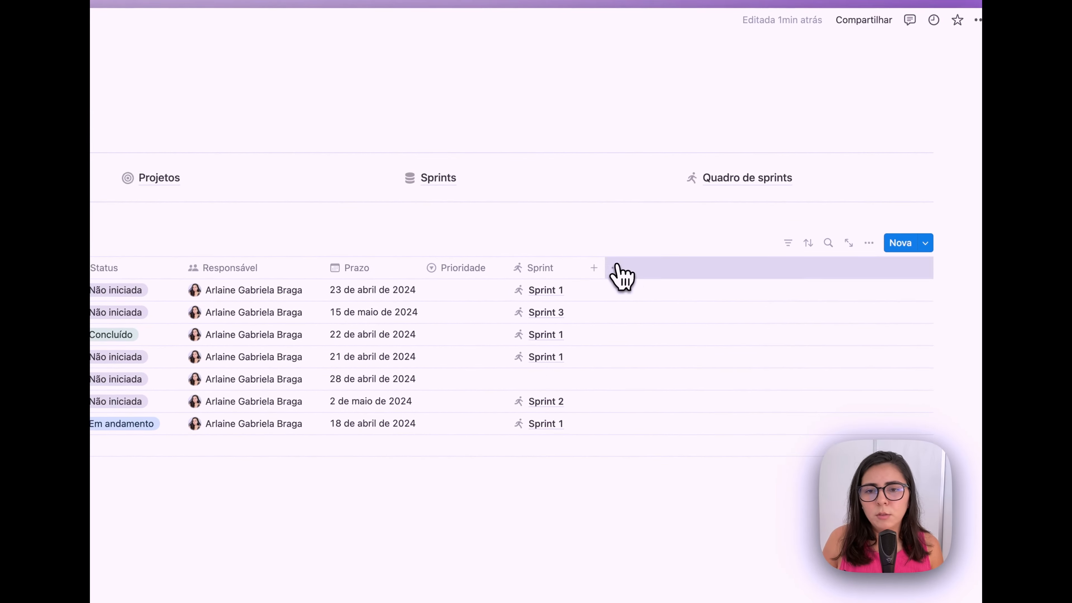
# - Show Projeto as a column in the task table
pyautogui.click(680, 225)
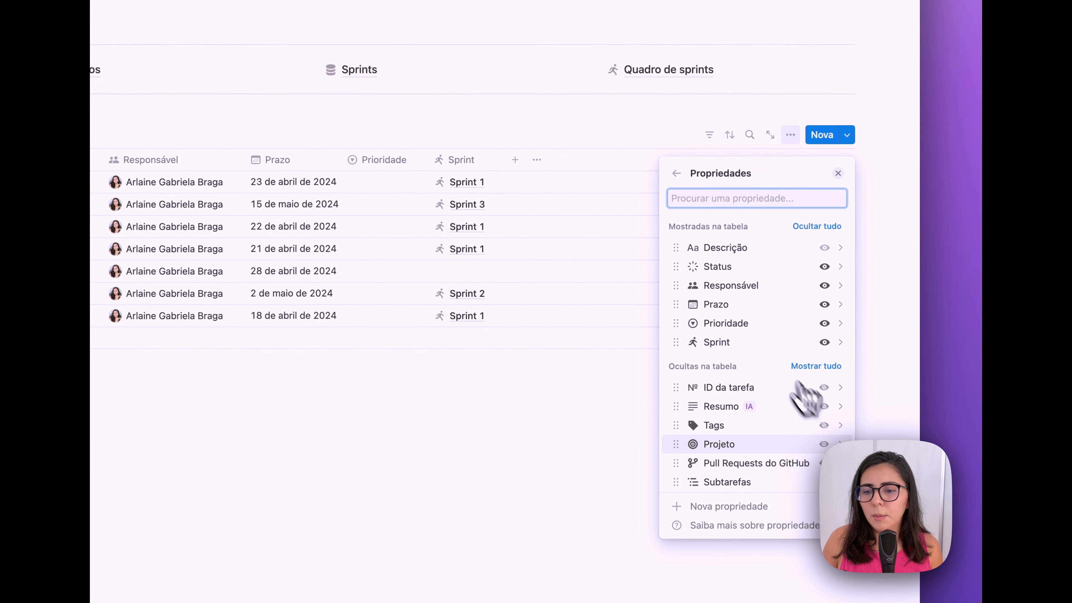
pyautogui.click(824, 445)
pyautogui.click(838, 173)
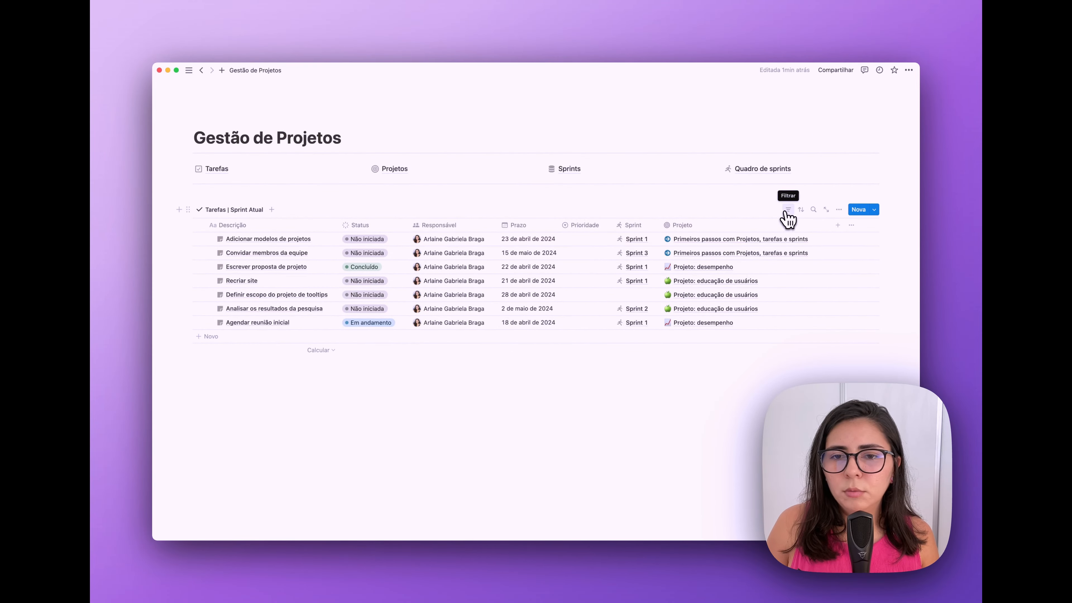
# - Filter the table to Sprint: Atual and hide the Sprint column
pyautogui.click(786, 211)
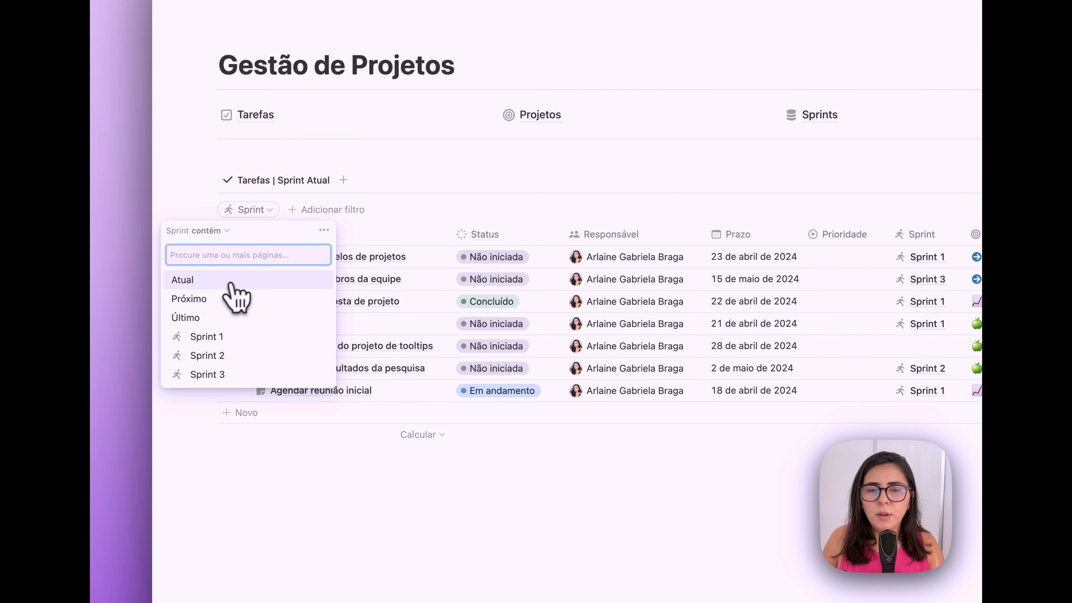
pyautogui.click(232, 280)
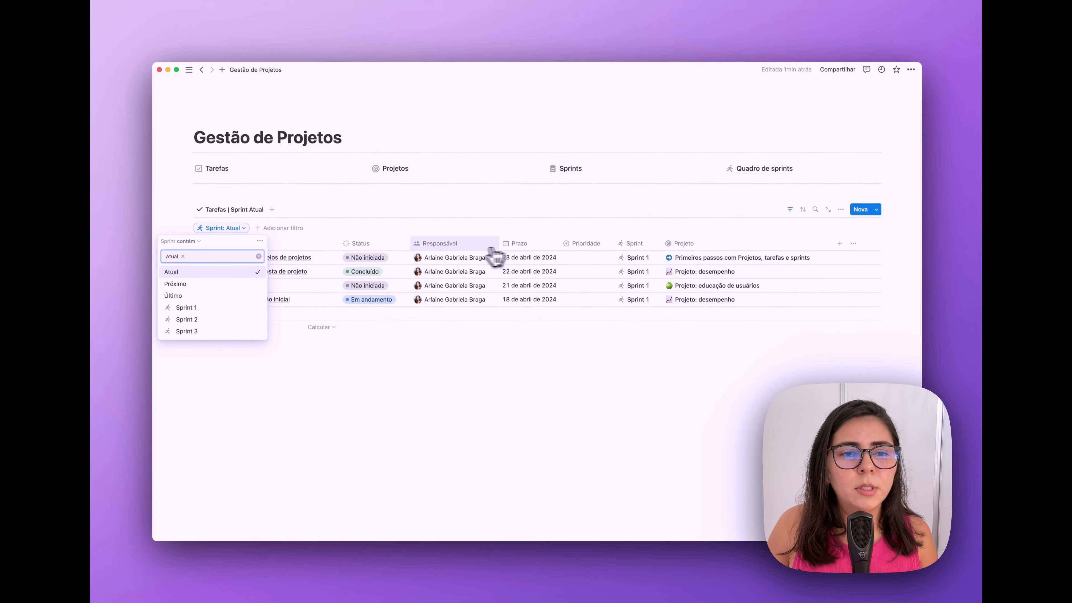
pyautogui.click(640, 249)
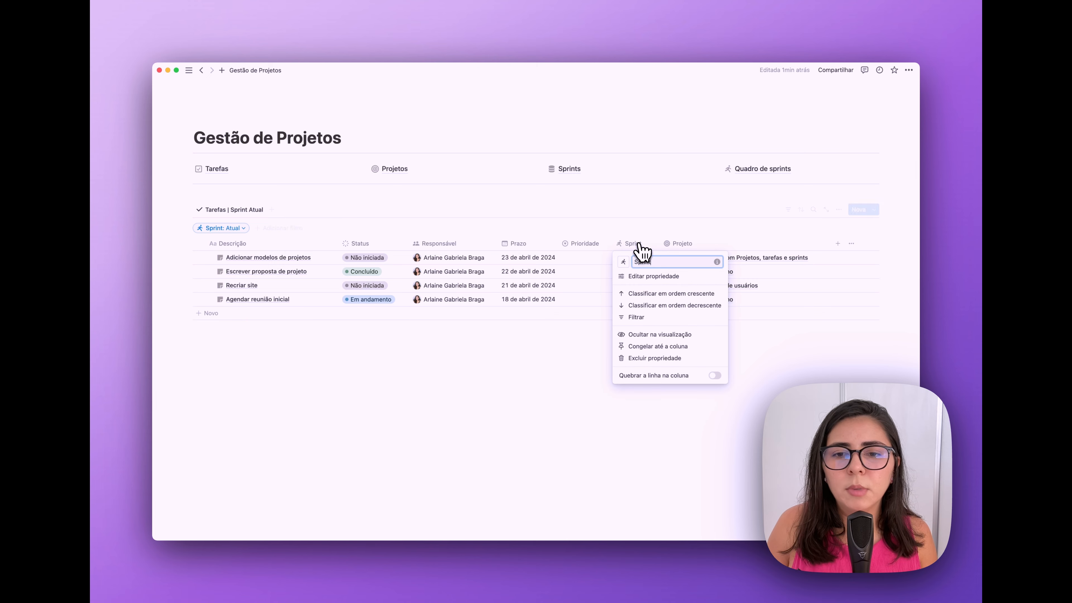
pyautogui.click(645, 336)
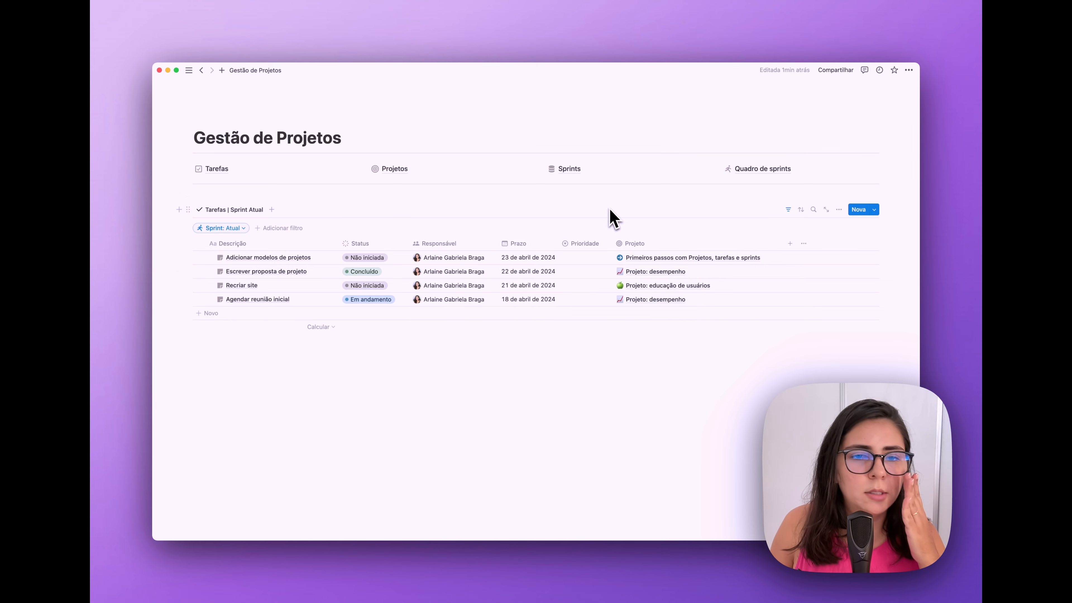
# - Move Prazo to the last column and group the tasks by Prazo
pyautogui.moveTo(671, 241); pyautogui.dragTo(683, 247)
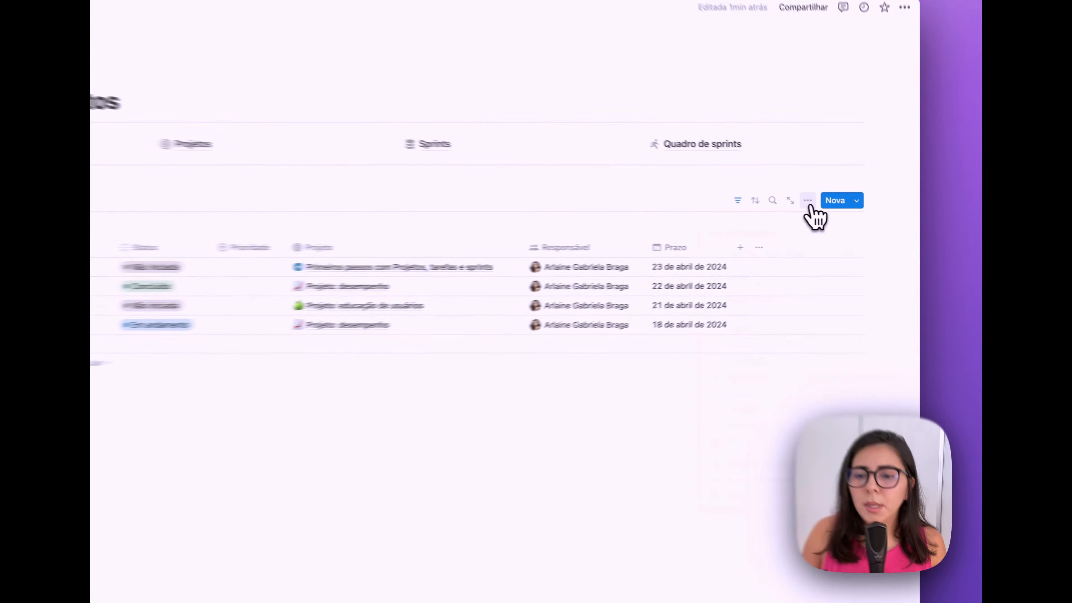
pyautogui.click(838, 210)
pyautogui.click(852, 323)
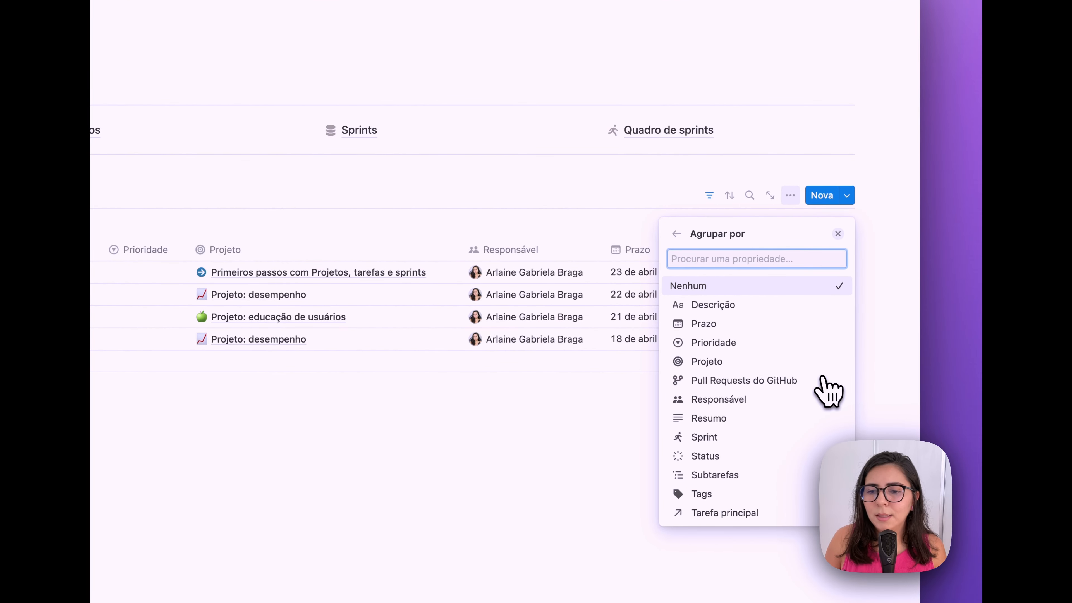
pyautogui.click(722, 323)
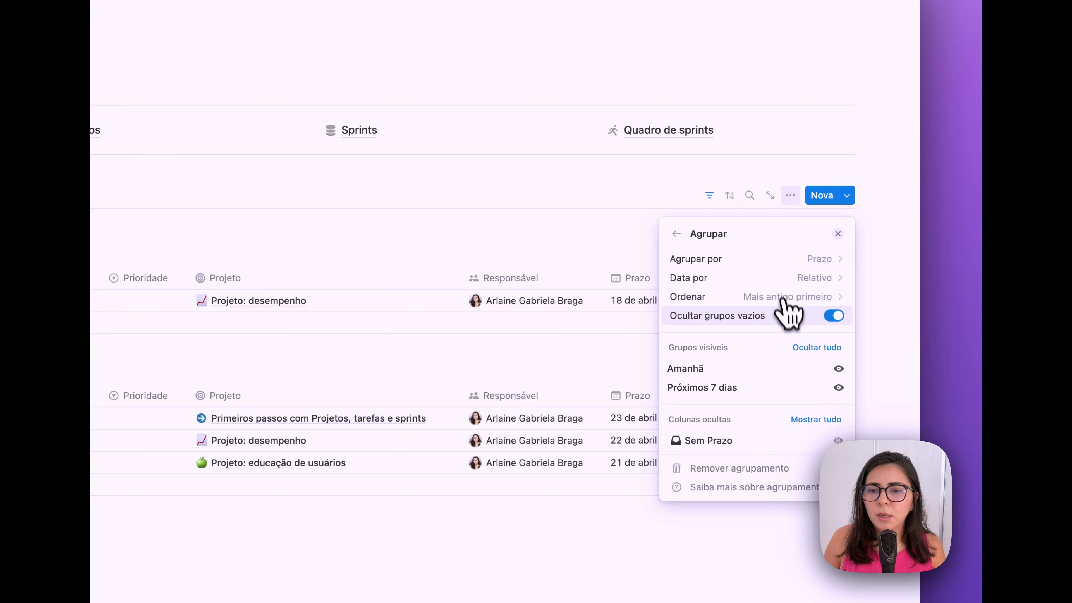
pyautogui.click(838, 233)
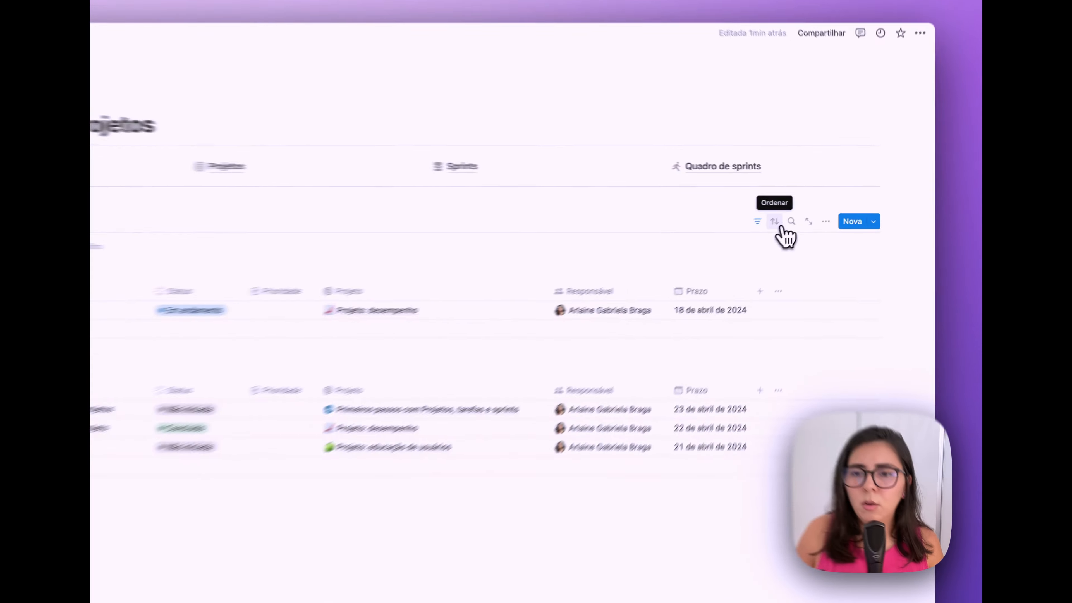
# - Sort by Prazo ascending and filter out Concluído and Arquivados statuses
pyautogui.click(801, 210)
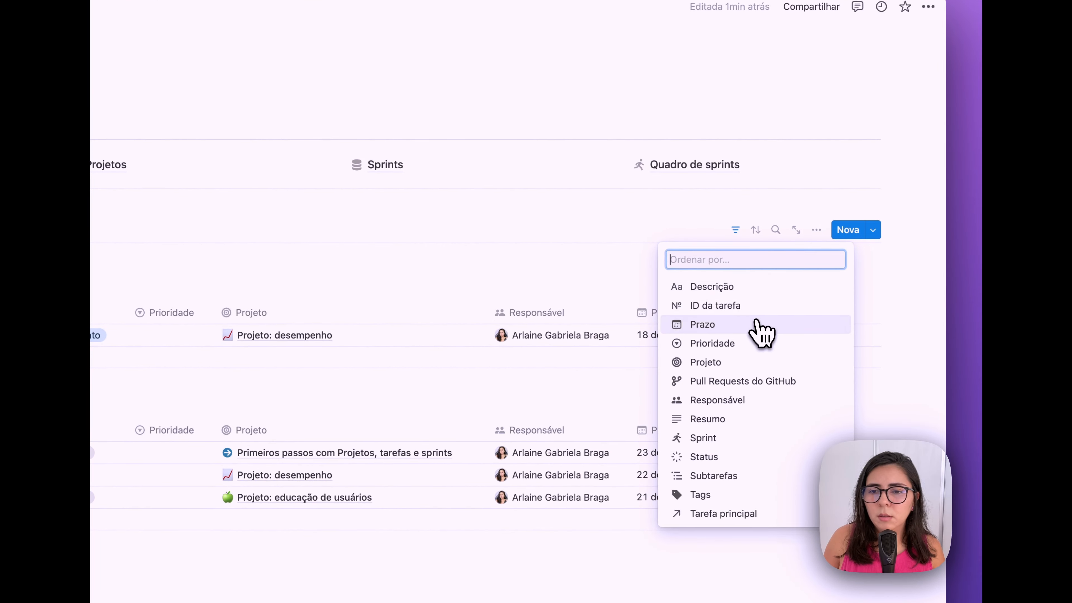
pyautogui.click(742, 325)
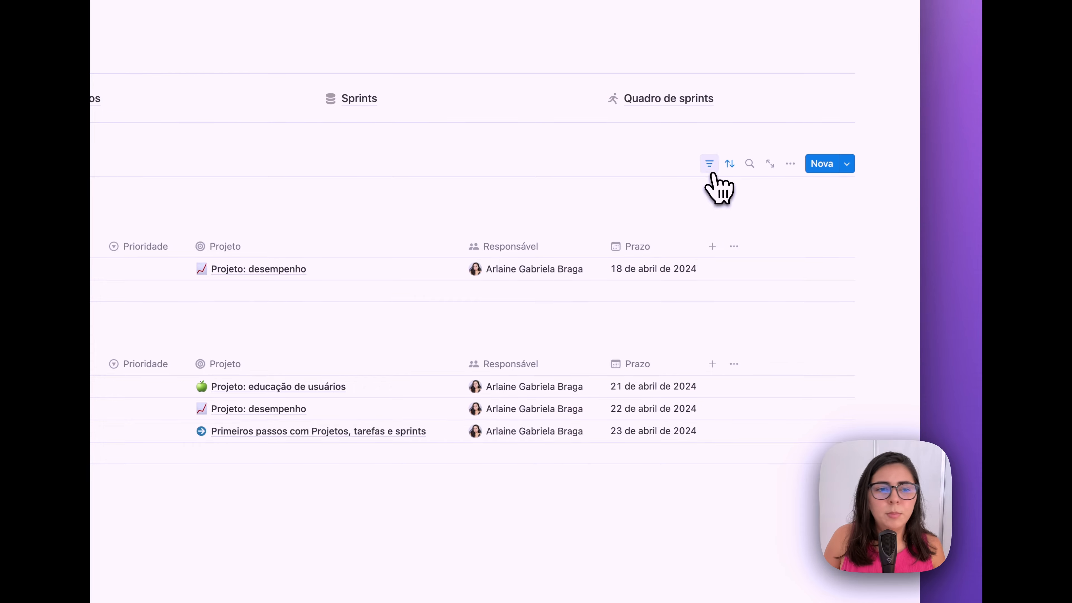
pyautogui.click(711, 166)
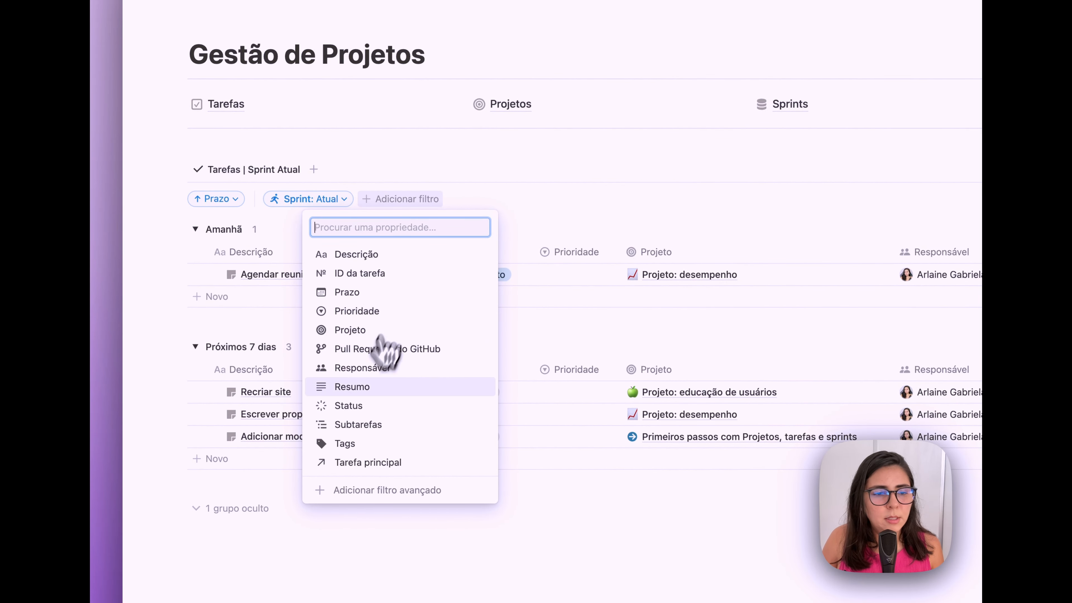
pyautogui.click(422, 405)
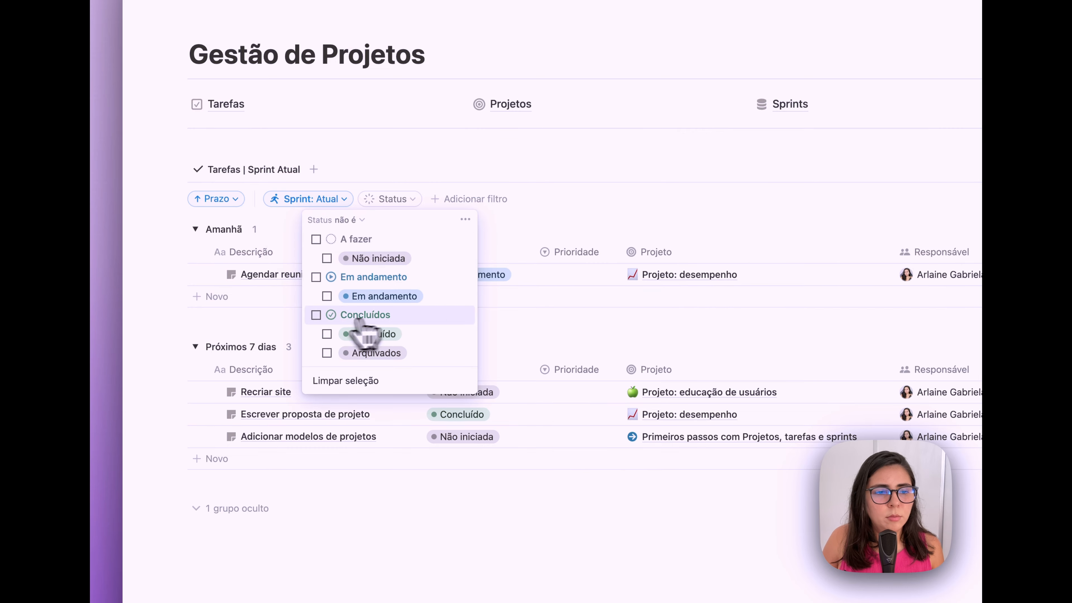
pyautogui.click(316, 315)
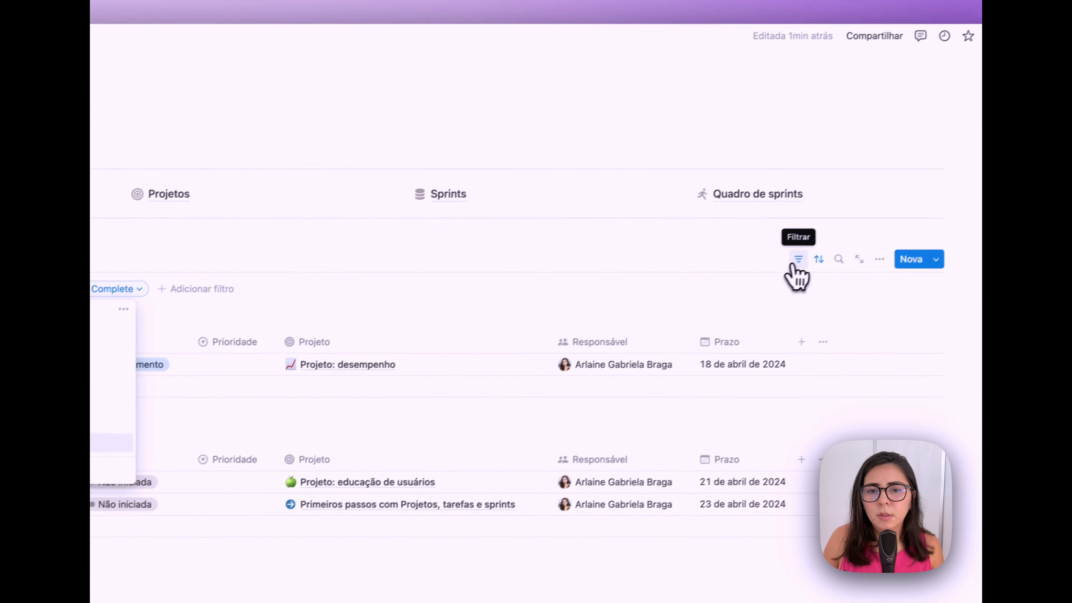
pyautogui.click(797, 261)
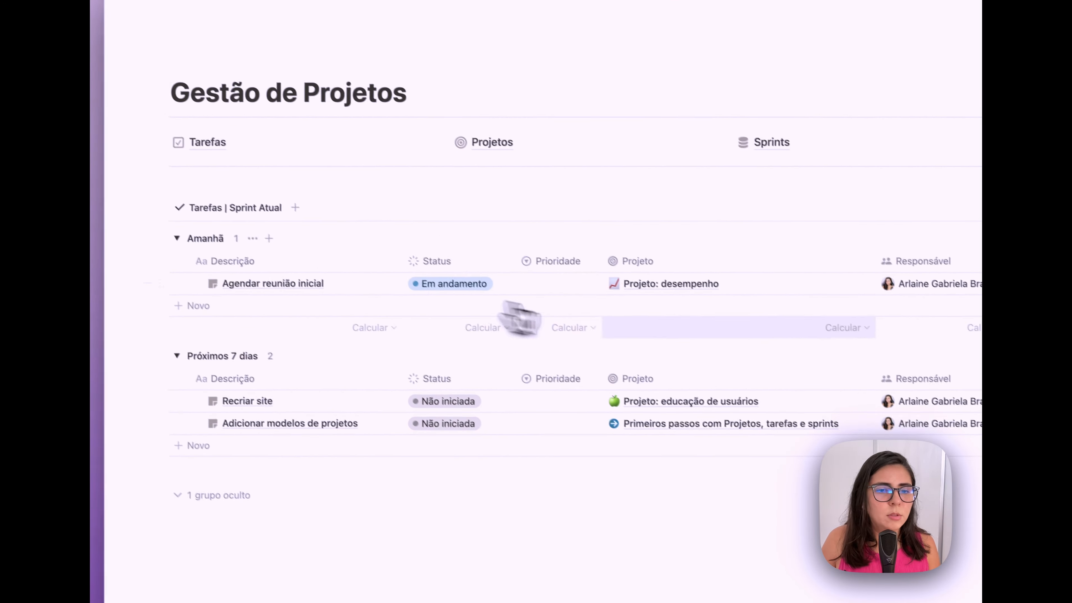
# - Set Baixa priority for Agendar reunião inicial and Adicionar modelos de projetos, Média for Recriar site
pyautogui.click(441, 251)
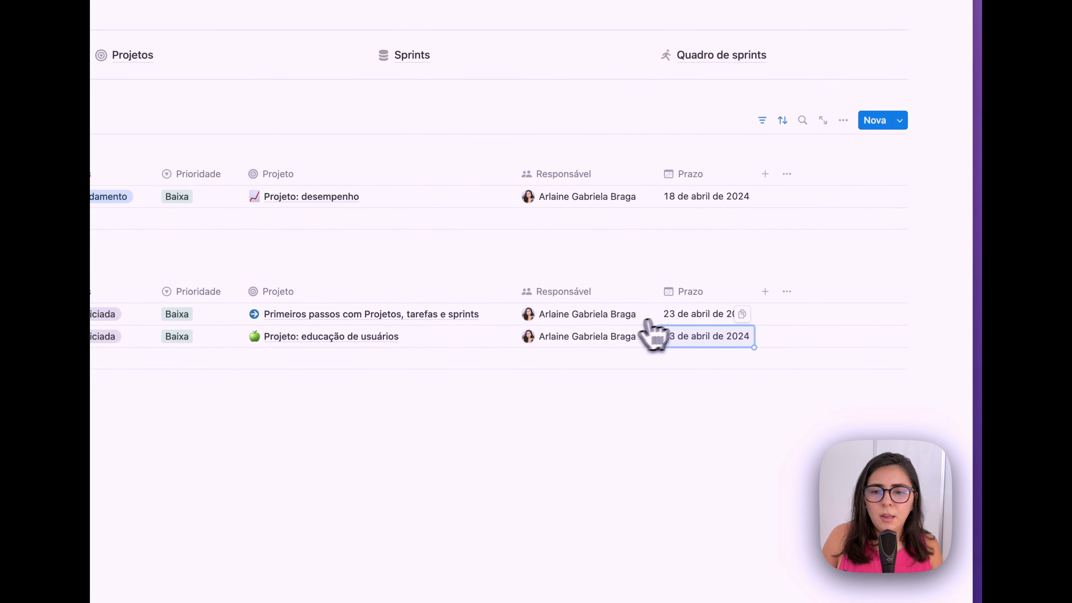
pyautogui.click(214, 309)
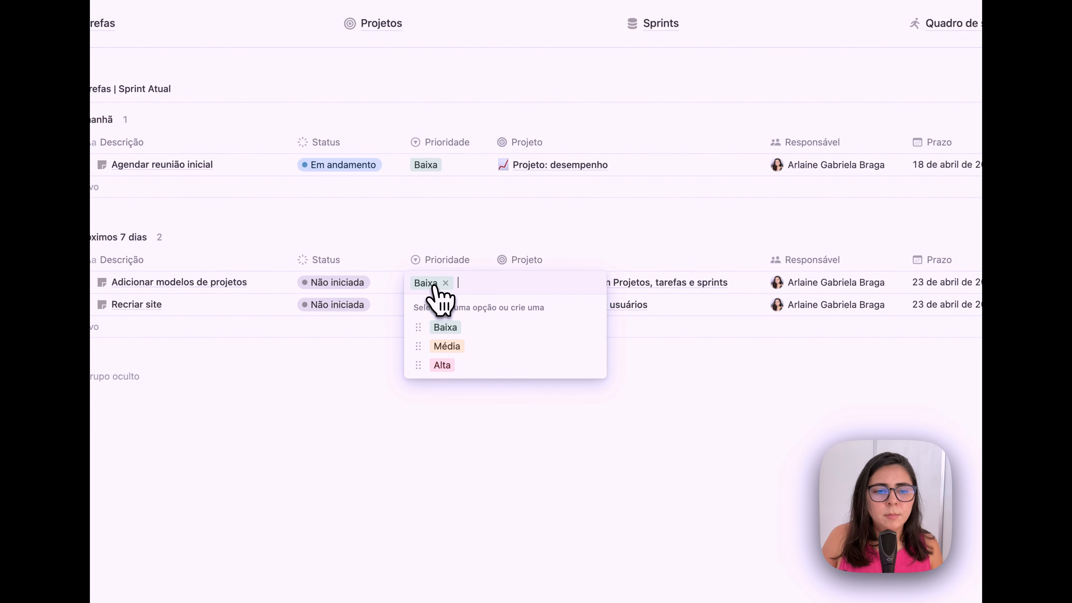
pyautogui.press('Escape')
pyautogui.click(422, 304)
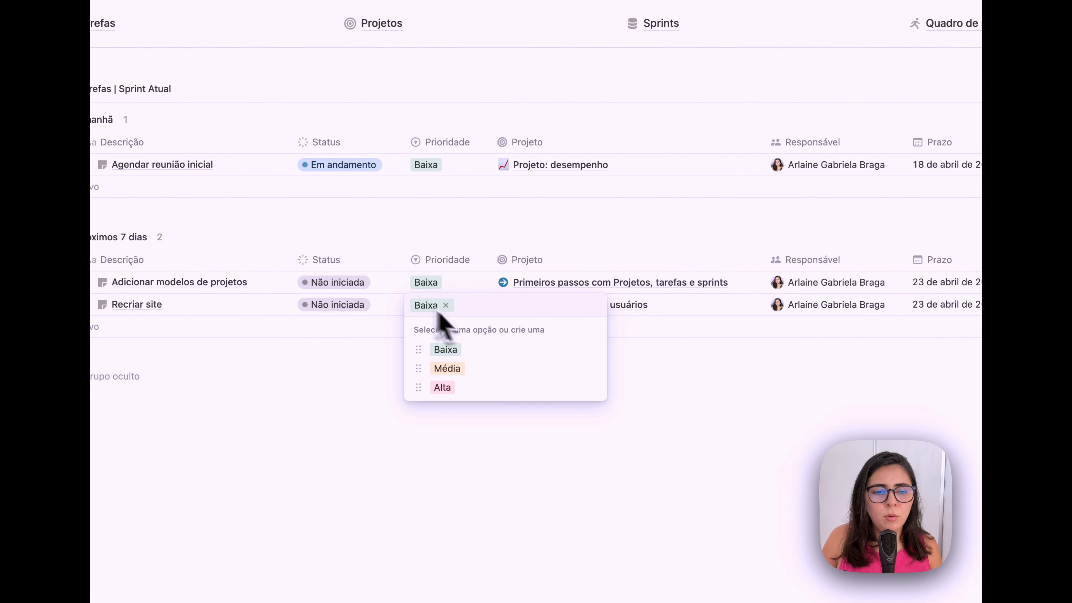
pyautogui.click(466, 370)
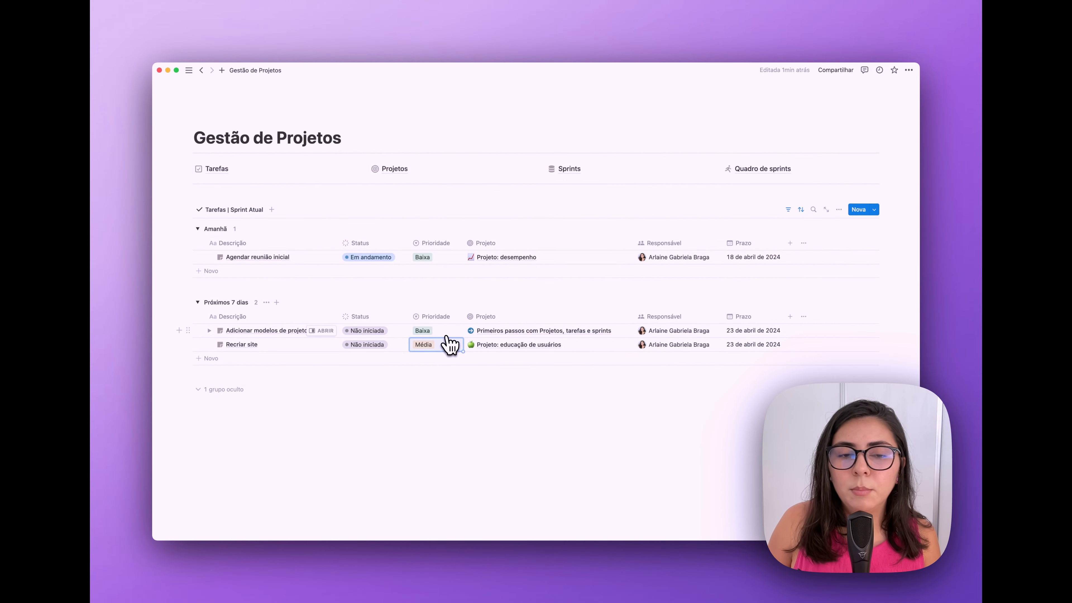
# - Add a second sort on Prioridade in descending order
pyautogui.click(800, 209)
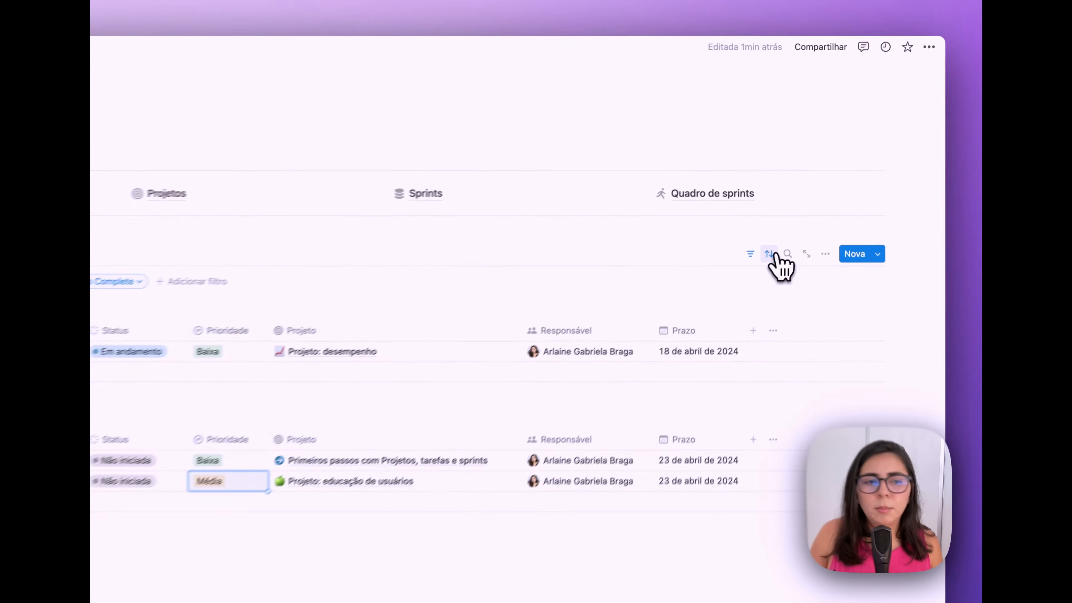
pyautogui.click(206, 264)
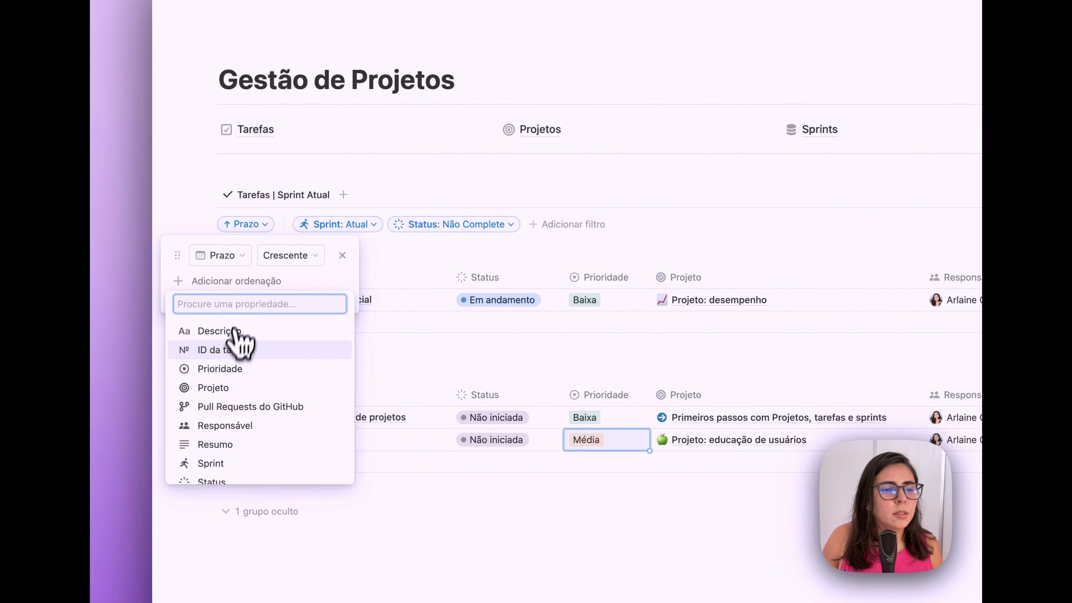
pyautogui.click(232, 370)
pyautogui.click(304, 283)
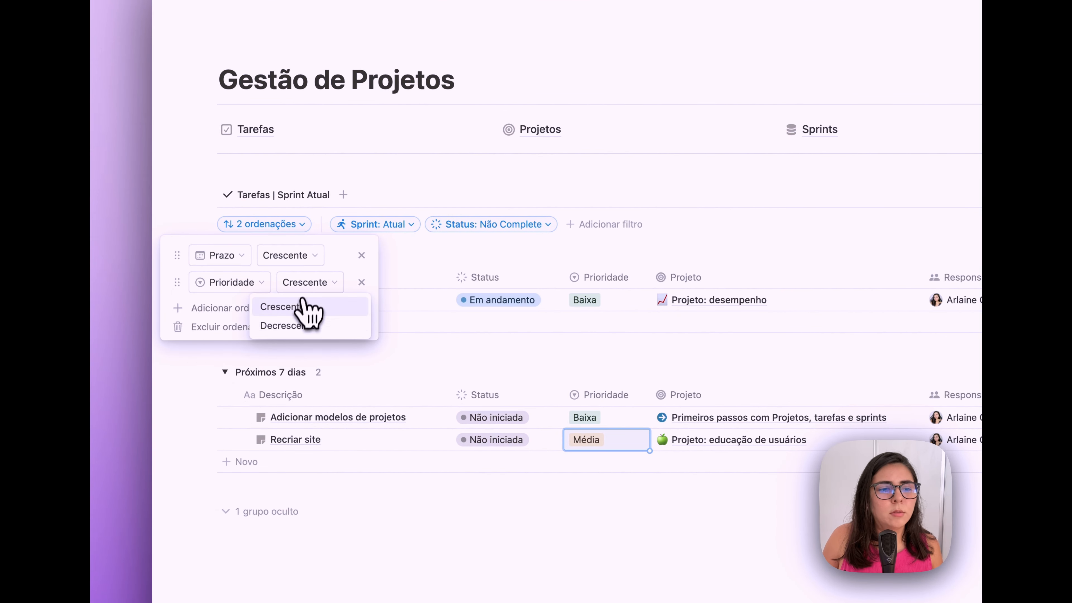
pyautogui.click(294, 327)
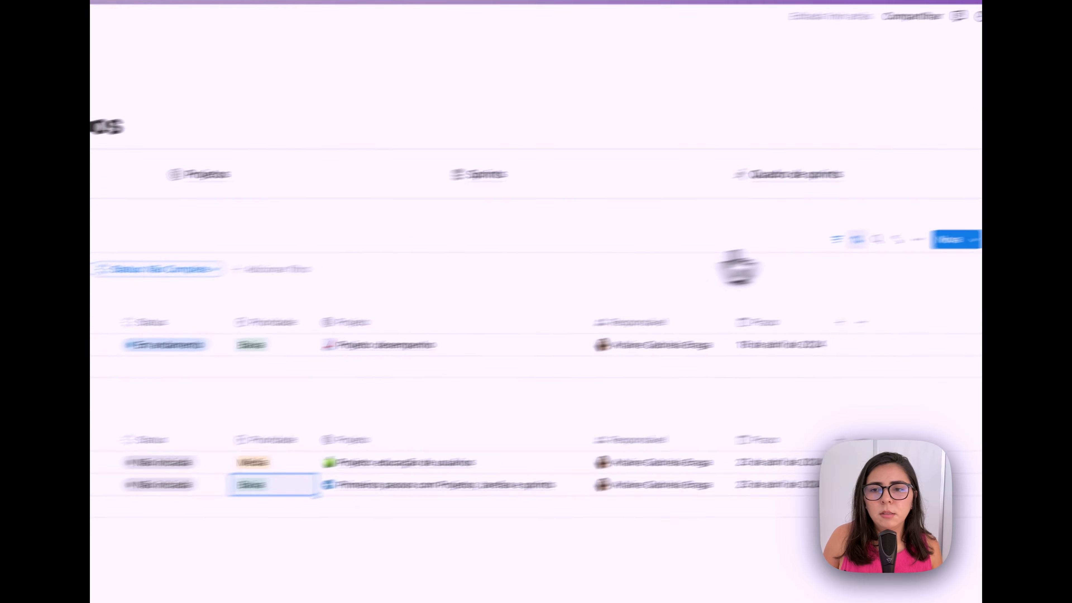
pyautogui.click(723, 270)
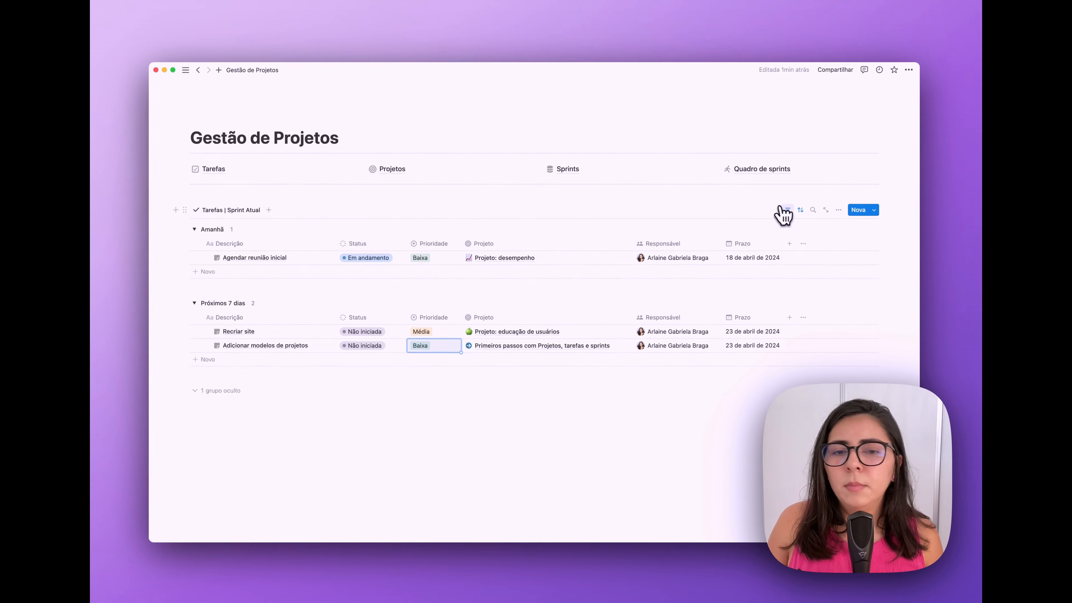
# - Add a Responsável filter to the current-sprint task list
pyautogui.click(782, 214)
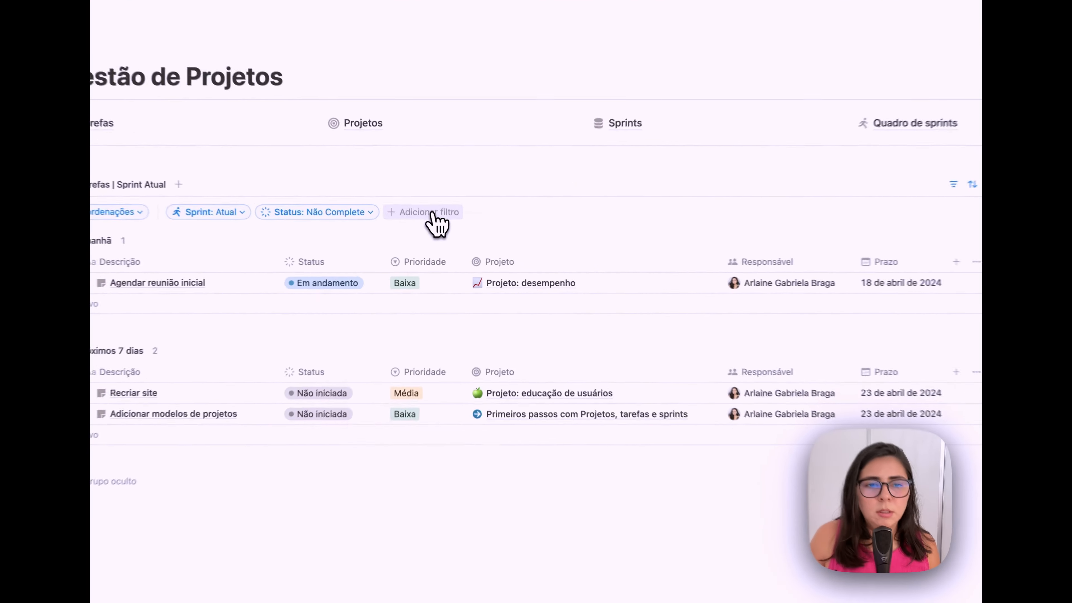
pyautogui.click(439, 229)
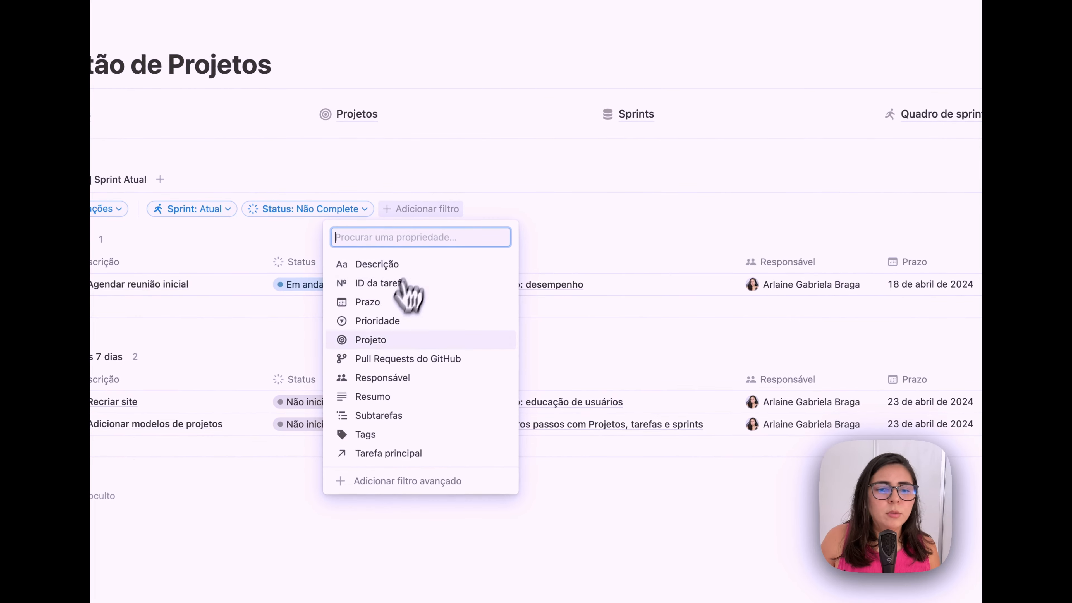
pyautogui.click(378, 380)
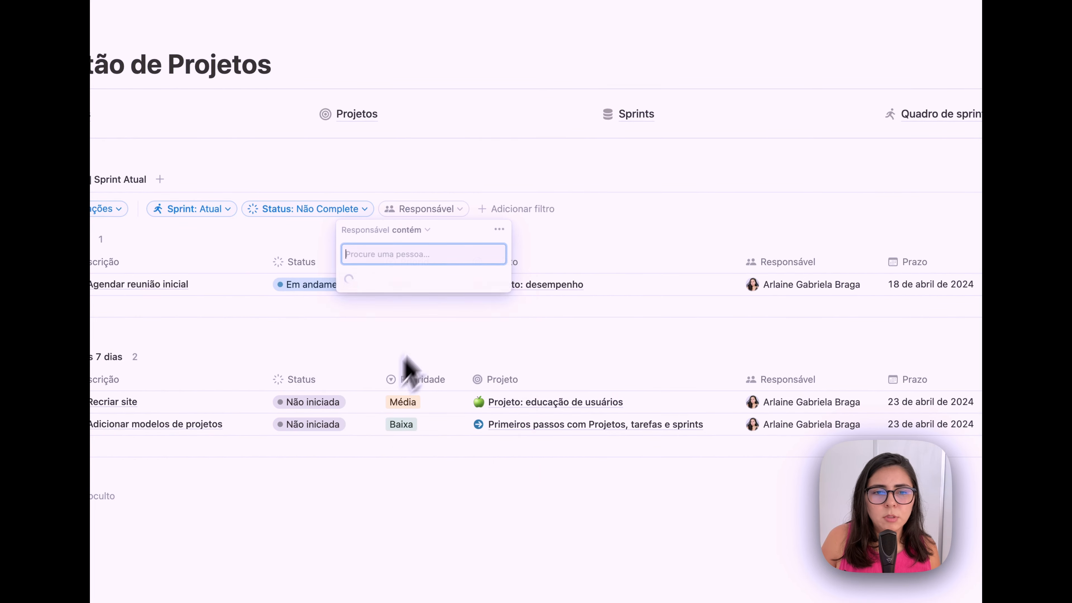
pyautogui.click(115, 182)
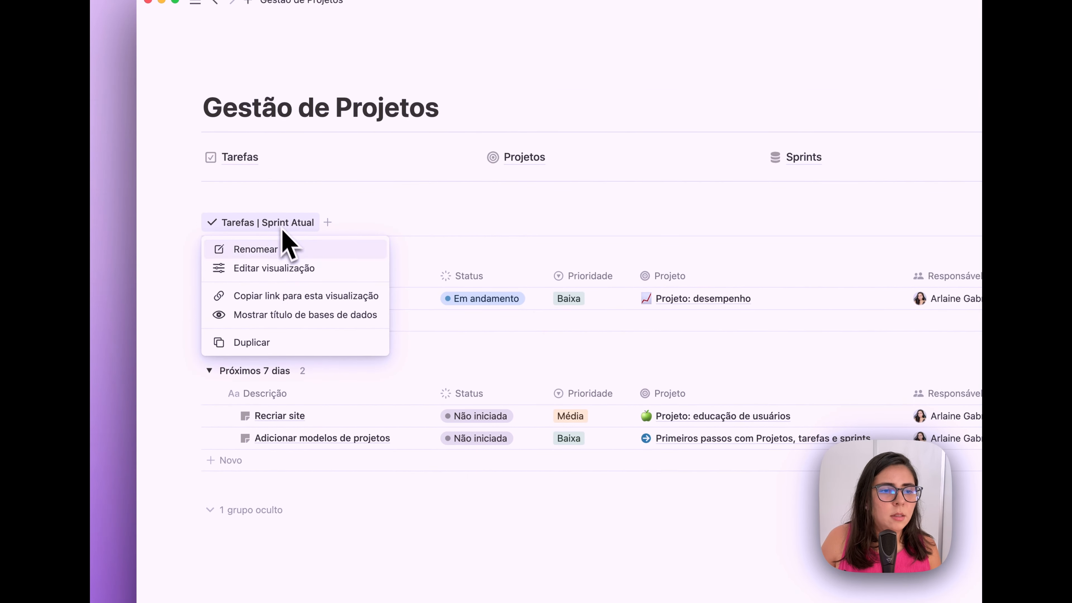
# - Duplicate the view as Agenda da semana, an icon-less weekly calendar without weekends
pyautogui.click(284, 343)
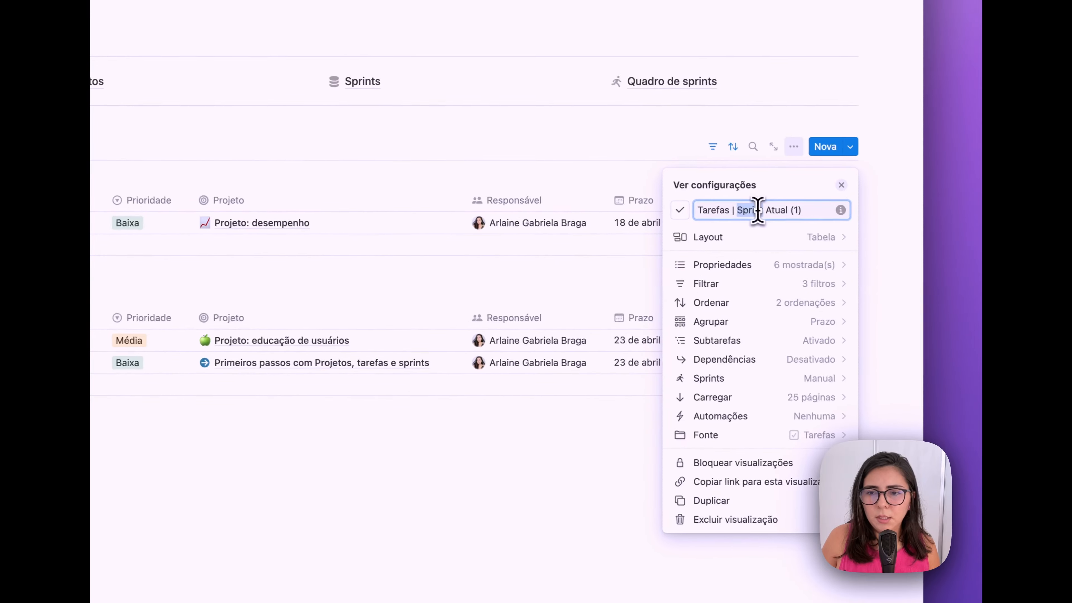
pyautogui.click(678, 209)
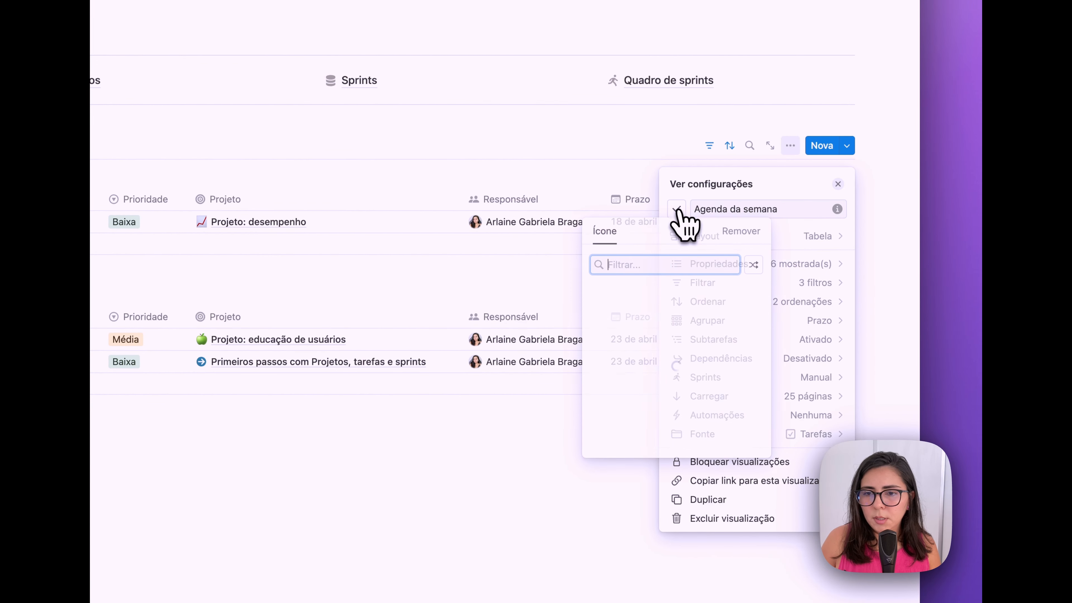
pyautogui.click(730, 231)
pyautogui.click(806, 237)
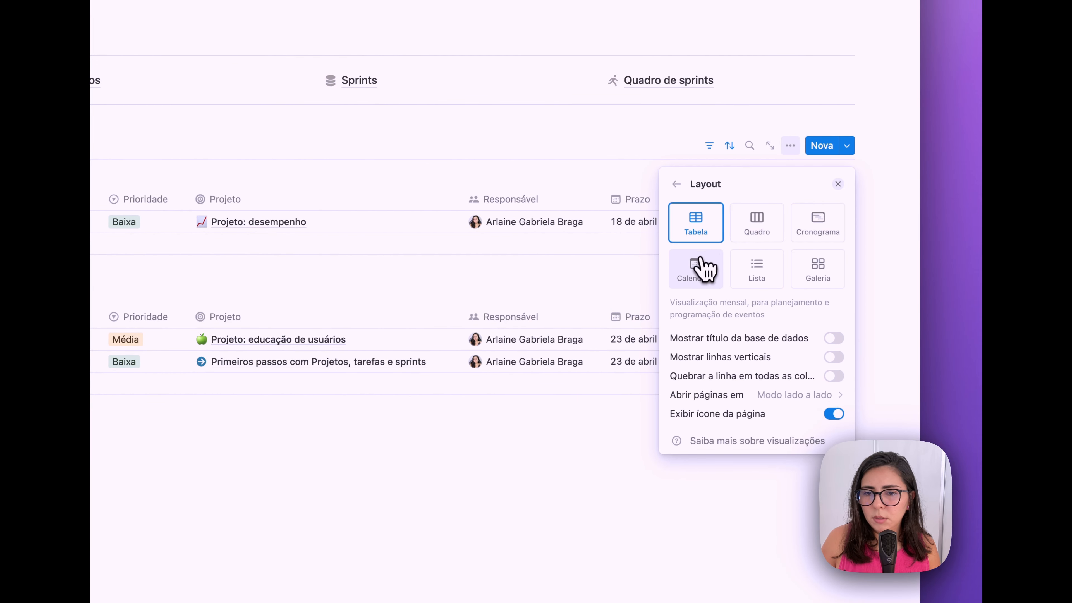
pyautogui.click(714, 266)
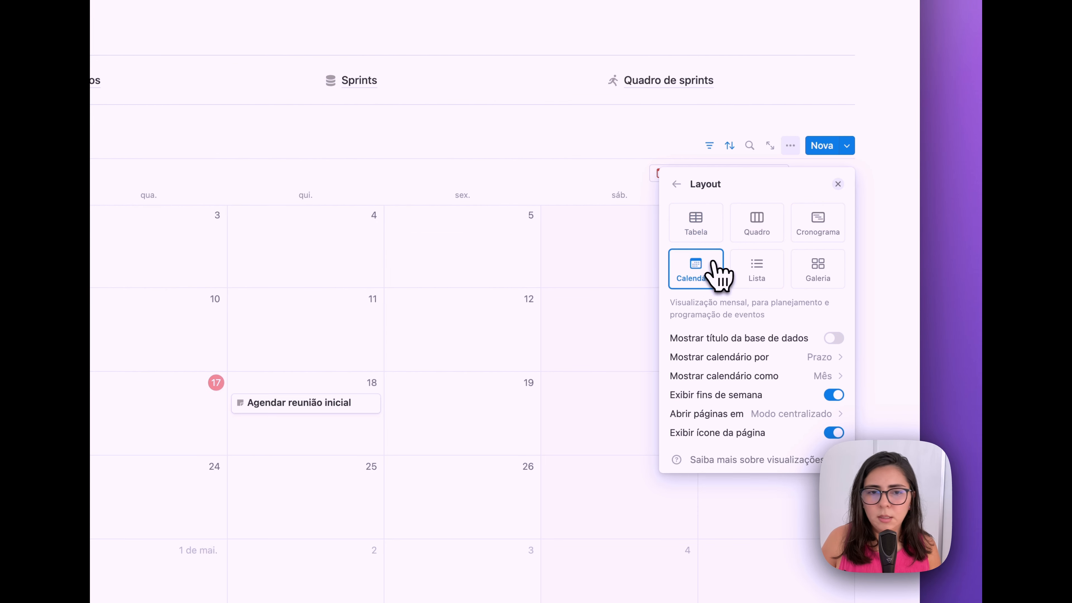
pyautogui.click(819, 376)
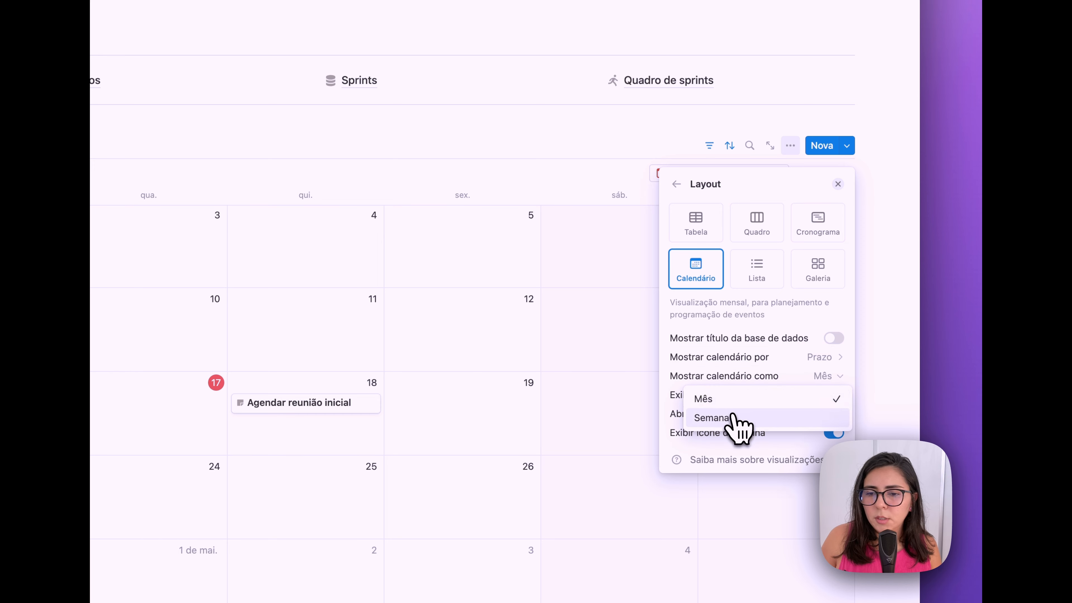
pyautogui.click(738, 422)
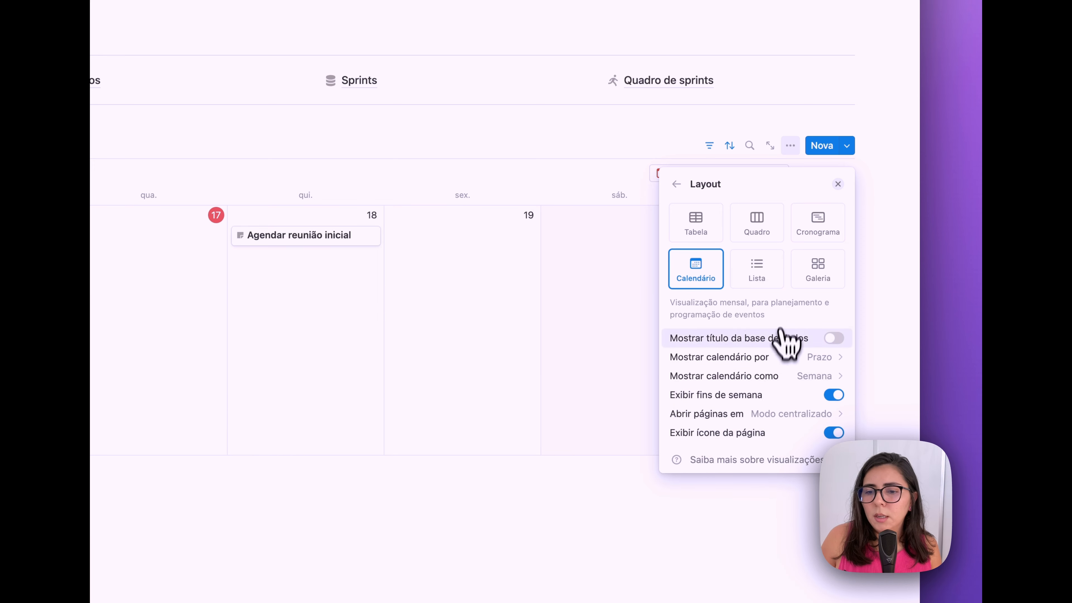
pyautogui.click(831, 393)
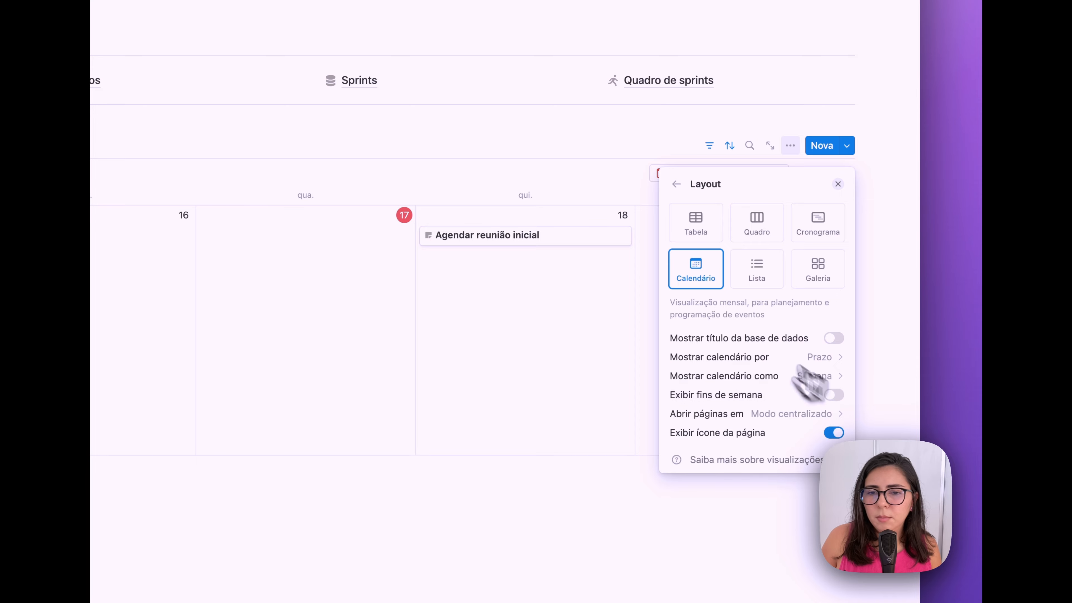
pyautogui.scroll(3, 447, 283)
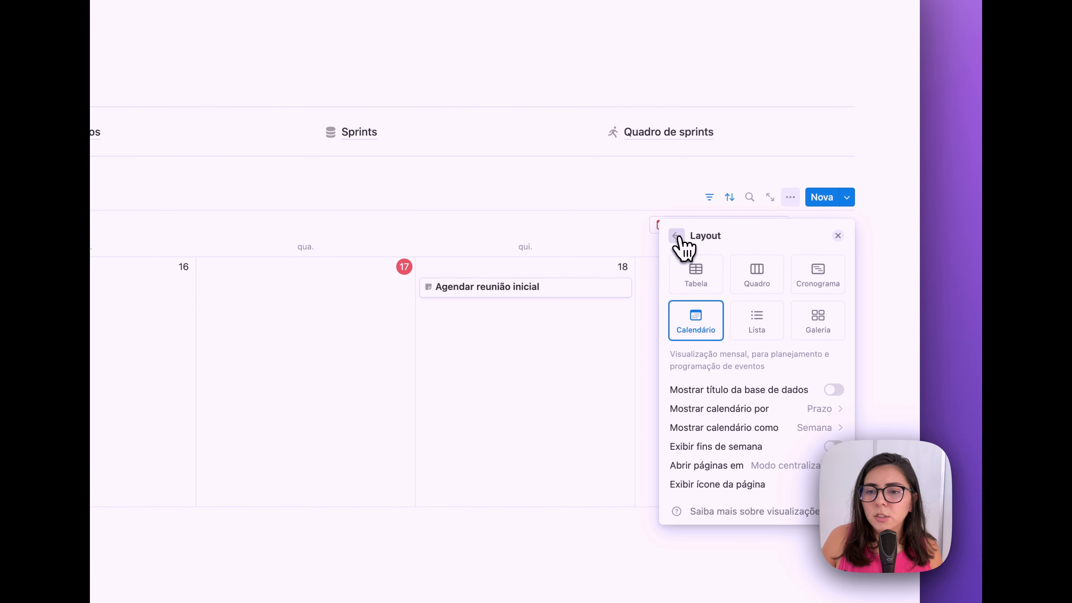
# - Show Prioridade, Projeto and Status on the calendar cards
pyautogui.click(677, 236)
pyautogui.scroll(-3, 801, 296)
pyautogui.click(821, 258)
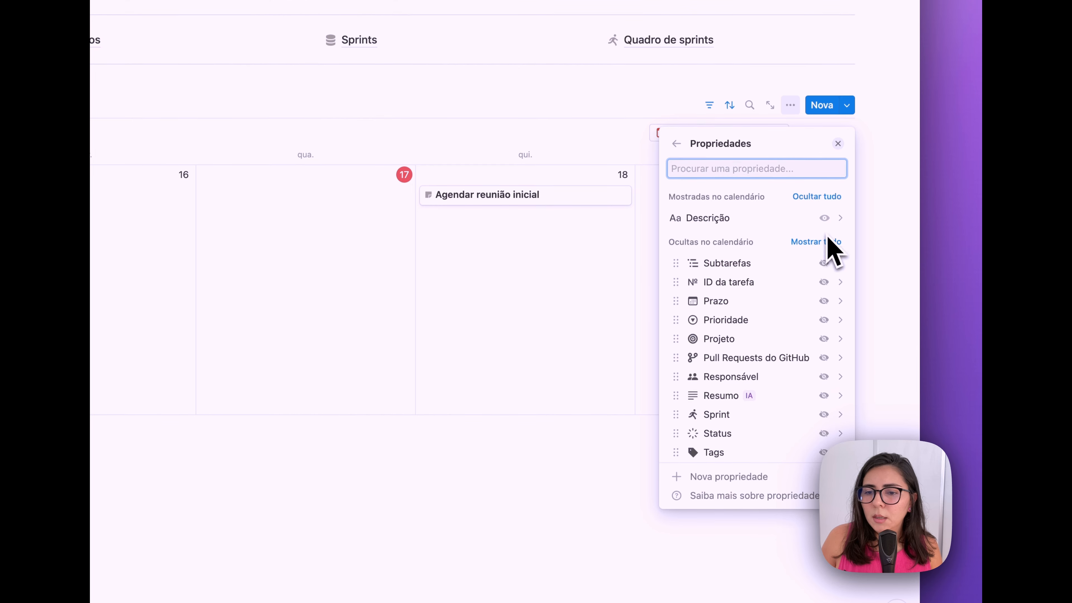
pyautogui.click(824, 320)
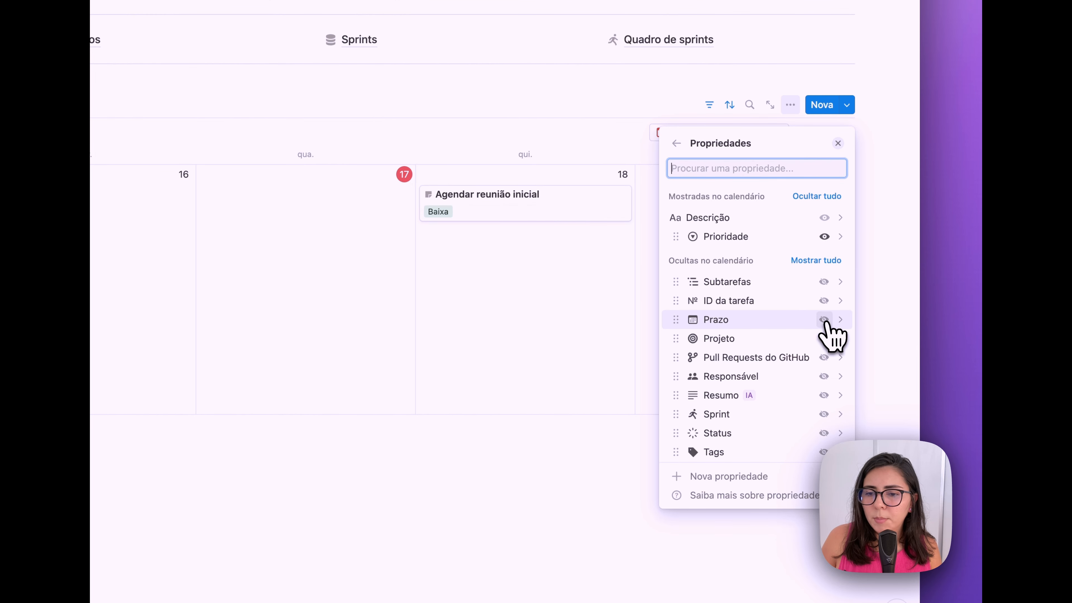
pyautogui.click(824, 339)
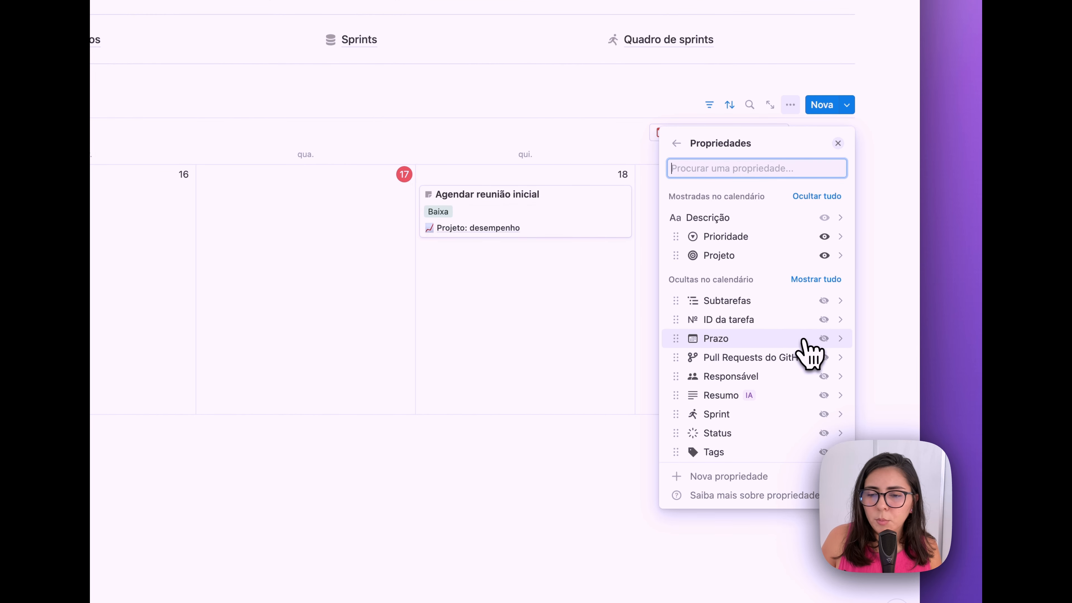
pyautogui.click(824, 433)
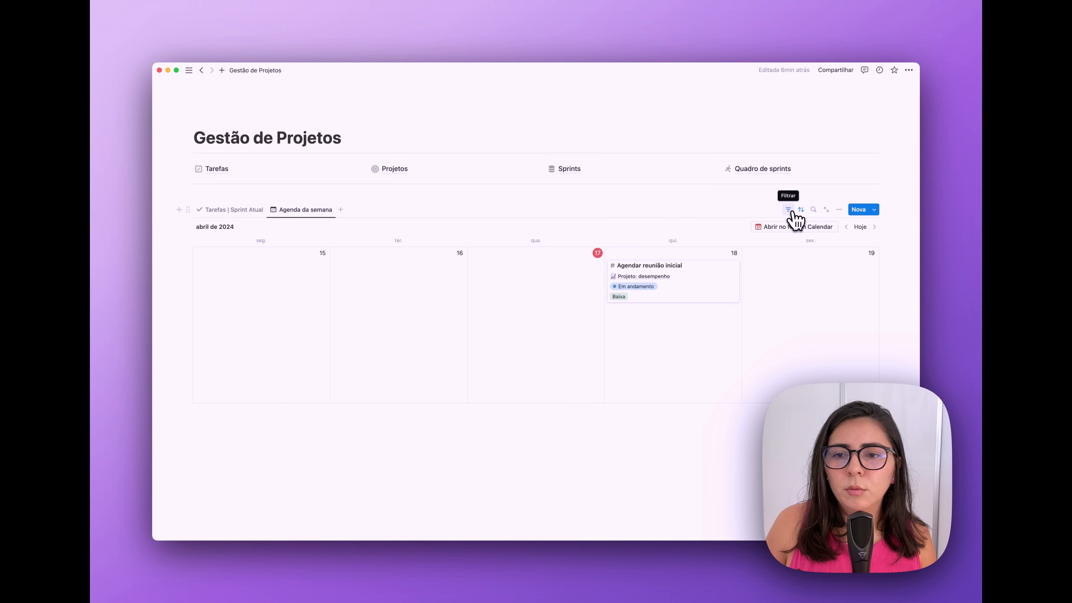
pyautogui.click(790, 211)
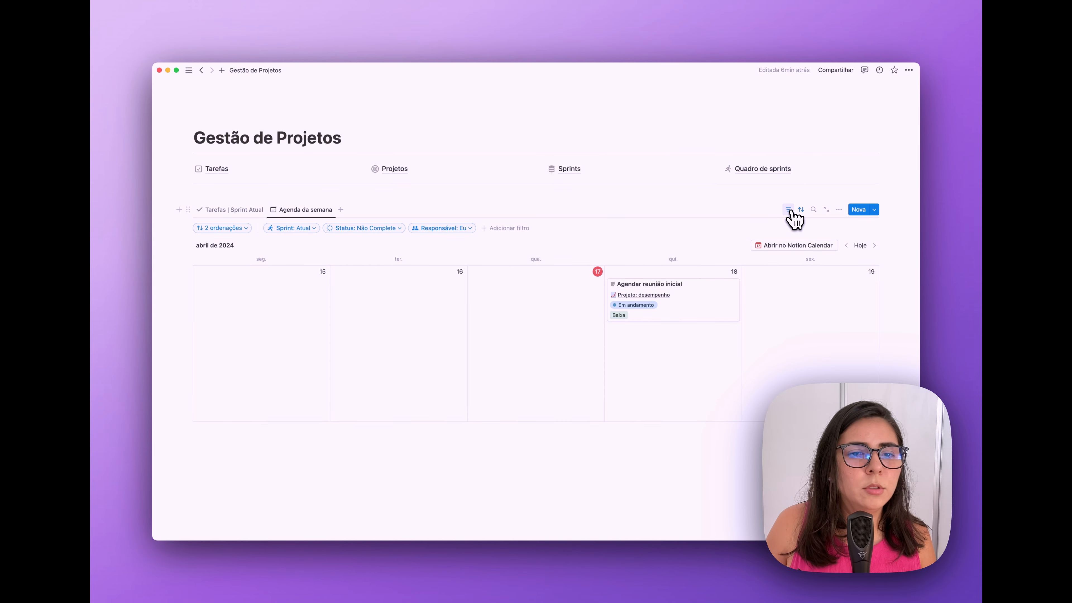
# - Switch to the Tarefas | Sprint Atual view and add empty lines above the database
pyautogui.click(789, 210)
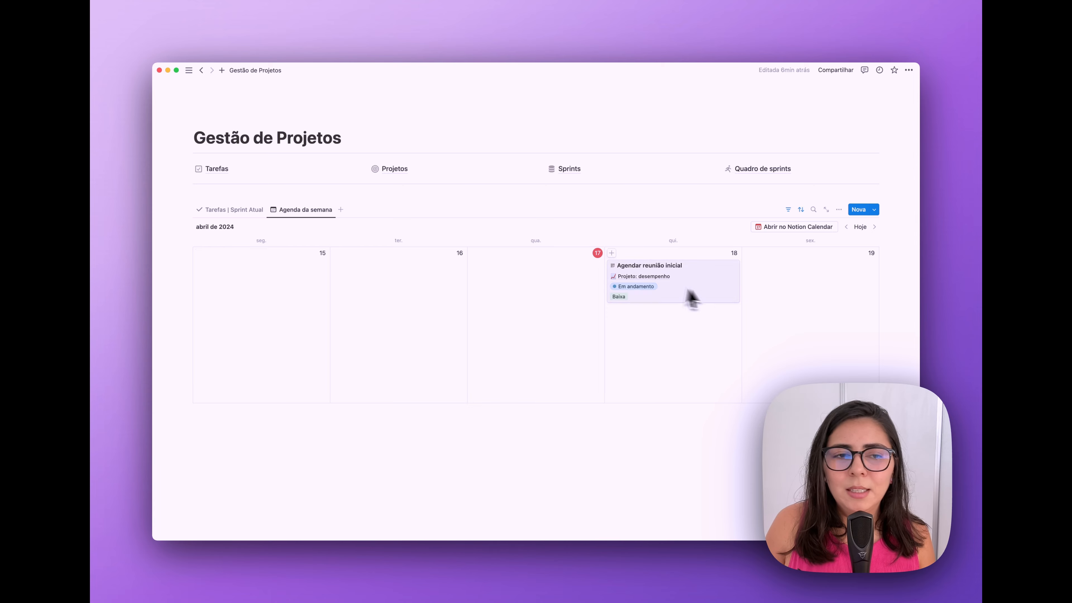
pyautogui.click(255, 210)
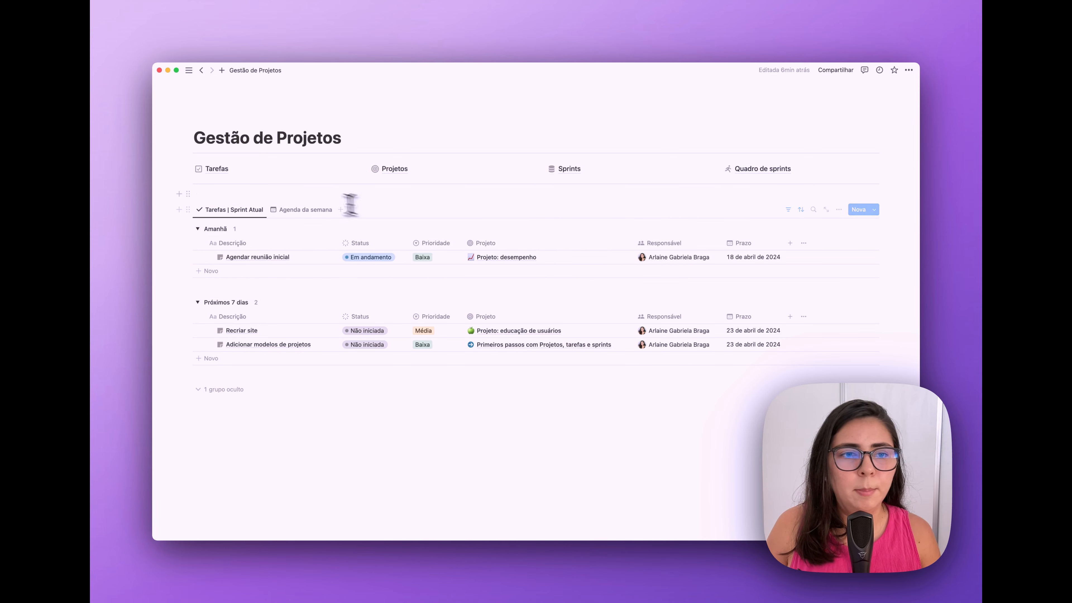
pyautogui.press('Return')
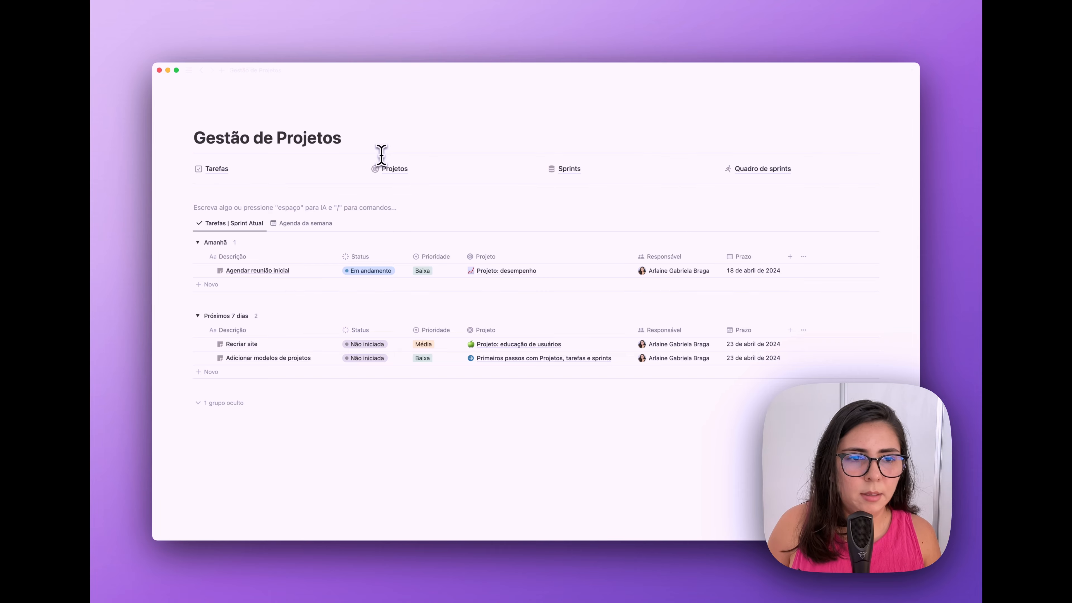
pyautogui.press('Return')
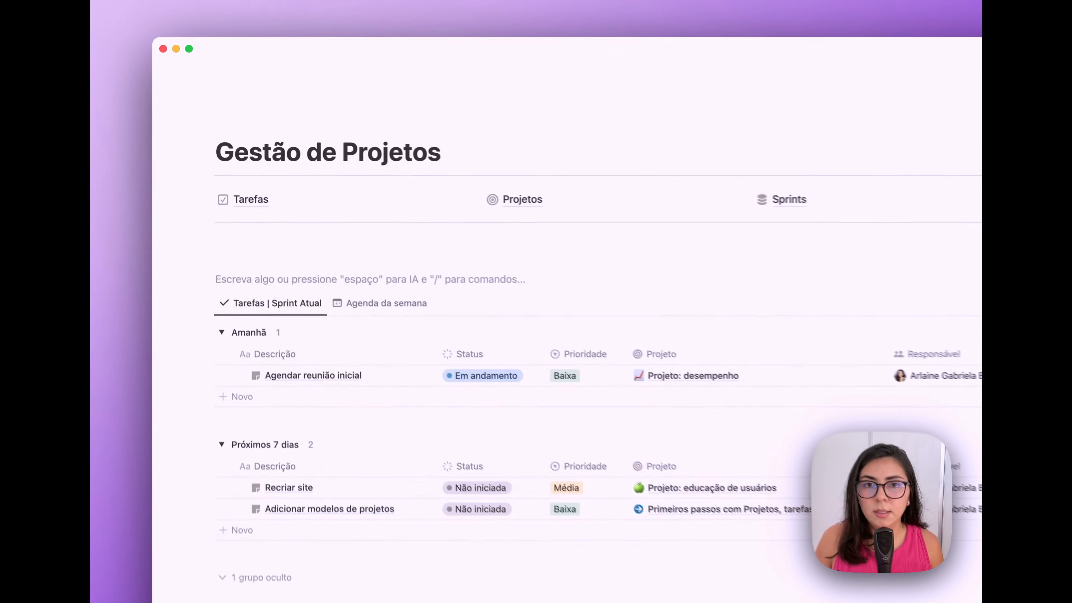
# - Insert a /2c two-column block, move the task database into the left column, and resize it
pyautogui.write('/')
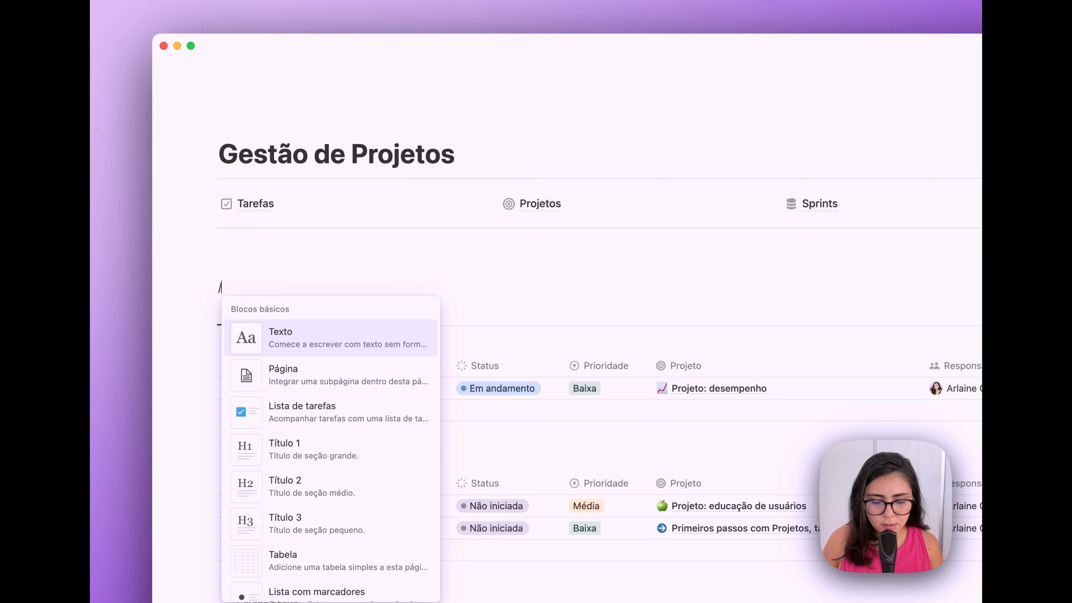
pyautogui.write('2c')
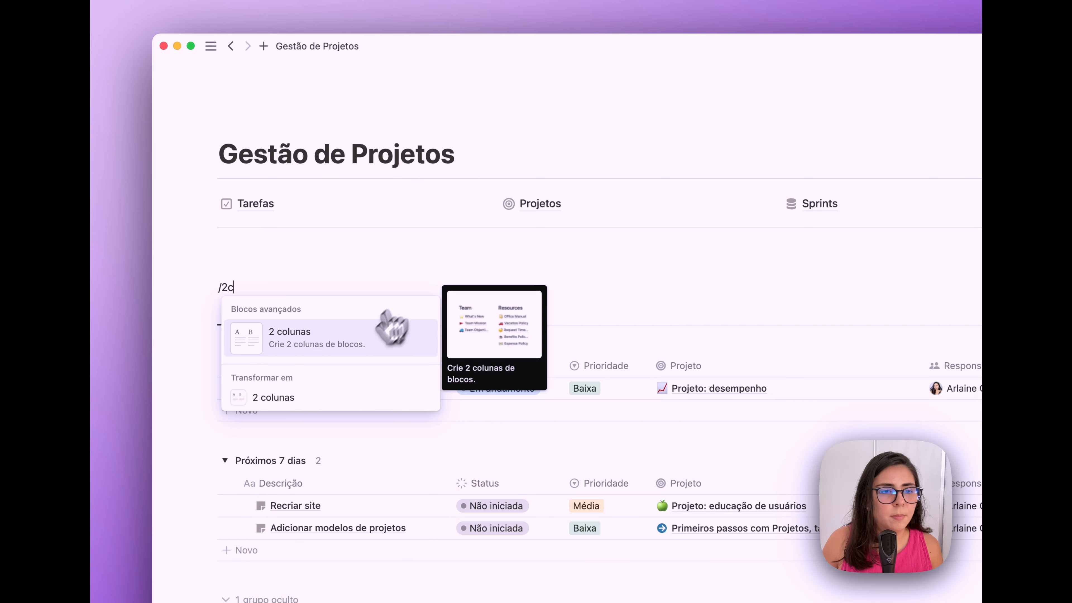
pyautogui.click(352, 352)
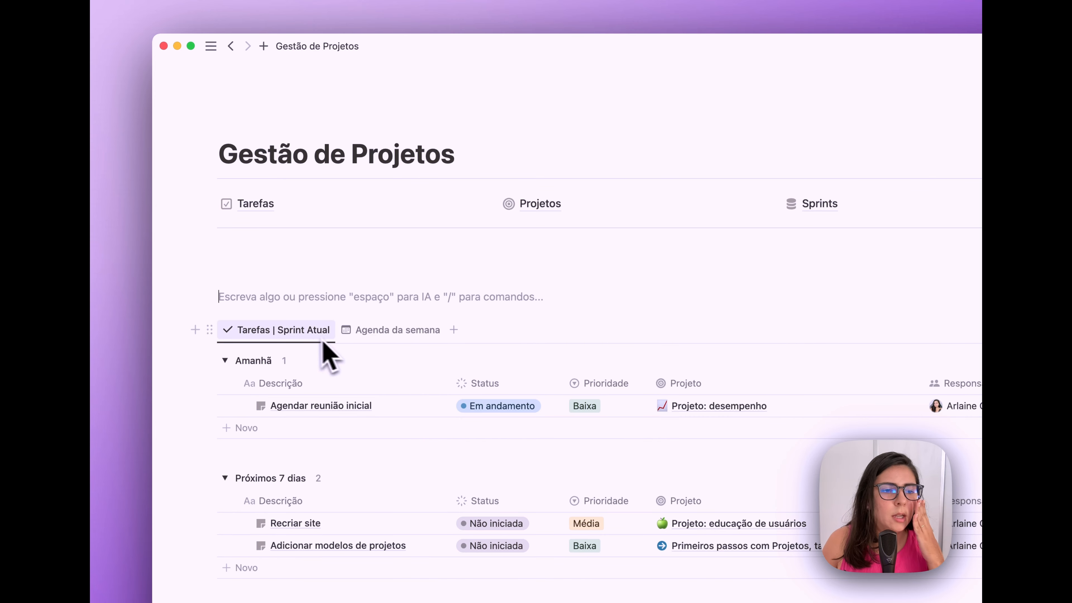
pyautogui.moveTo(211, 328); pyautogui.dragTo(250, 296)
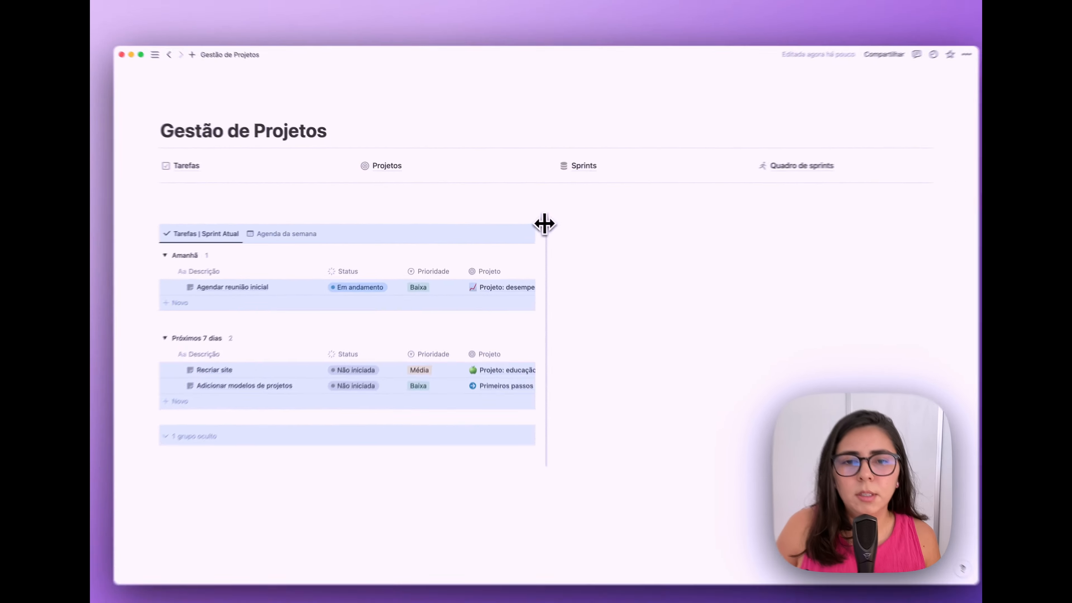
pyautogui.moveTo(586, 239); pyautogui.dragTo(763, 239)
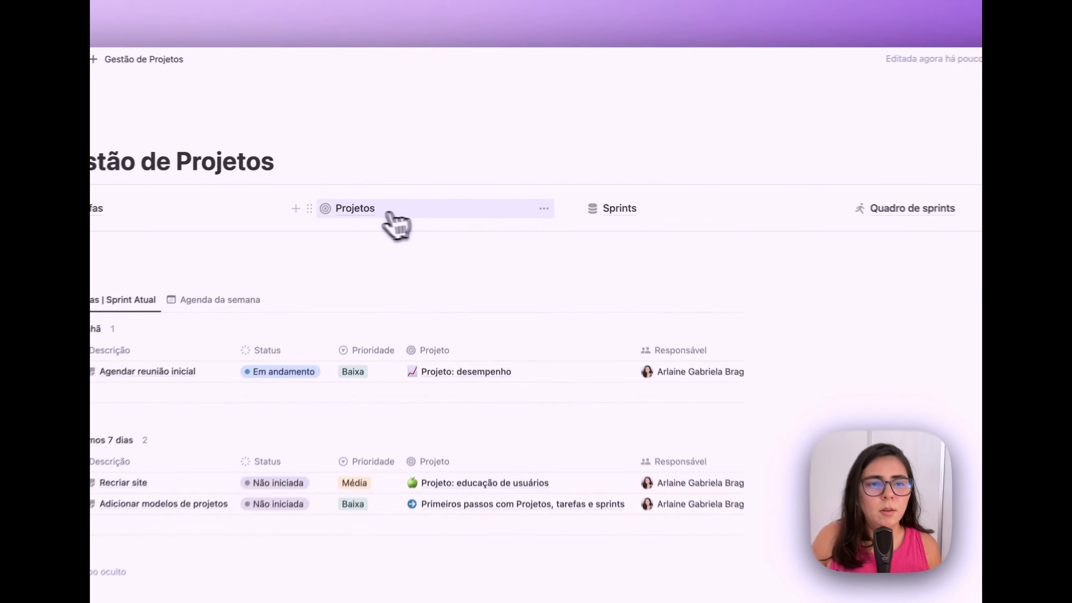
# - Copy the Projetos Ativos view link and paste it as a linked view on Gestão de Projetos
pyautogui.click(399, 170)
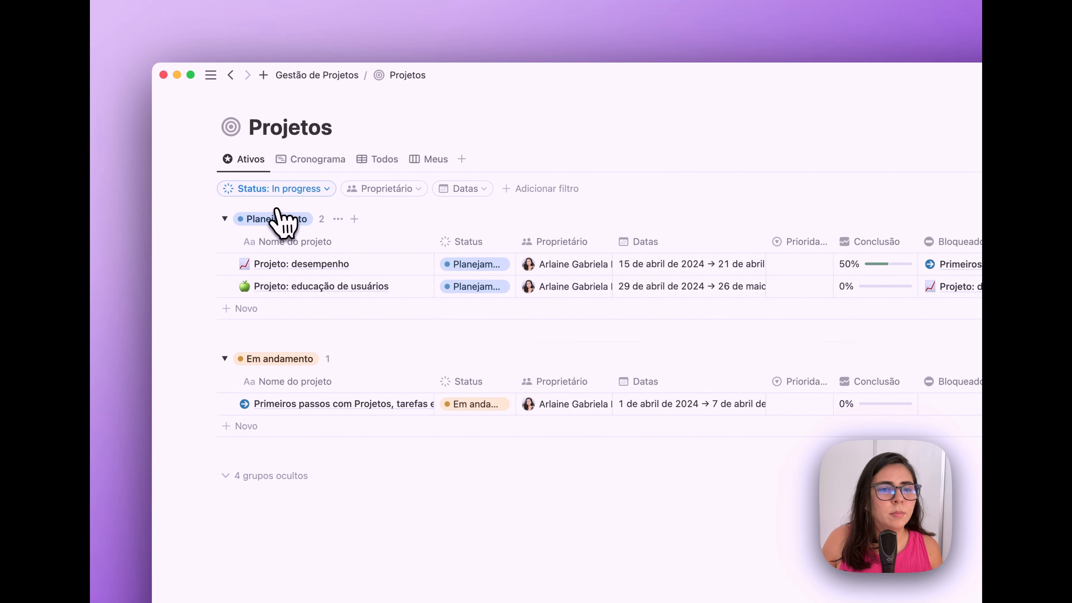
pyautogui.click(240, 161)
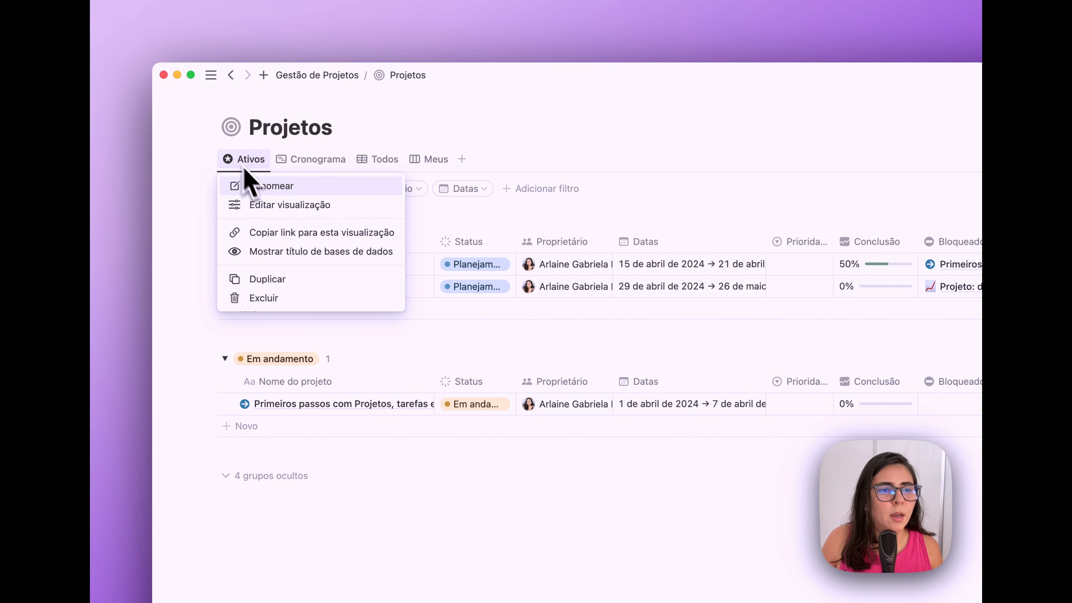
pyautogui.click(291, 233)
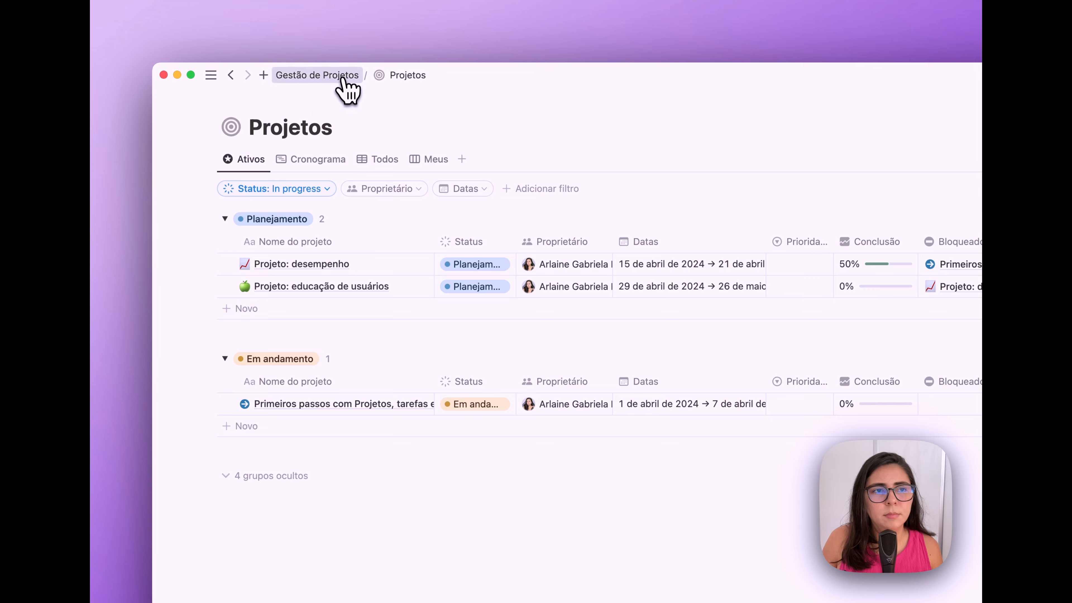
pyautogui.click(317, 75)
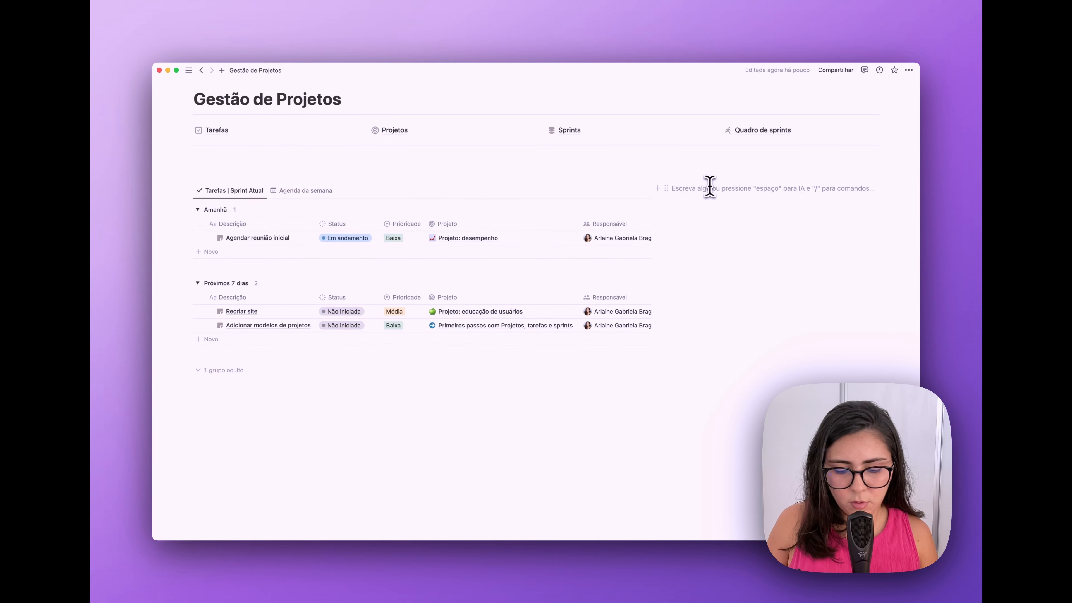
pyautogui.press('super+v')
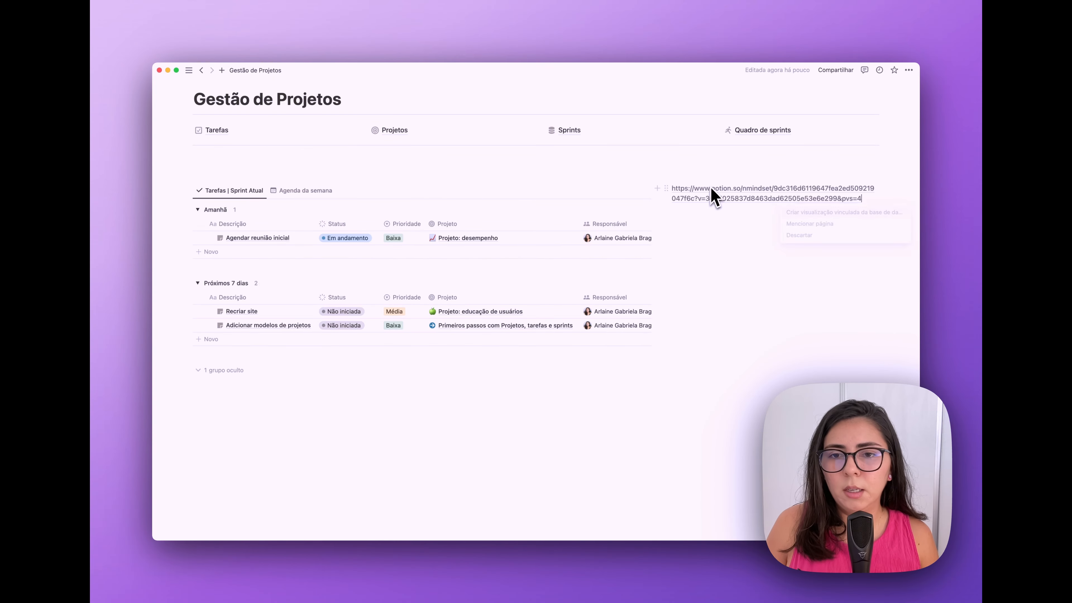
pyautogui.click(801, 213)
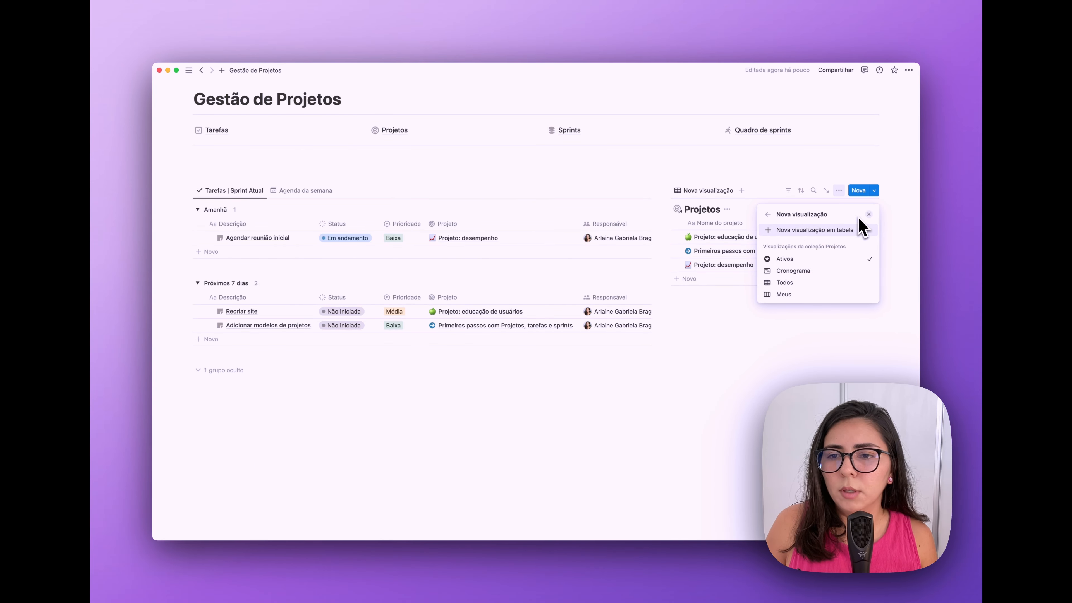
pyautogui.click(869, 215)
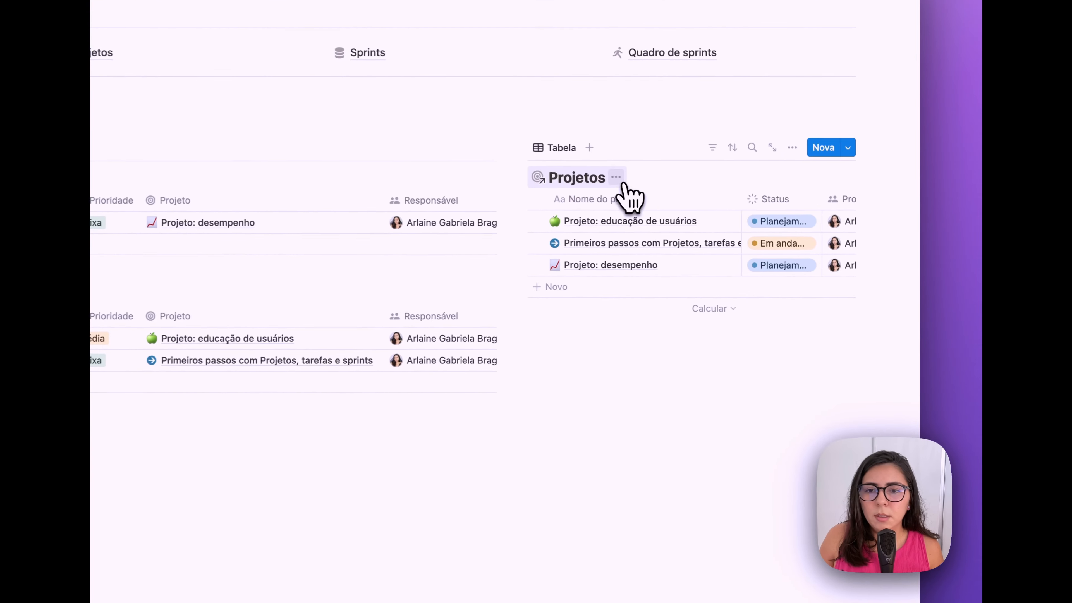
# - Hide the database title and rename the view 'Projetos' with a target icon
pyautogui.click(727, 209)
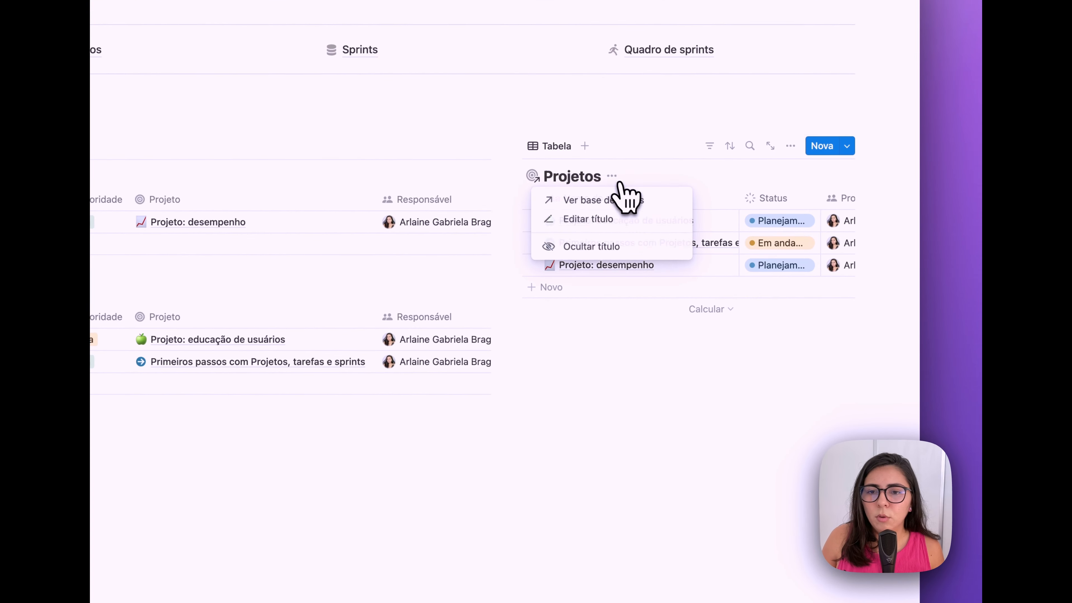
pyautogui.click(600, 248)
pyautogui.click(555, 147)
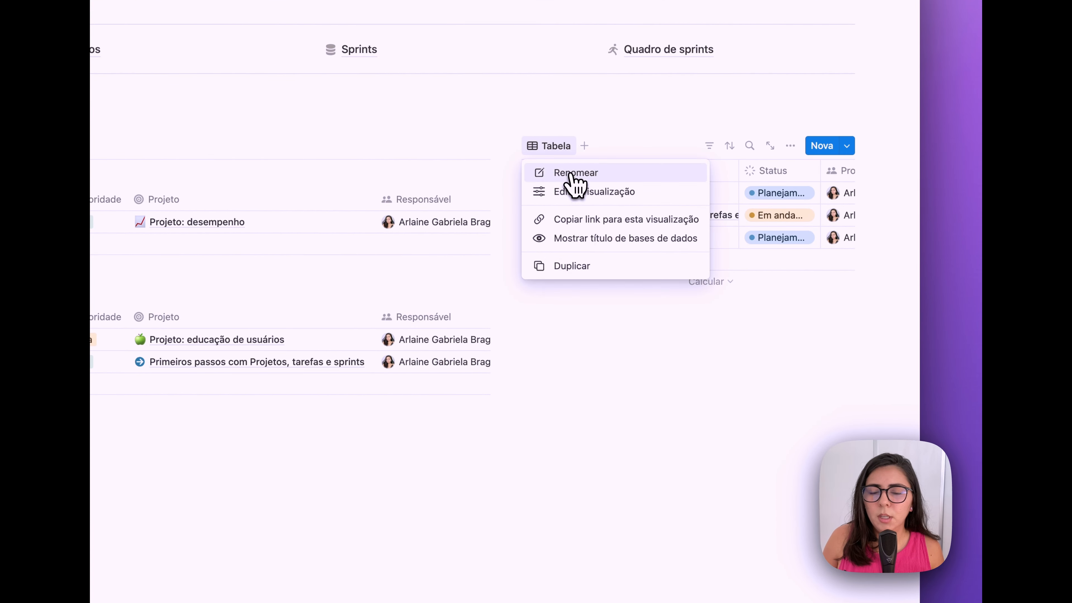
pyautogui.click(572, 173)
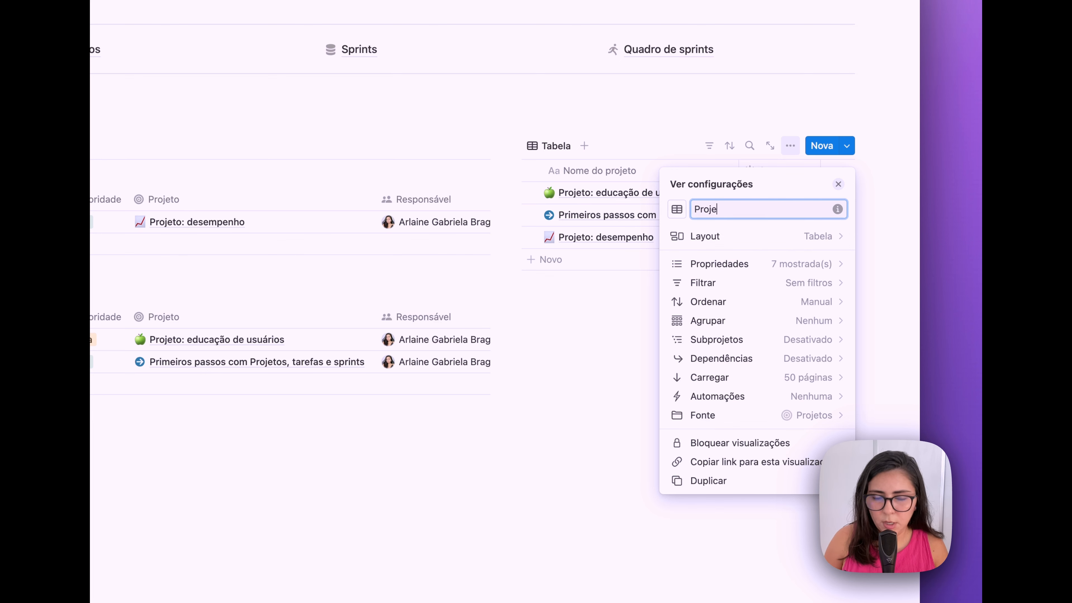
pyautogui.write('Projetos')
pyautogui.click(679, 210)
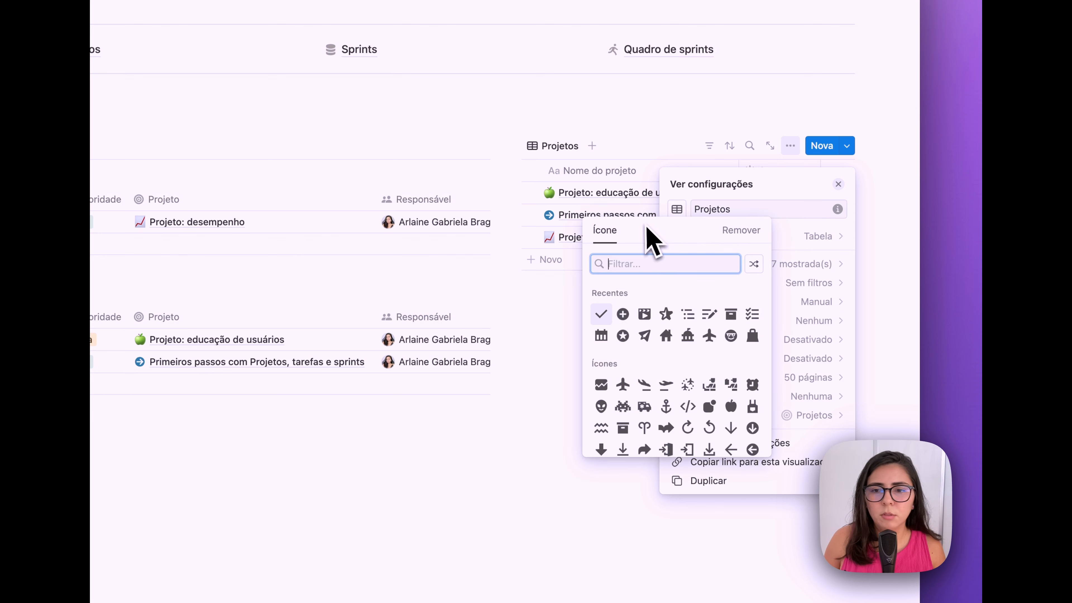
pyautogui.write('tar')
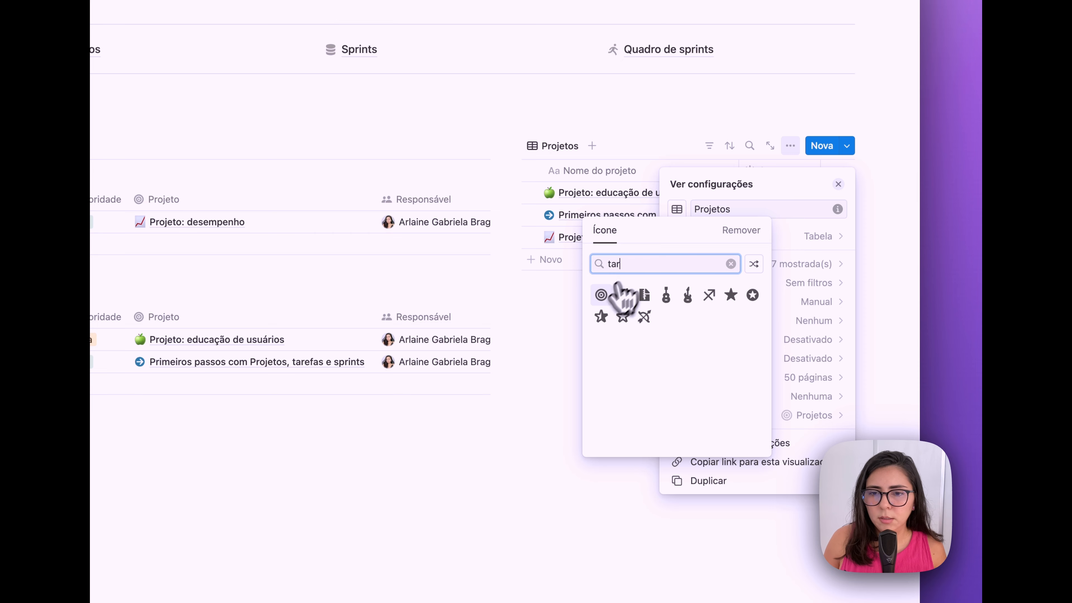
pyautogui.click(619, 294)
# - Make it a gallery with card preview Nenhum, showing Datas and Status on cards
pyautogui.click(821, 237)
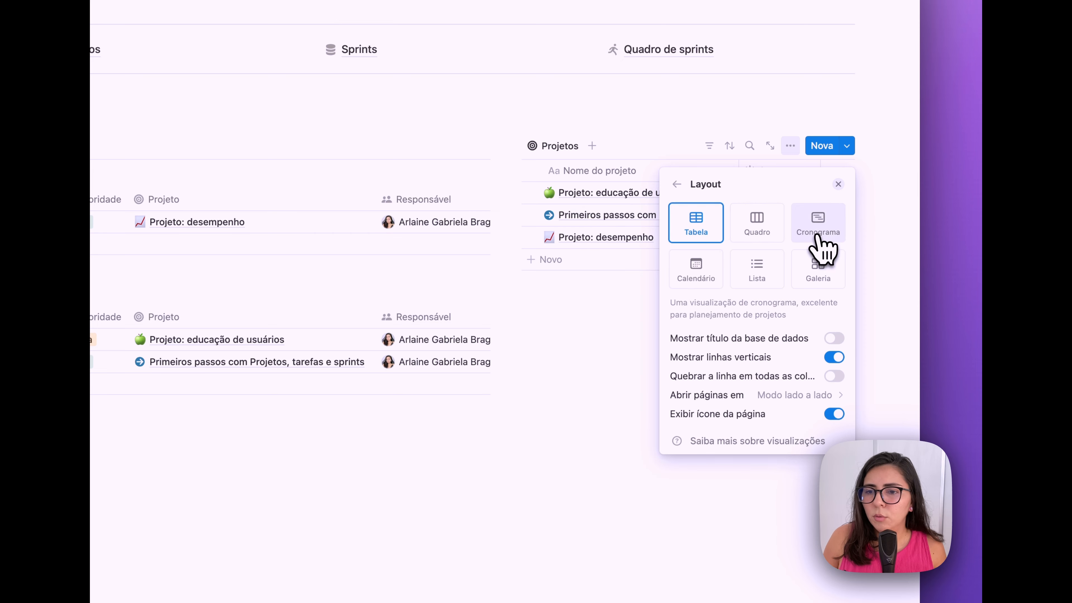
pyautogui.click(823, 276)
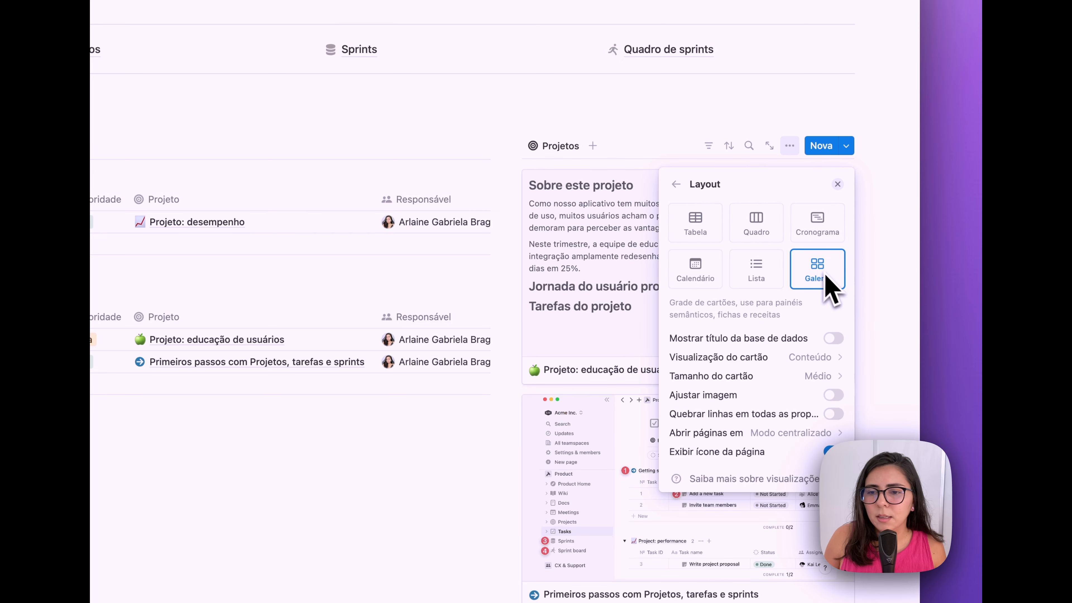
pyautogui.click(825, 359)
pyautogui.click(782, 380)
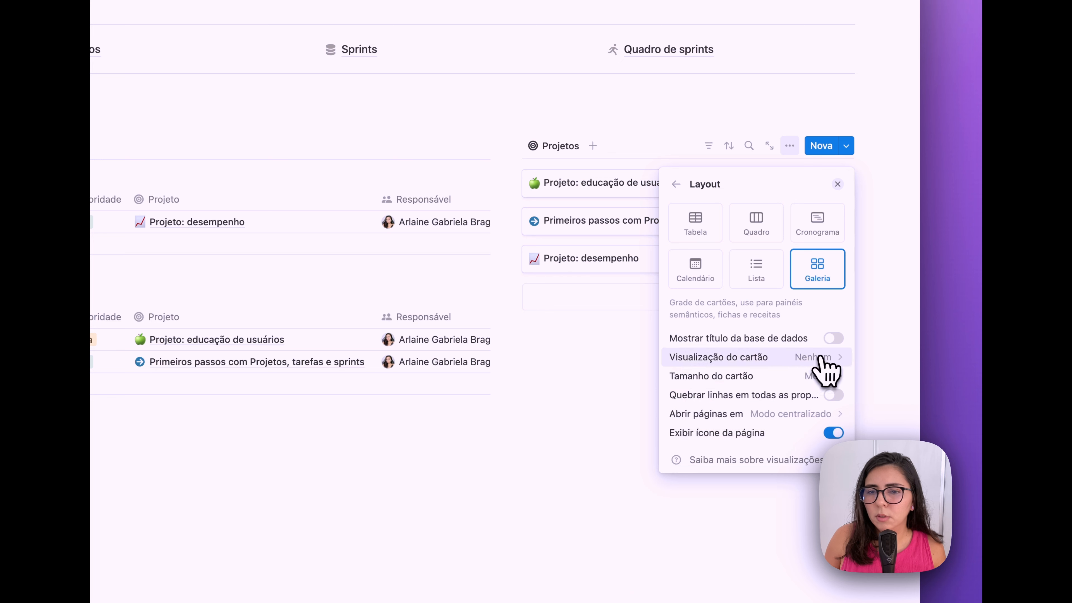
pyautogui.click(676, 184)
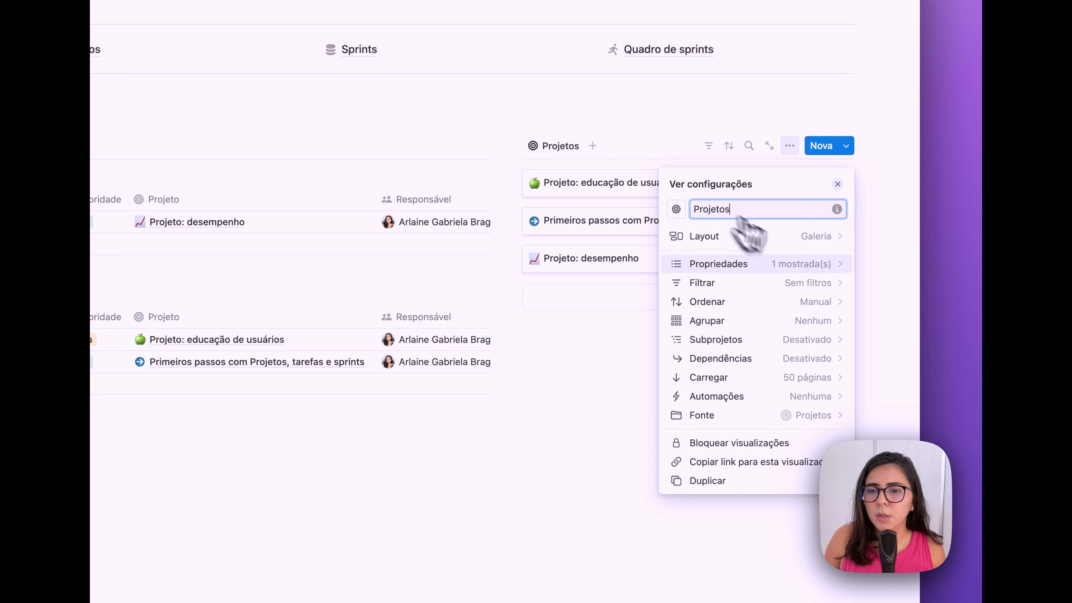
pyautogui.click(825, 272)
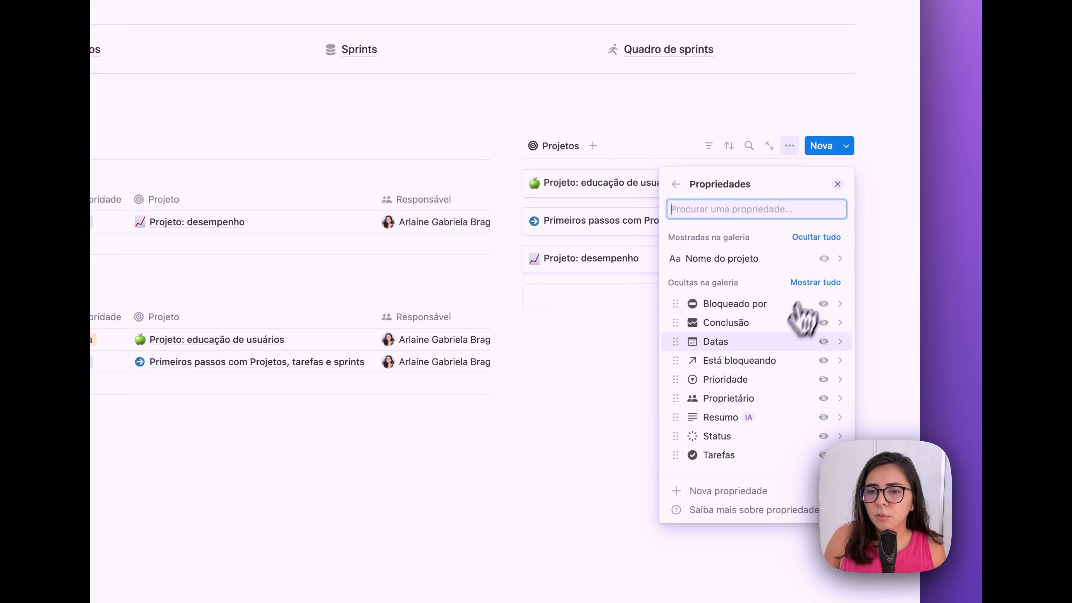
pyautogui.click(824, 341)
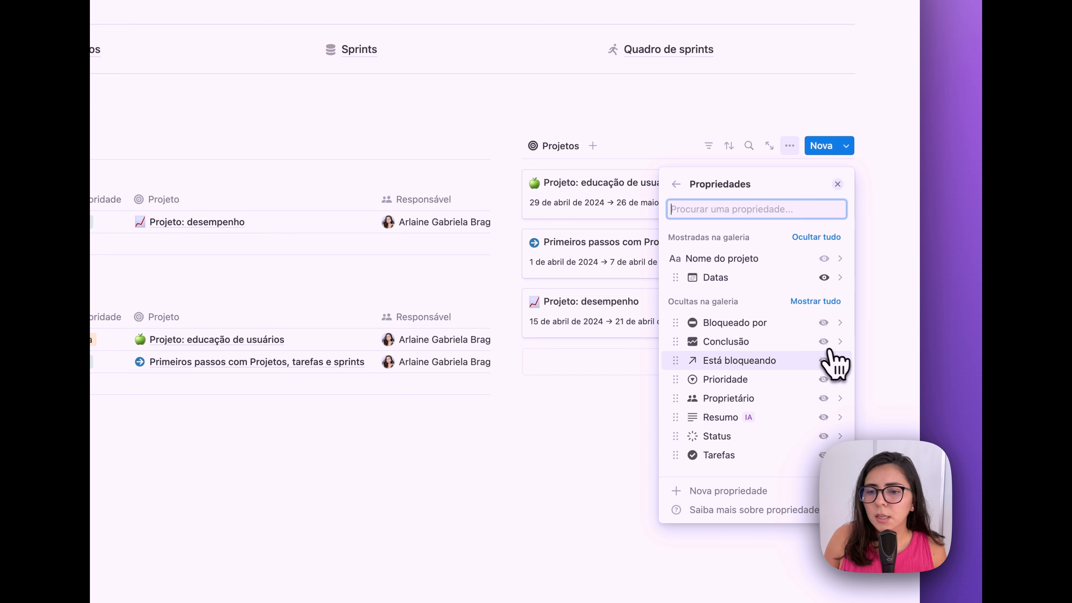
pyautogui.click(823, 437)
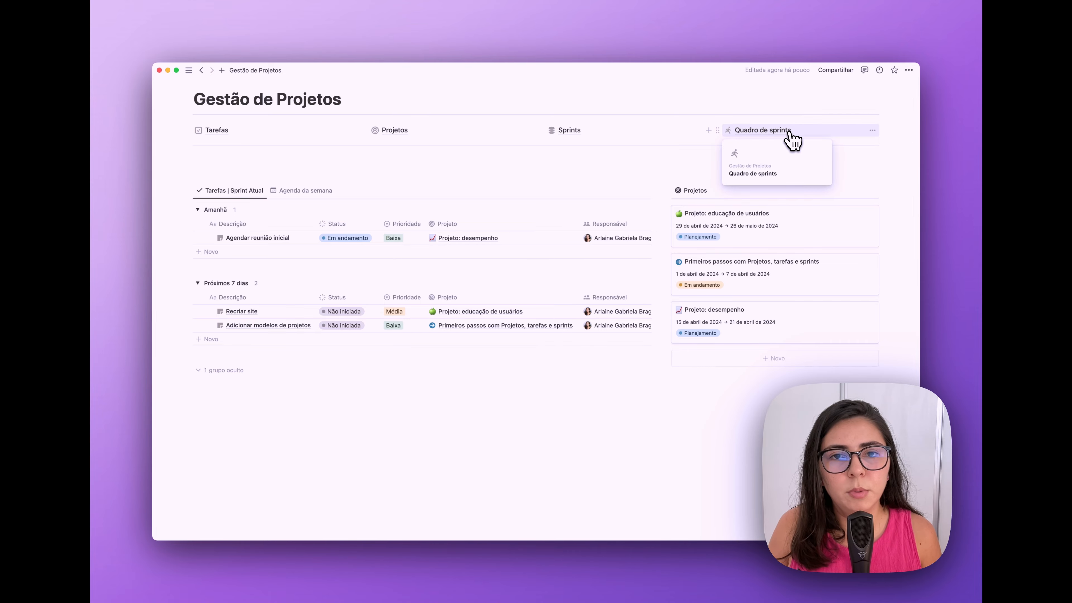
# - Copy the Sprints database view link and paste it on the dashboard as a linked table view
pyautogui.click(576, 132)
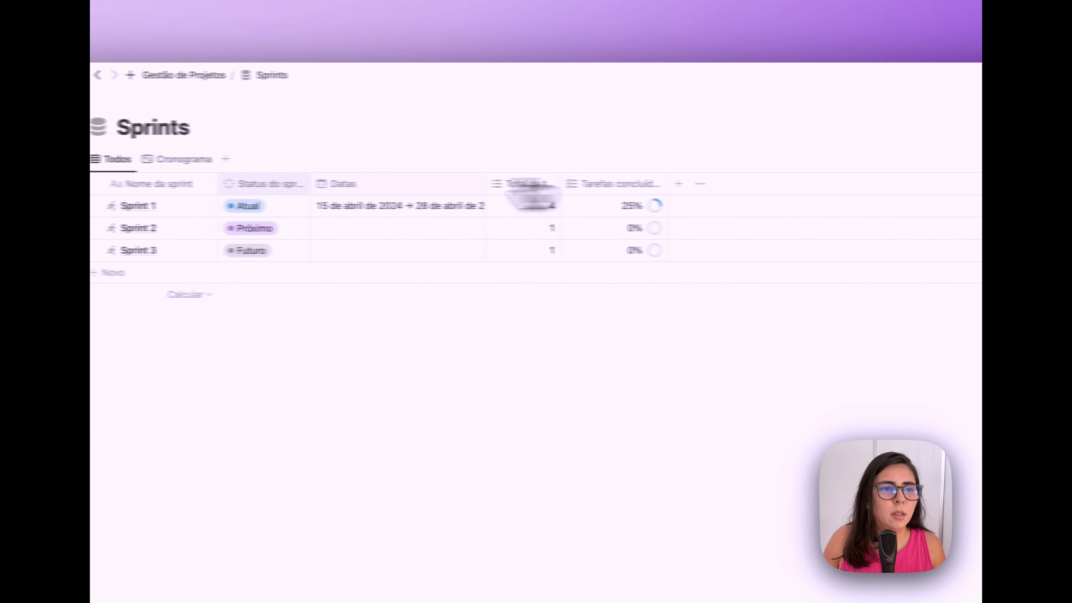
pyautogui.click(117, 159)
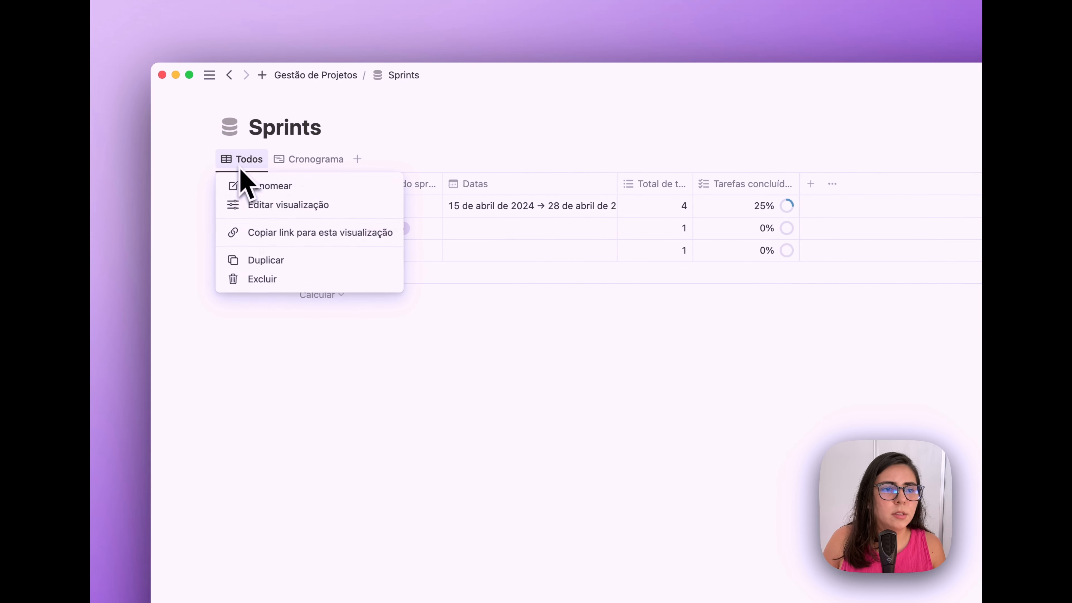
pyautogui.press('Escape')
pyautogui.click(335, 76)
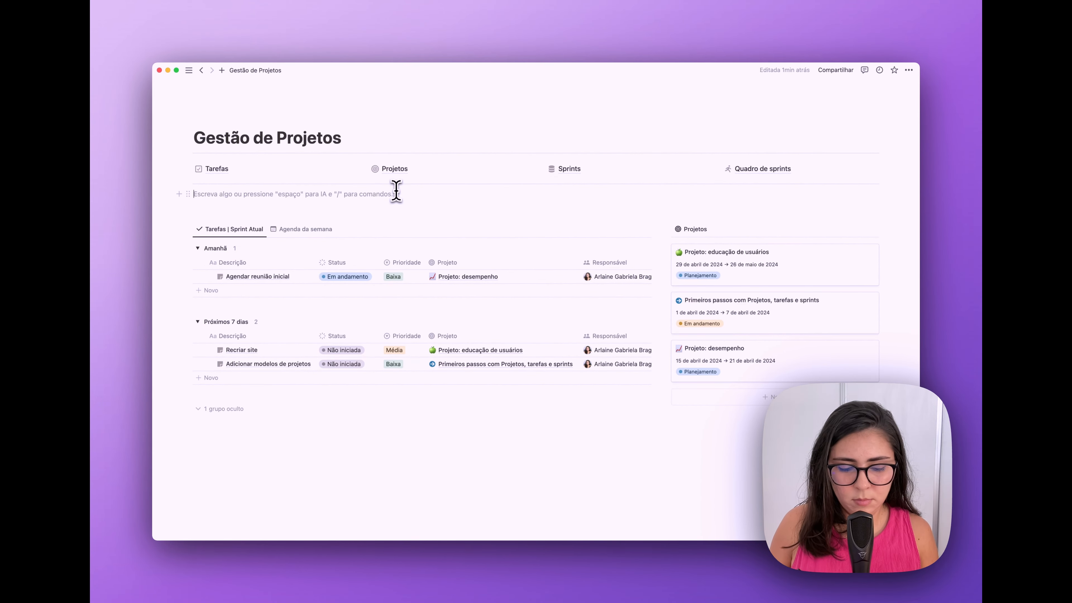
pyautogui.press('Return')
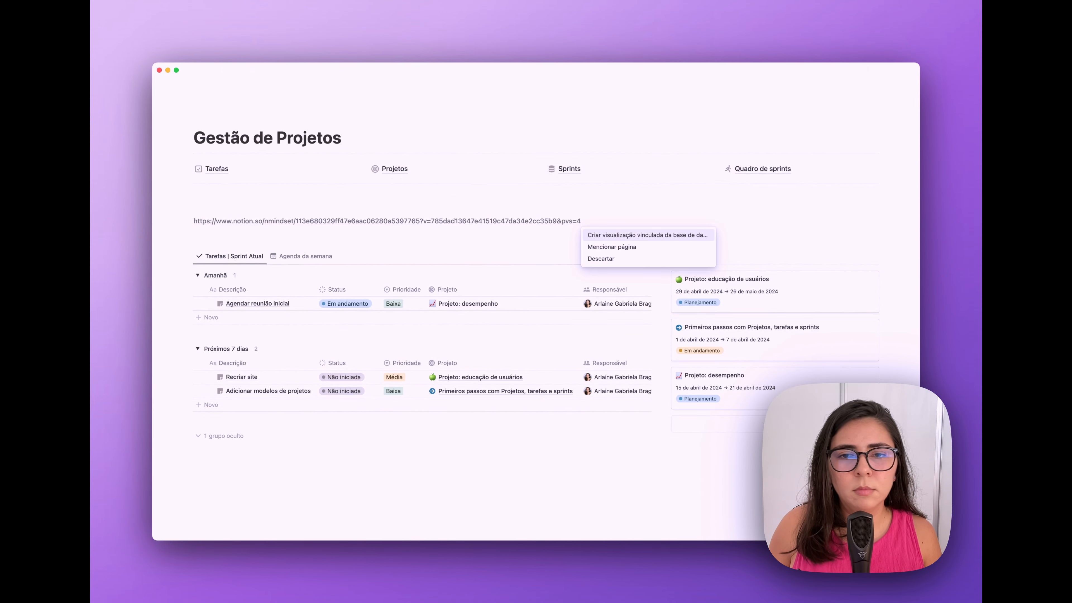
pyautogui.press('Return')
pyautogui.click(868, 247)
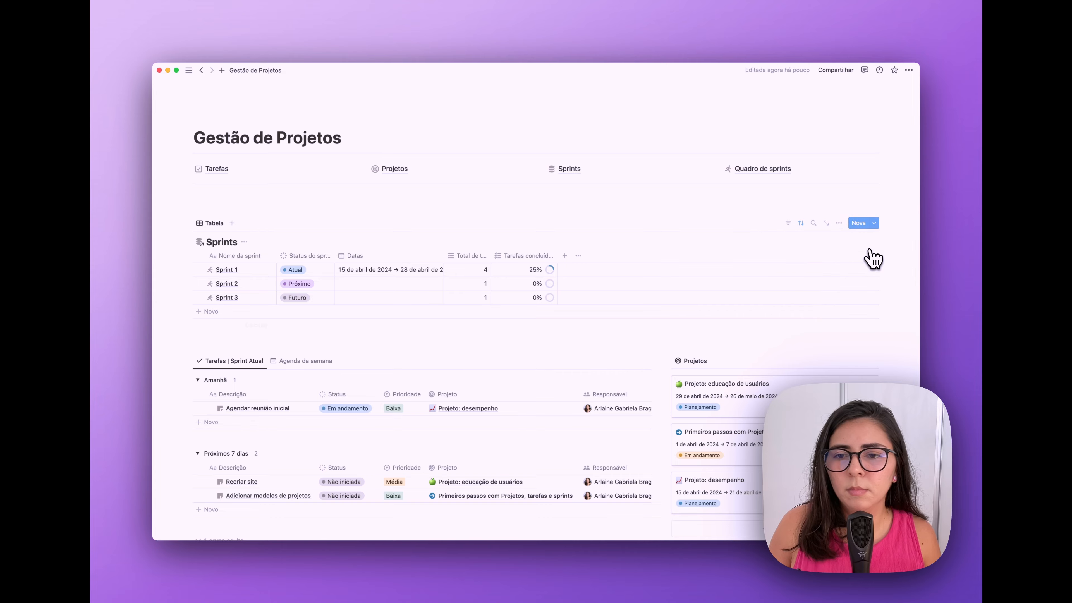
# - Rename the linked view to 'Sprints' and give it a database icon
pyautogui.click(218, 225)
pyautogui.click(227, 256)
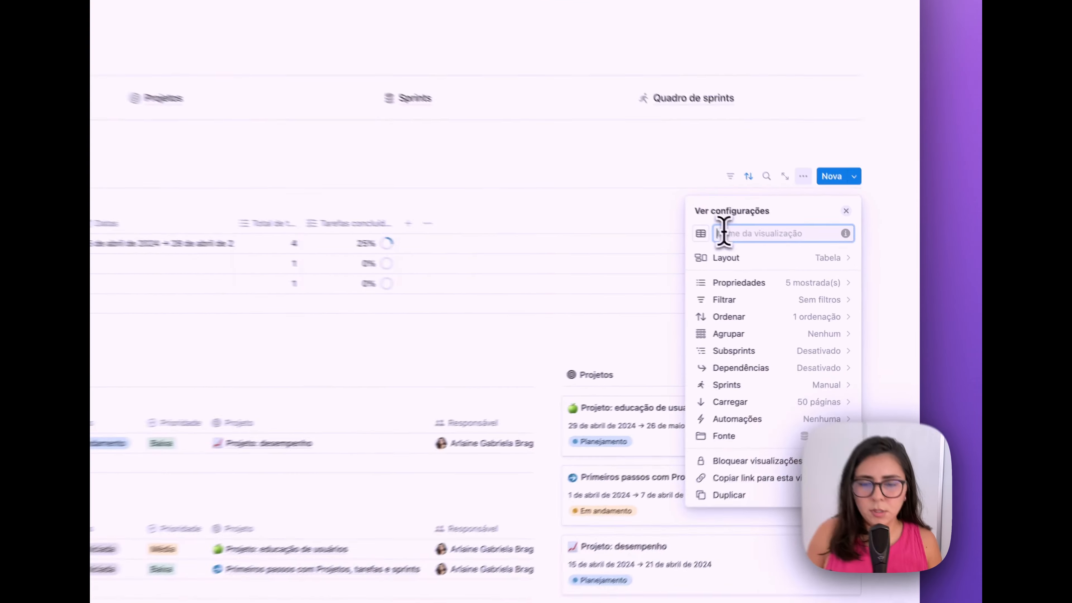
pyautogui.write('S')
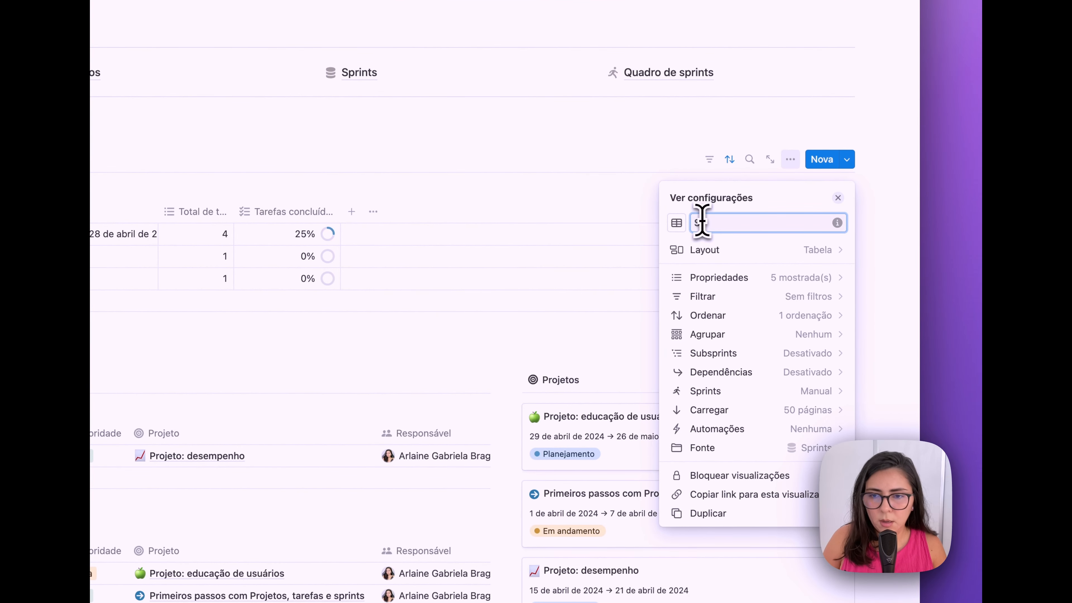
pyautogui.write('prints')
pyautogui.click(676, 223)
pyautogui.write('dat')
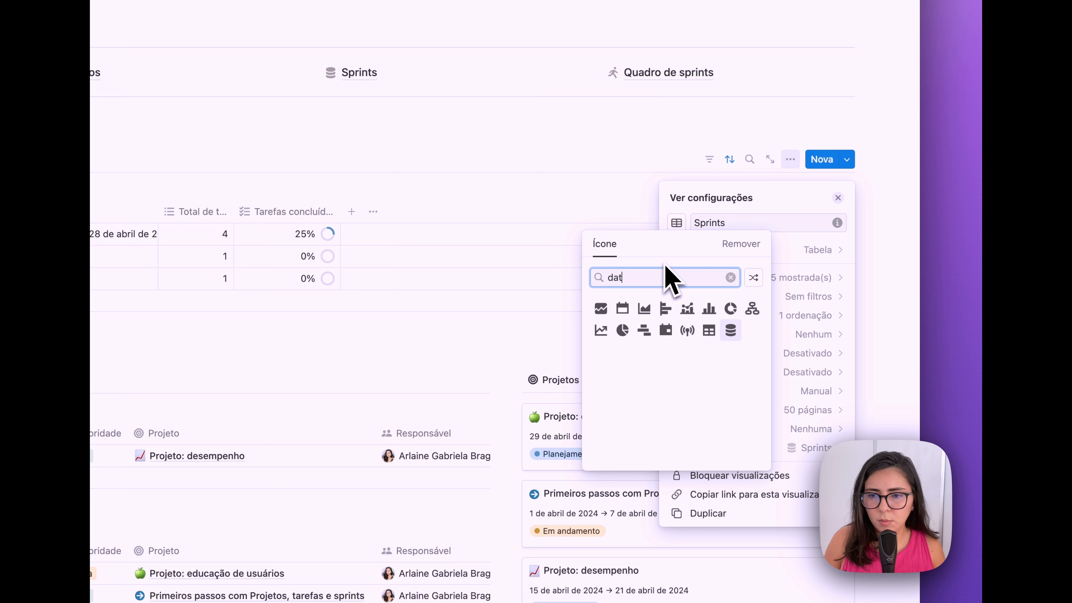
pyautogui.click(731, 330)
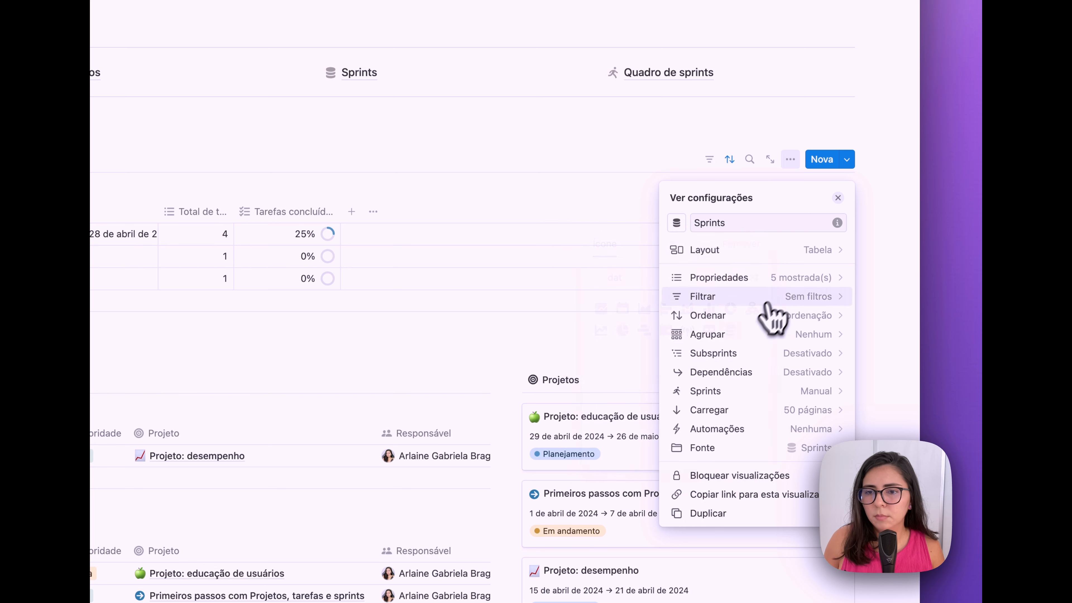
# - Switch the Sprints view to a gallery layout with title-only card previews
pyautogui.click(793, 251)
pyautogui.click(818, 296)
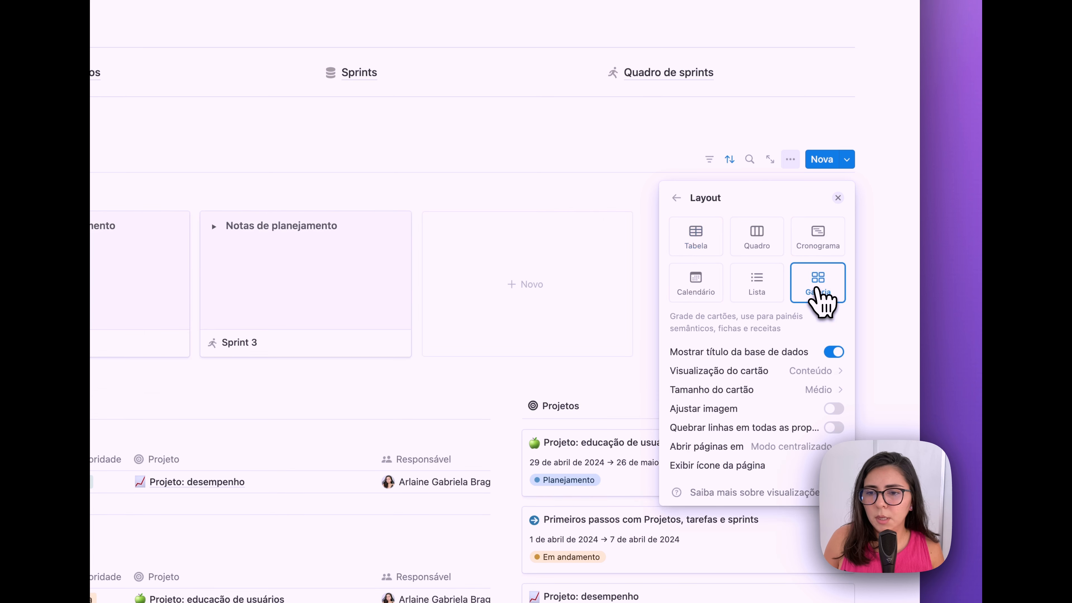
pyautogui.click(807, 370)
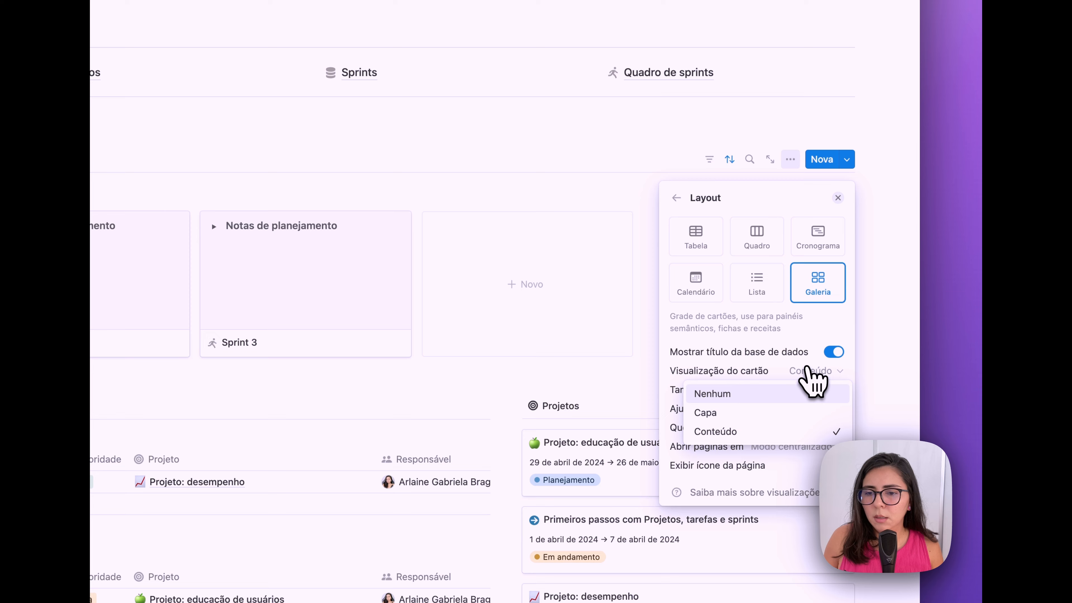
pyautogui.click(760, 404)
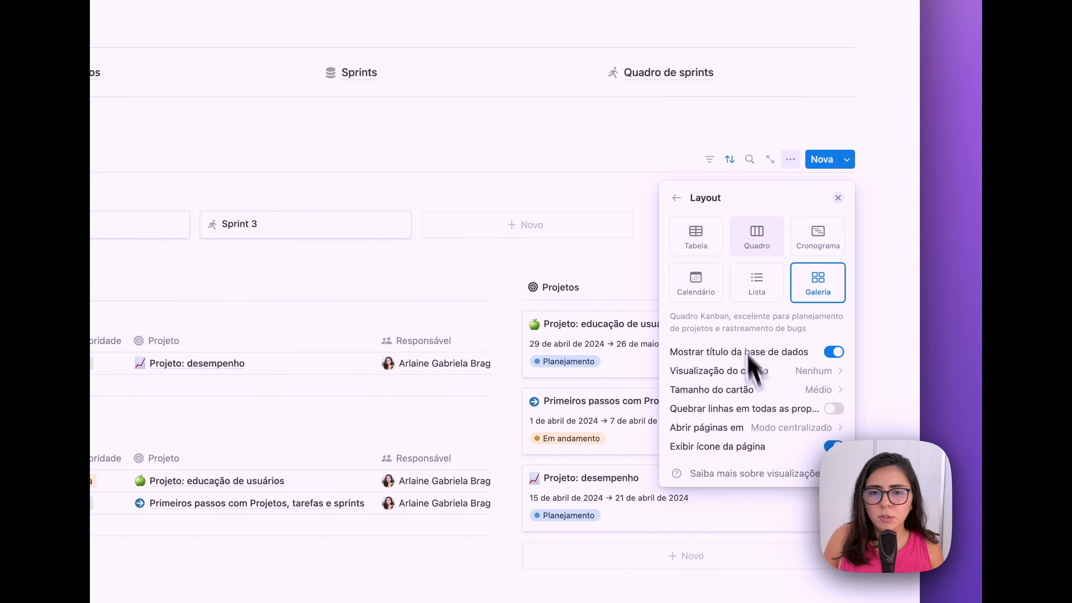
# - Show Datas, Status do sprint and Tarefas concluídas on cards, with Tarefas concluídas above status
pyautogui.click(676, 197)
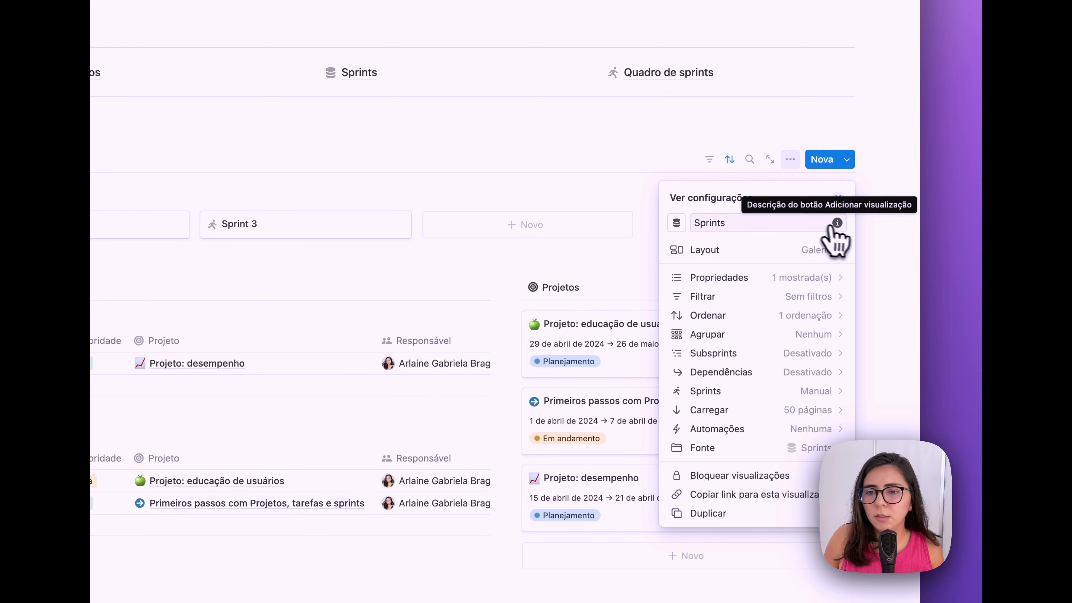
pyautogui.click(821, 276)
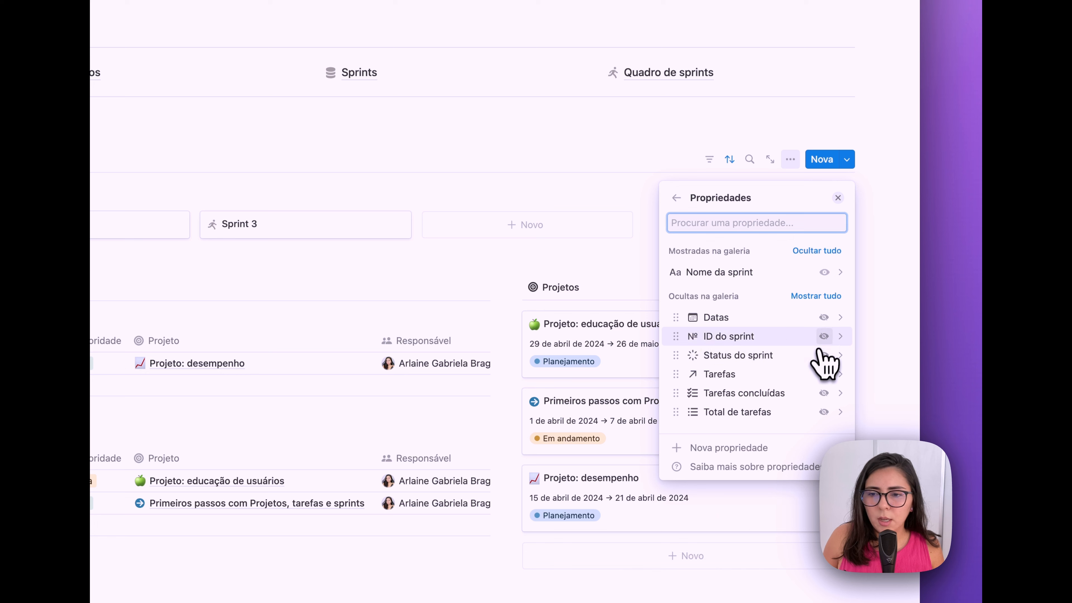
pyautogui.click(824, 317)
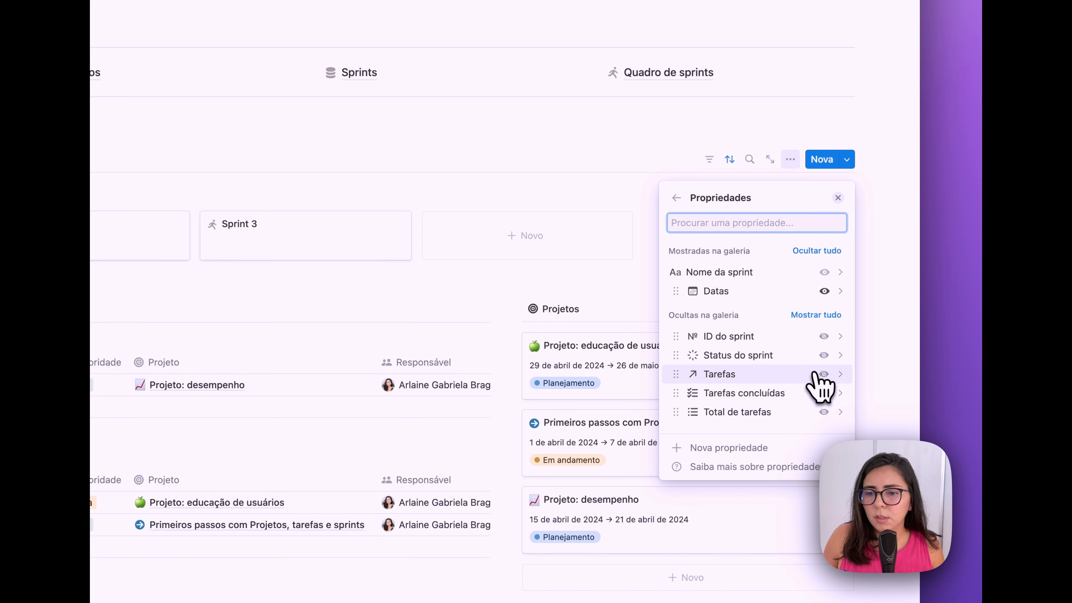
pyautogui.click(824, 355)
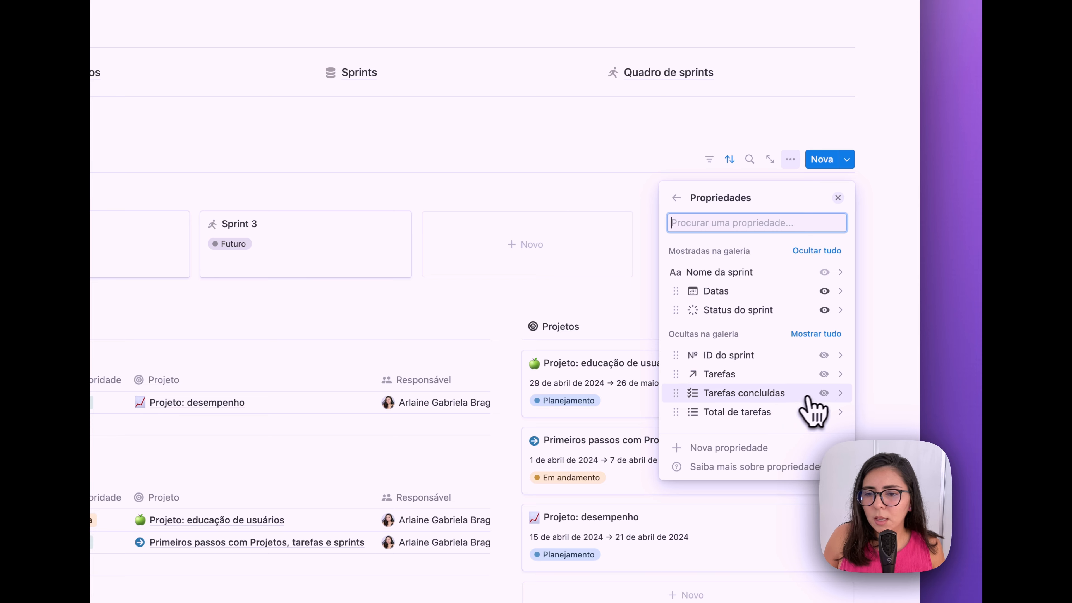
pyautogui.click(823, 393)
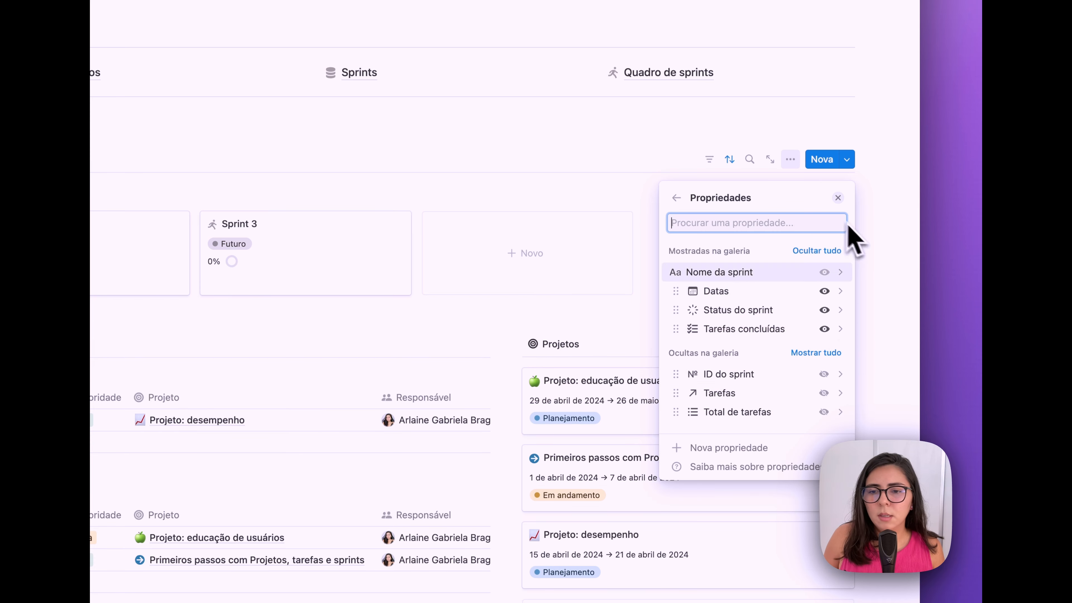
pyautogui.moveTo(677, 325); pyautogui.dragTo(677, 311)
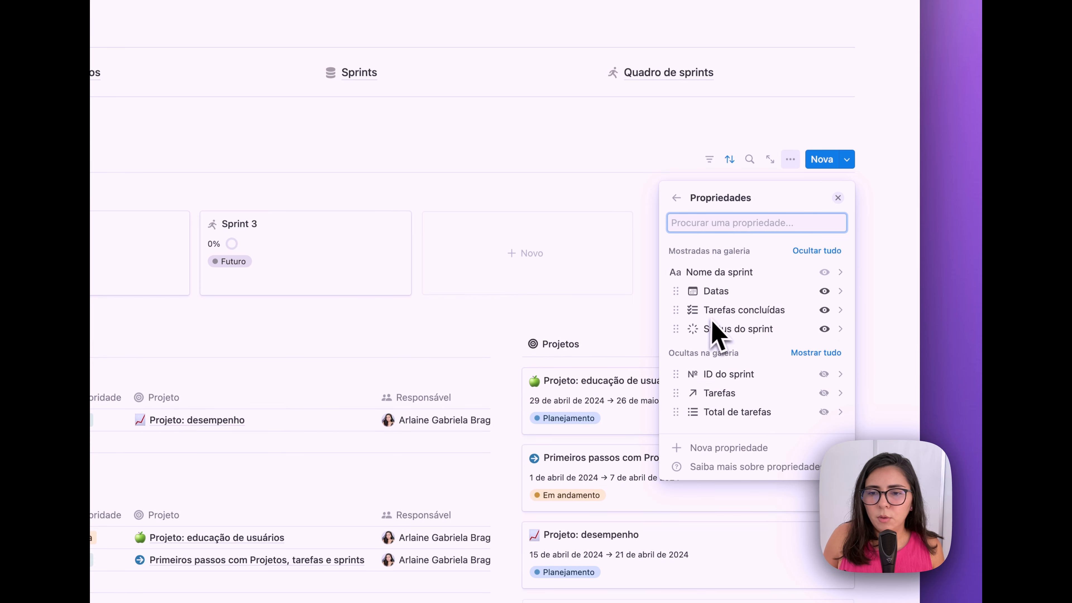
# - In Sprint 1, set the Tarefas concluídas rollup to display as a progress bar
pyautogui.click(838, 198)
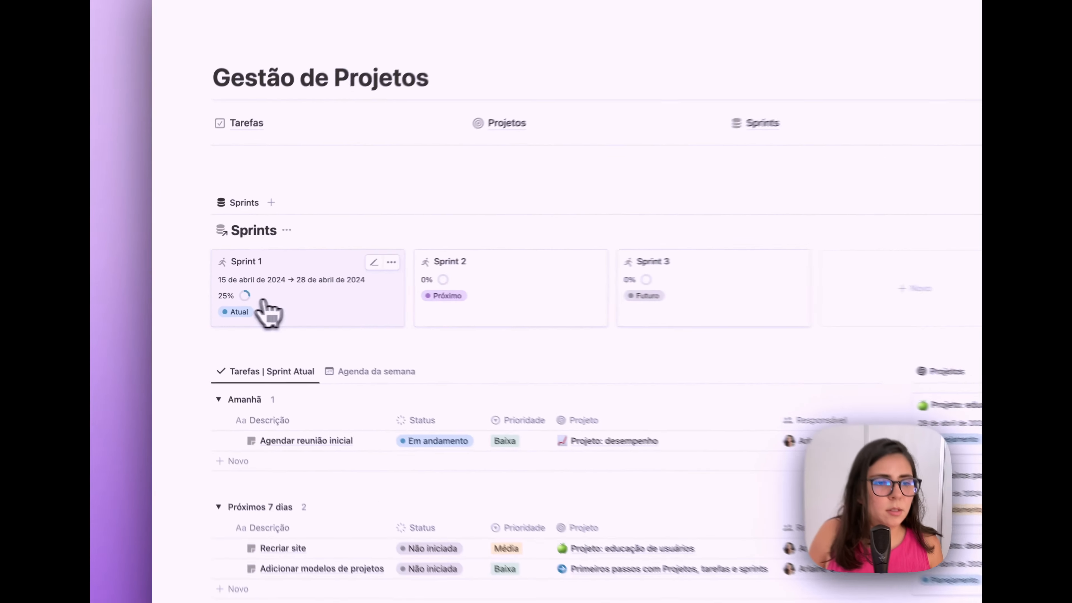
pyautogui.click(218, 295)
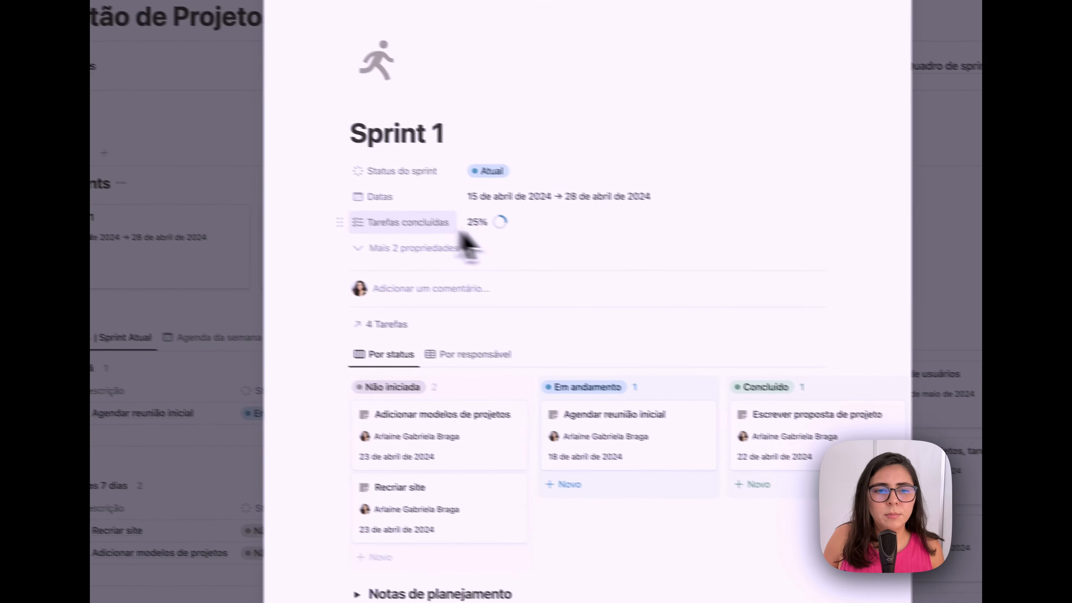
pyautogui.click(359, 215)
pyautogui.click(360, 257)
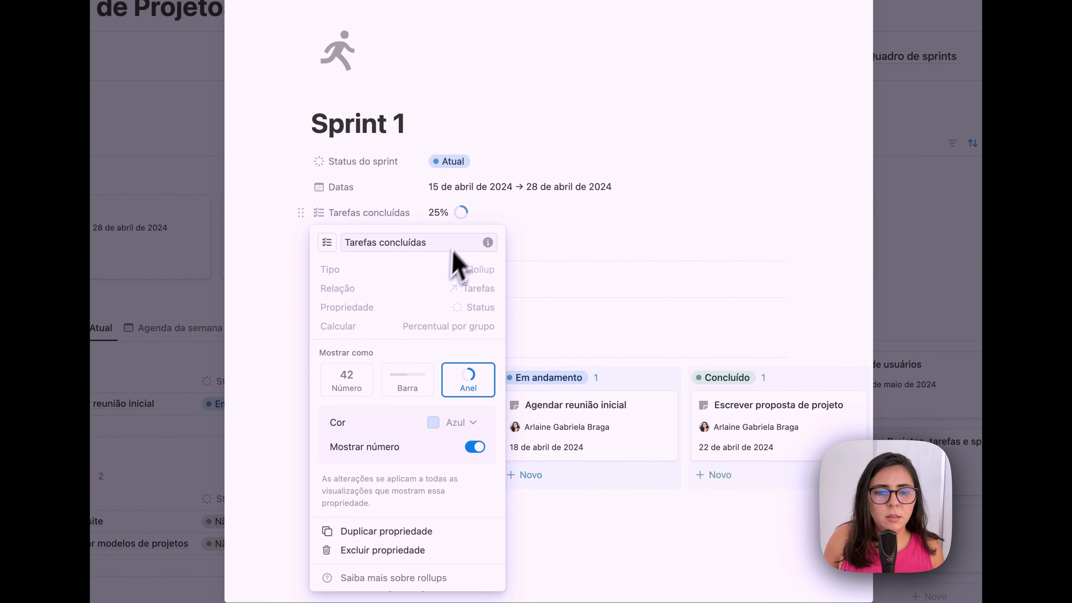
pyautogui.click(420, 386)
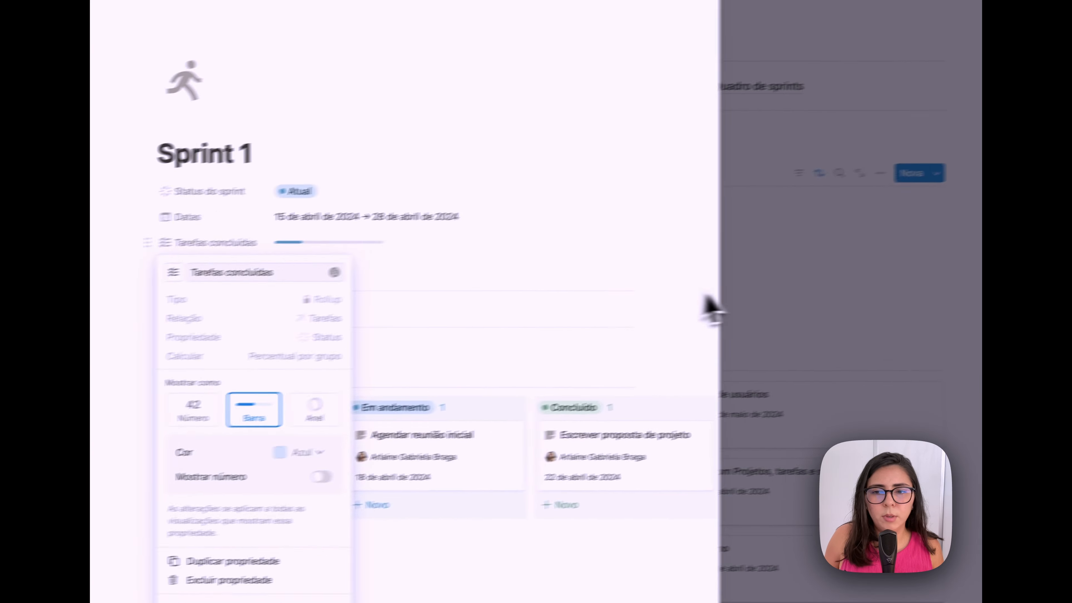
pyautogui.click(853, 264)
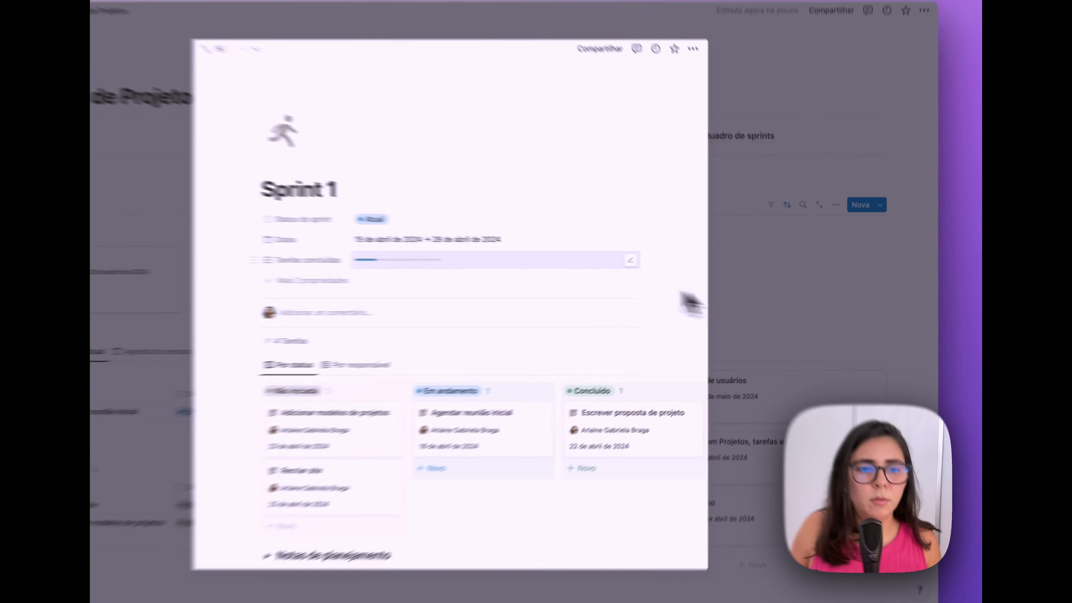
# - Return to the dashboard and hide the Sprints gallery's database title
pyautogui.click(899, 249)
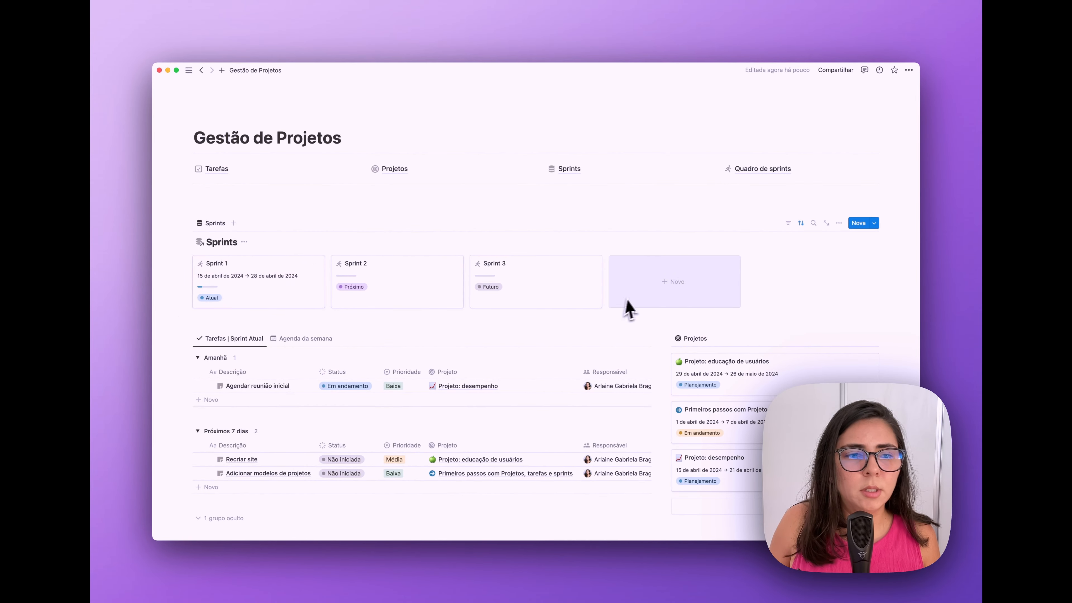
pyautogui.click(245, 242)
pyautogui.click(236, 268)
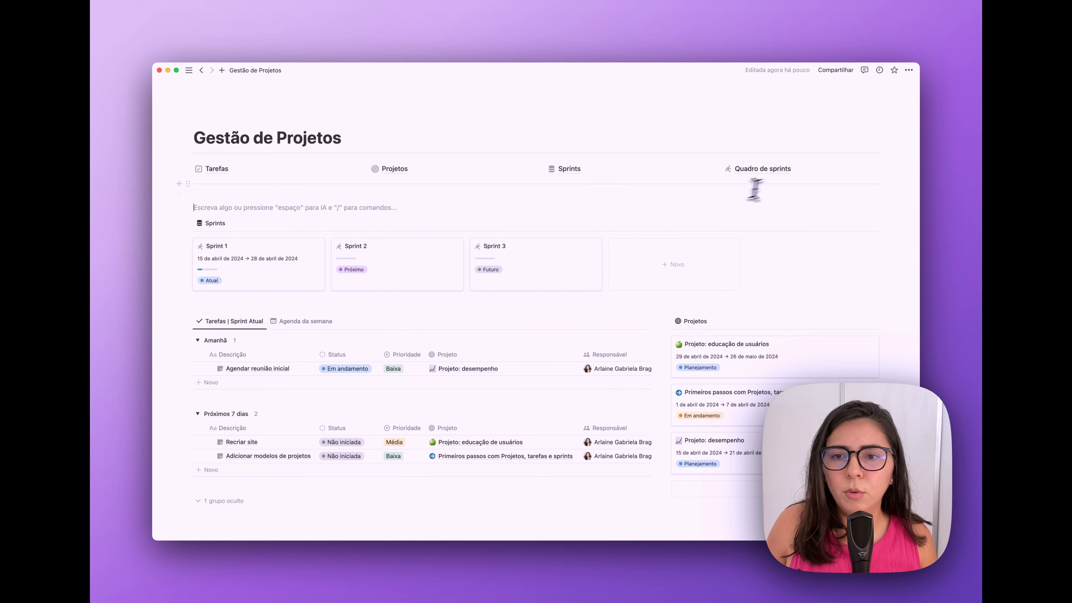
# - Copy the Atual: Sprint 1 view link from Quadro de sprints and embed it below the Sprints gallery
pyautogui.click(760, 169)
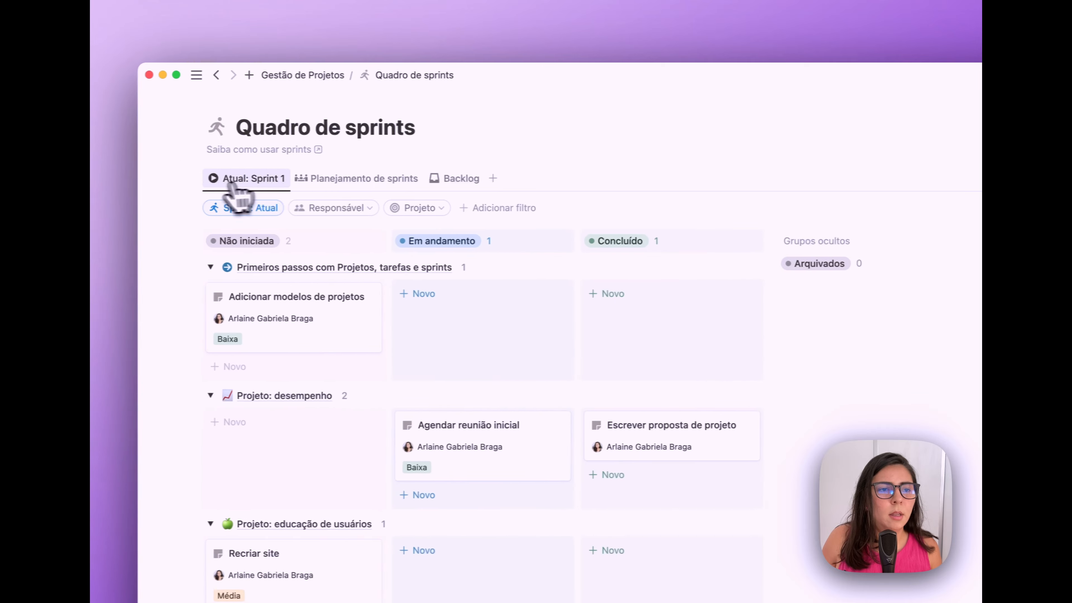
pyautogui.click(154, 181)
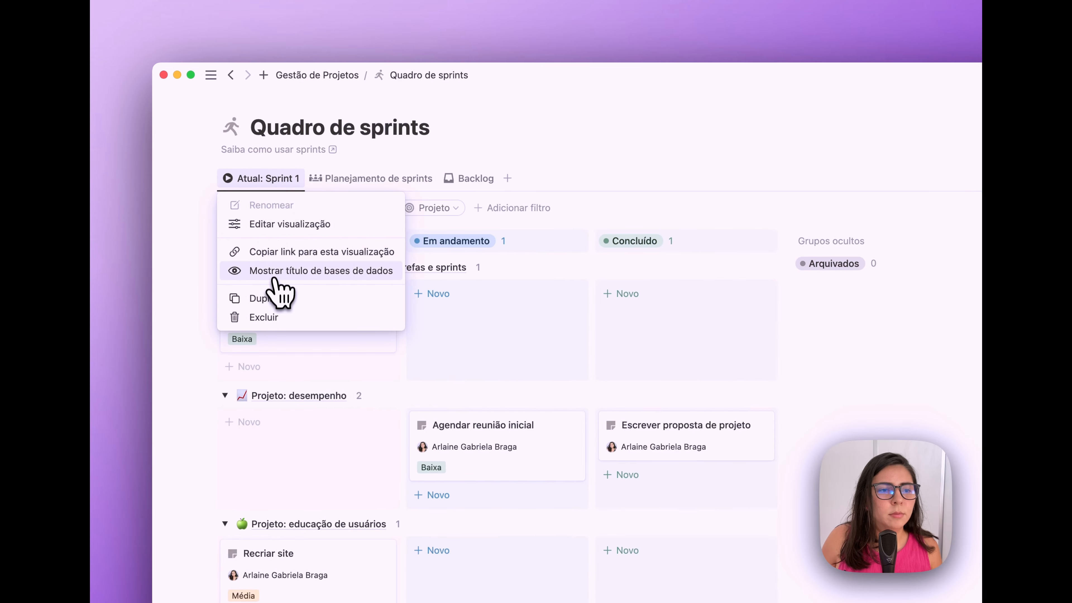
pyautogui.click(278, 253)
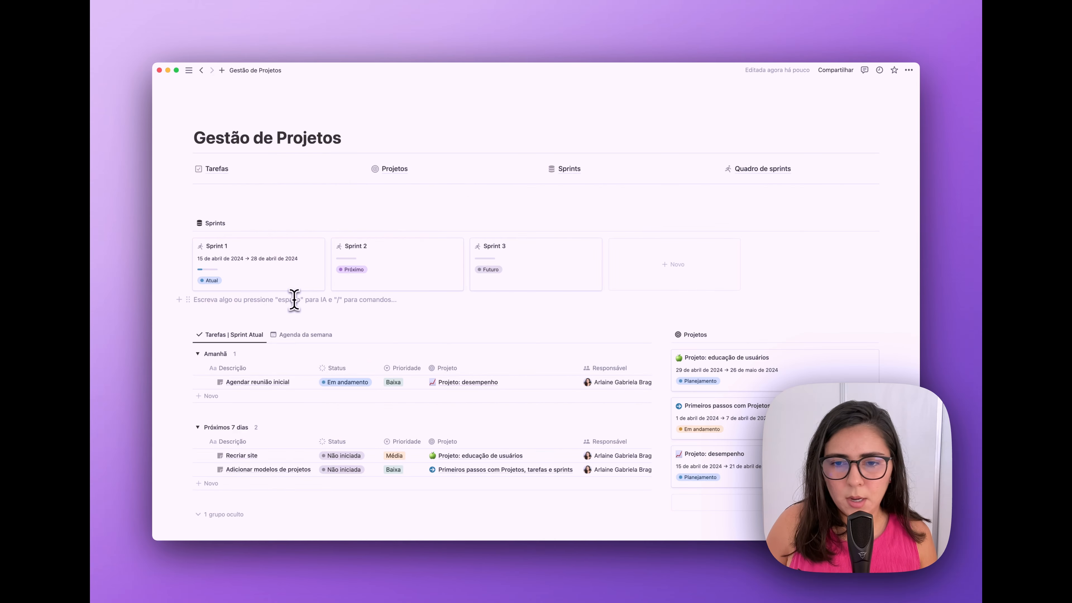
pyautogui.press('Return')
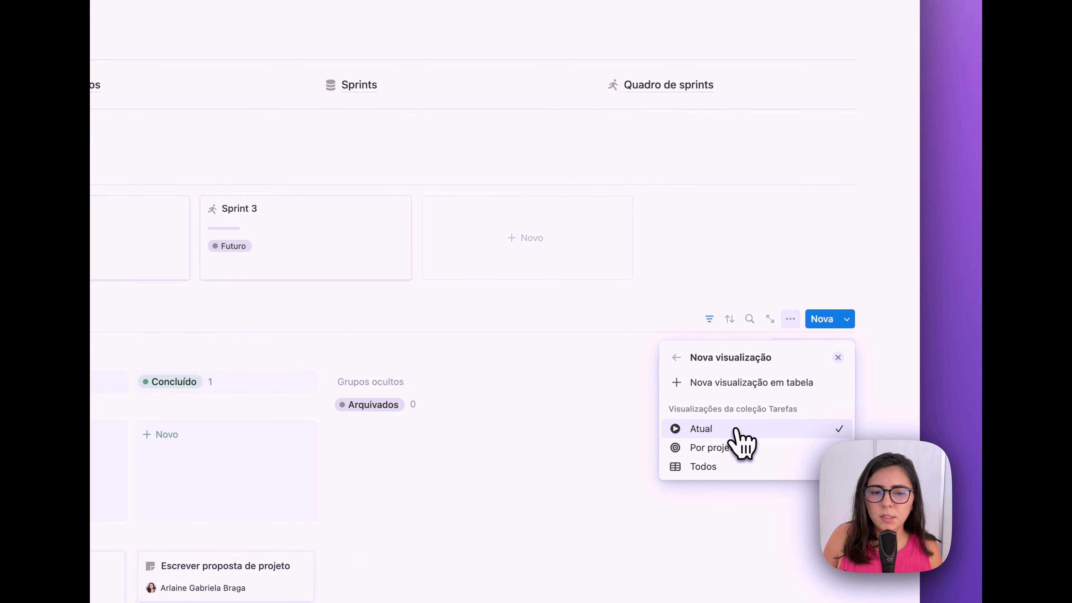
pyautogui.click(736, 430)
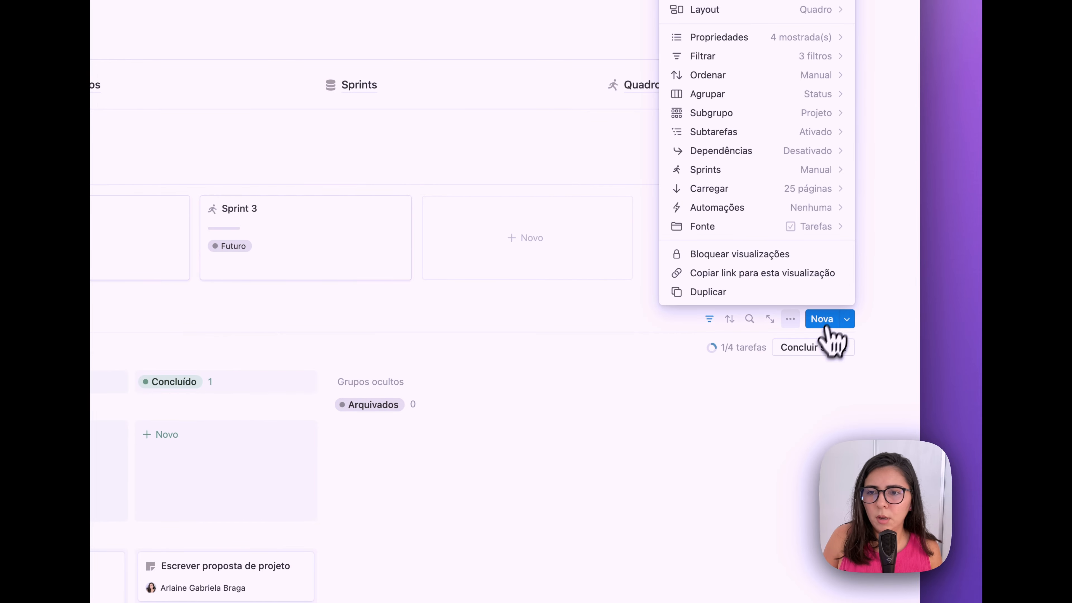
pyautogui.click(906, 224)
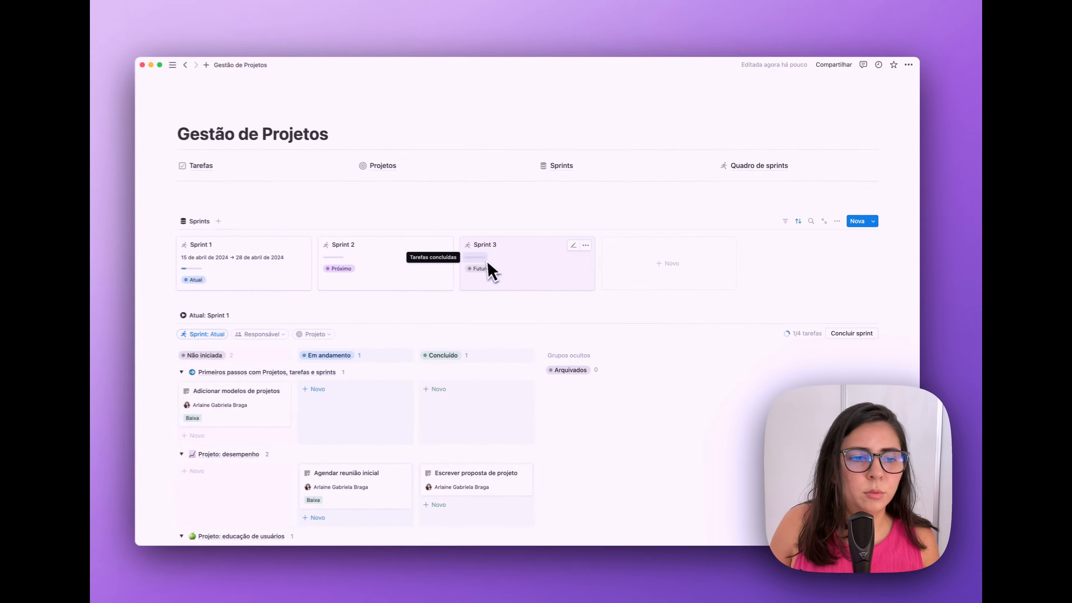
pyautogui.scroll(-5, 491, 270)
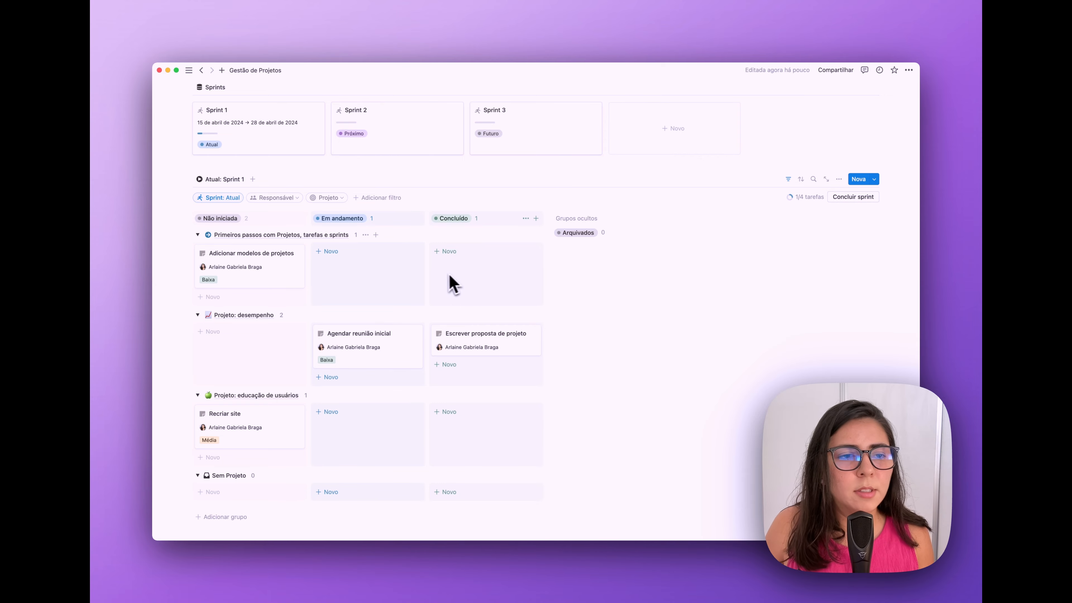
# - Remove the project subgrouping from the current-sprint board
pyautogui.click(839, 179)
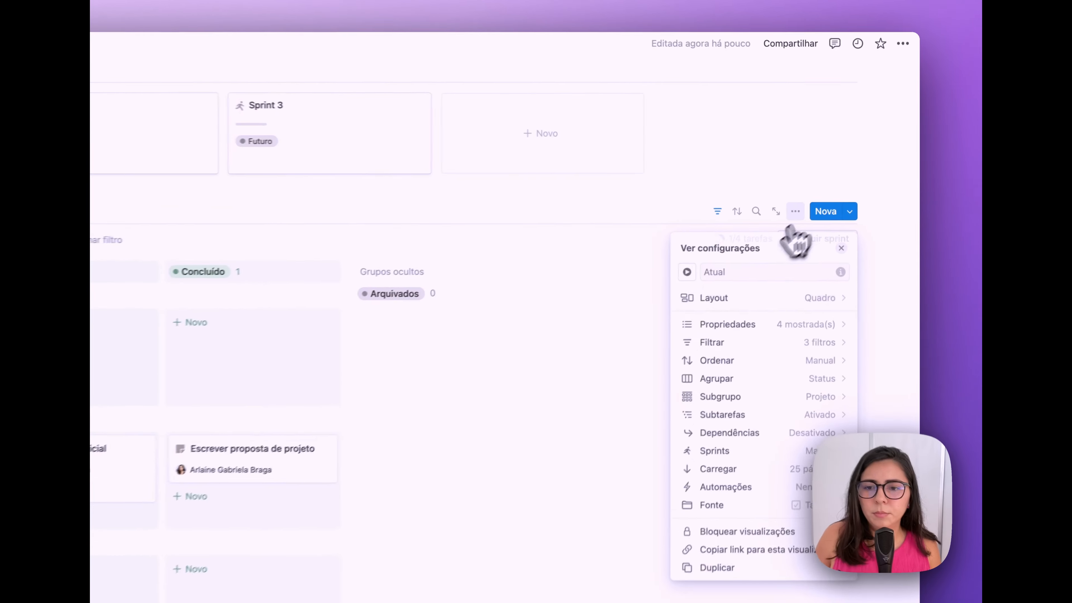
pyautogui.click(763, 339)
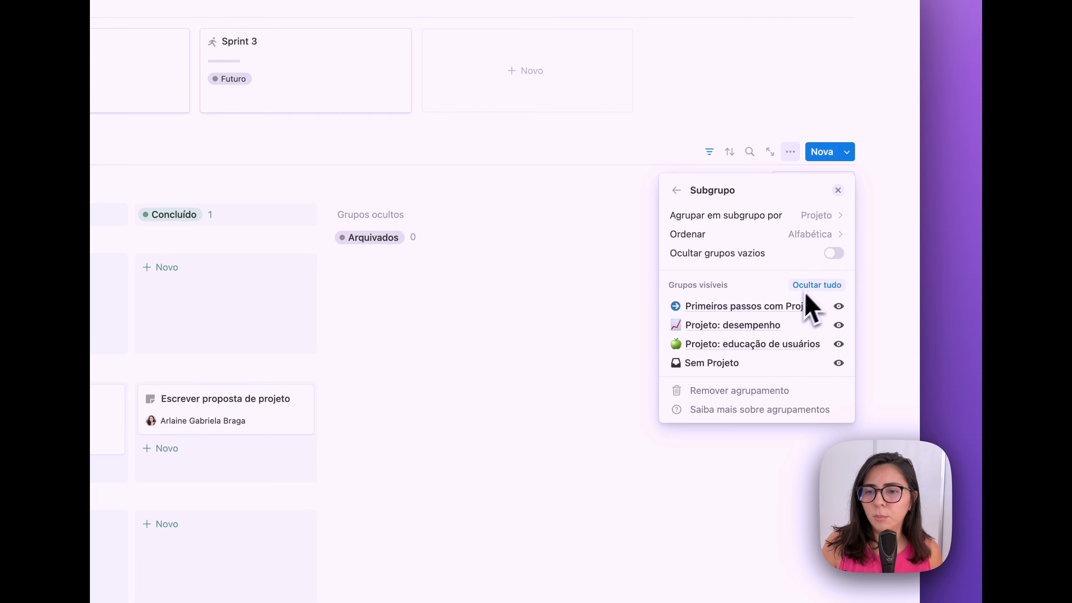
pyautogui.click(741, 385)
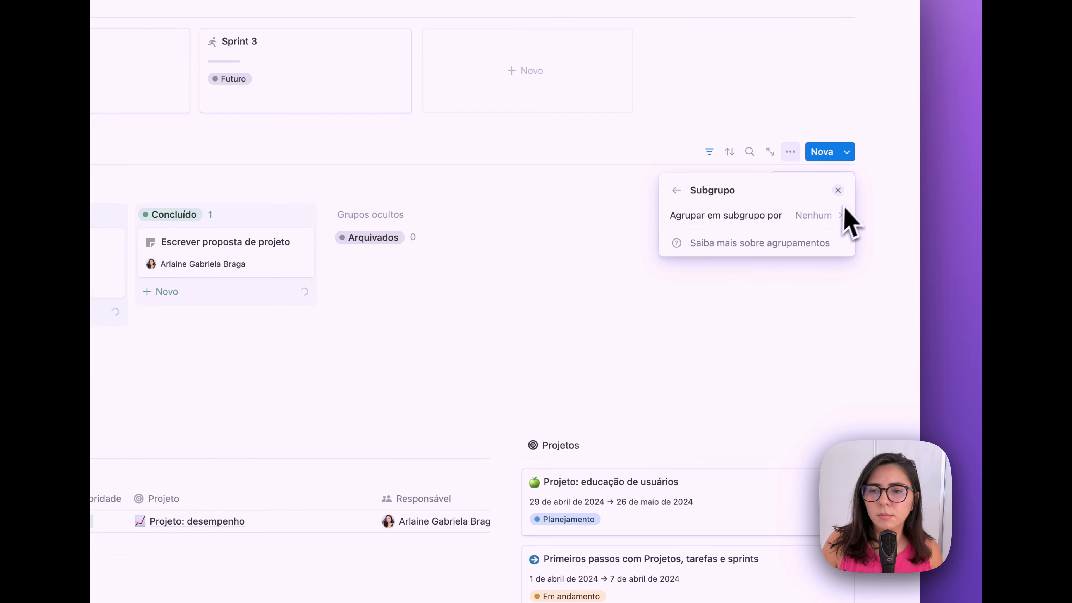
pyautogui.click(838, 190)
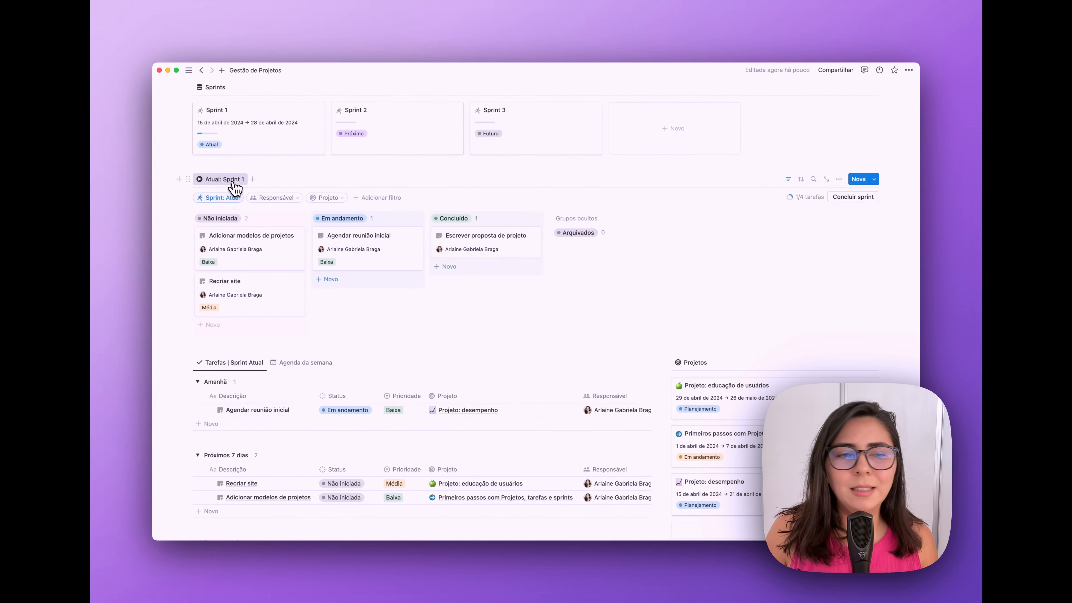
# - Change the current-sprint view to a list layout grouped by Status
pyautogui.click(233, 182)
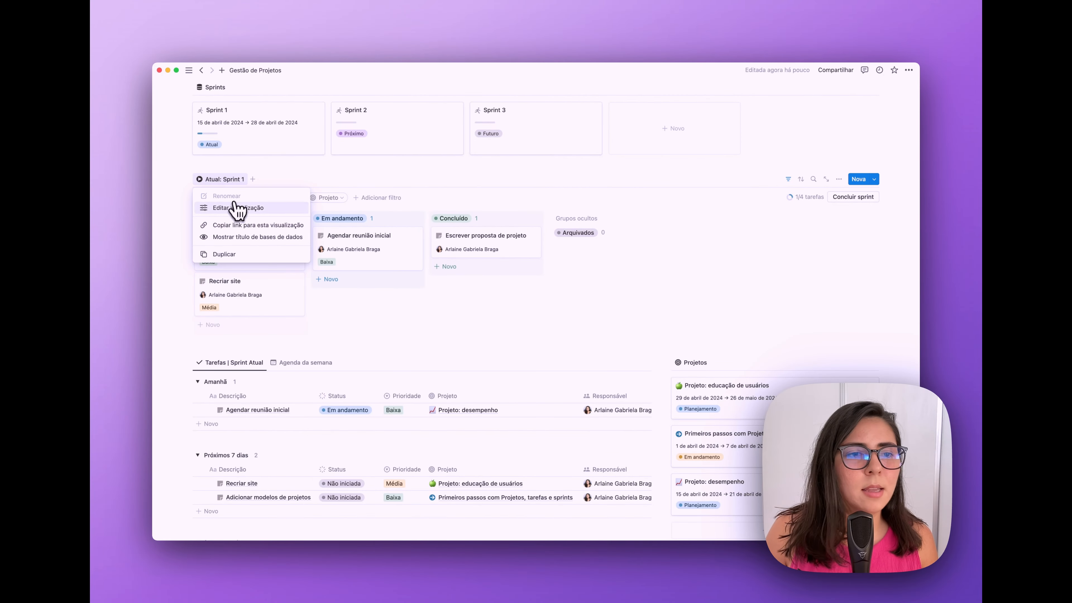
pyautogui.click(235, 211)
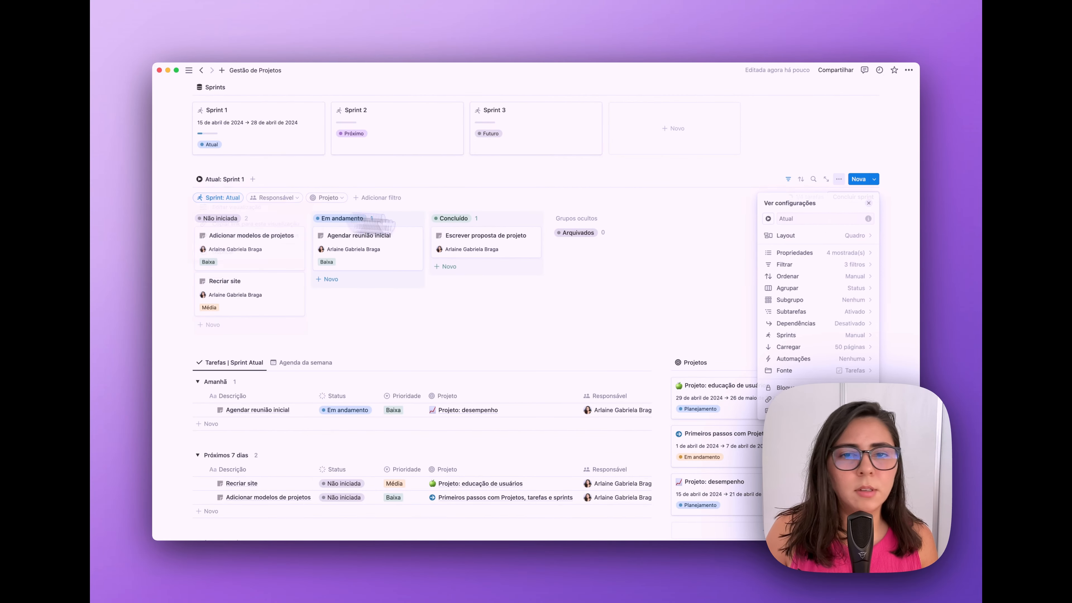
pyautogui.click(852, 243)
pyautogui.click(823, 257)
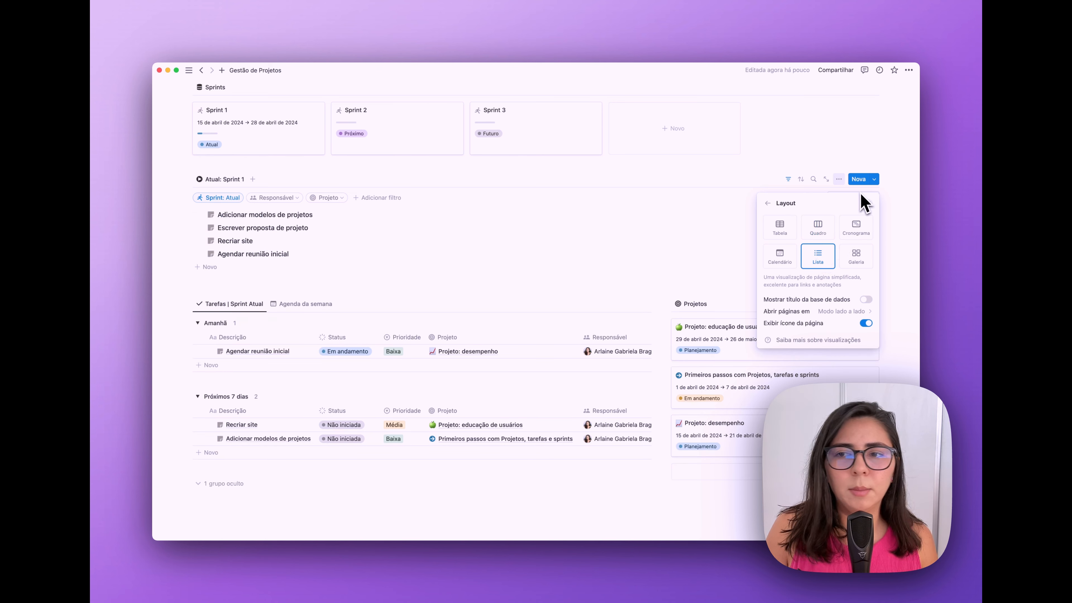
pyautogui.click(773, 206)
pyautogui.click(861, 292)
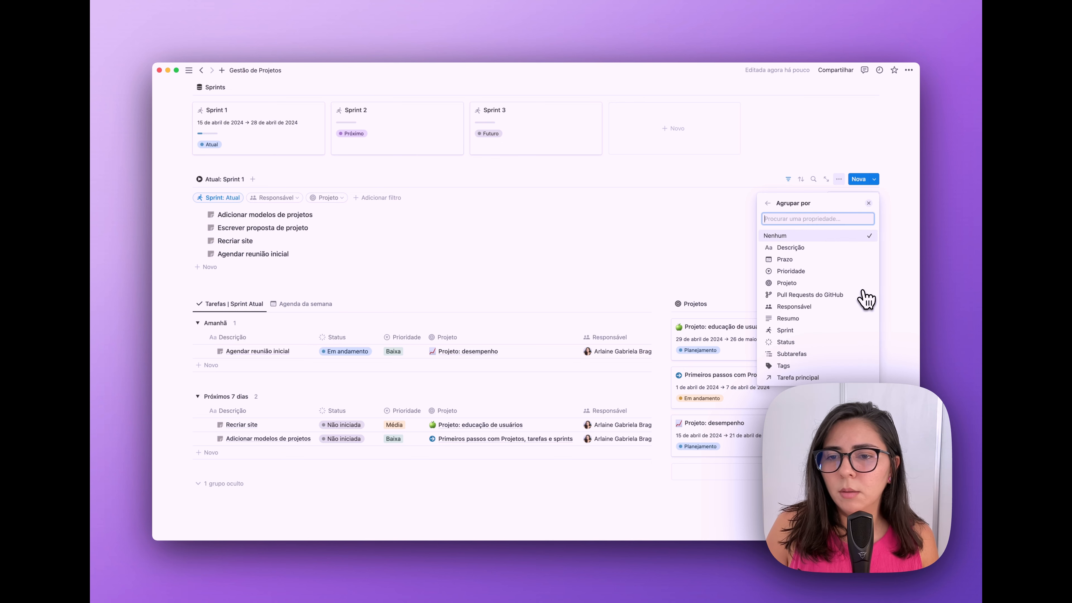
pyautogui.click(792, 343)
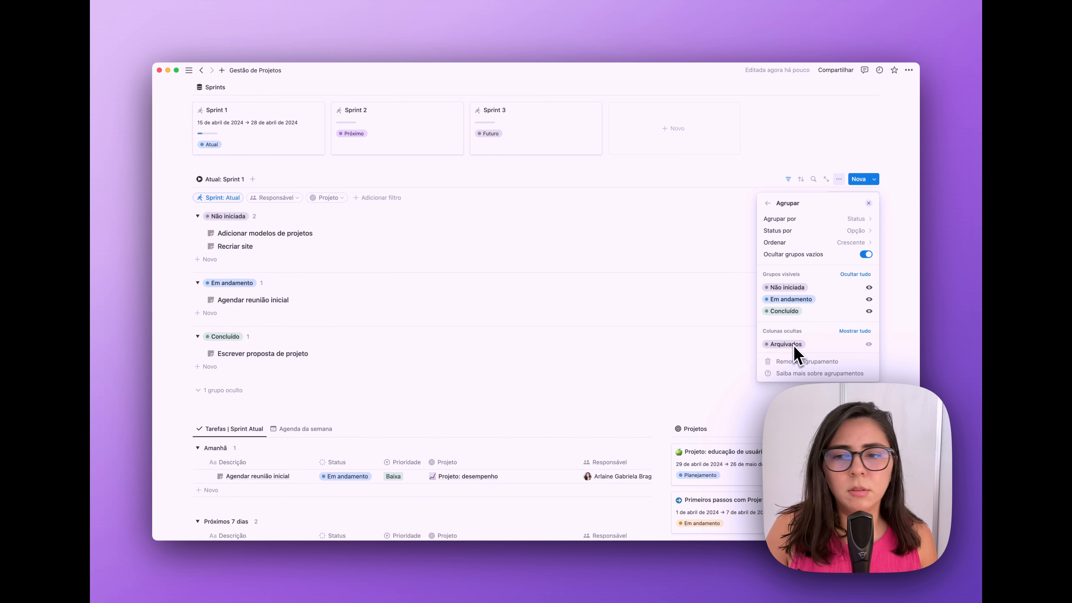
# - Collapse the Não iniciada, Em andamento and Concluído groups and hide the filter bar
pyautogui.click(198, 216)
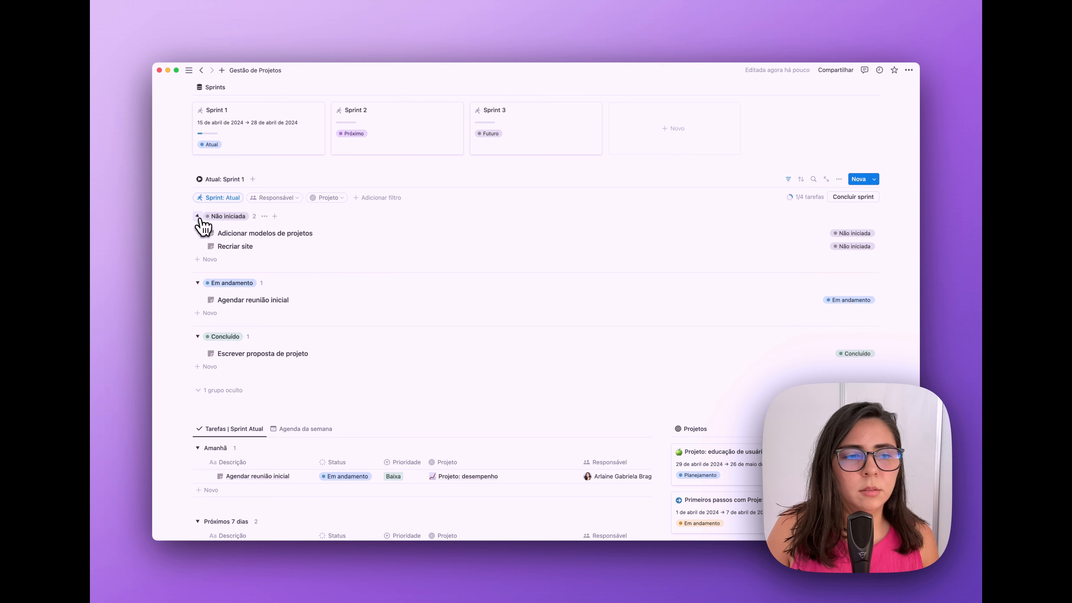
pyautogui.click(198, 217)
pyautogui.click(198, 237)
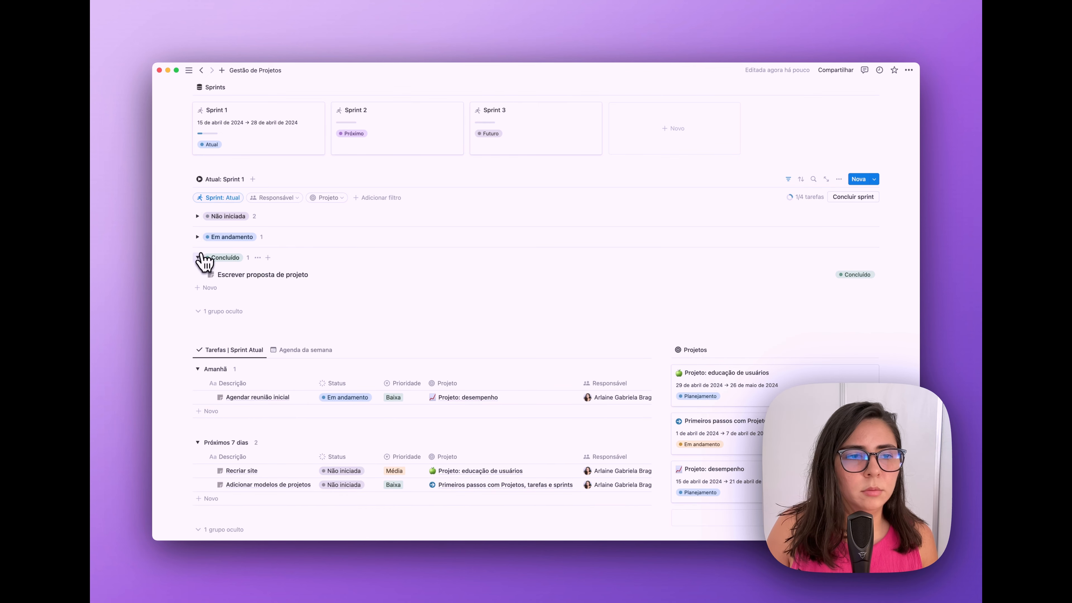
pyautogui.click(197, 257)
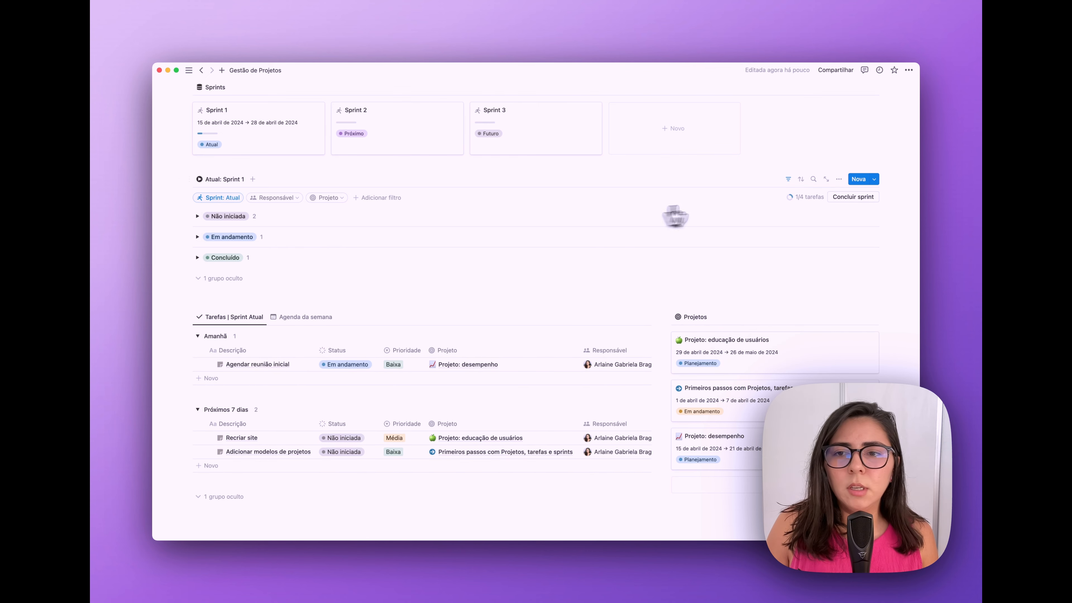
pyautogui.click(788, 180)
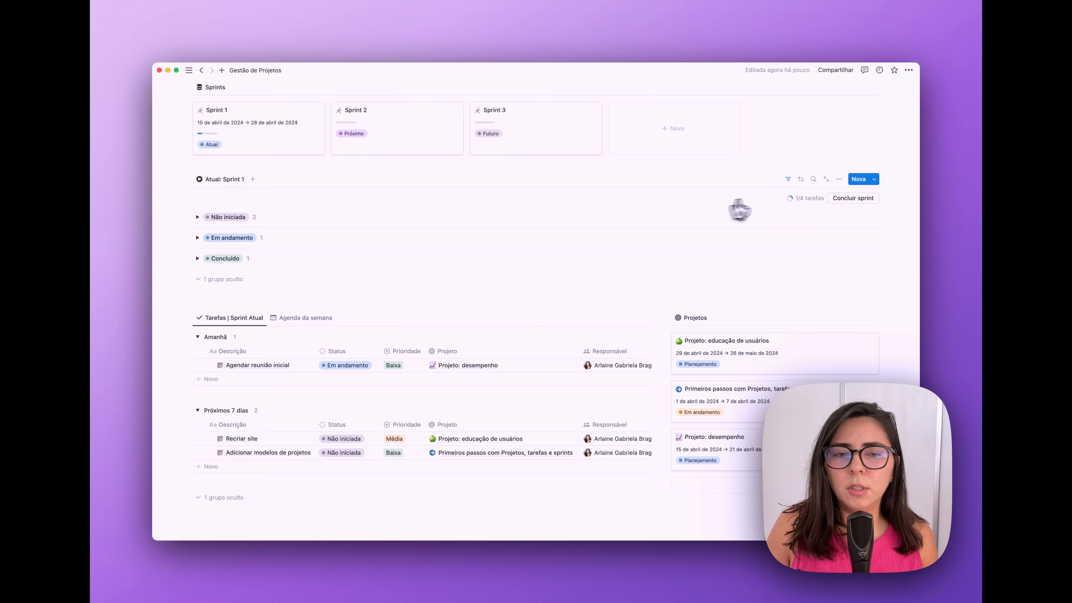
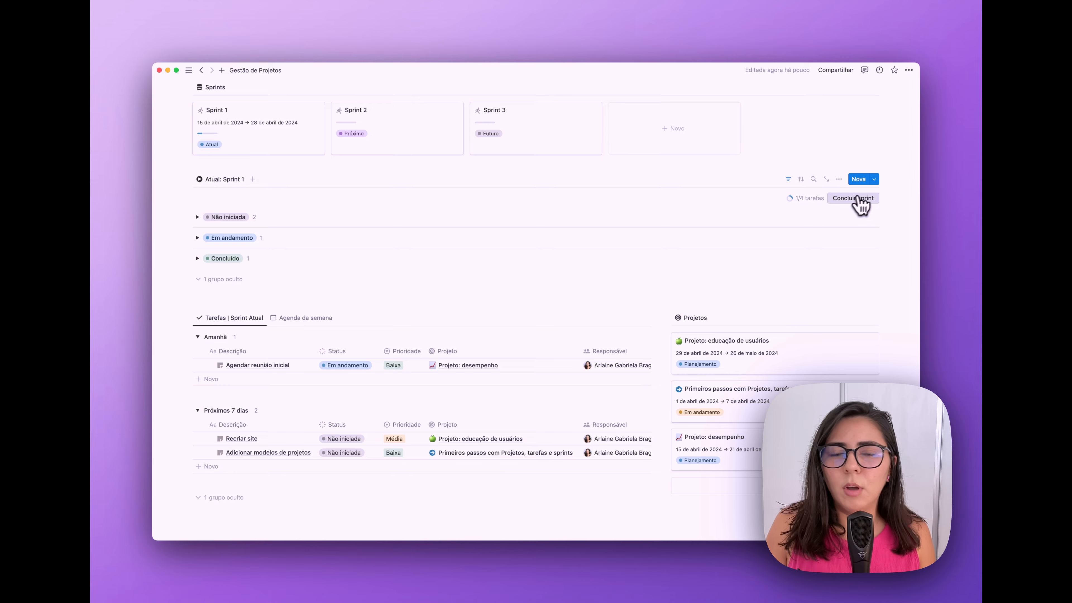
# - Add a callout block with a dark list icon below the database links
pyautogui.scroll(5, 476, 224)
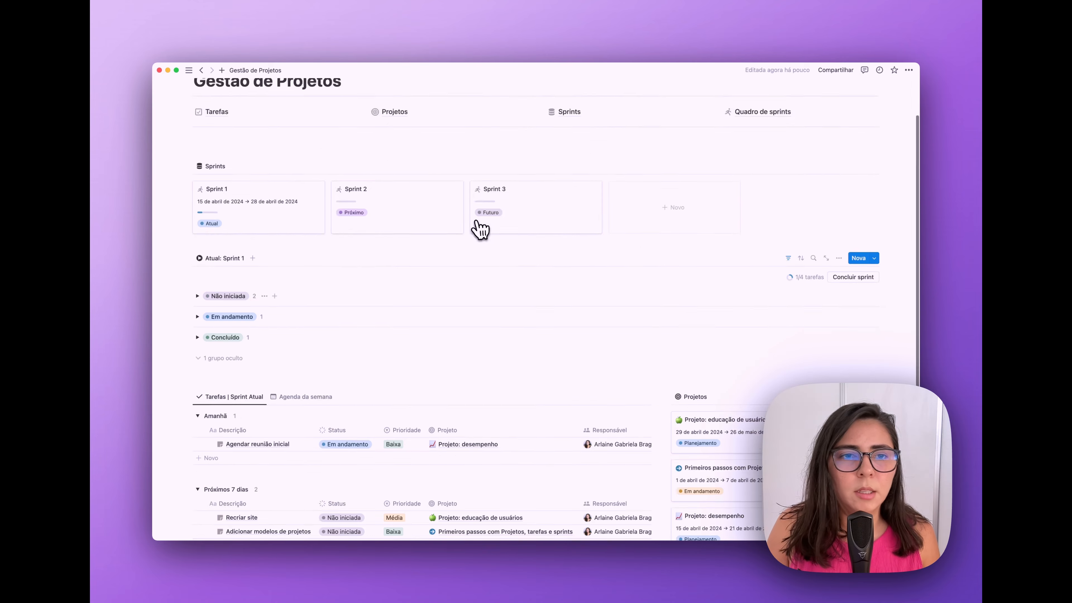
pyautogui.click(352, 203)
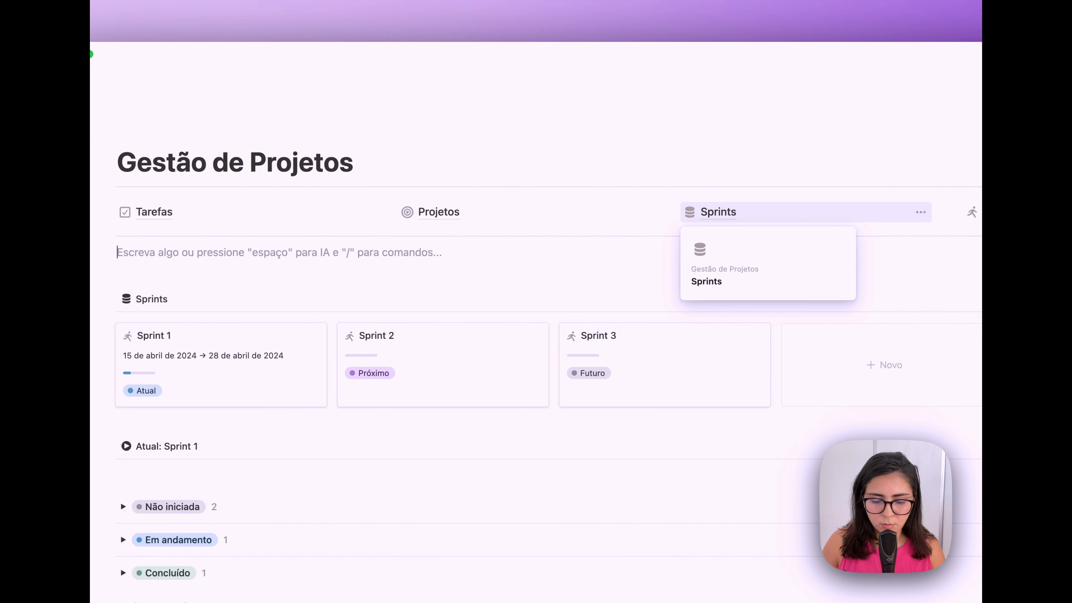
pyautogui.write('/fr')
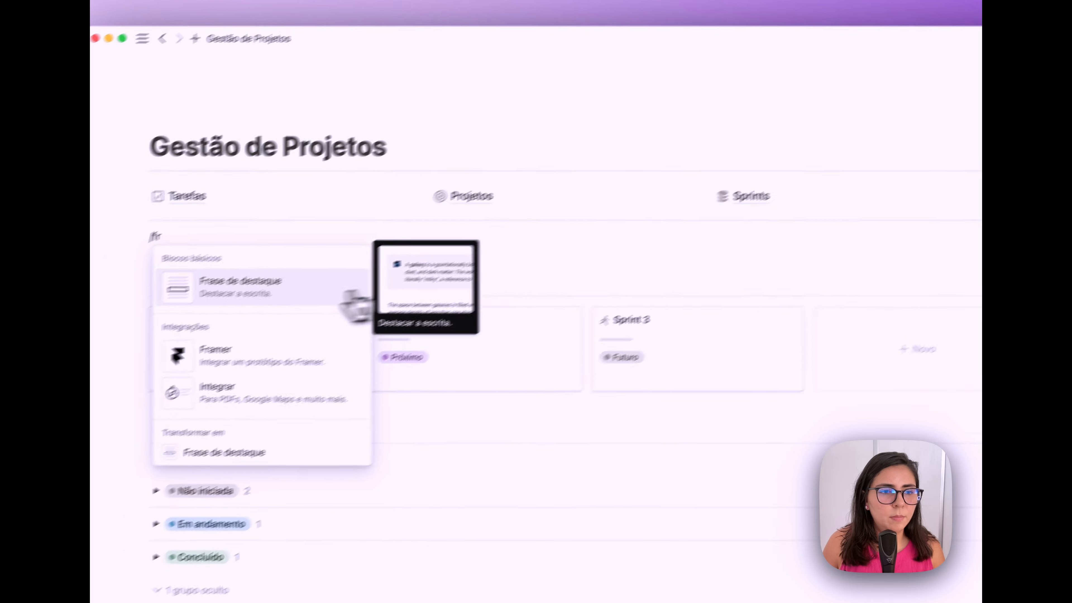
pyautogui.click(202, 308)
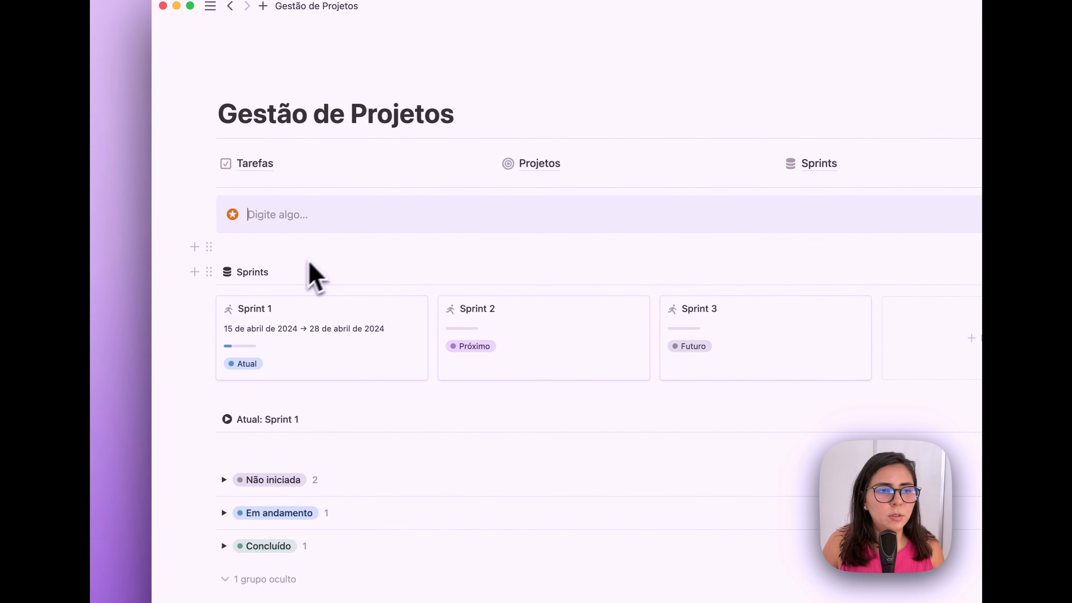
pyautogui.click(232, 214)
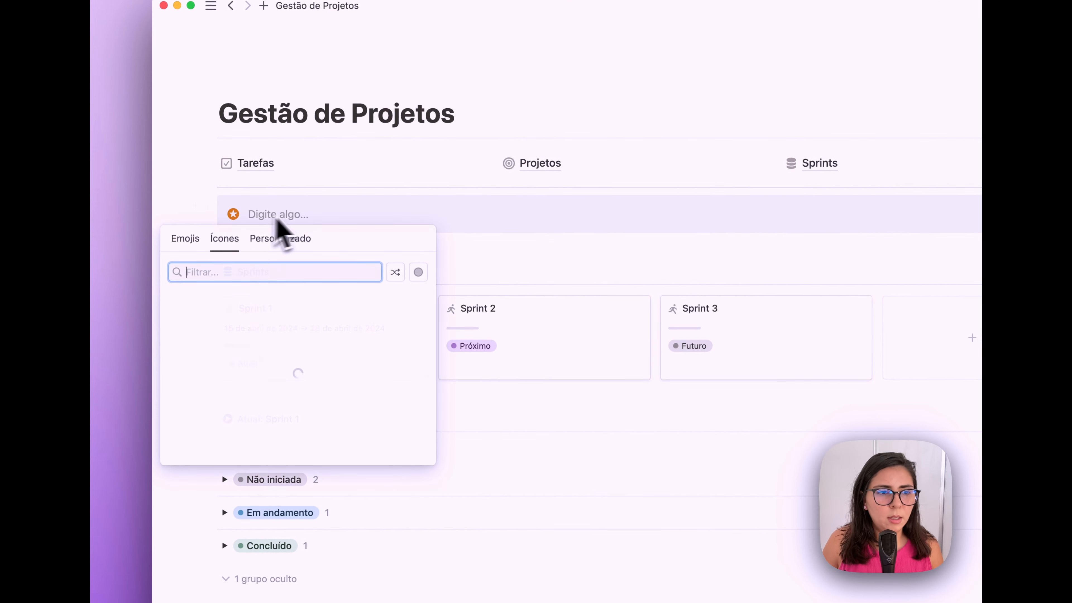
pyautogui.write('li')
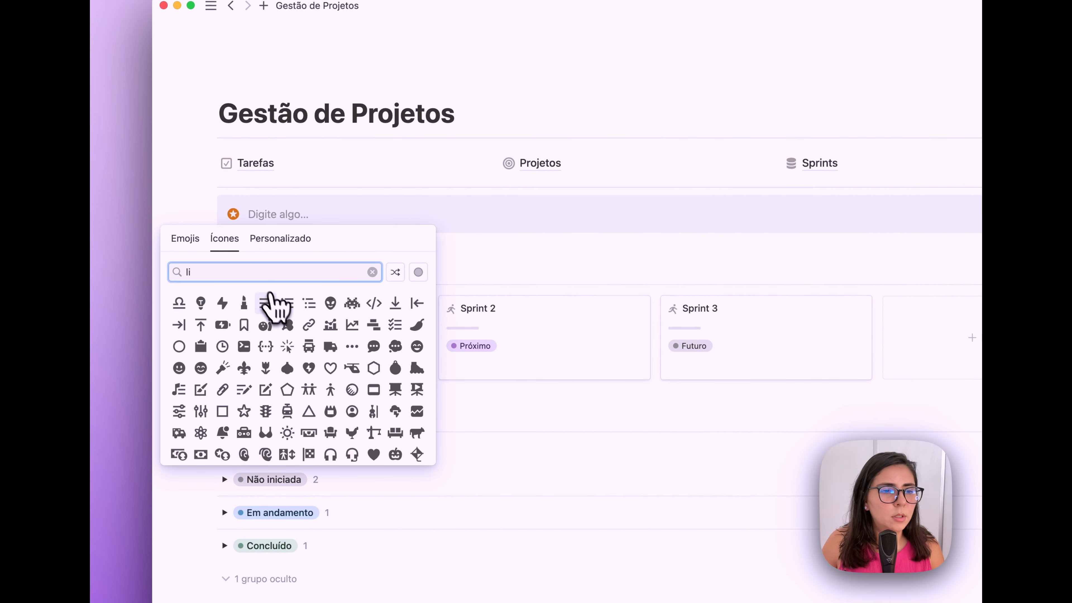
pyautogui.moveTo(265, 306)
pyautogui.click(221, 325)
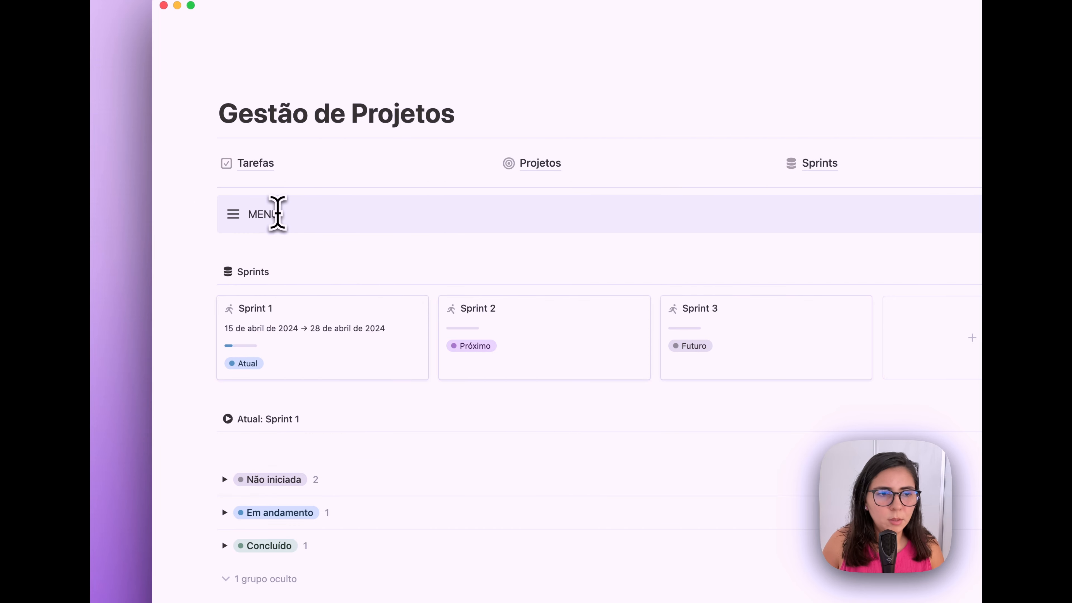
# - Move an empty block and the Tarefas and Projetos links into the MENU callout
pyautogui.press('Return')
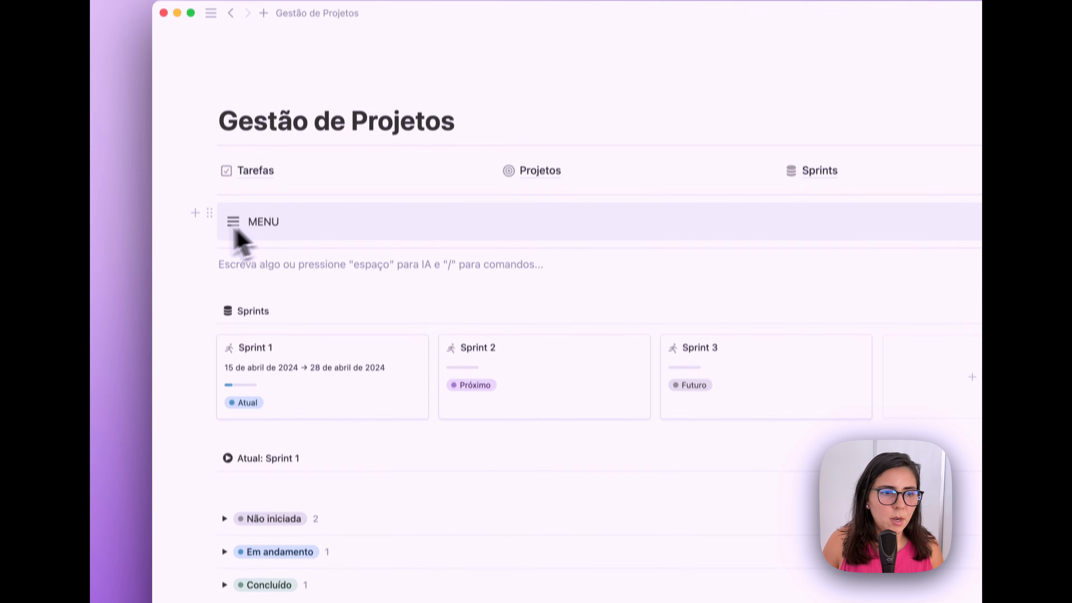
pyautogui.moveTo(211, 248); pyautogui.dragTo(291, 220)
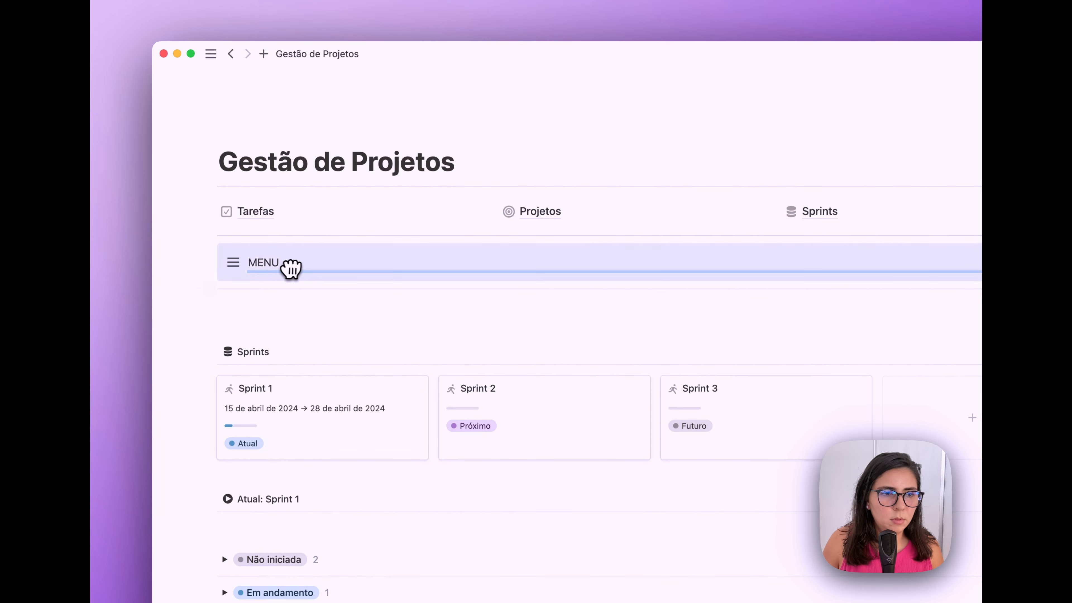
pyautogui.moveTo(291, 270); pyautogui.dragTo(287, 265)
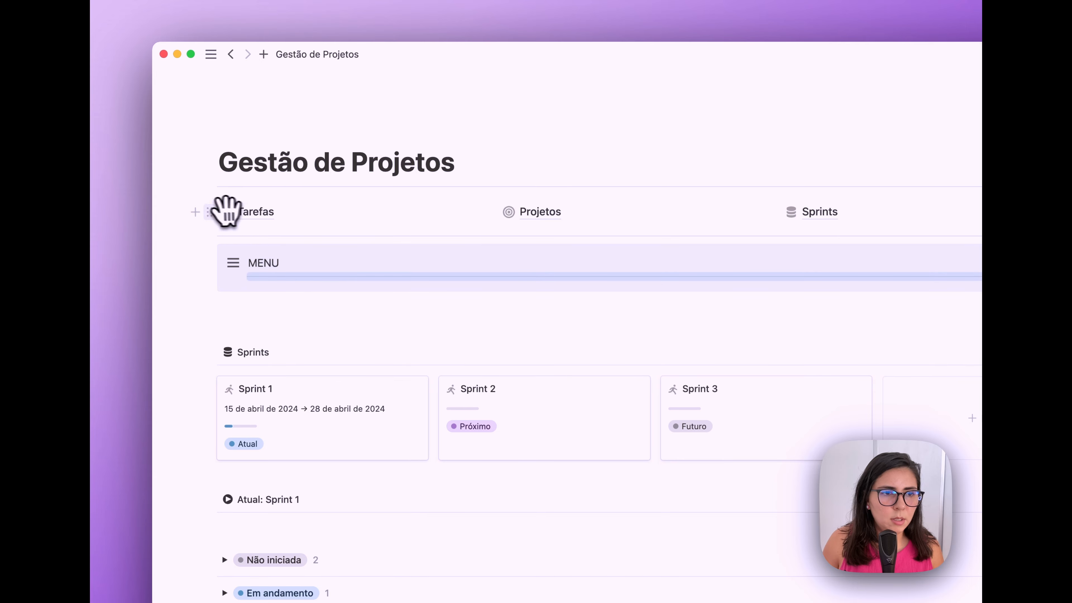
pyautogui.moveTo(222, 208); pyautogui.dragTo(275, 277)
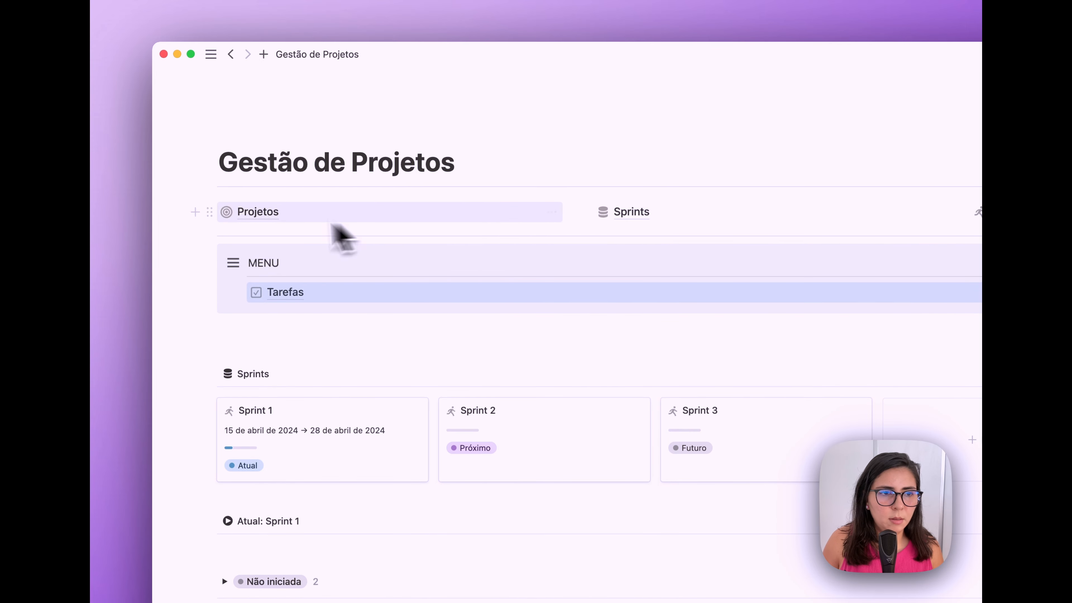
pyautogui.moveTo(208, 211); pyautogui.dragTo(288, 306)
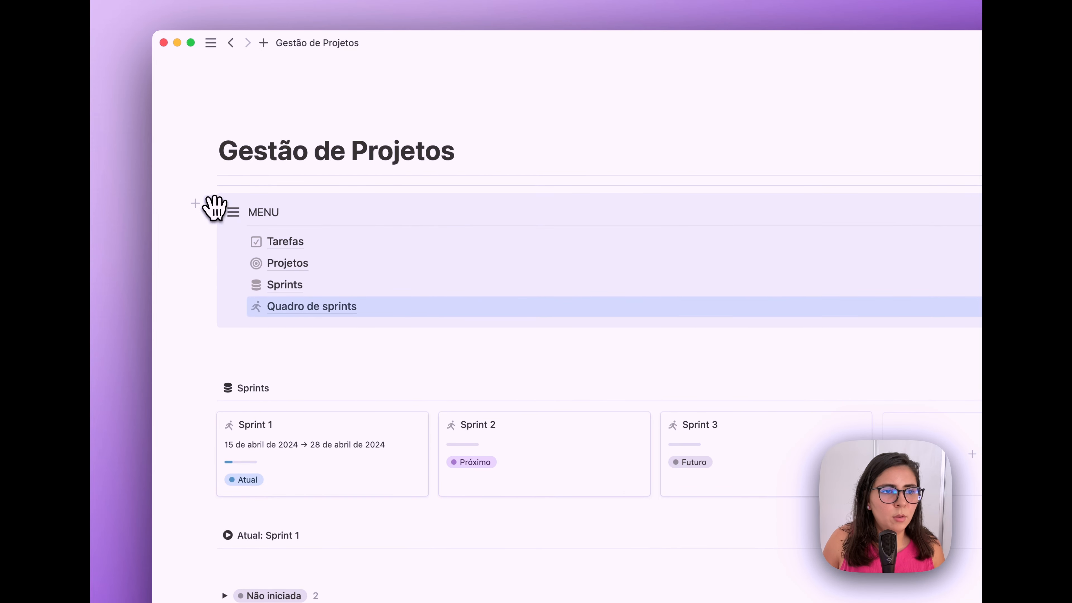
# - Reset the MENU callout to the default plain background
pyautogui.click(211, 205)
pyautogui.moveTo(358, 288)
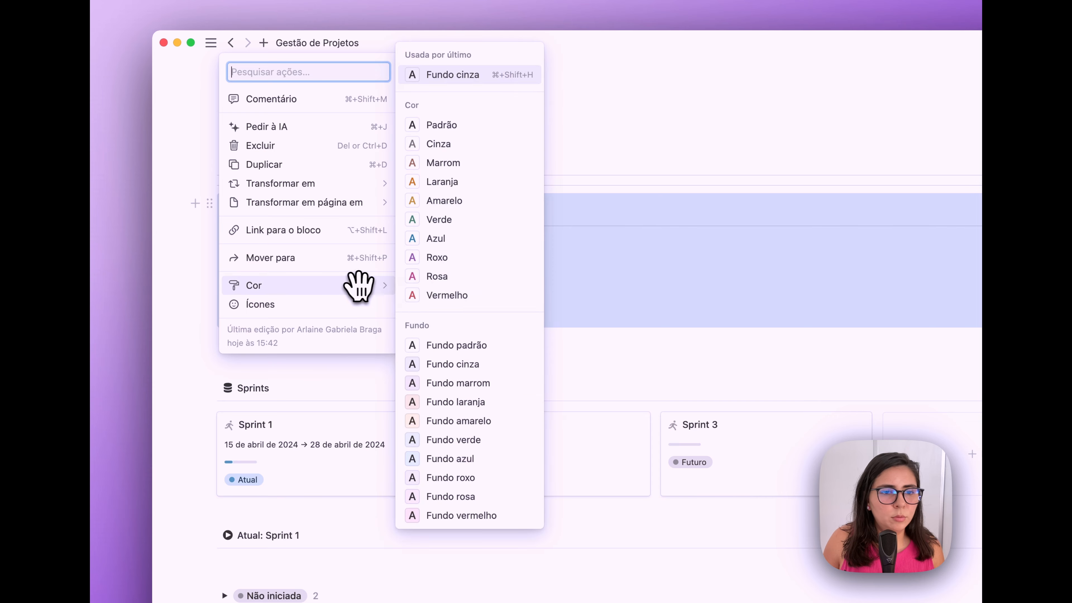
pyautogui.click(455, 346)
pyautogui.doubleClick(274, 214)
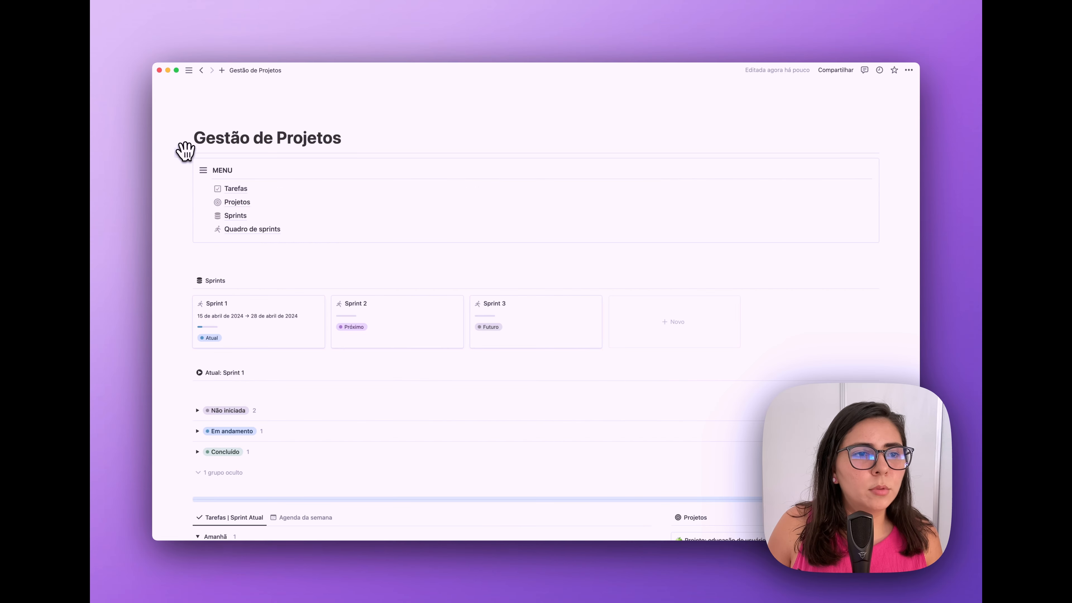
# - Add a grey-background band block above the MENU callout
pyautogui.click(180, 150)
pyautogui.click(216, 160)
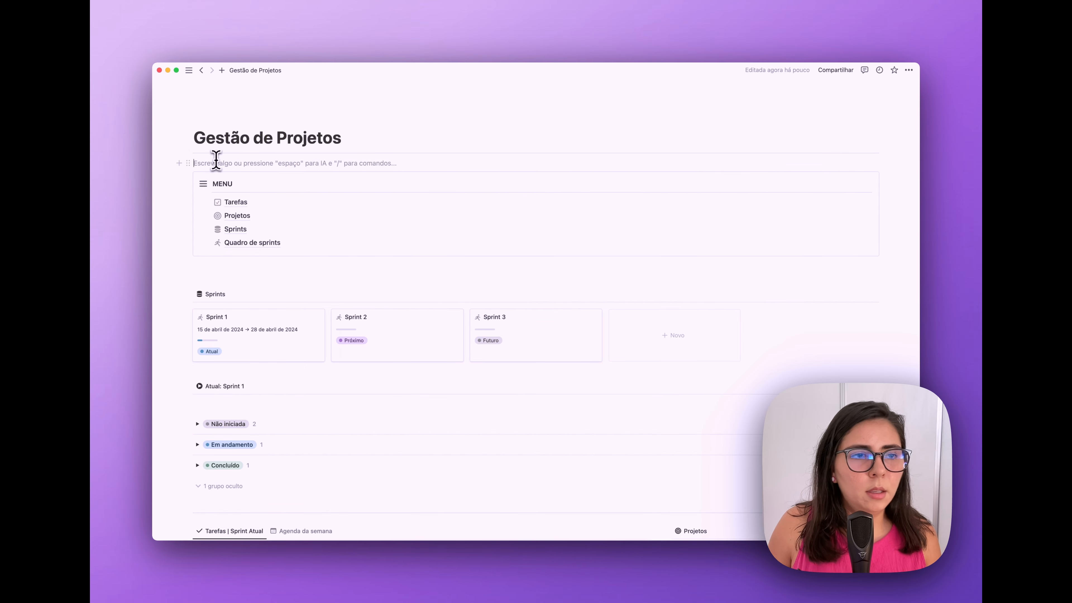
pyautogui.click(188, 163)
pyautogui.click(226, 194)
pyautogui.moveTo(280, 219)
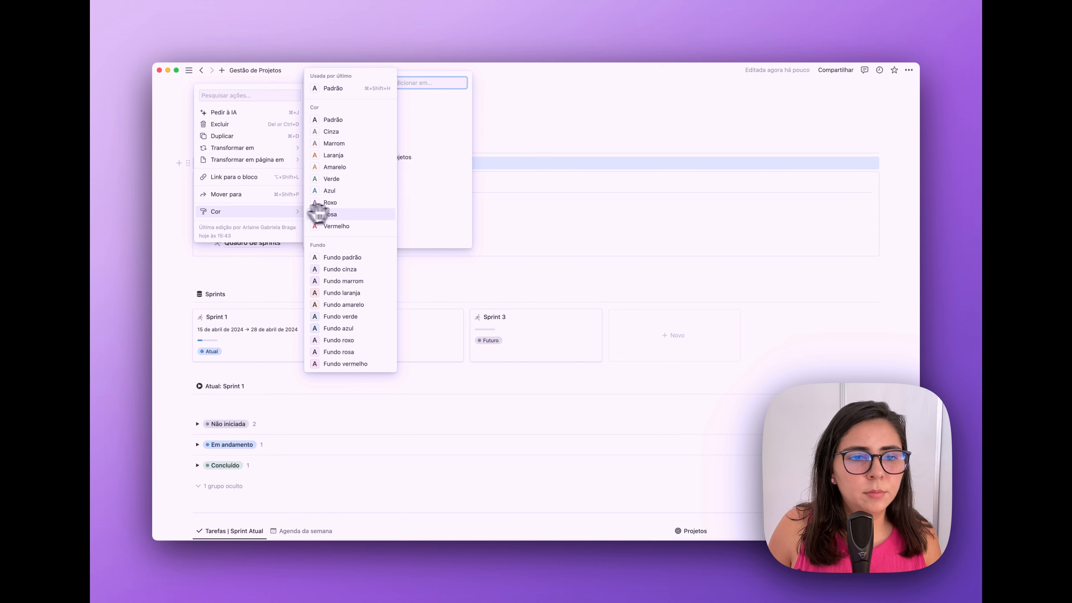
pyautogui.click(352, 270)
pyautogui.click(206, 164)
# - Insert a three-column block and place the narrowed MENU callout in the first column
pyautogui.press('Return')
pyautogui.write('/3')
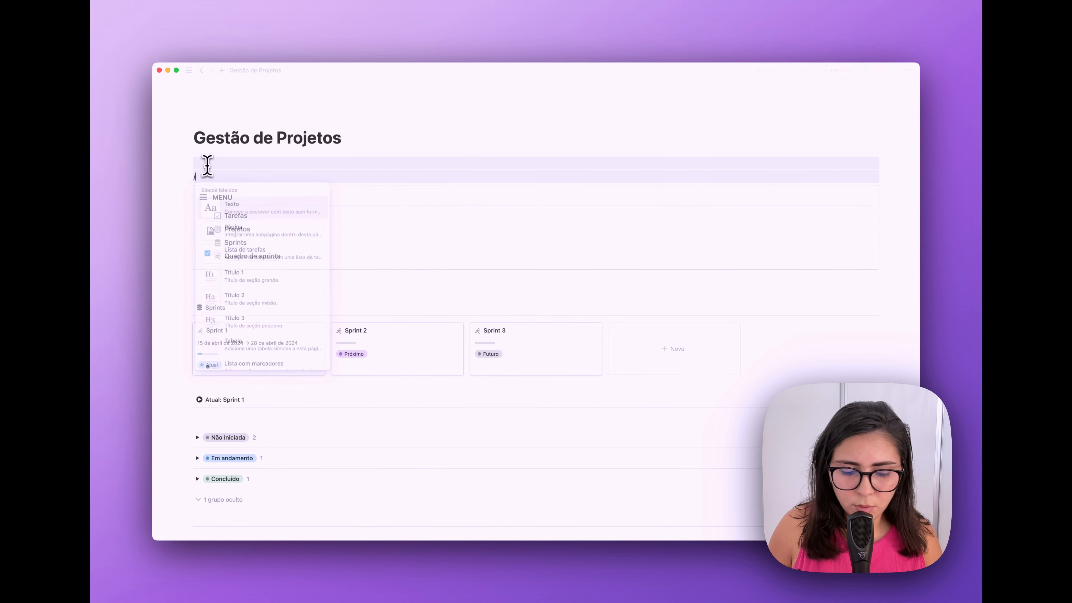
pyautogui.write('c')
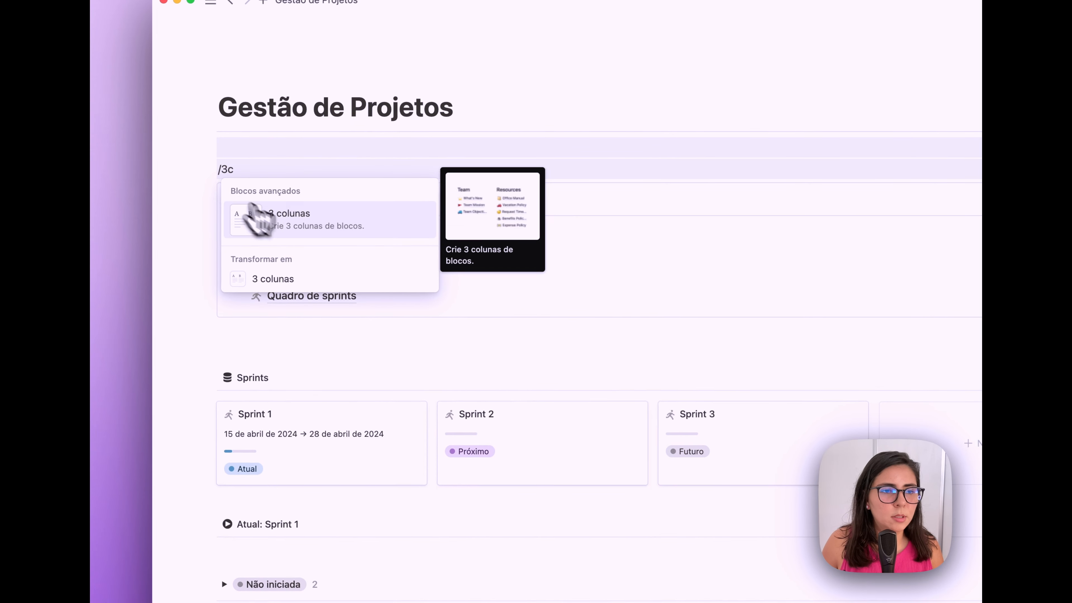
pyautogui.click(216, 206)
pyautogui.moveTo(218, 215); pyautogui.dragTo(258, 167)
pyautogui.moveTo(568, 166); pyautogui.dragTo(428, 177)
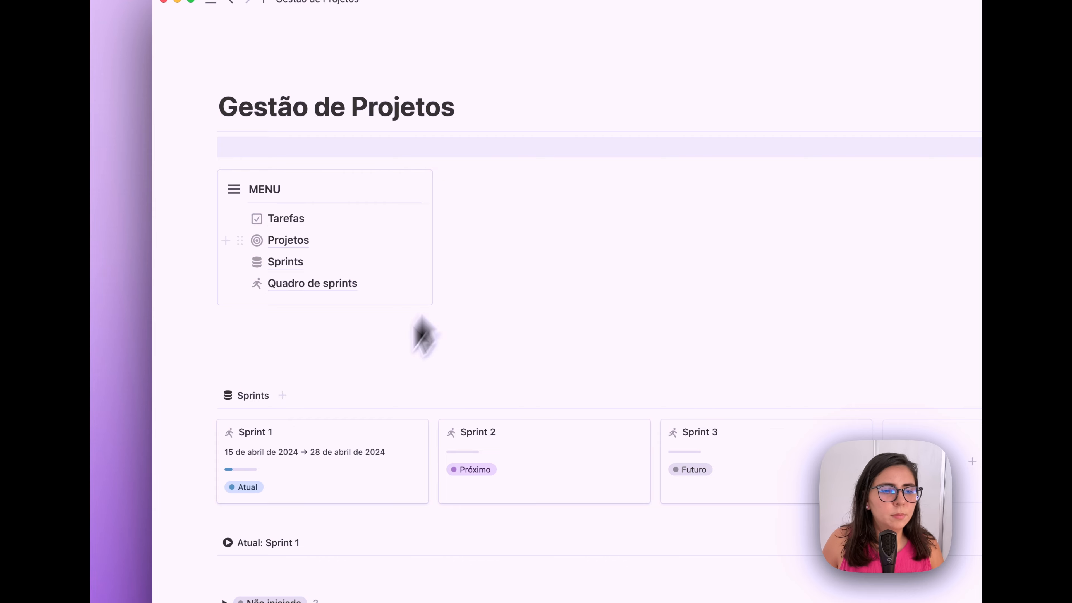
# - Put the Sprints gallery and Atual: Sprint 1 list in columns two and three, widening the gallery
pyautogui.moveTo(206, 395); pyautogui.dragTo(546, 169)
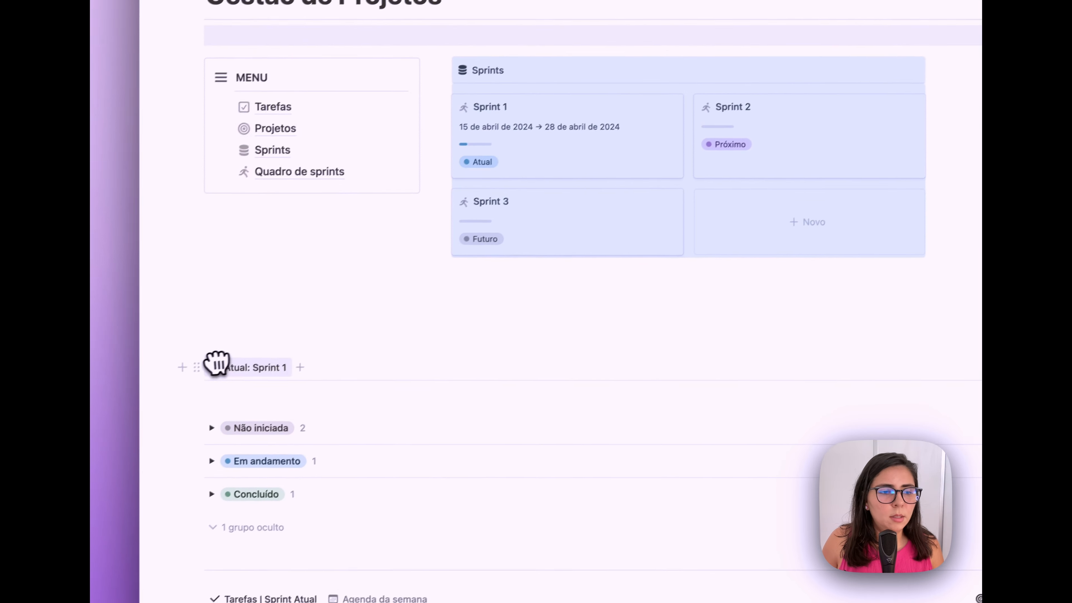
pyautogui.moveTo(216, 363); pyautogui.dragTo(592, 249)
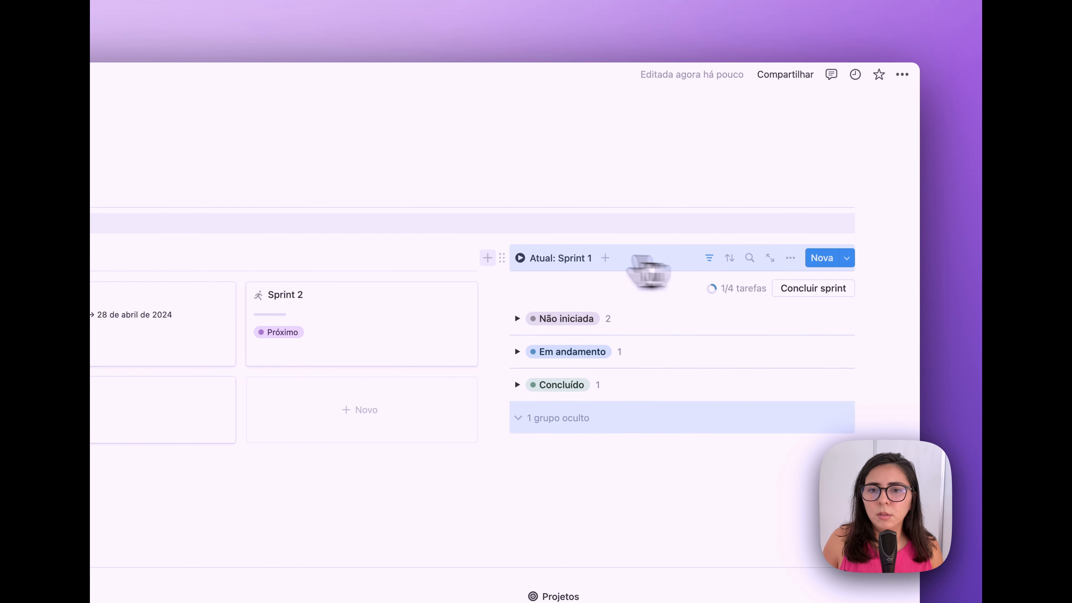
pyautogui.moveTo(490, 247); pyautogui.dragTo(667, 245)
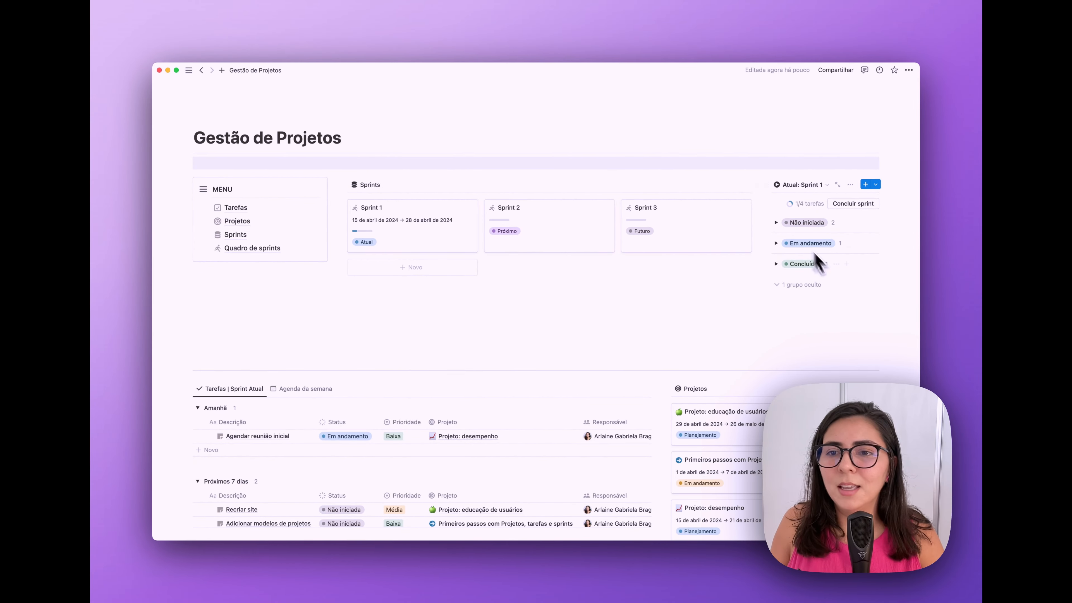
pyautogui.moveTo(188, 368); pyautogui.dragTo(198, 358)
# - Give the lower band block a background colour
pyautogui.click(190, 366)
pyautogui.moveTo(251, 419)
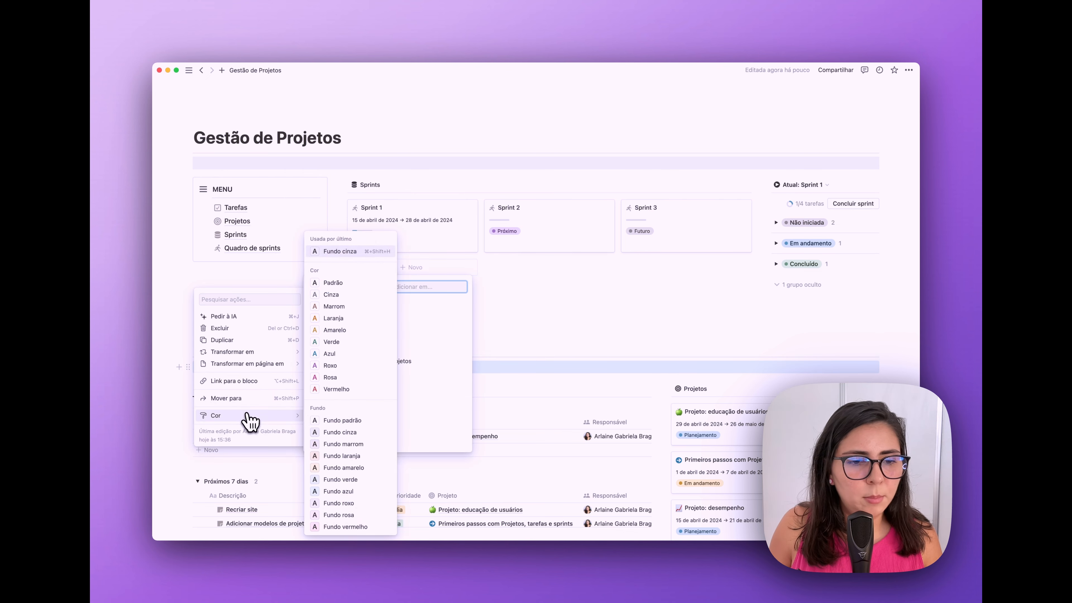
pyautogui.click(350, 433)
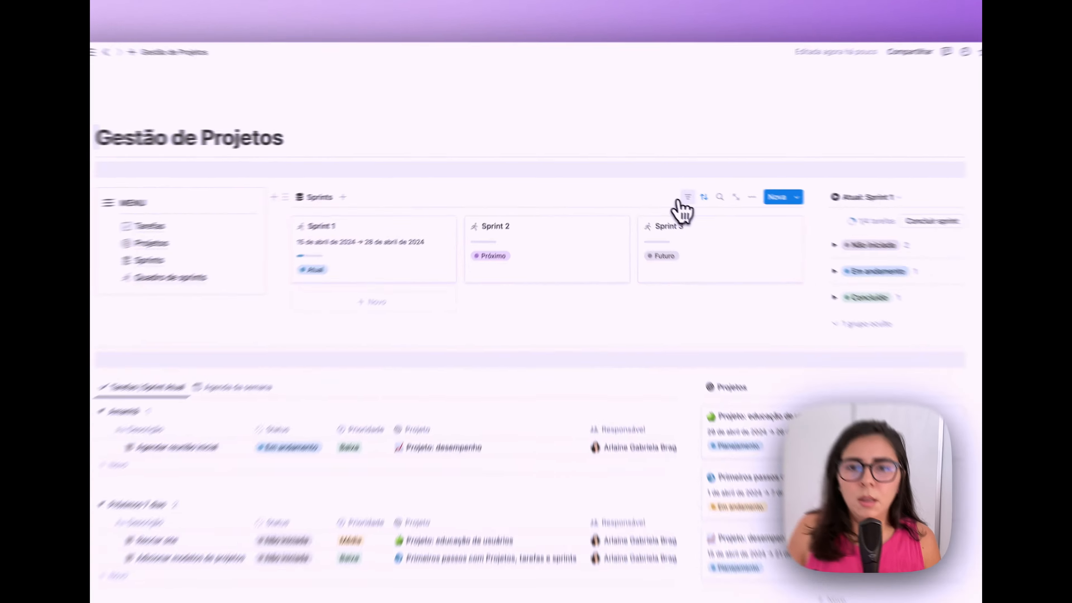
# - Filter the Sprints gallery to Status do sprint Atual, Próximo and Futuro, then open Sprints
pyautogui.click(660, 184)
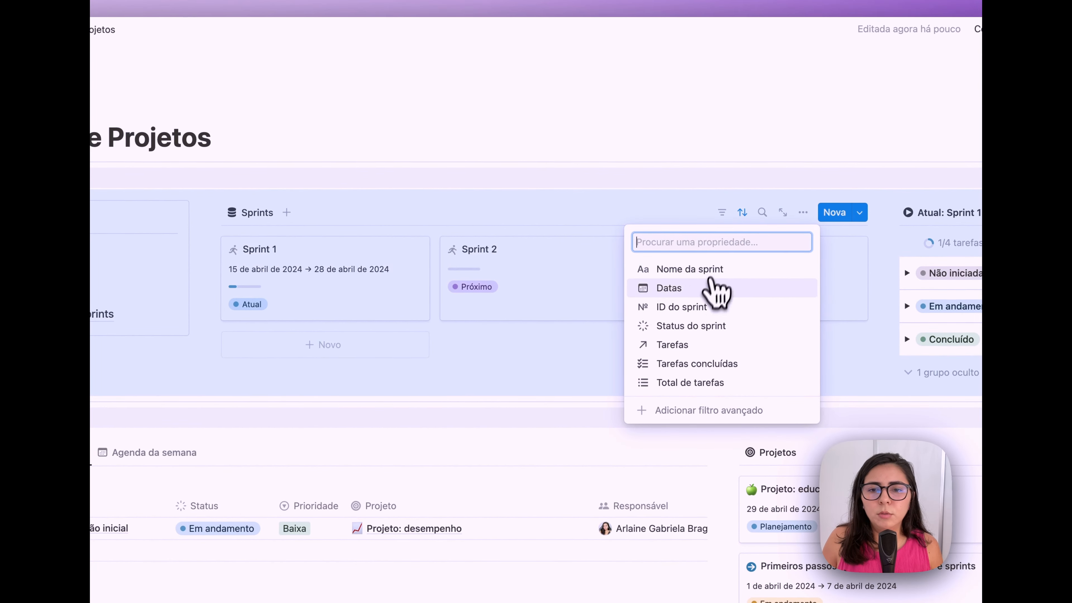
pyautogui.click(696, 326)
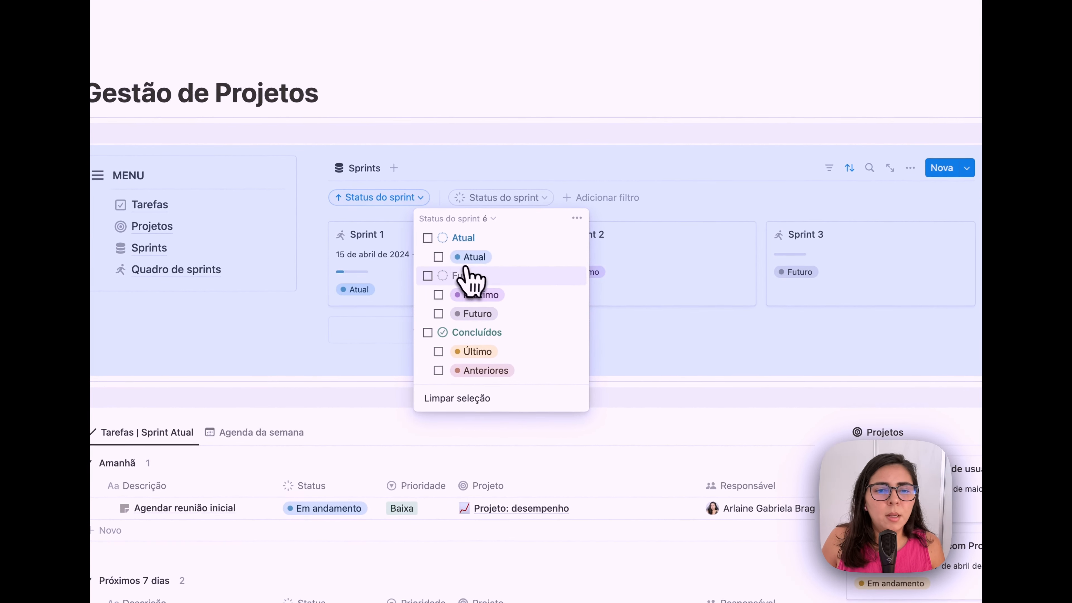
pyautogui.click(439, 257)
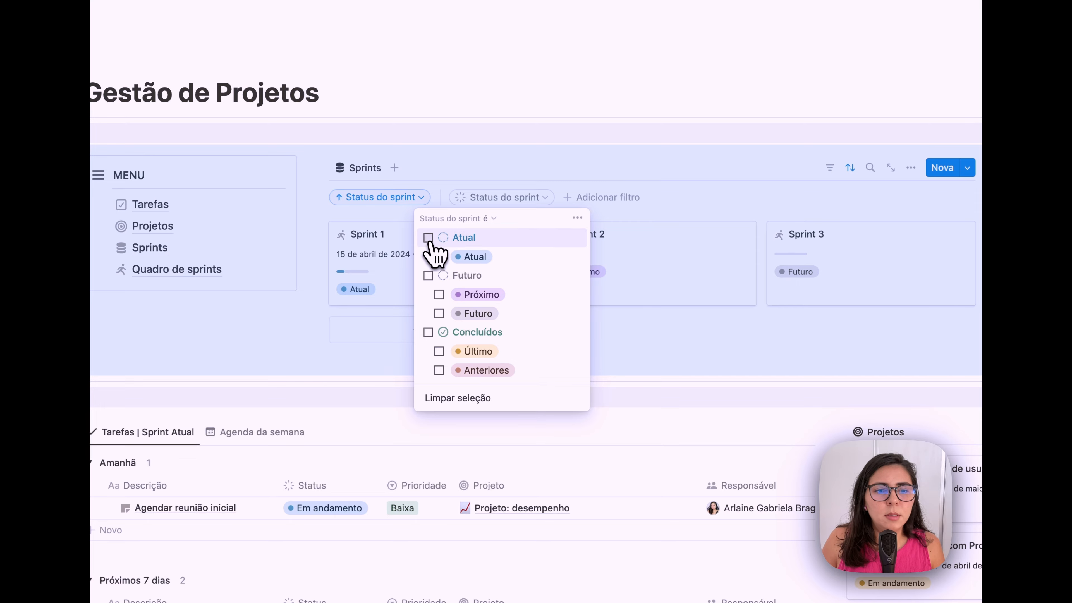
pyautogui.click(429, 277)
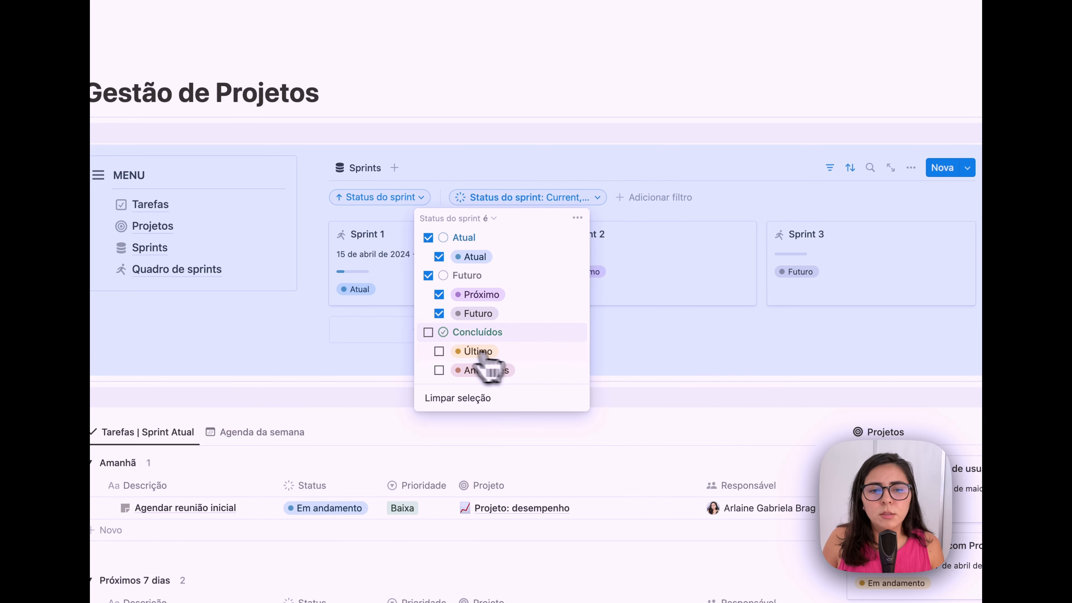
pyautogui.click(724, 230)
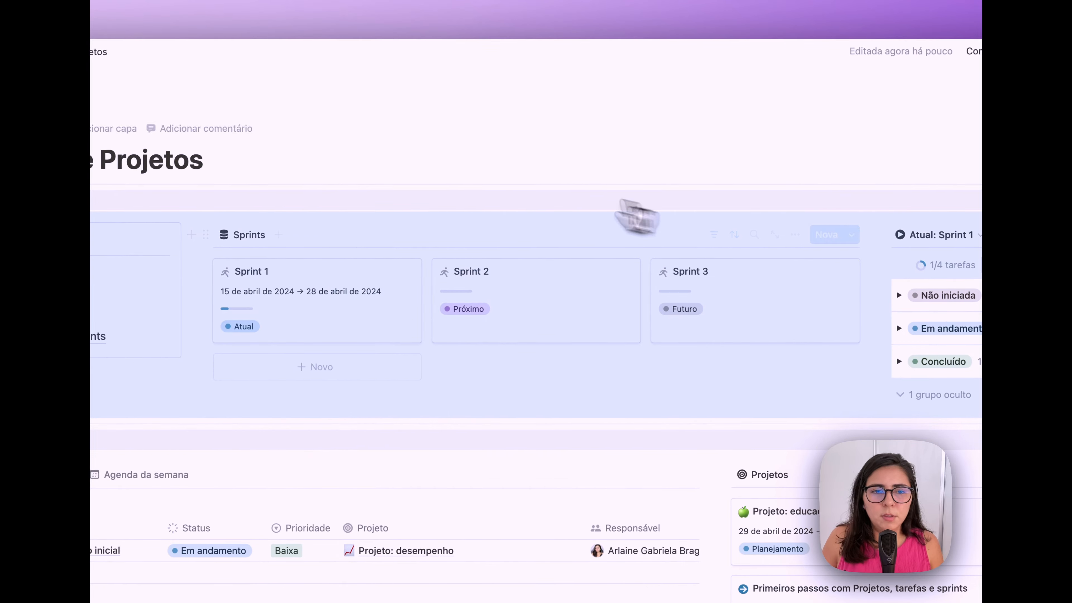
pyautogui.click(270, 309)
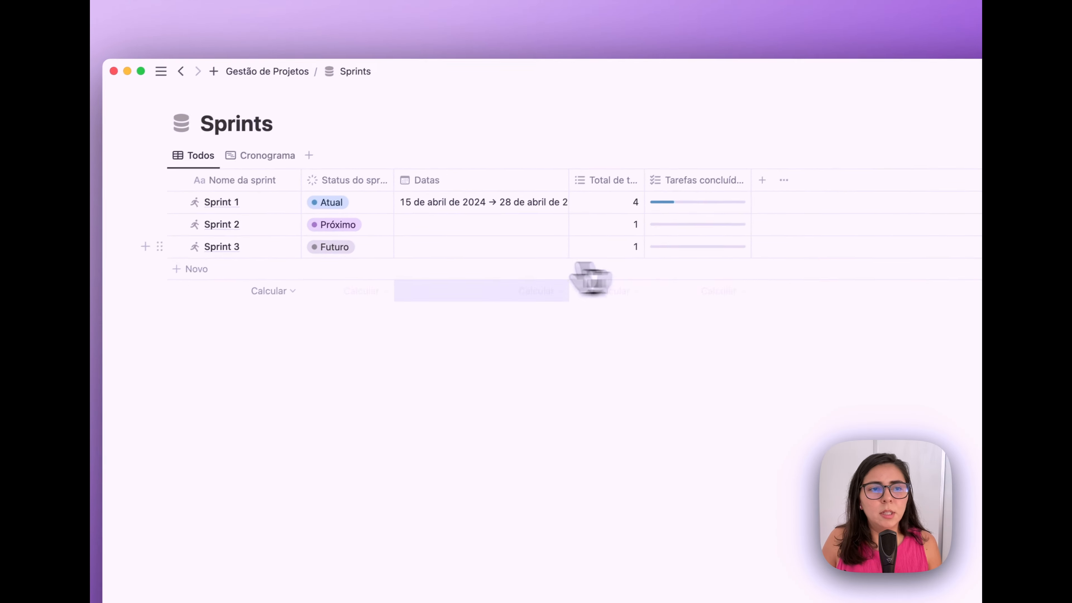
# - Return to the Gestão de Projetos dashboard and open Tarefas from the MENU callout
pyautogui.click(305, 75)
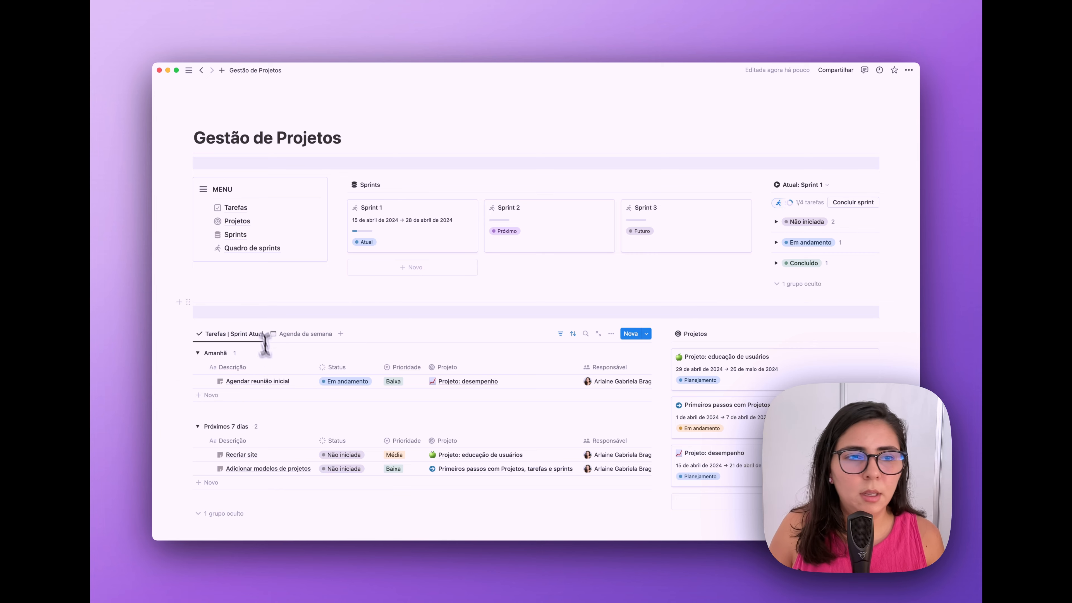
pyautogui.click(238, 210)
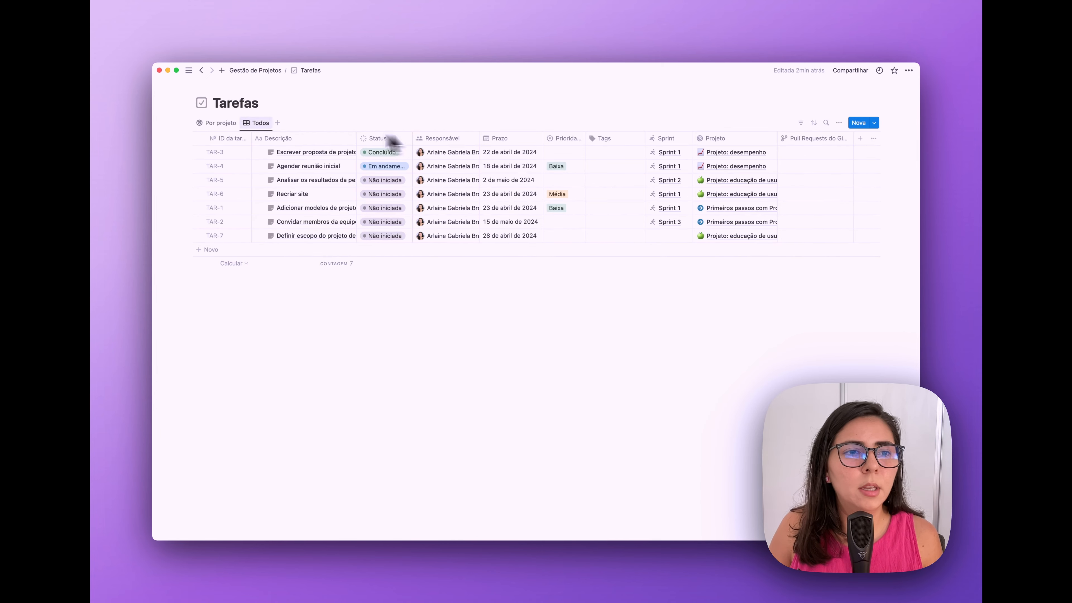
# - Widen the Descrição, Responsável and Prioridade columns of the Todos task table
pyautogui.click(199, 138)
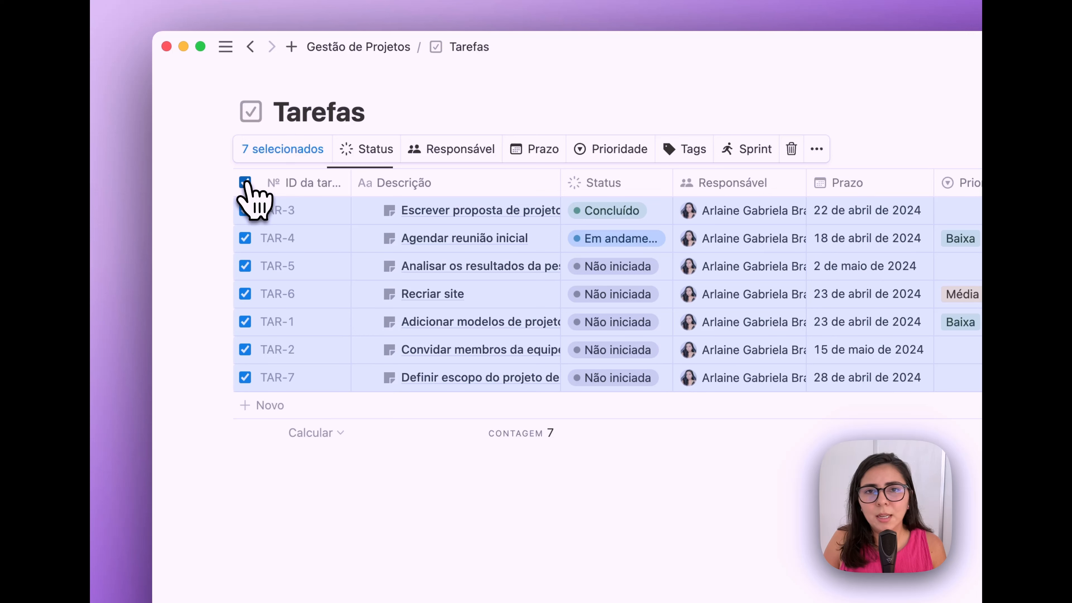
pyautogui.click(245, 183)
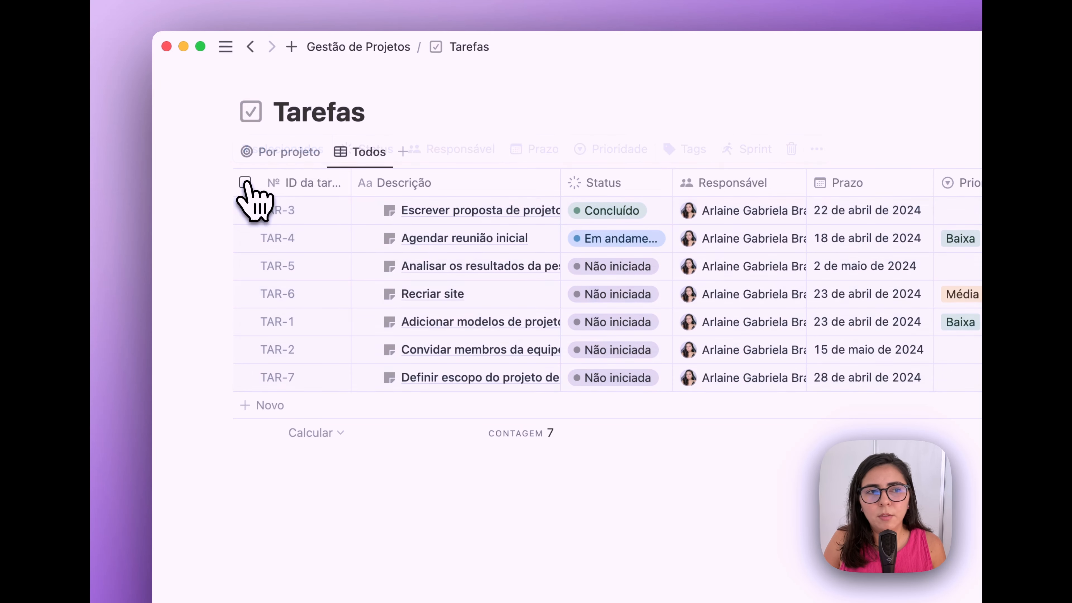
pyautogui.click(245, 210)
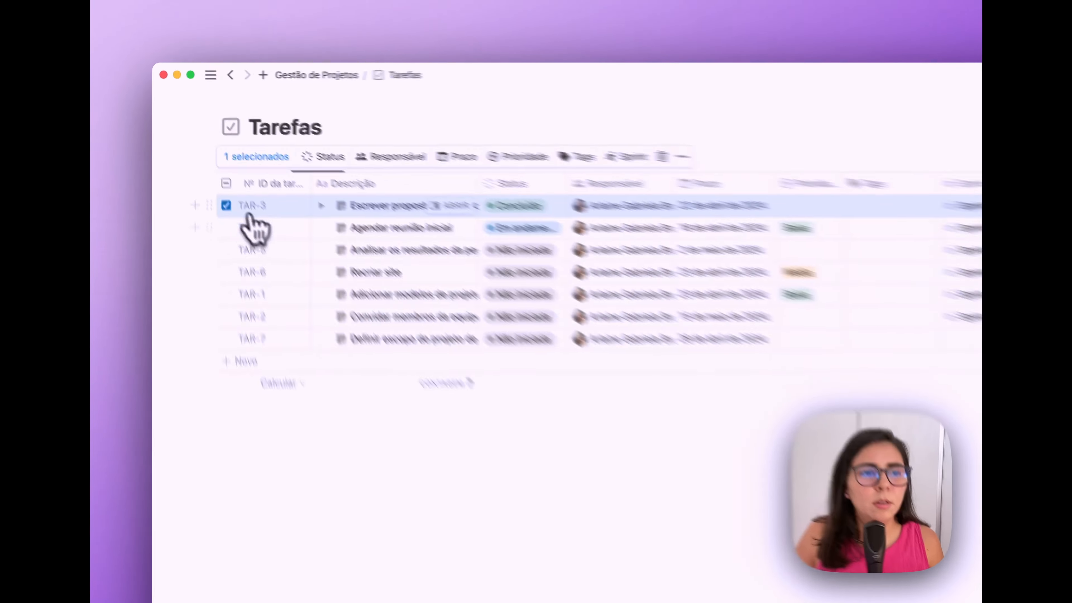
pyautogui.click(227, 206)
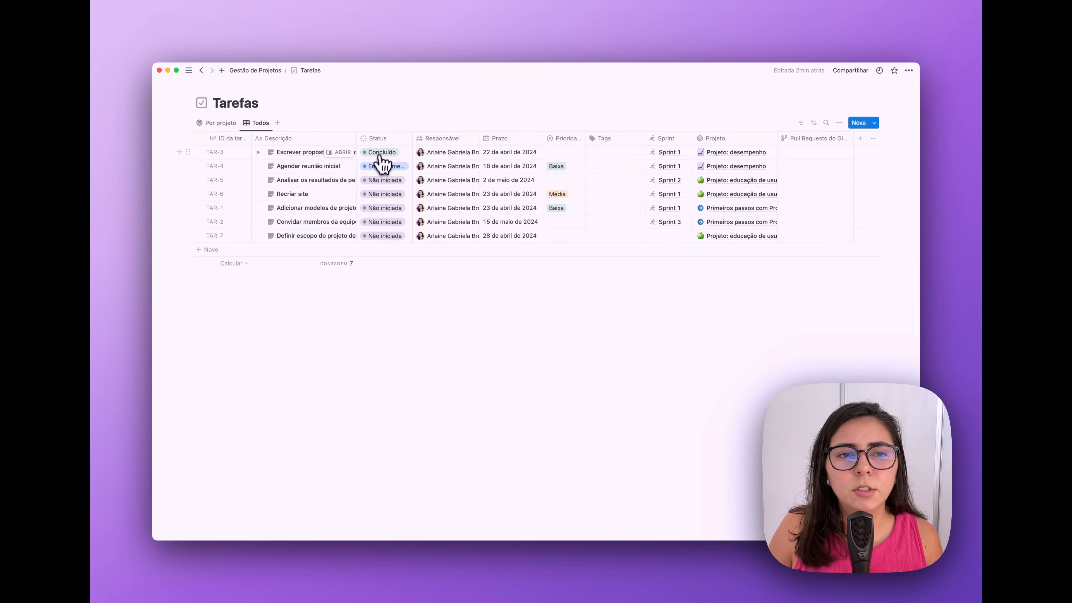
pyautogui.moveTo(356, 152); pyautogui.dragTo(469, 139)
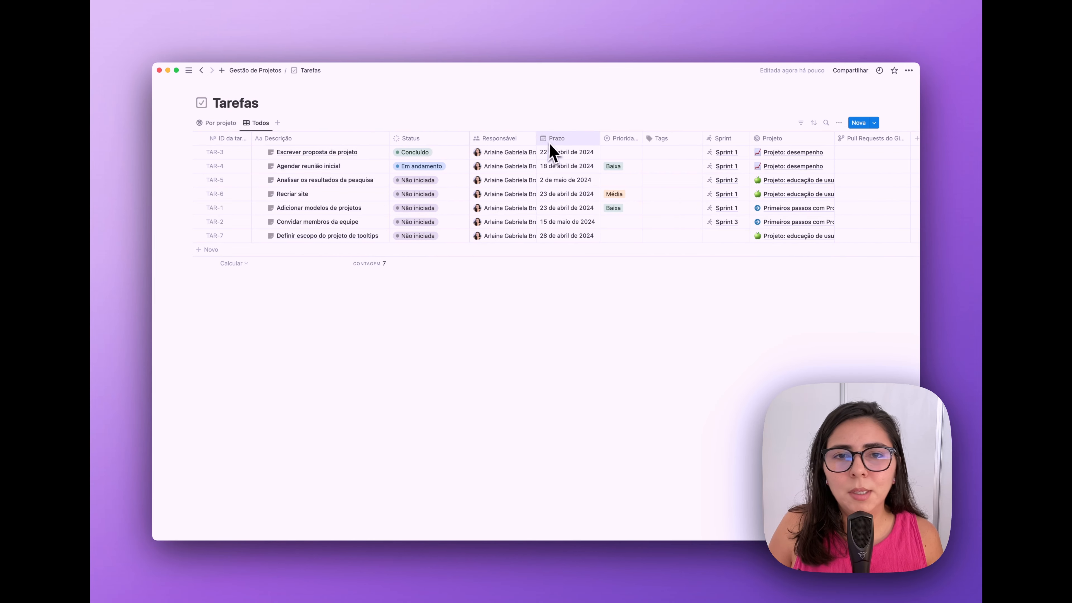
pyautogui.moveTo(535, 140); pyautogui.dragTo(561, 140)
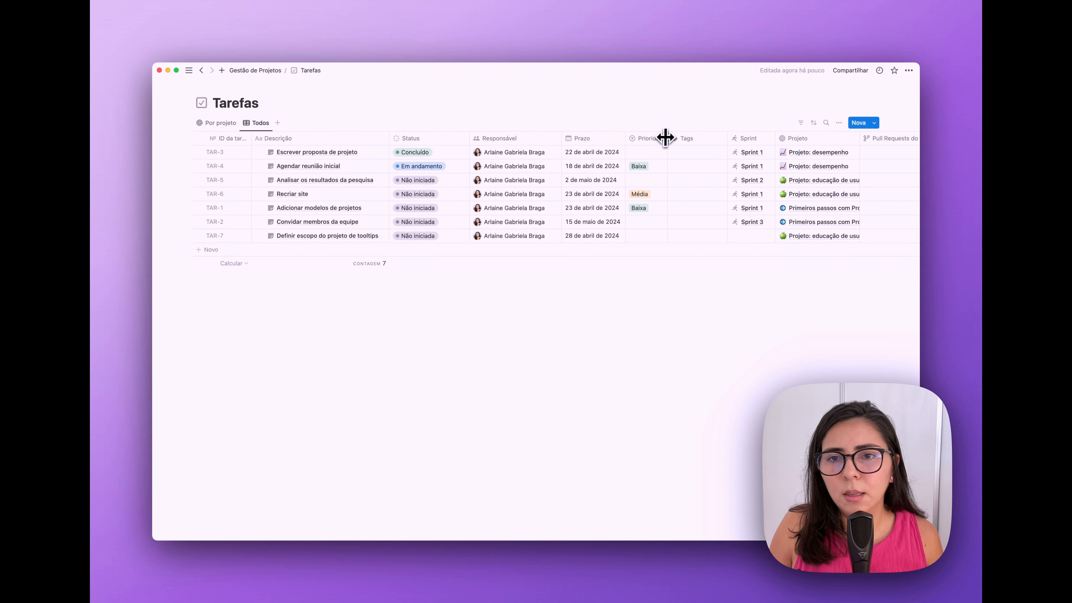
pyautogui.moveTo(665, 137); pyautogui.dragTo(683, 138)
# - Turn off vertical lines and hide the GitHub pull requests column in the Todos view
pyautogui.click(839, 123)
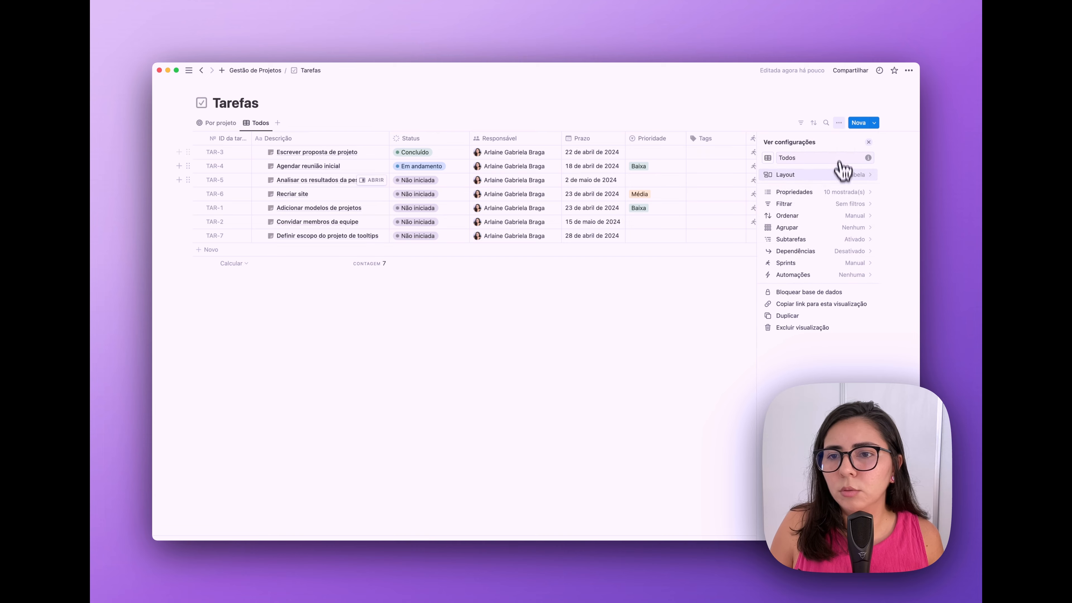
pyautogui.click(843, 171)
pyautogui.click(868, 246)
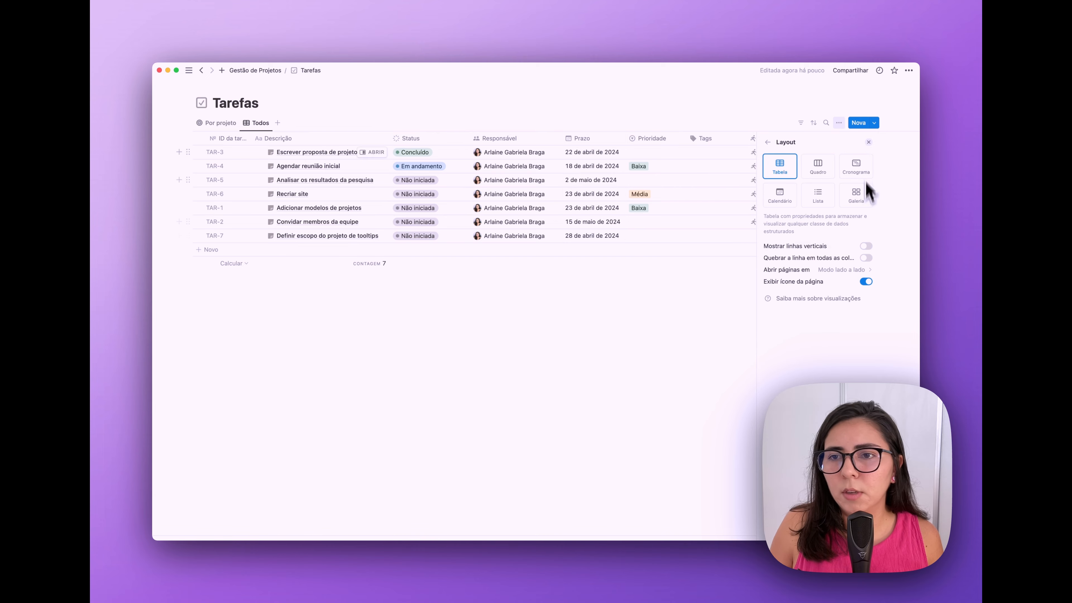
pyautogui.click(869, 143)
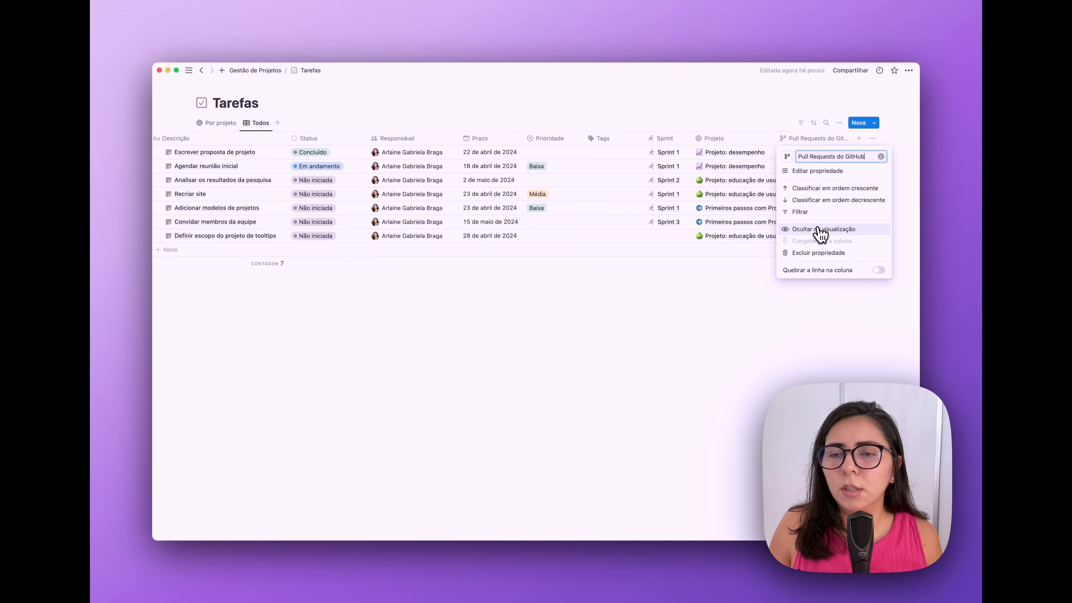
pyautogui.click(819, 230)
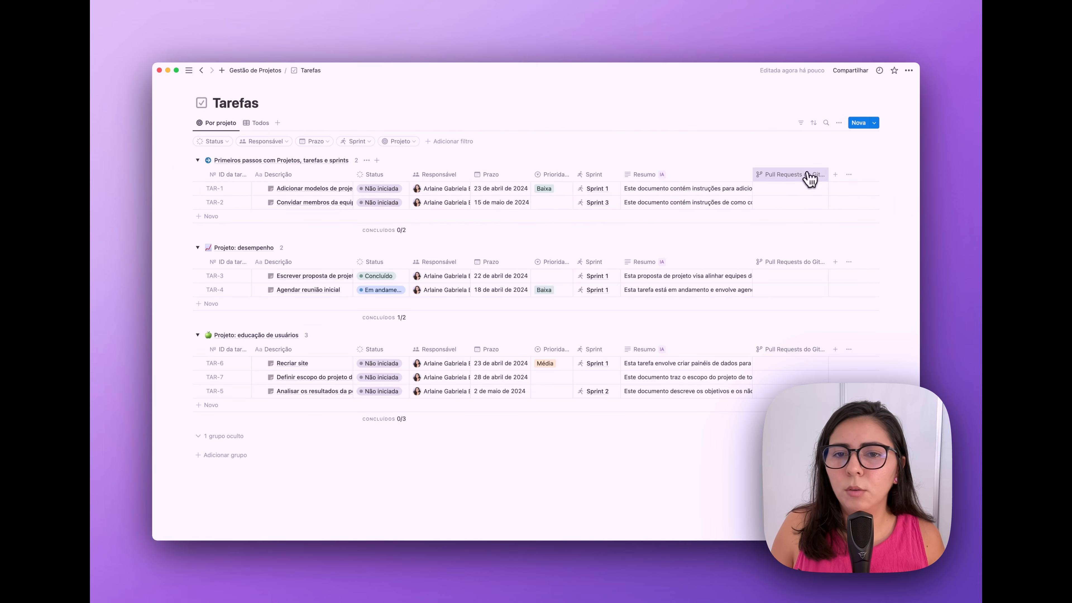
pyautogui.click(809, 175)
# - Hide the Resumo column in Por projeto and mark TAR-4 as Concluído
pyautogui.click(773, 262)
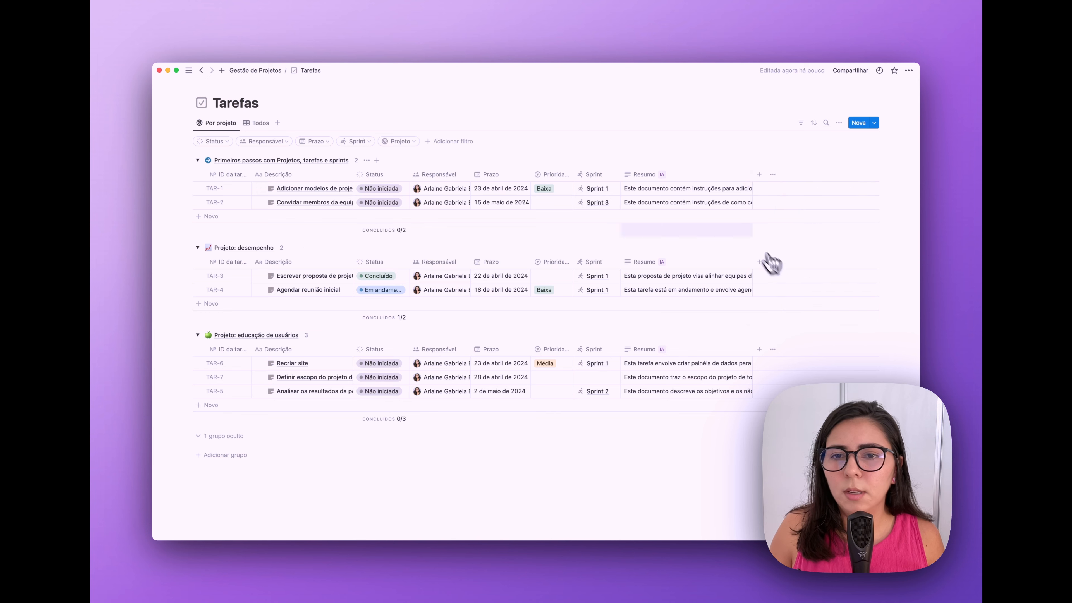
pyautogui.click(690, 174)
pyautogui.click(658, 280)
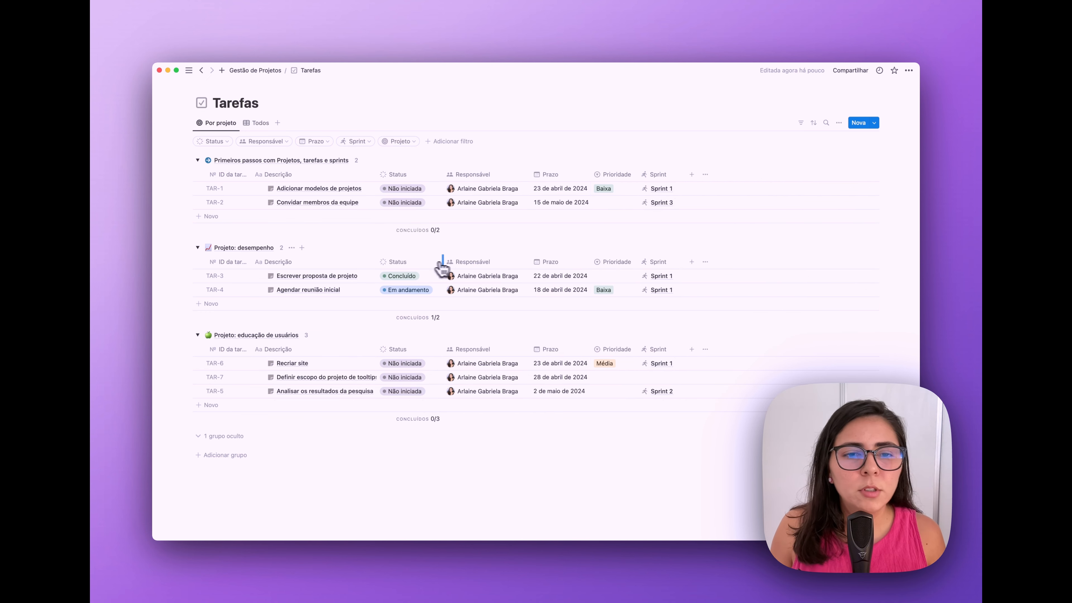
pyautogui.moveTo(443, 267); pyautogui.dragTo(449, 261)
pyautogui.click(422, 291)
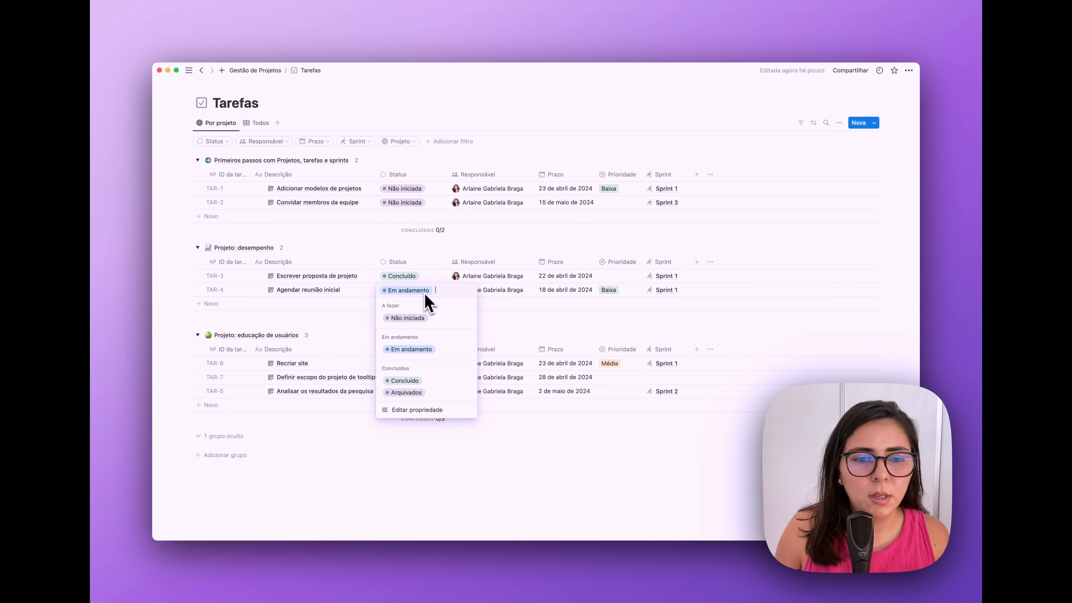
pyautogui.click(409, 382)
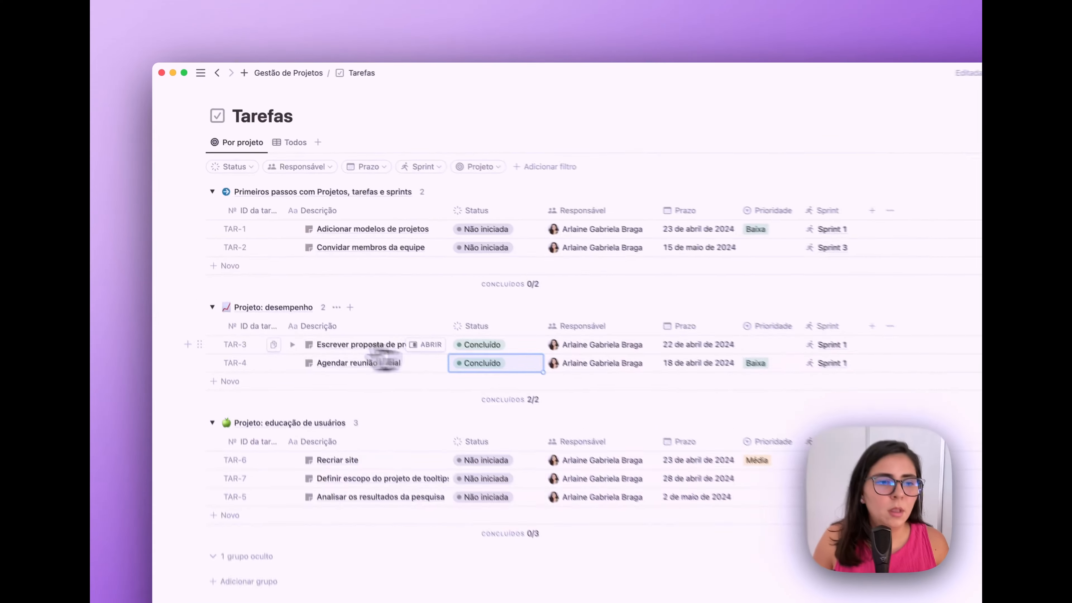
# - Hide the Projeto: desempenho group, then open Projetos from the dashboard as an ungrouped table
pyautogui.click(197, 247)
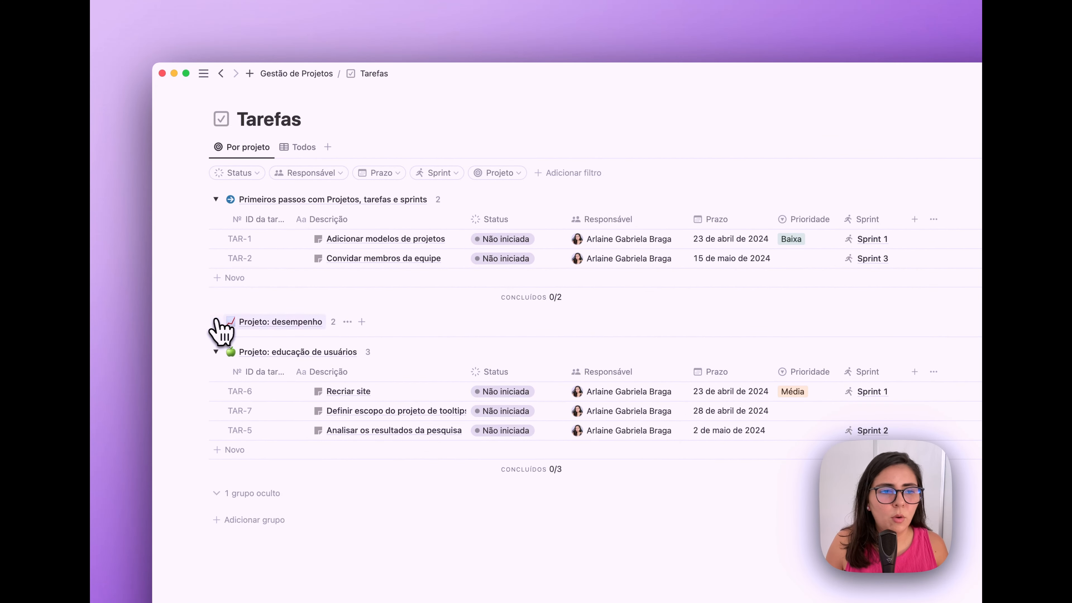
pyautogui.click(348, 322)
pyautogui.click(332, 341)
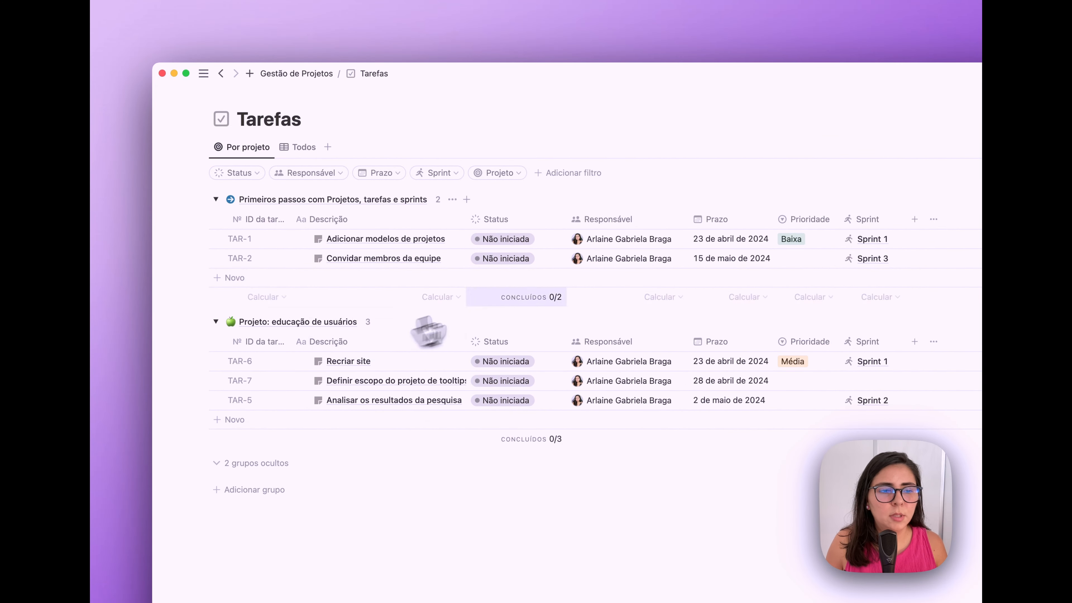
pyautogui.click(300, 74)
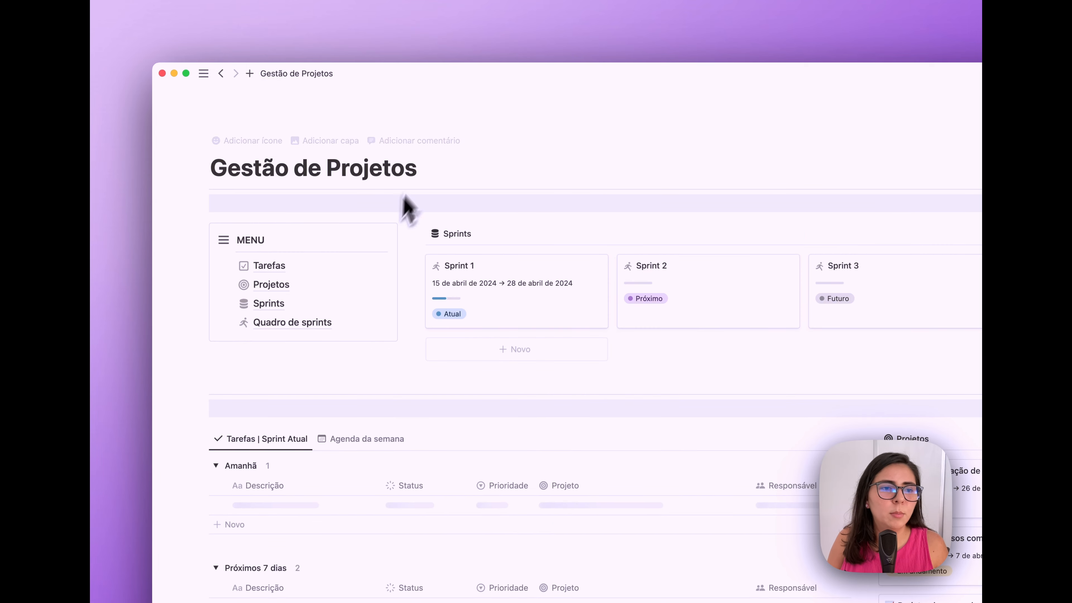
pyautogui.click(282, 283)
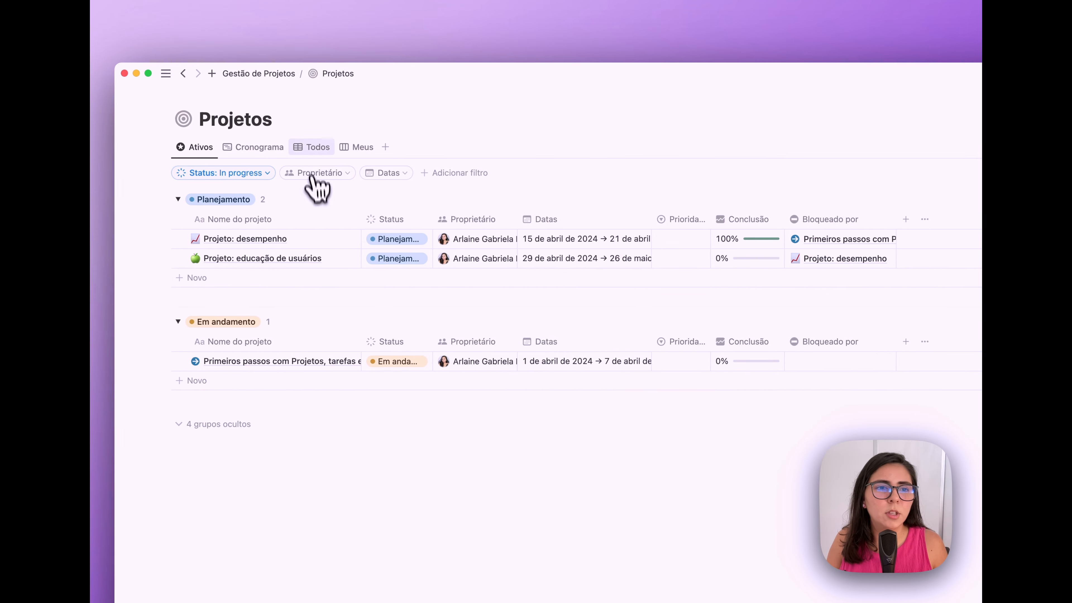
pyautogui.click(336, 148)
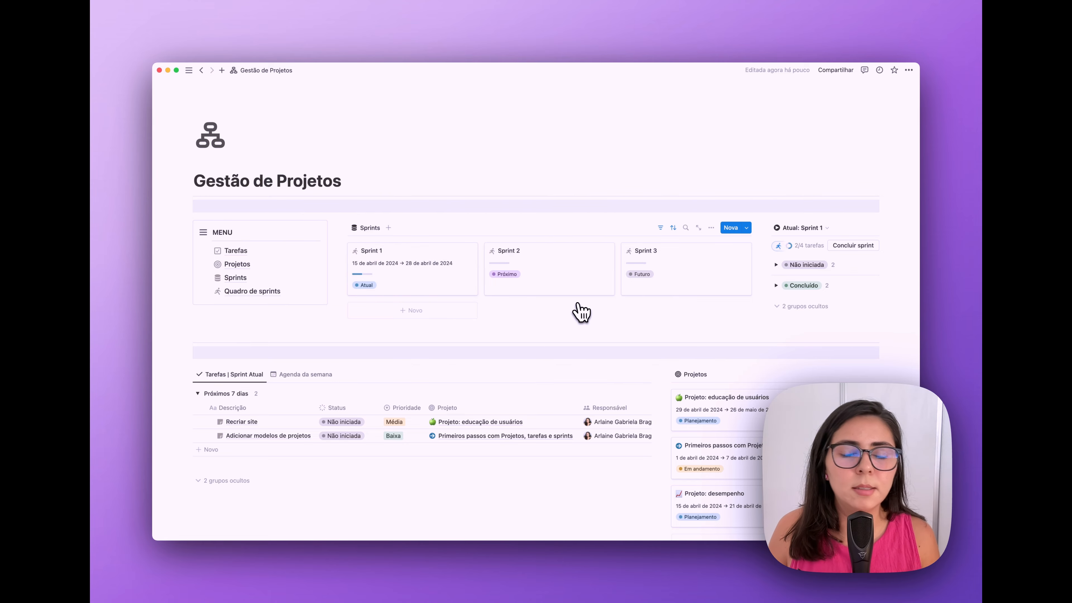
# - Open the Novo projeto template from the Projetos Nova menu for editing as a full page
pyautogui.scroll(-2, 581, 311)
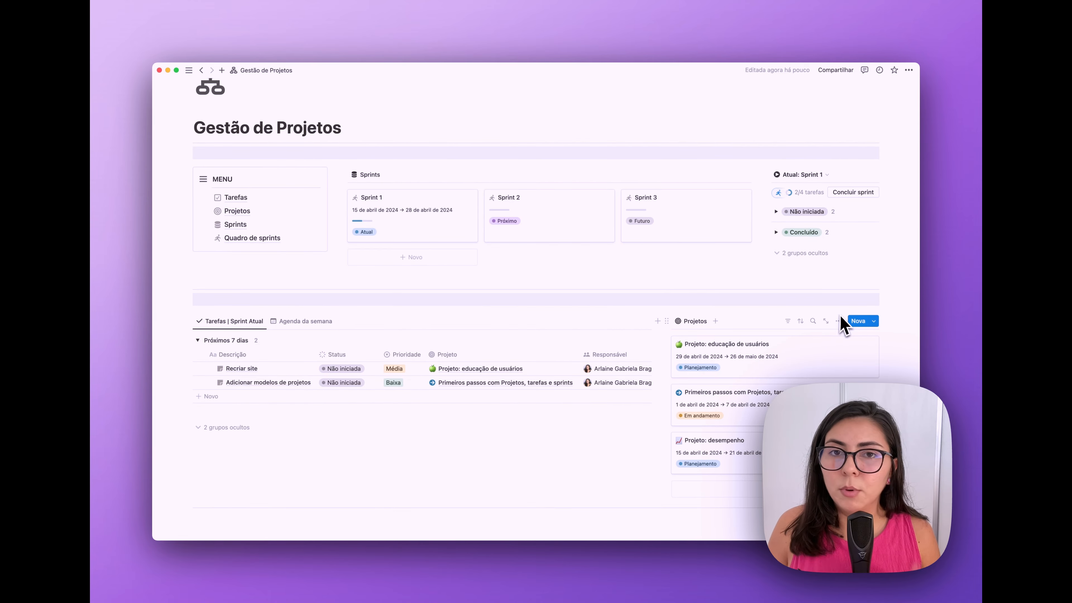
pyautogui.click(875, 322)
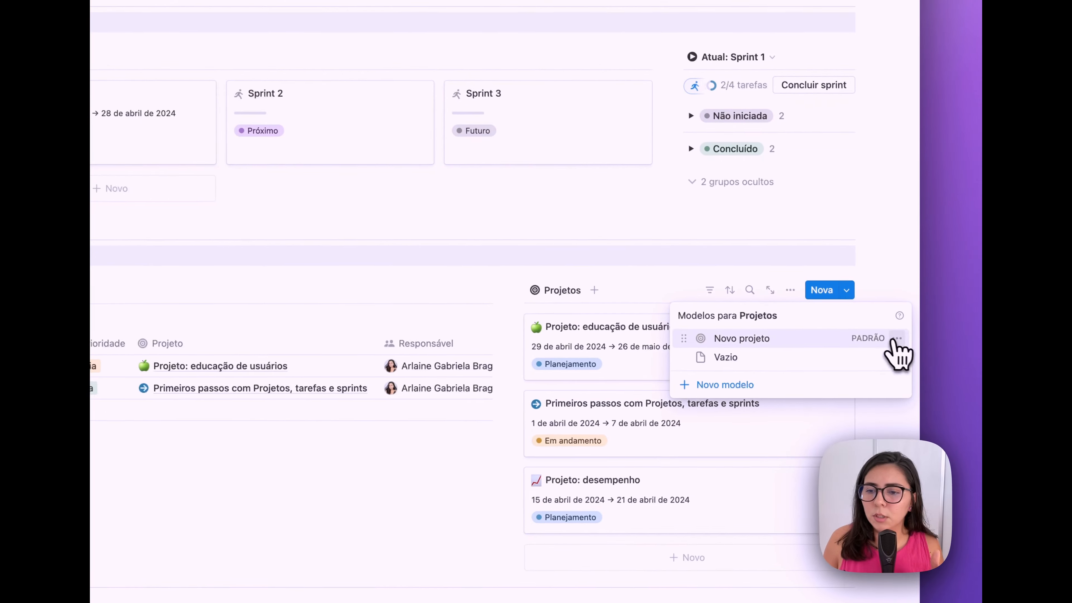
pyautogui.click(906, 351)
pyautogui.click(832, 340)
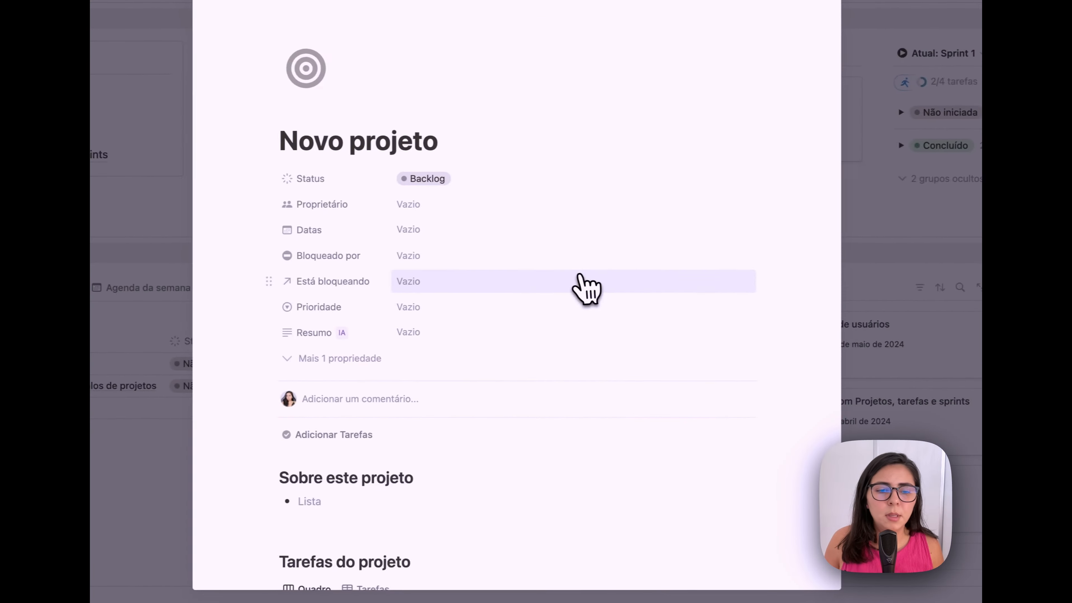
pyautogui.scroll(-3, 591, 287)
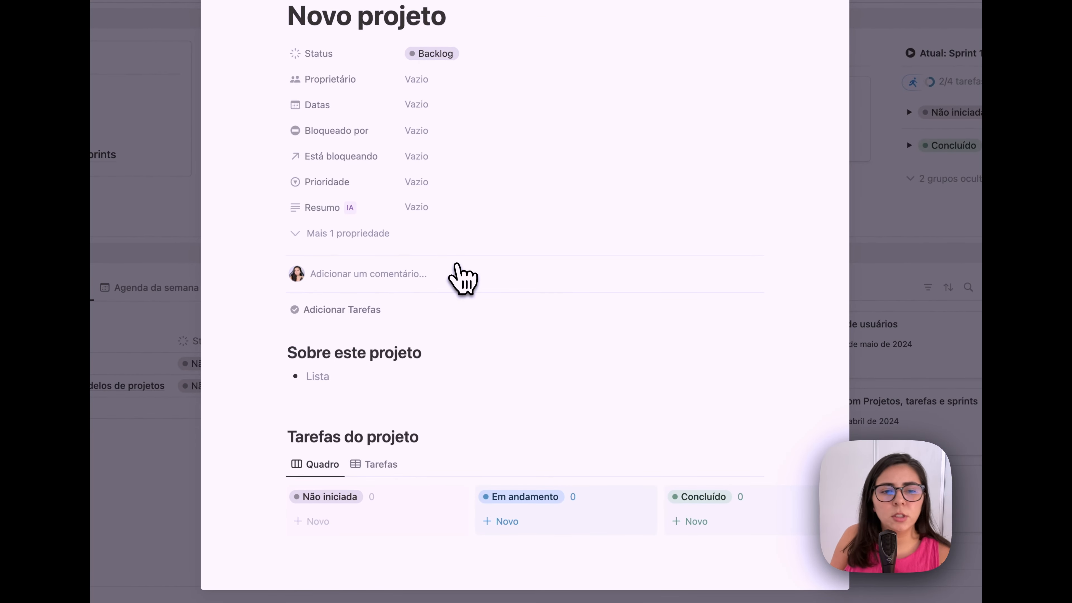
pyautogui.click(348, 100)
pyautogui.scroll(-2, 385, 315)
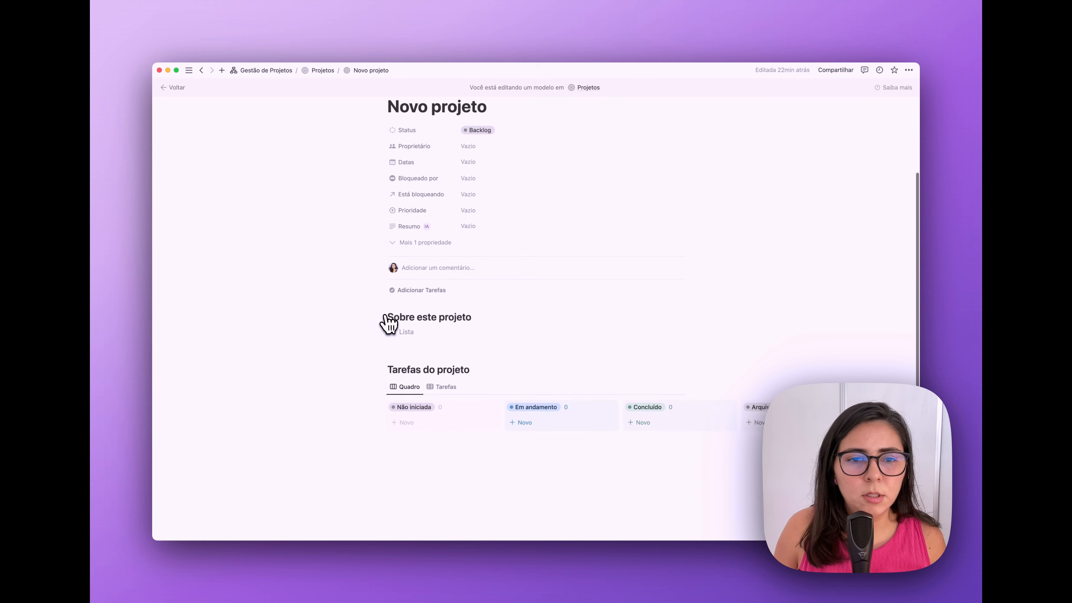
pyautogui.scroll(-1, 390, 323)
# - Give the Sobre este projeto and Tarefas do projeto headings a grey background
pyautogui.click(385, 305)
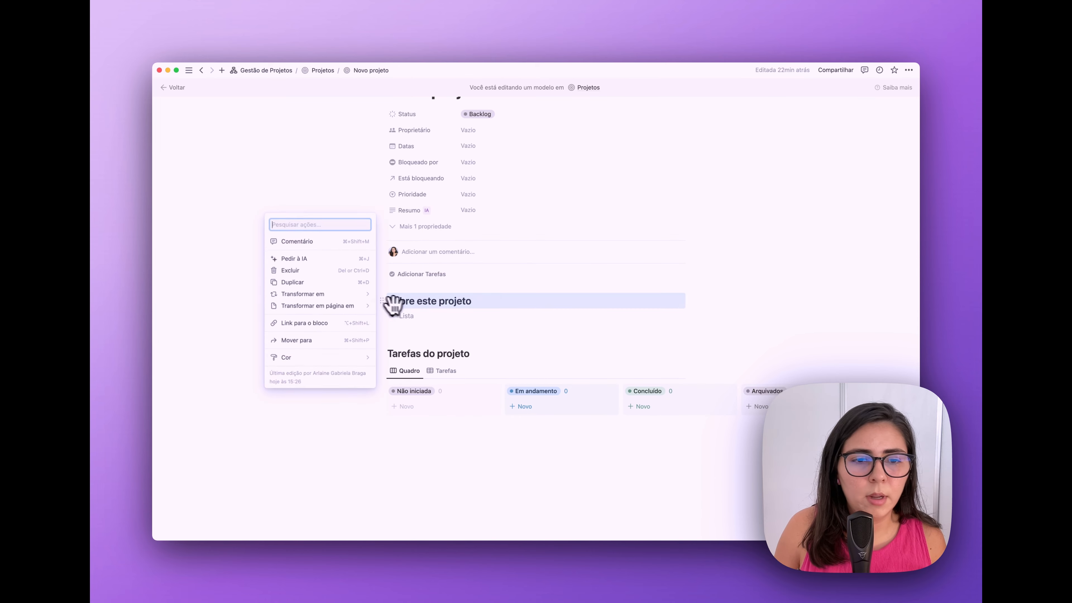
pyautogui.moveTo(354, 357)
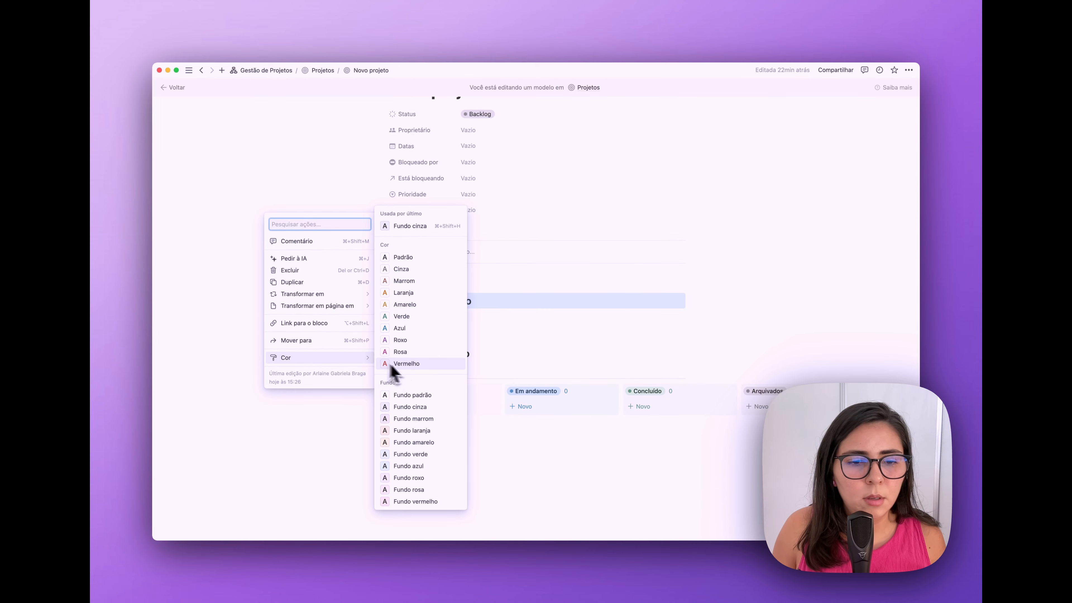
pyautogui.click(410, 407)
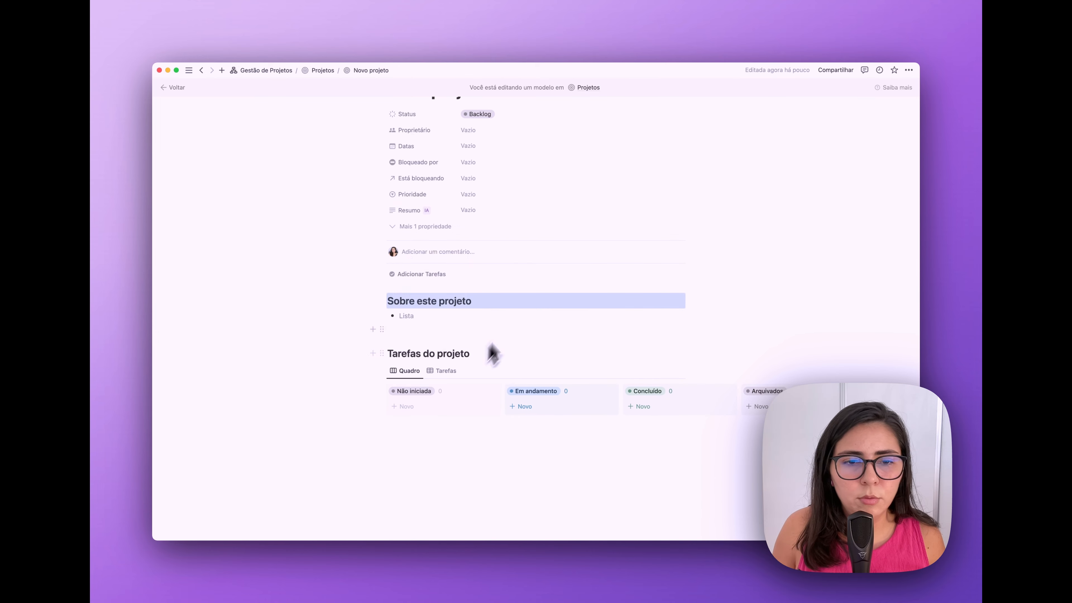
pyautogui.click(386, 355)
pyautogui.moveTo(370, 411)
pyautogui.click(423, 433)
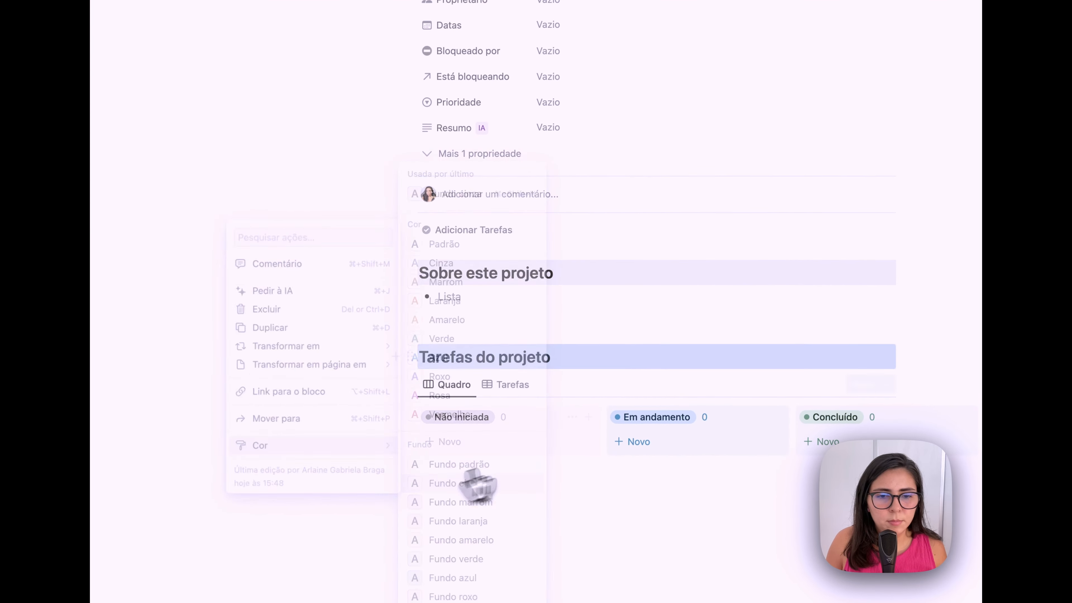
# - Turn both headings into level-3 headings and add a divider below Tarefas do projeto
pyautogui.click(408, 270)
pyautogui.moveTo(390, 262)
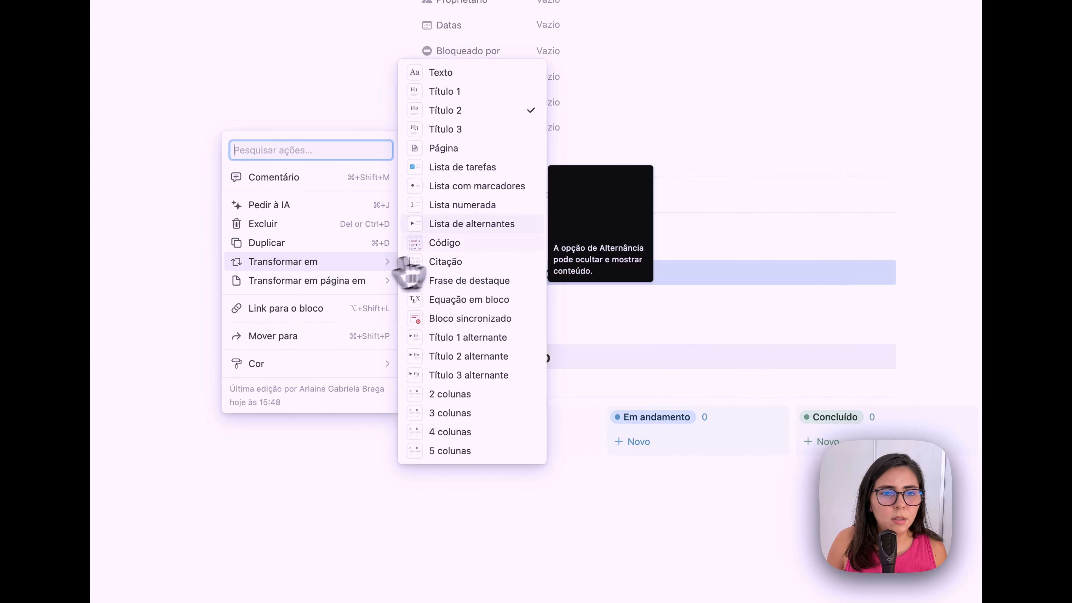
pyautogui.click(502, 129)
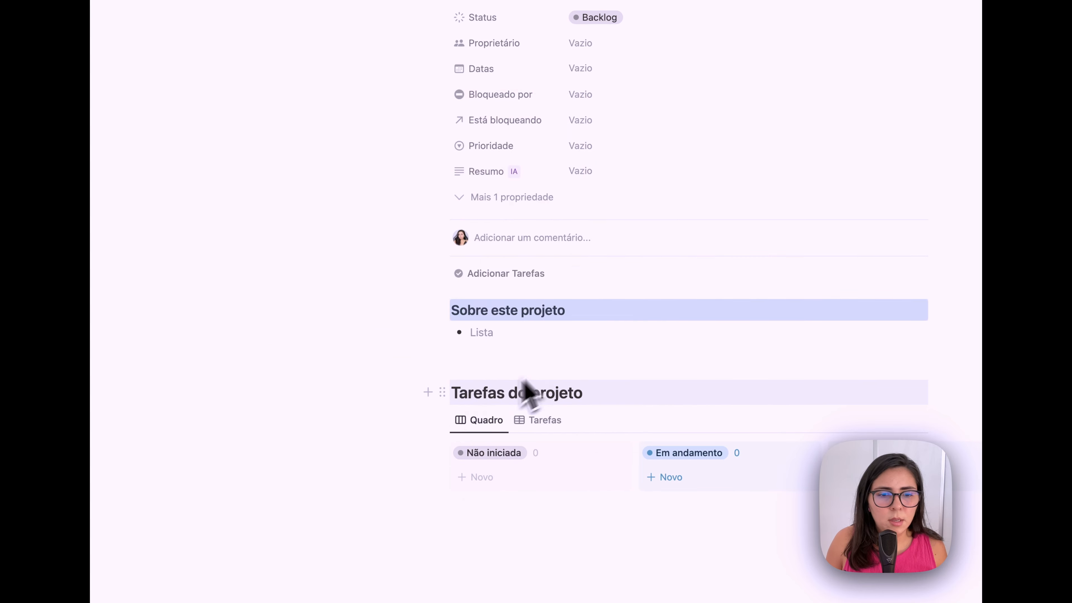
pyautogui.click(450, 394)
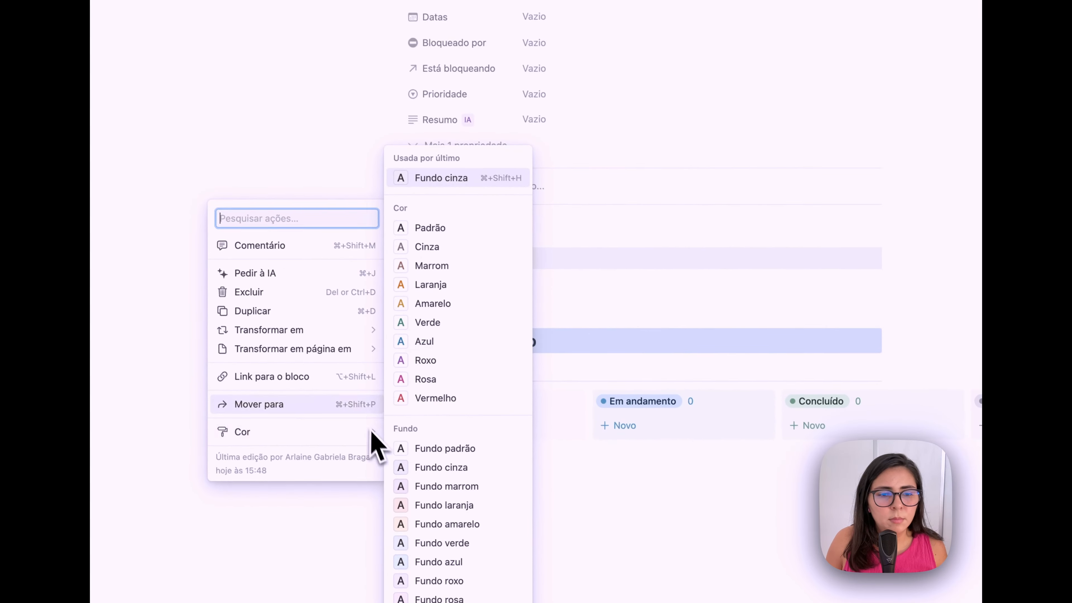
pyautogui.moveTo(412, 385)
pyautogui.click(472, 194)
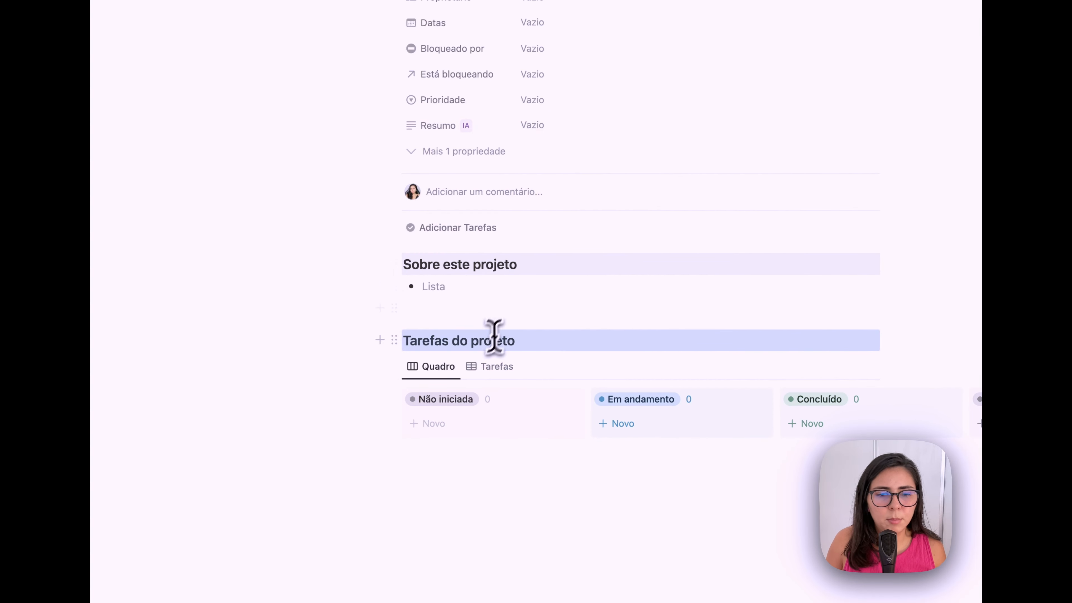
pyautogui.press('Return')
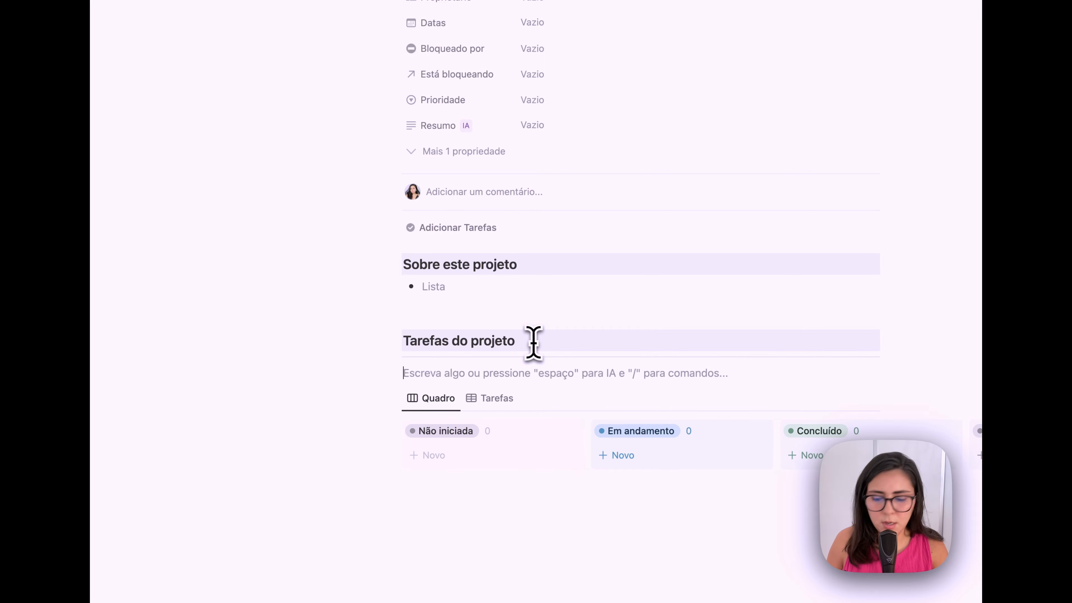
pyautogui.write('---')
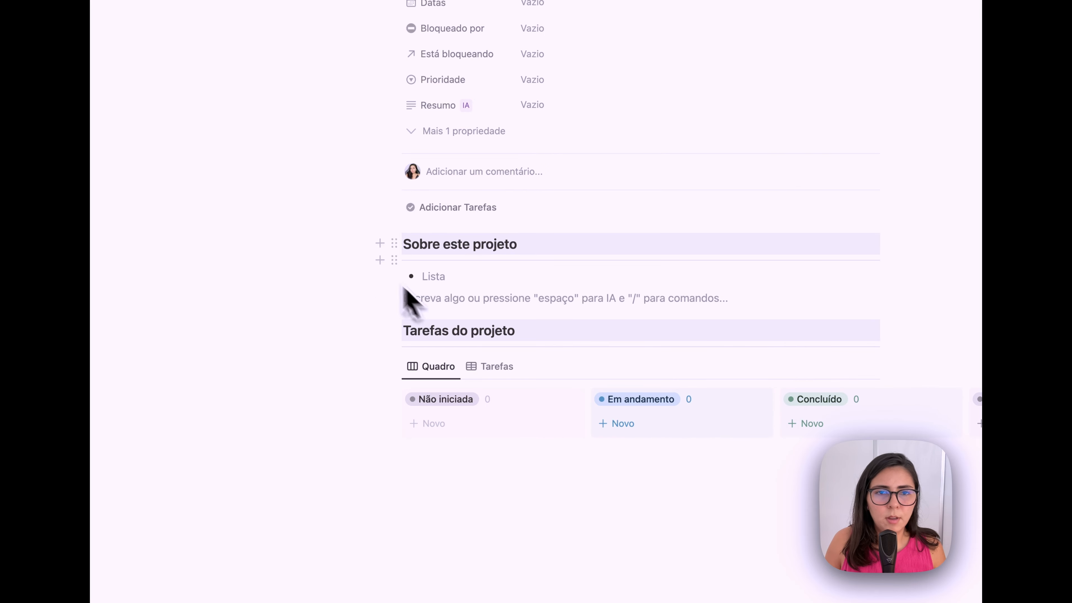
pyautogui.scroll(5, 364, 256)
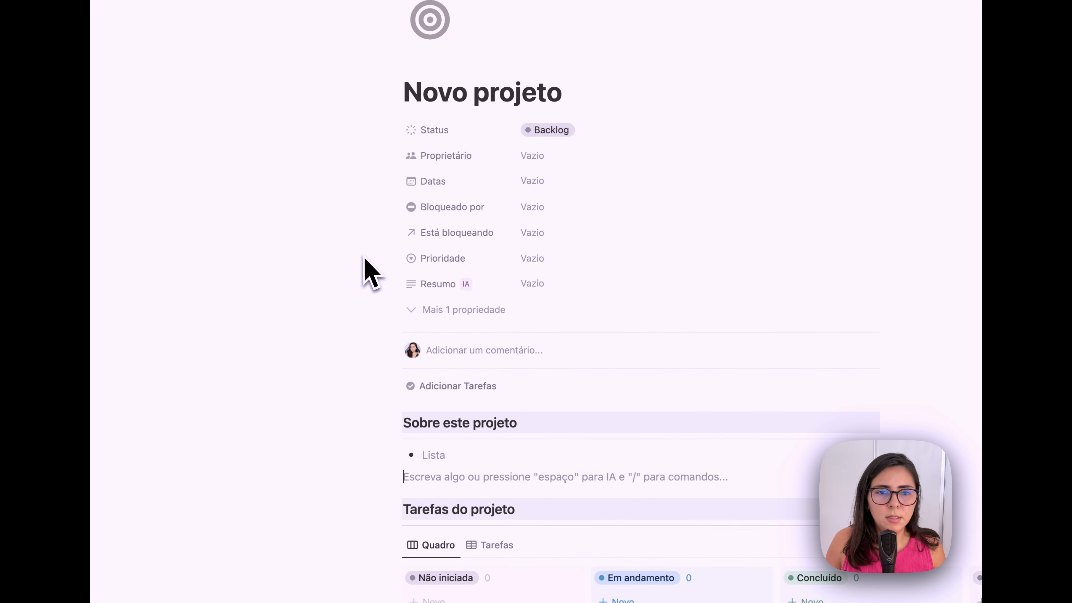
pyautogui.scroll(-5, 364, 256)
pyautogui.scroll(4, 364, 335)
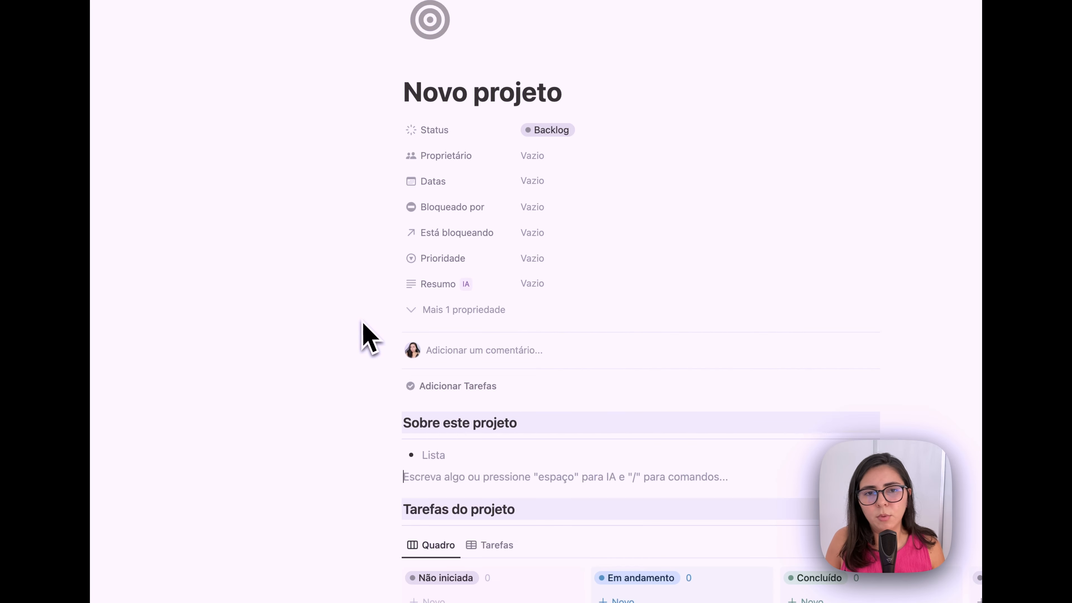
pyautogui.scroll(-4, 364, 336)
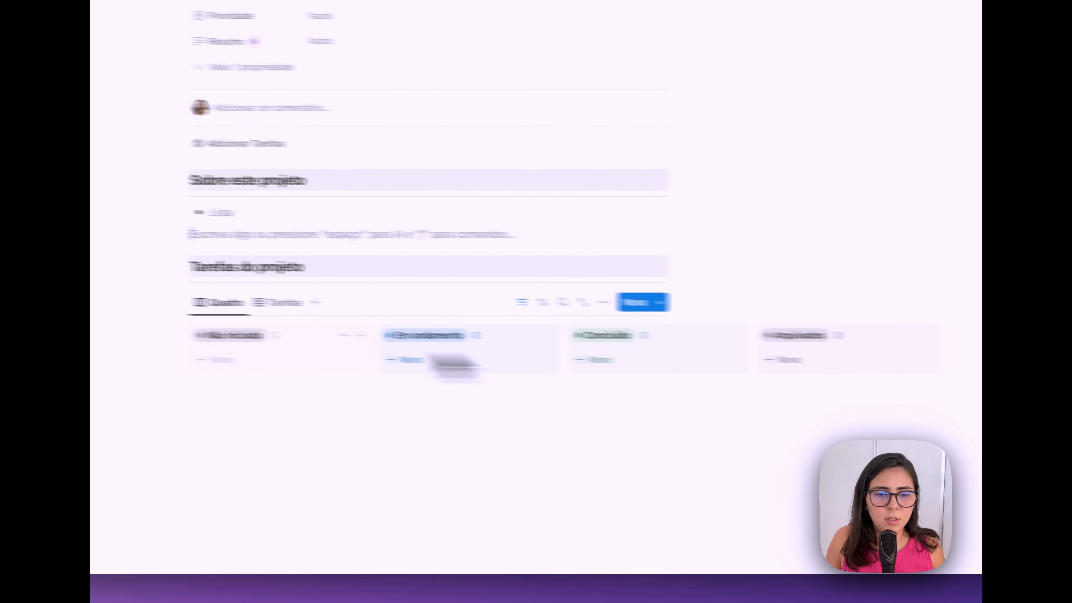
# - Delete the Resumo column, hide Pull Requests do GitHub and widen Prioridade in the task table
pyautogui.click(497, 370)
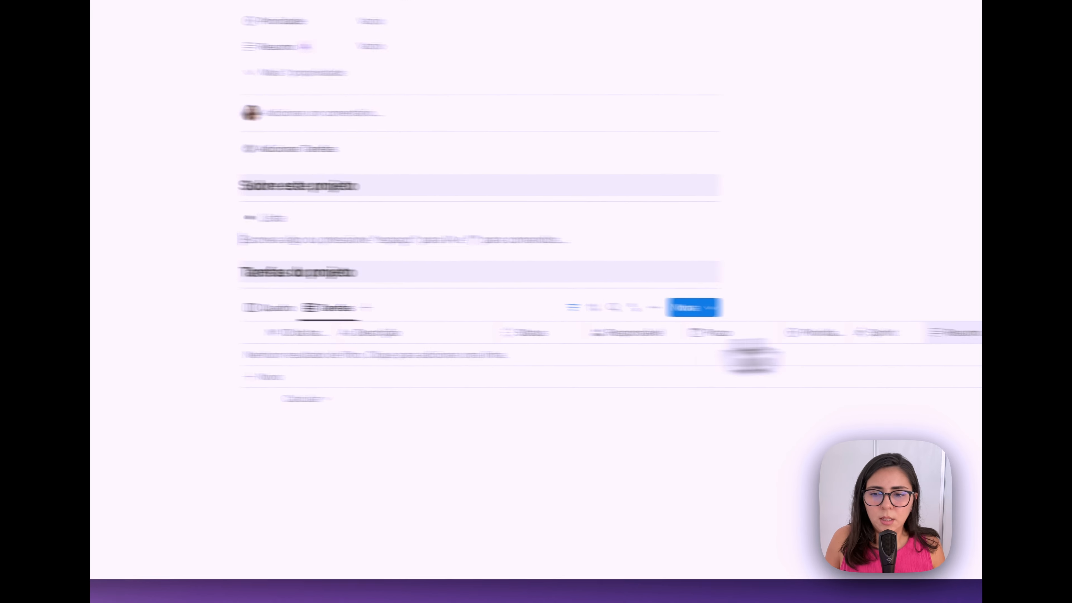
pyautogui.click(826, 328)
pyautogui.click(756, 293)
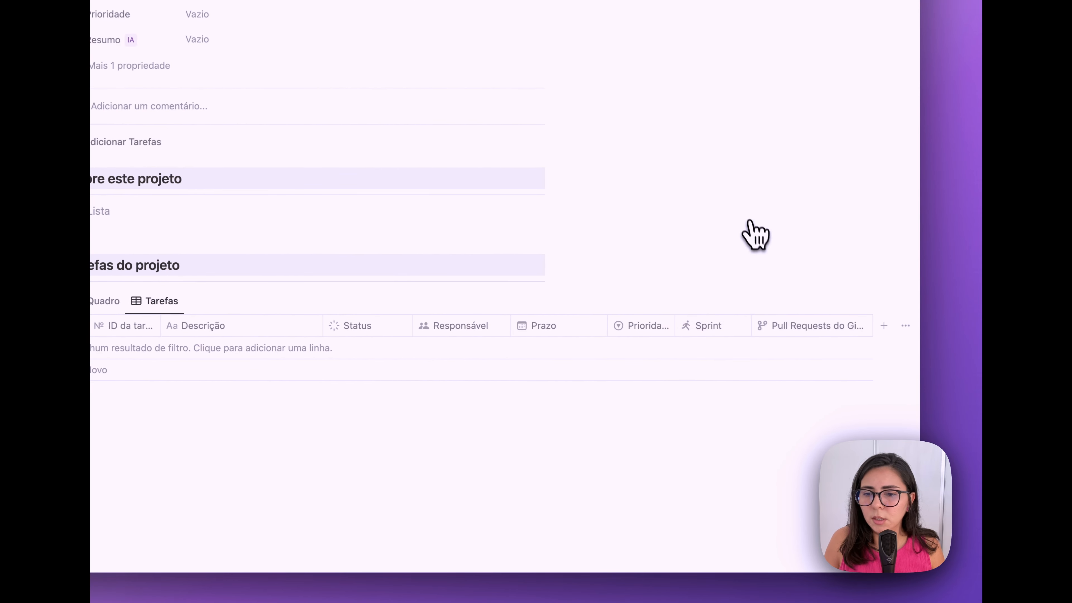
pyautogui.click(794, 325)
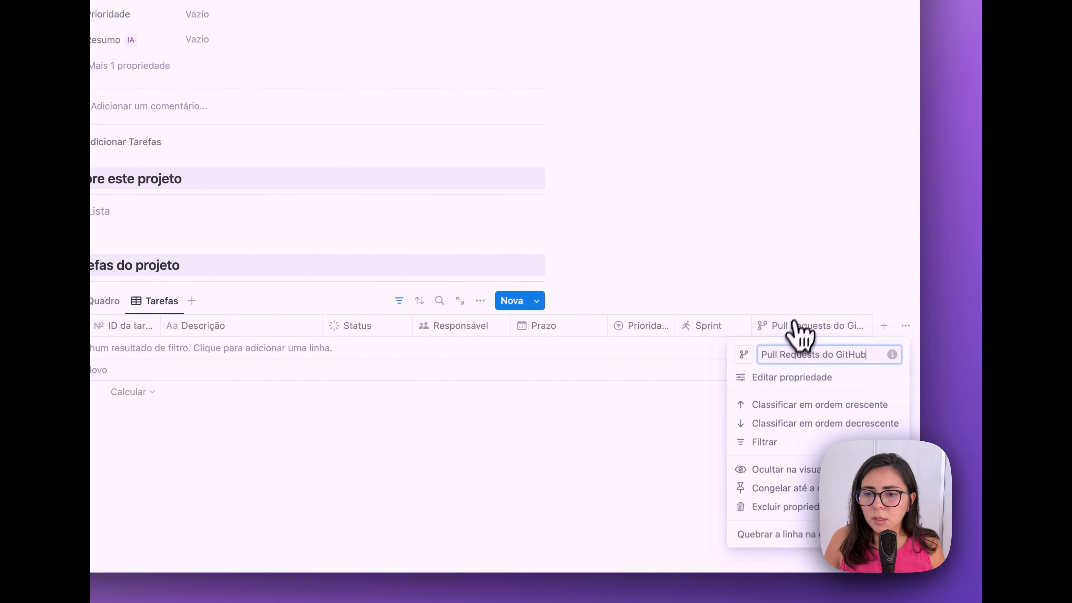
pyautogui.click(780, 470)
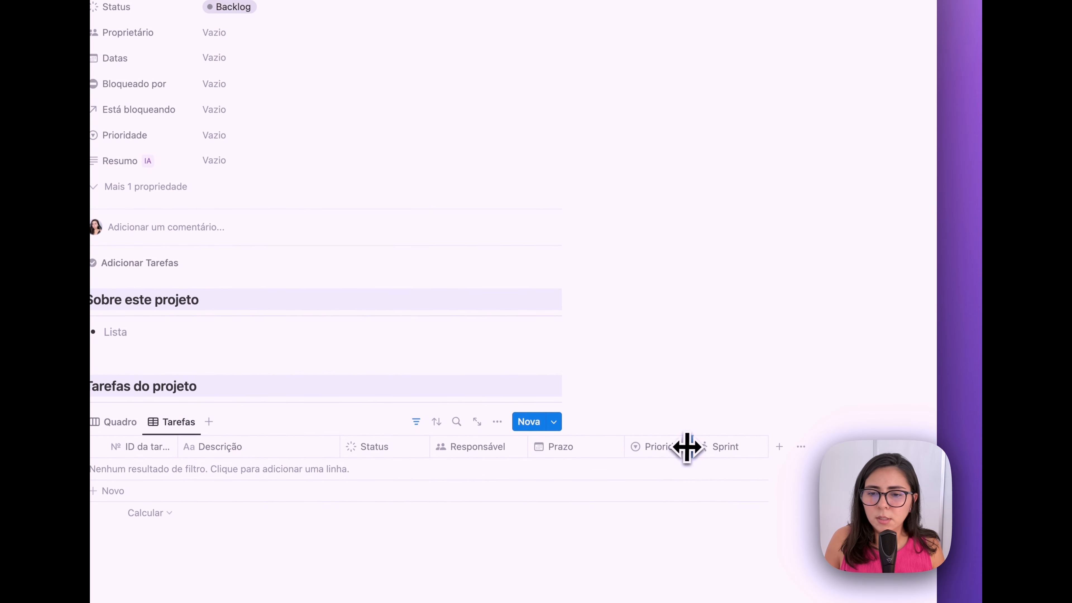
pyautogui.moveTo(687, 447); pyautogui.dragTo(730, 445)
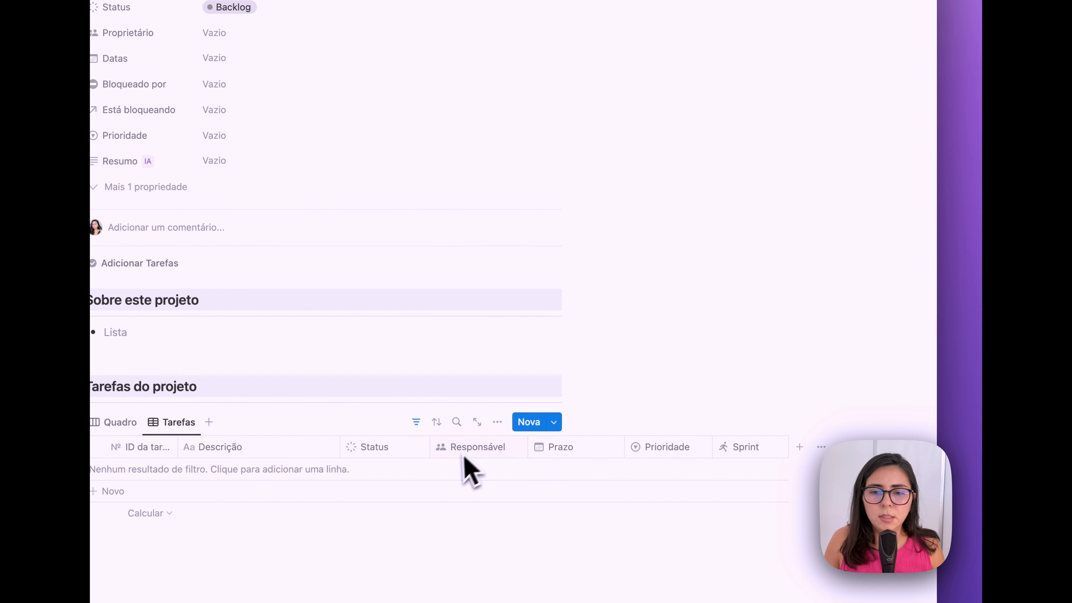
# - Turn off the task table's vertical lines and make the template page full width
pyautogui.click(497, 423)
pyautogui.click(520, 114)
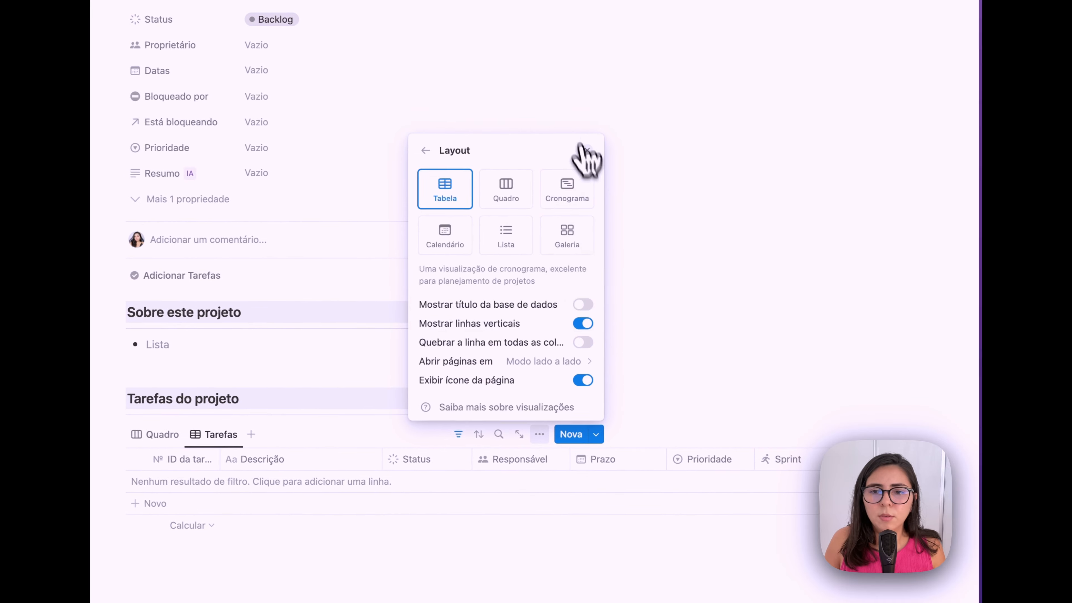
pyautogui.click(585, 324)
pyautogui.click(610, 460)
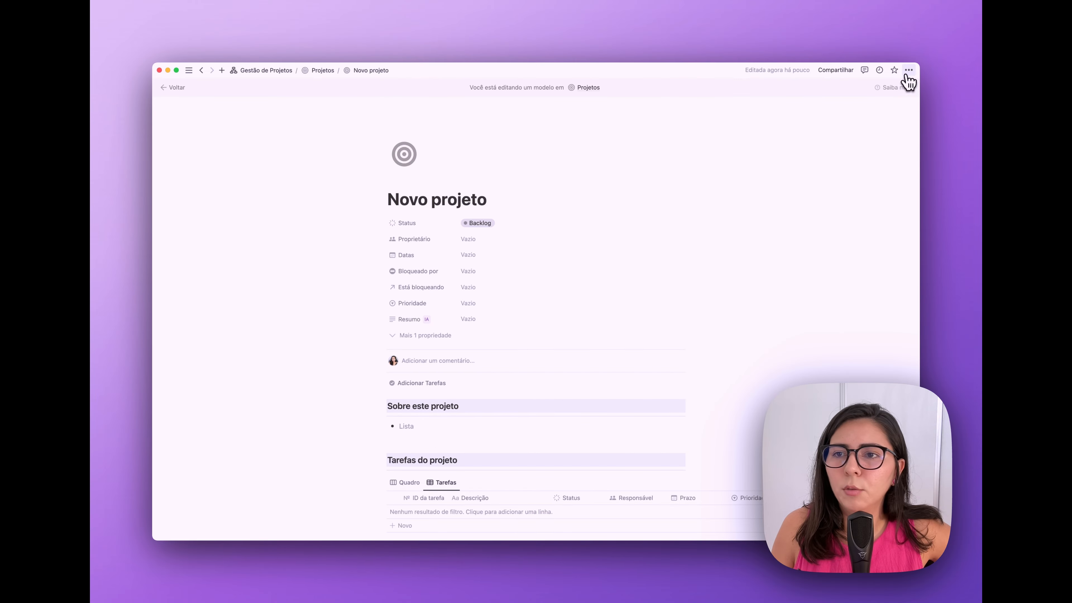
pyautogui.click(909, 70)
pyautogui.click(899, 131)
pyautogui.click(641, 211)
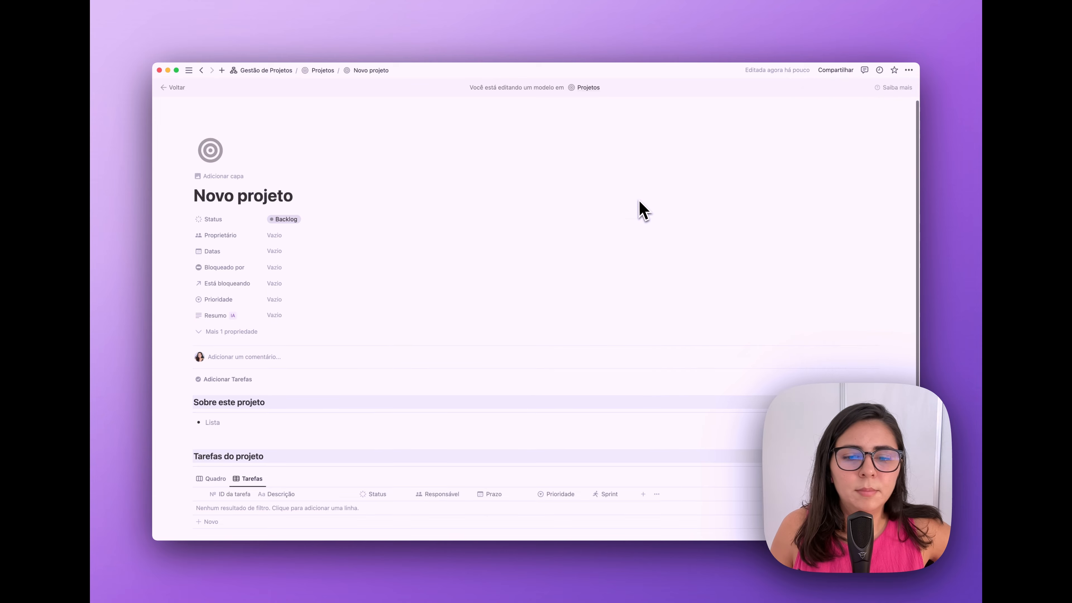
pyautogui.scroll(-3, 593, 211)
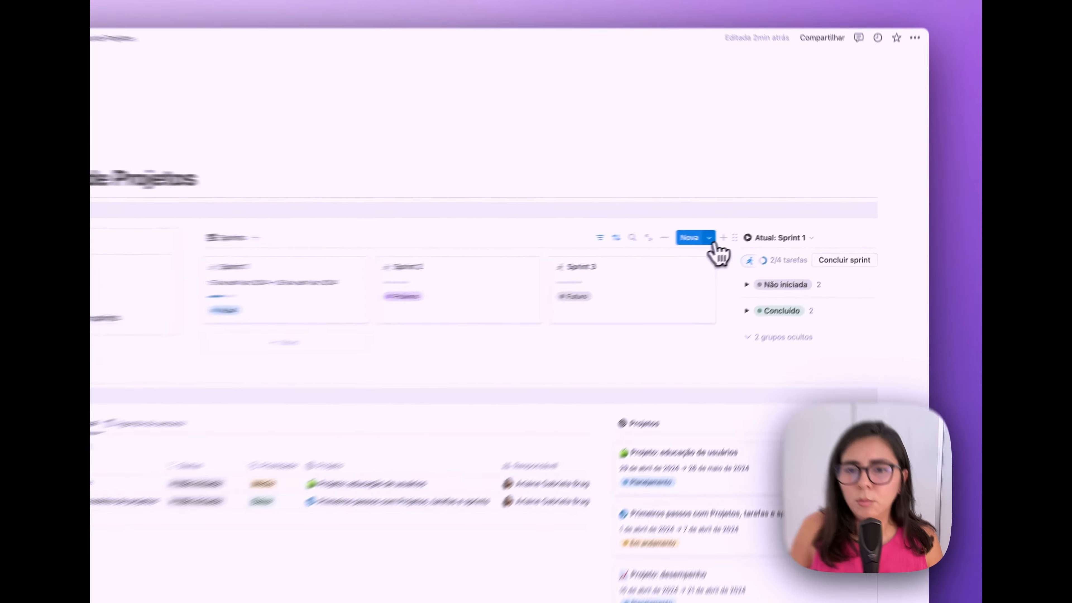
# - Open the Novo sprint template for editing from the Nova templates menu
pyautogui.click(746, 228)
pyautogui.click(801, 258)
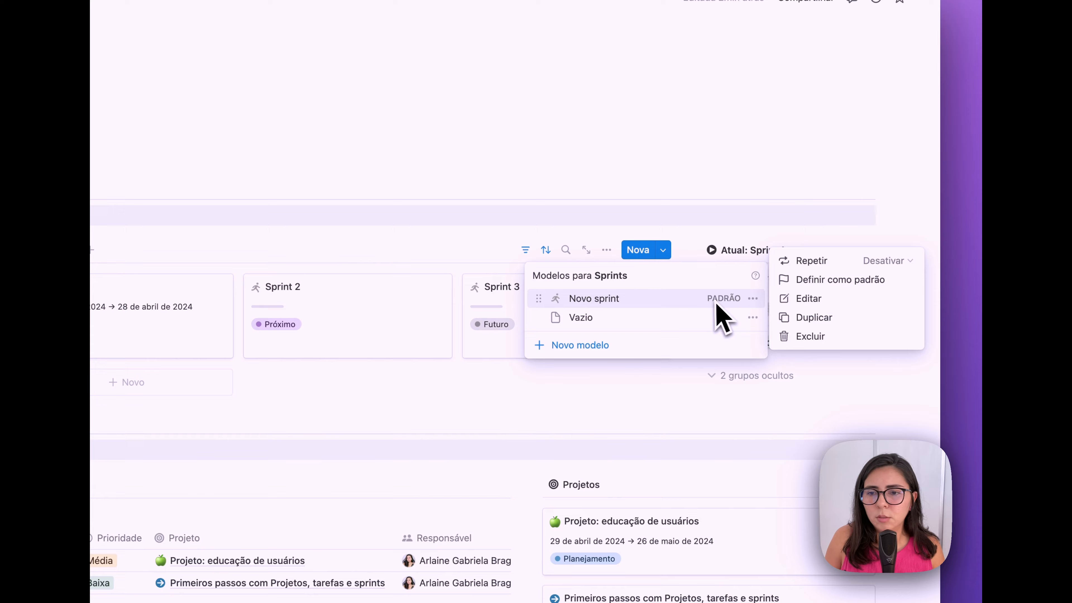
pyautogui.click(794, 299)
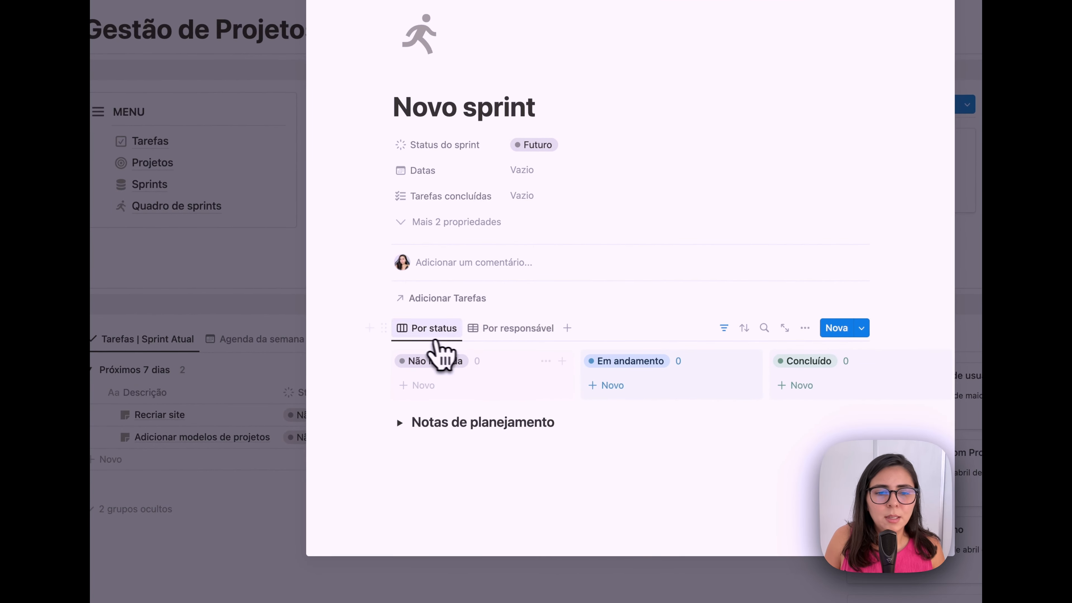
pyautogui.click(499, 330)
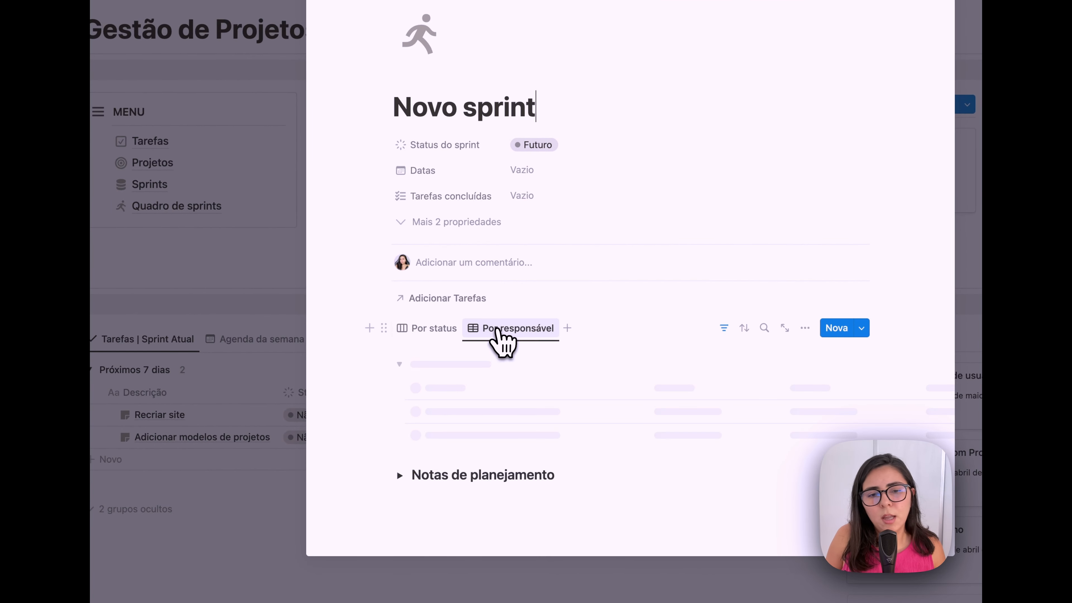
pyautogui.click(439, 329)
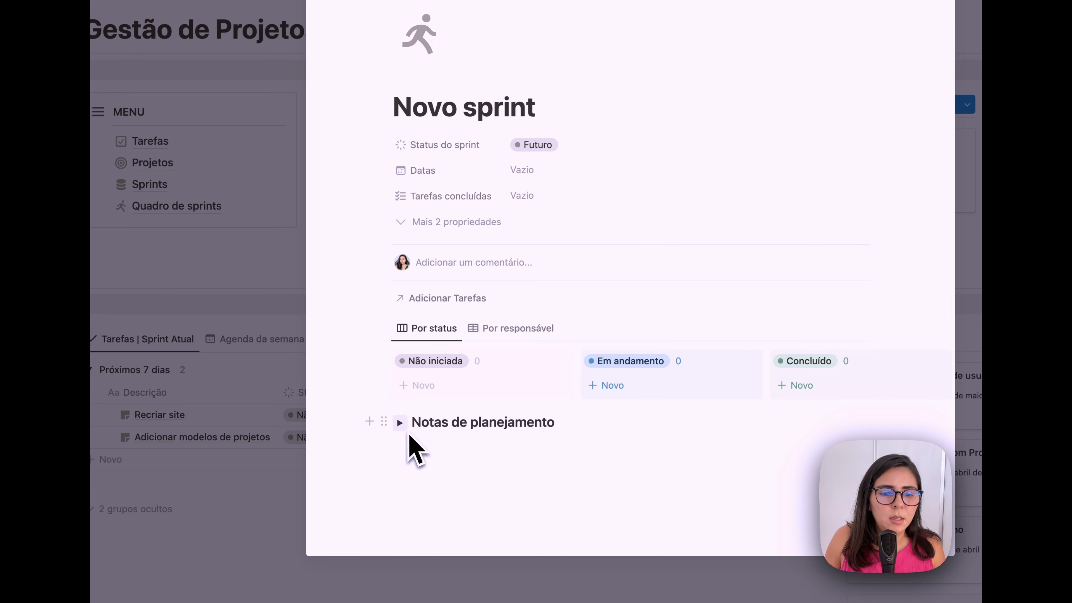
# - Expand Notas de planejamento, delete all its bullets, and close the template editor
pyautogui.click(399, 423)
pyautogui.scroll(-3, 400, 431)
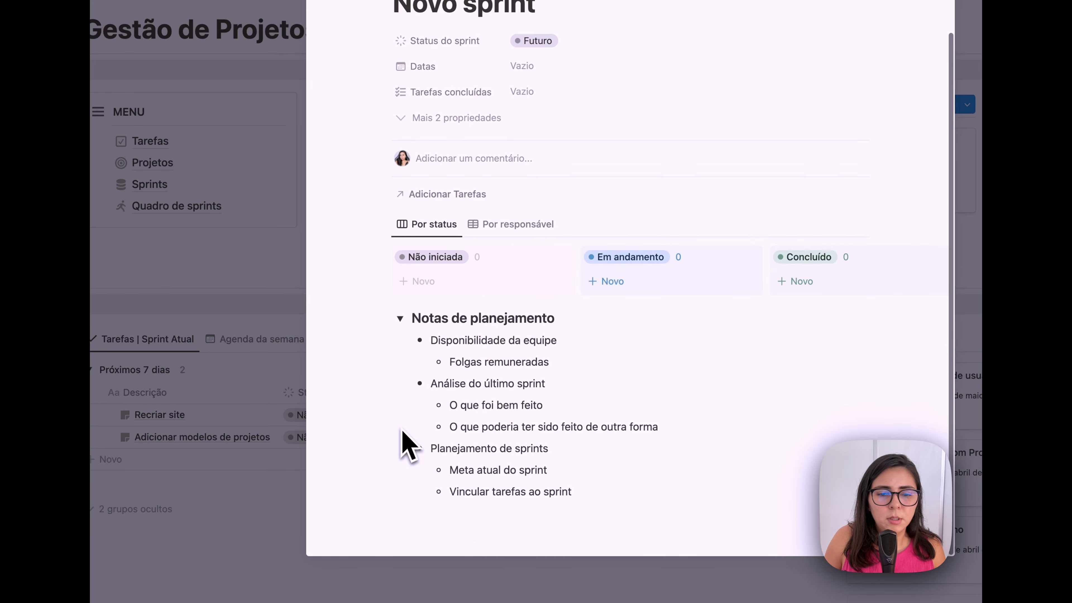
pyautogui.moveTo(591, 490); pyautogui.dragTo(433, 347)
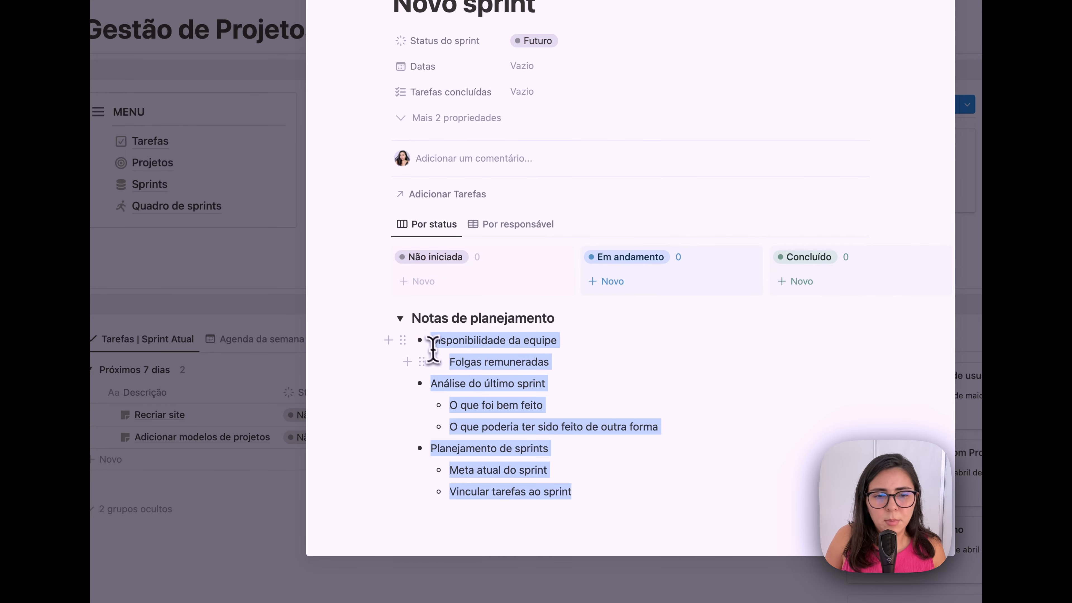
pyautogui.press('BackSpace')
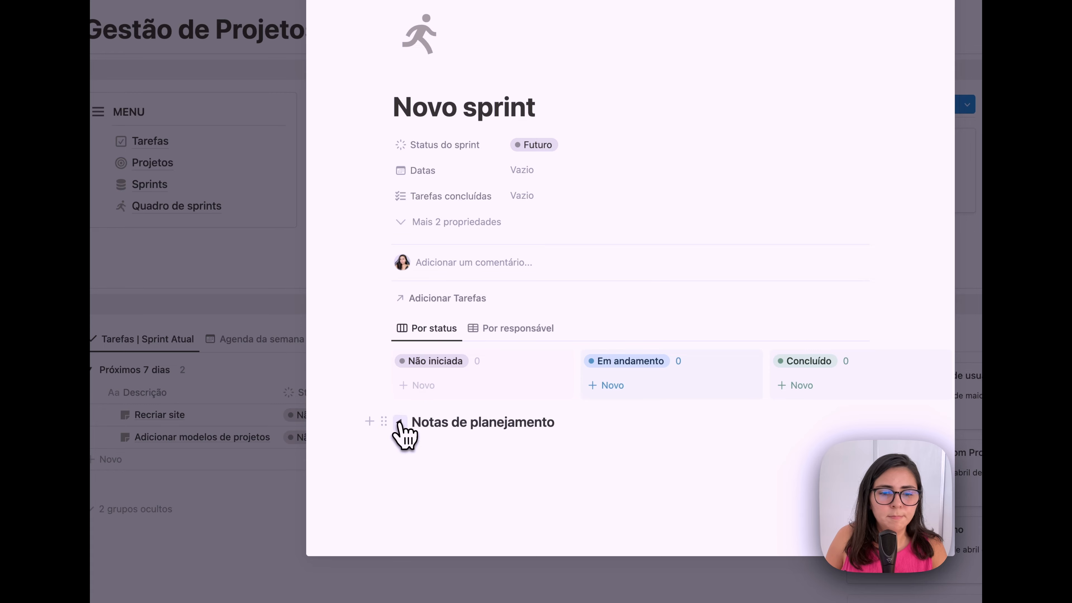
pyautogui.click(268, 310)
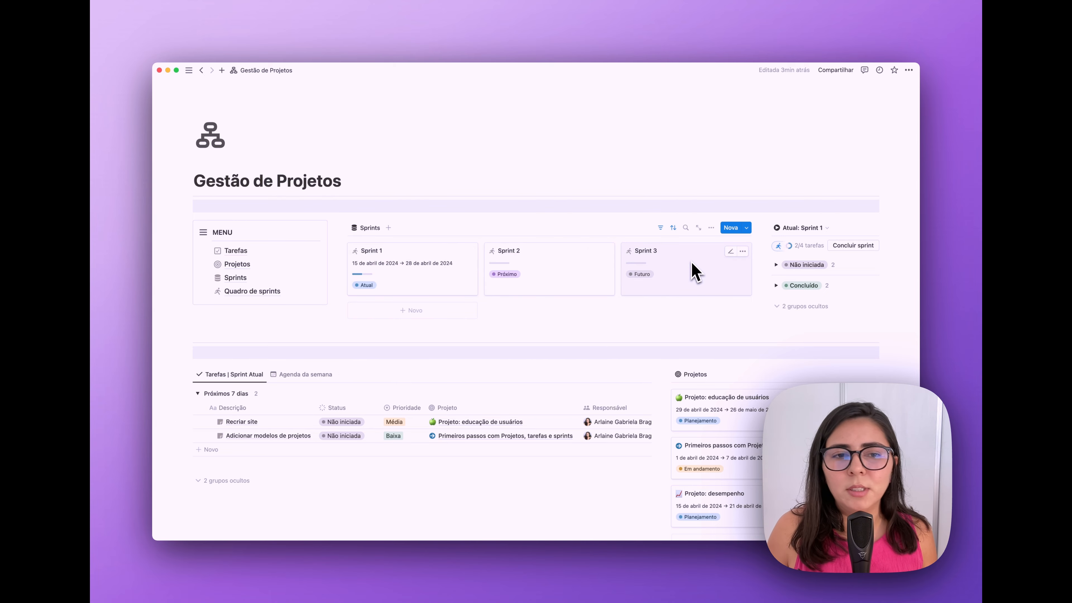
pyautogui.scroll(-3, 908, 336)
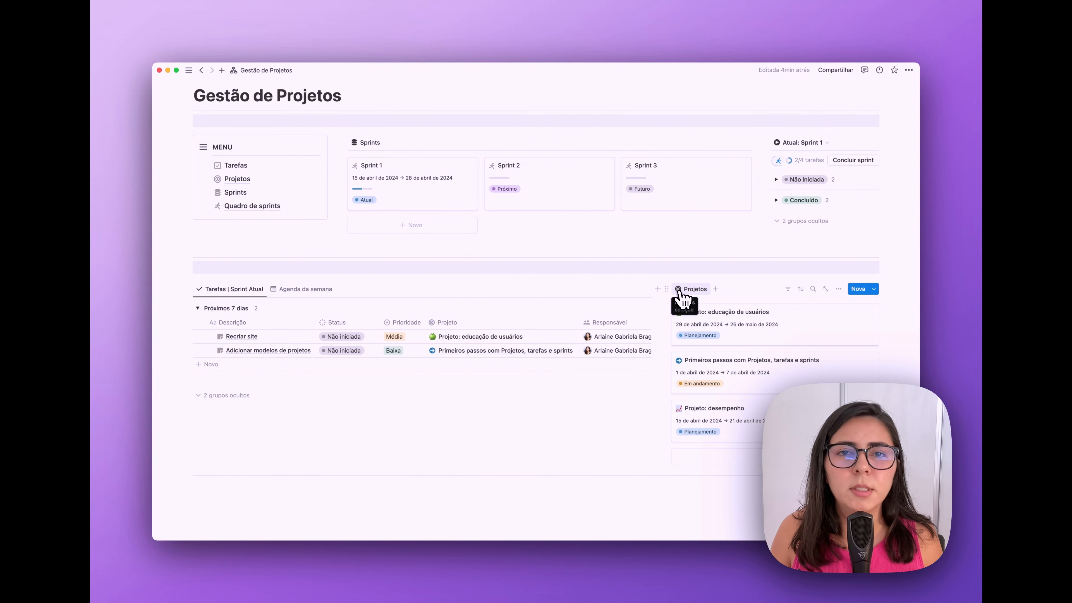
pyautogui.scroll(3, 681, 298)
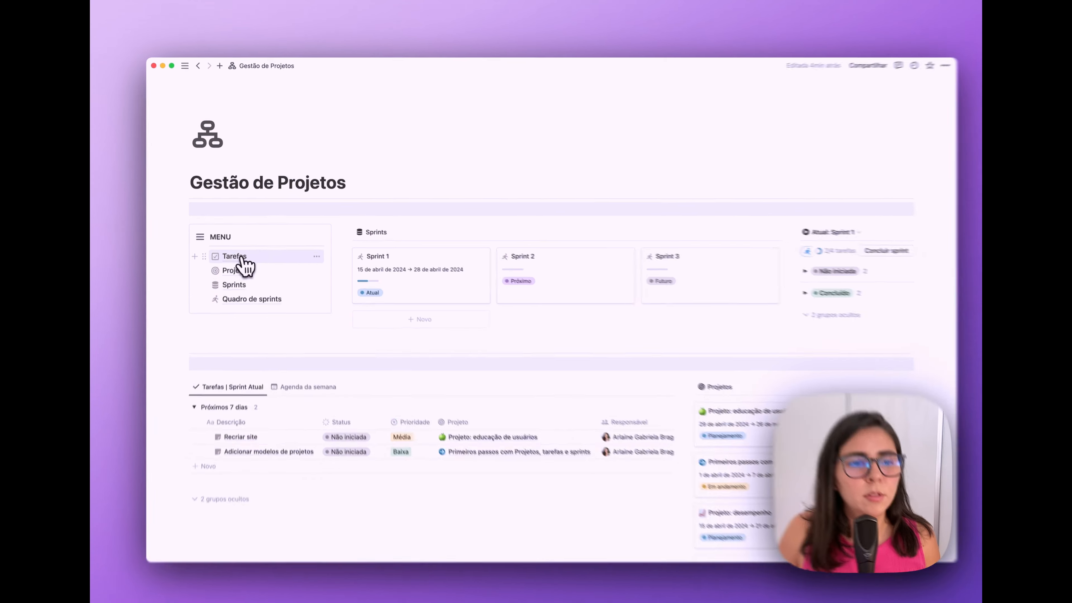
pyautogui.click(241, 258)
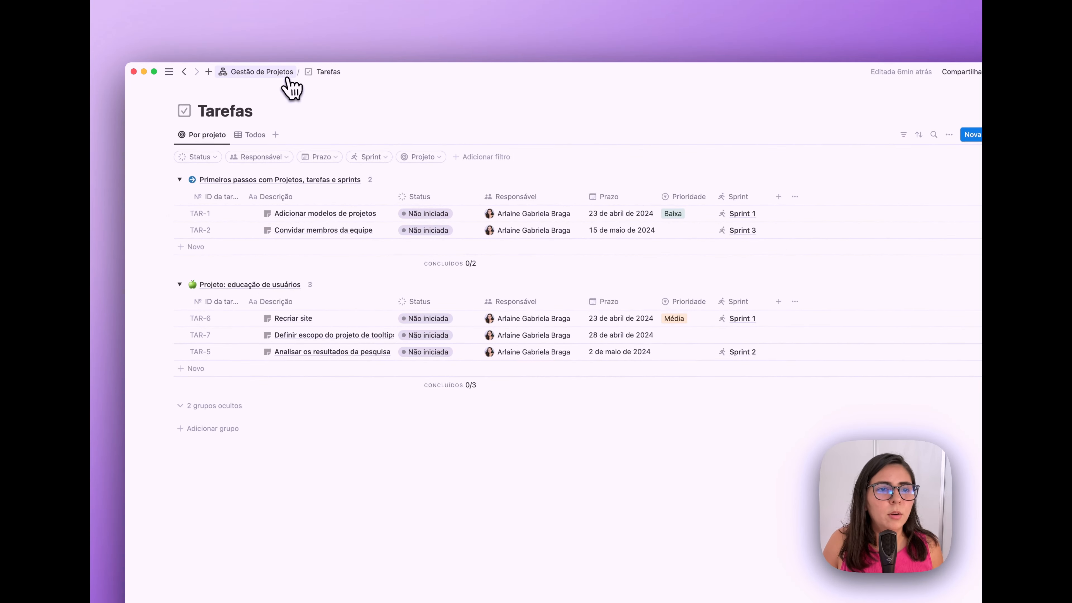
pyautogui.click(288, 76)
pyautogui.click(243, 306)
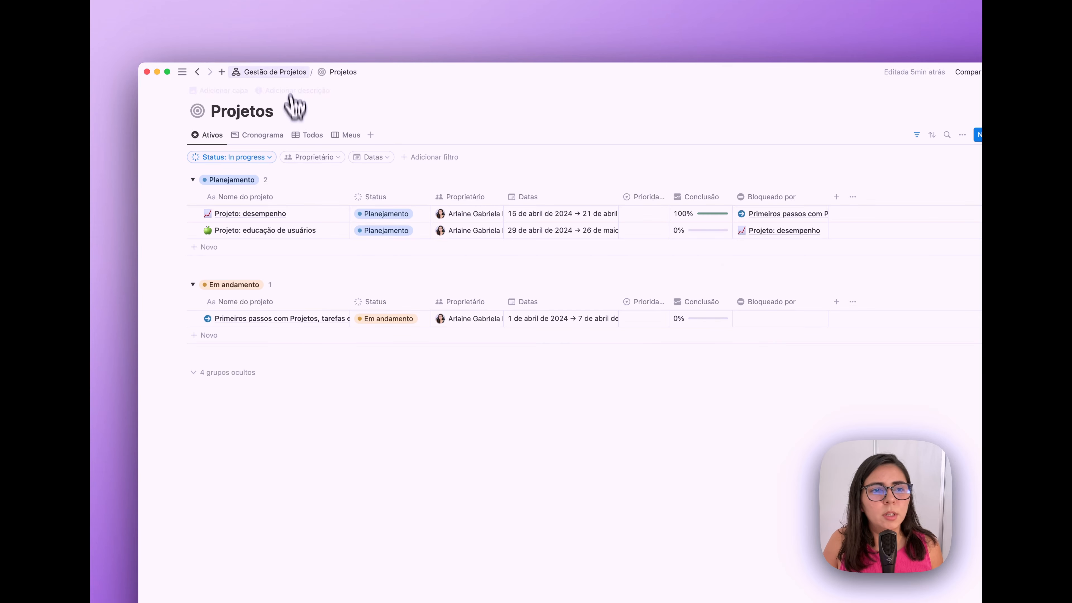
pyautogui.click(283, 76)
pyautogui.click(253, 320)
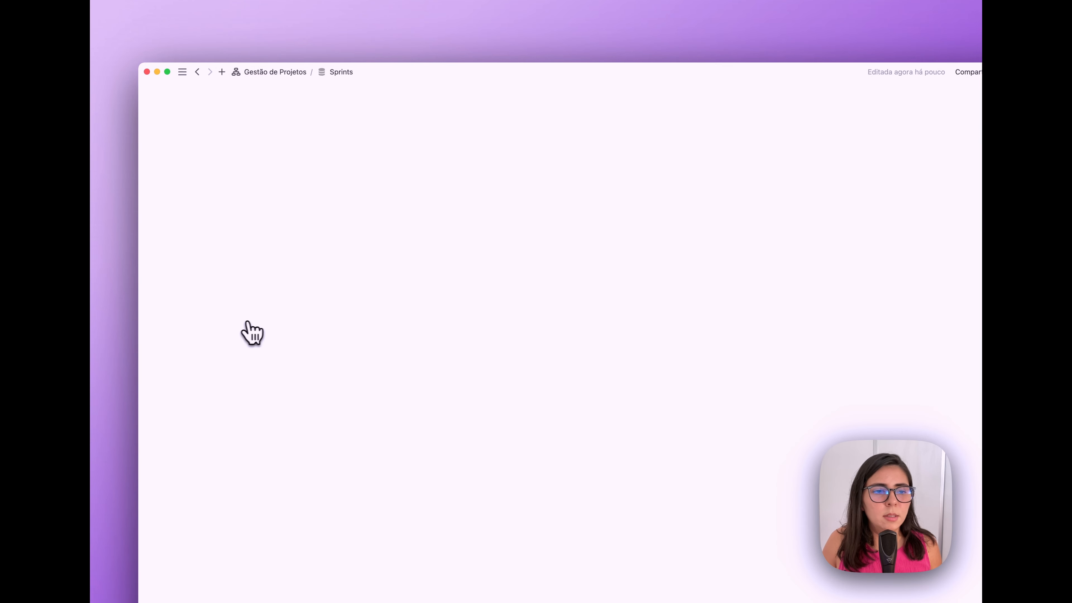
pyautogui.click(276, 72)
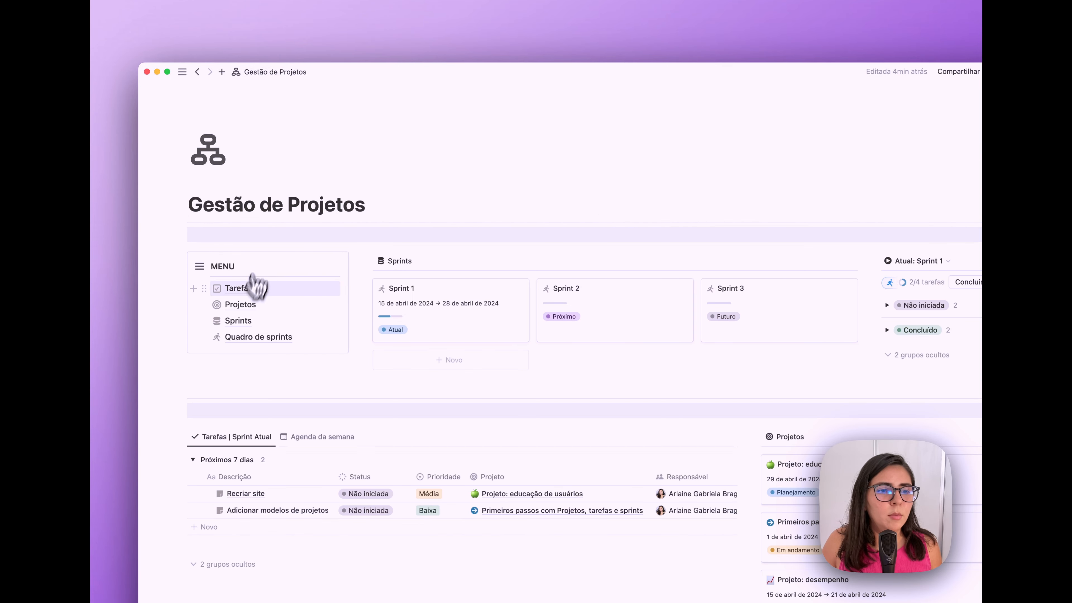
pyautogui.click(267, 338)
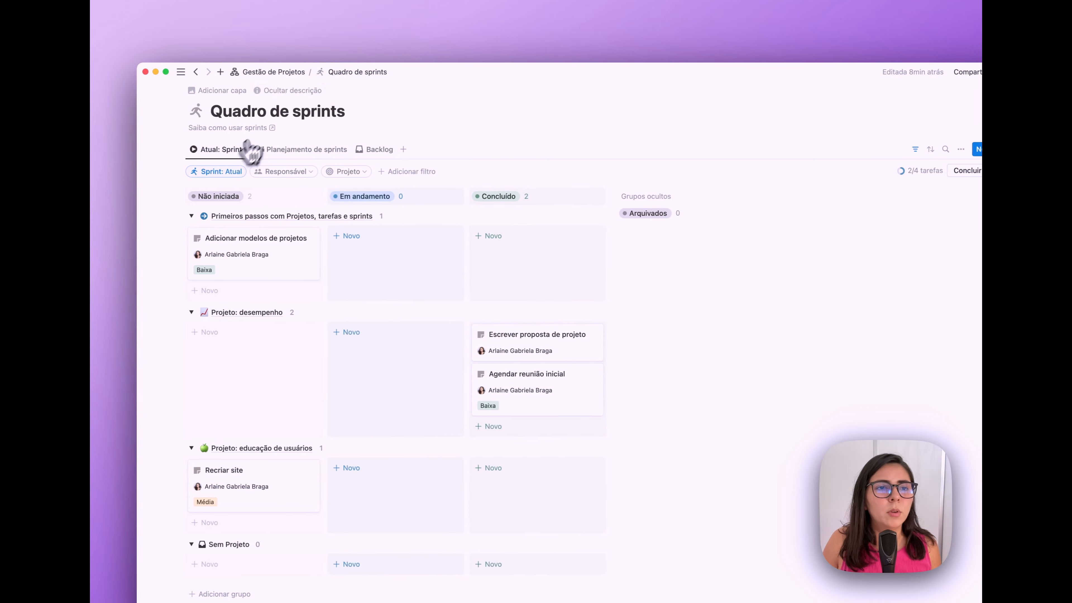
pyautogui.click(283, 75)
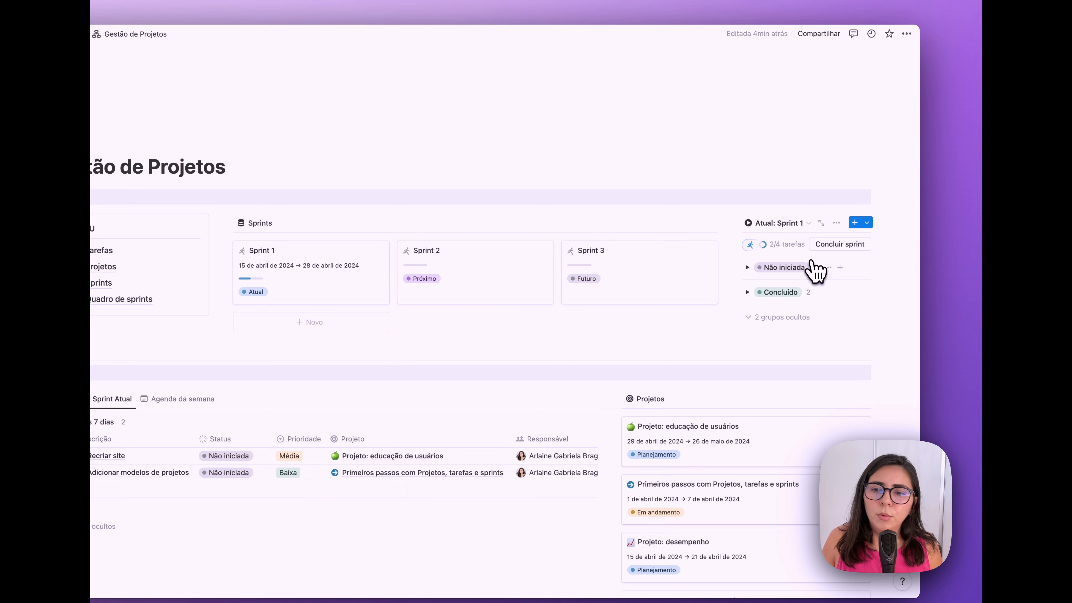
# - In the Atual: Sprint 1 list properties, hide Status and show Prazo and Projeto
pyautogui.click(751, 269)
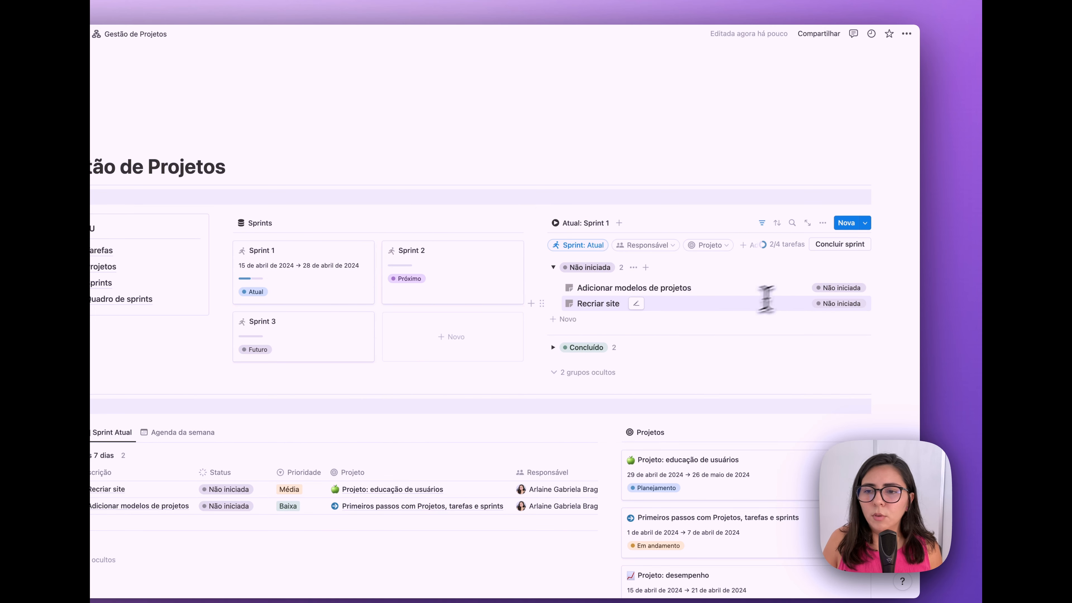
pyautogui.click(823, 222)
pyautogui.click(854, 312)
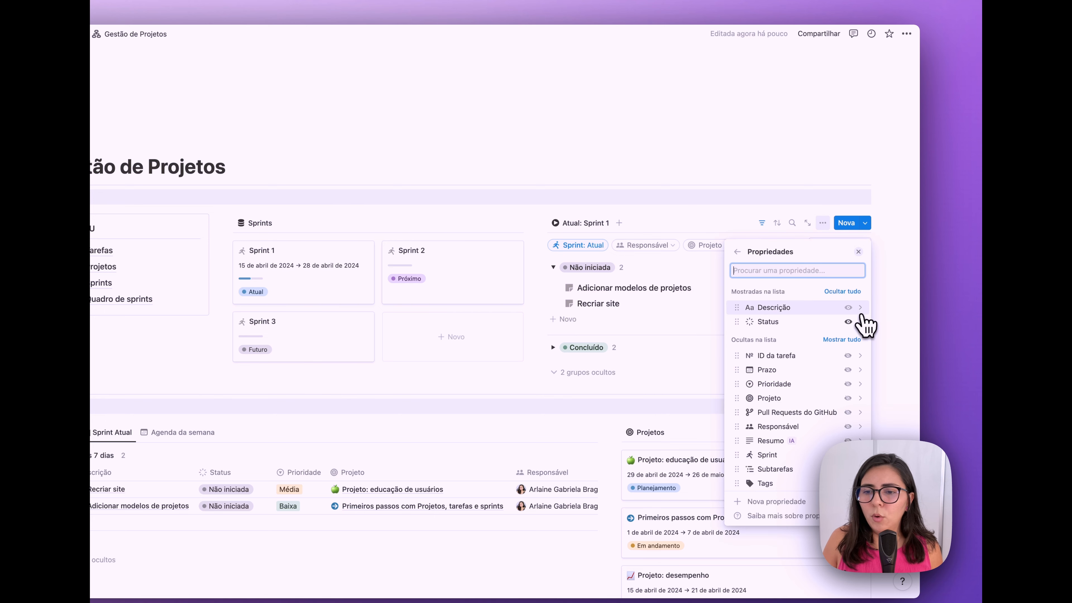
pyautogui.click(848, 322)
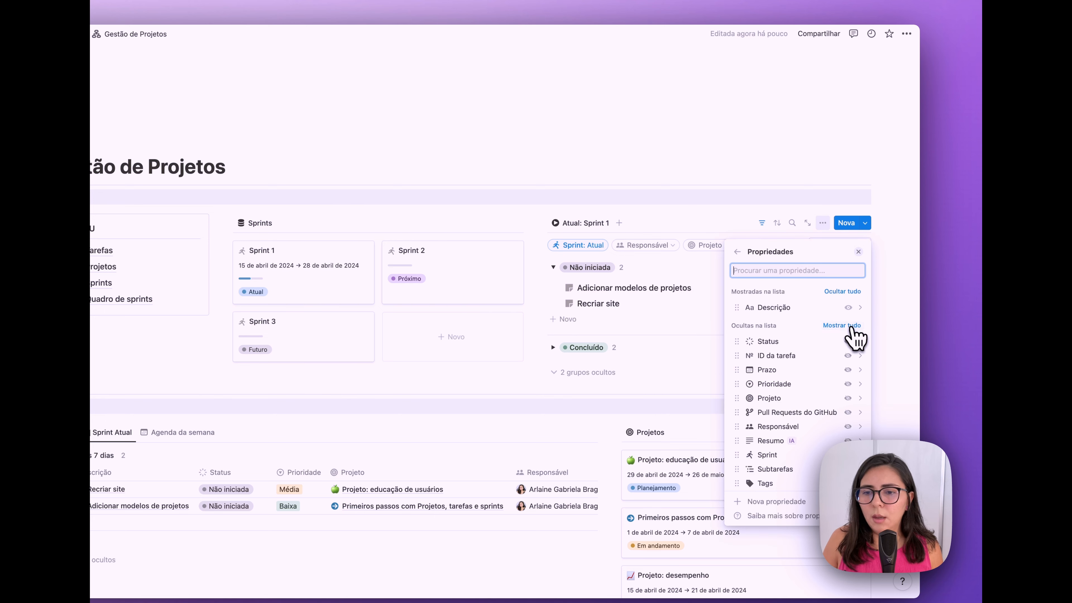
pyautogui.click(847, 372)
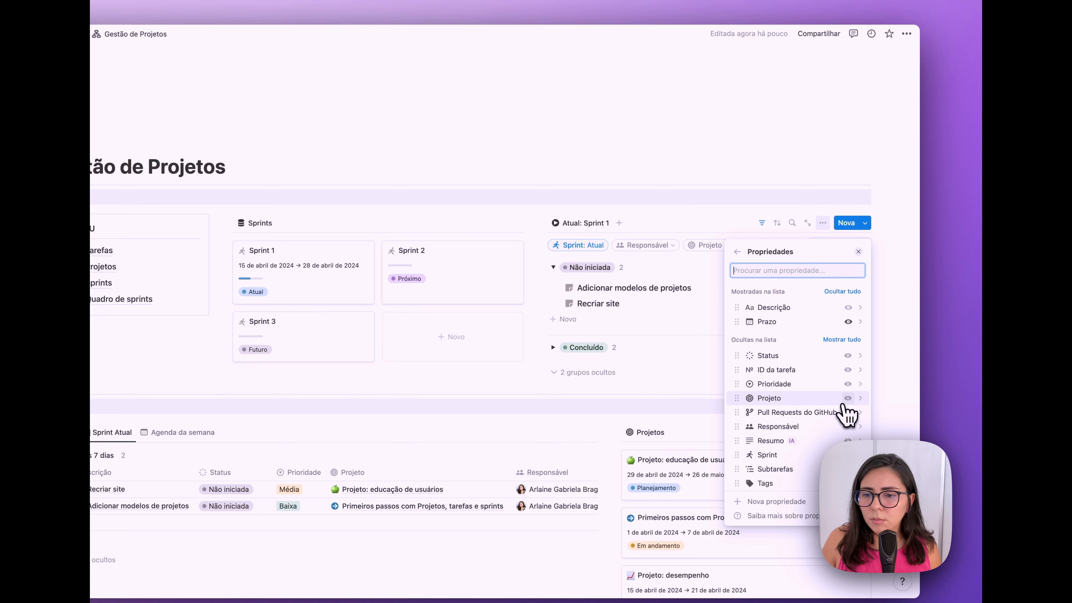
pyautogui.click(848, 399)
pyautogui.click(858, 251)
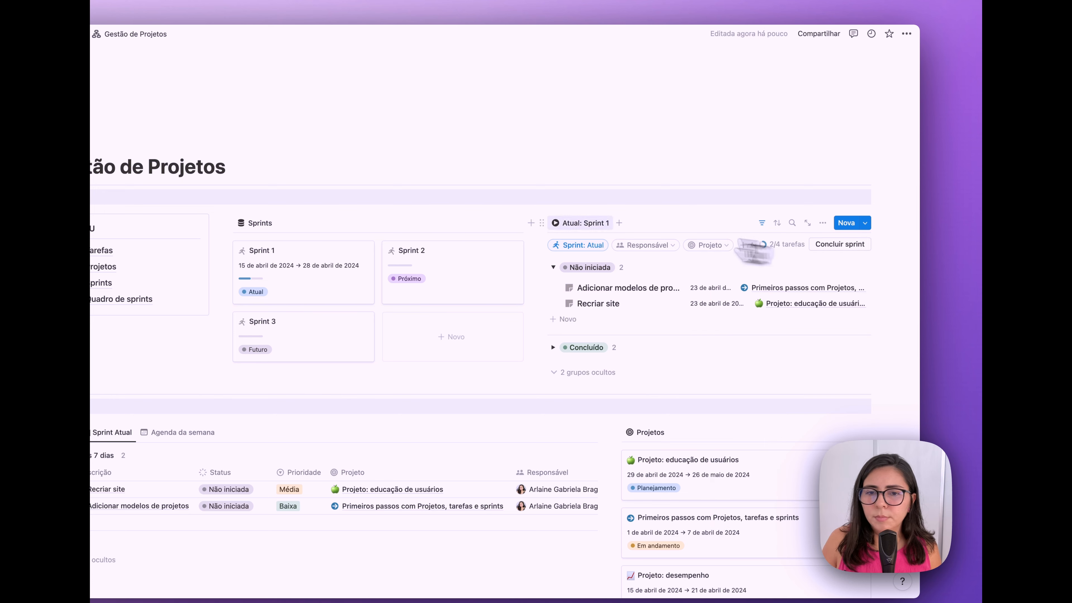